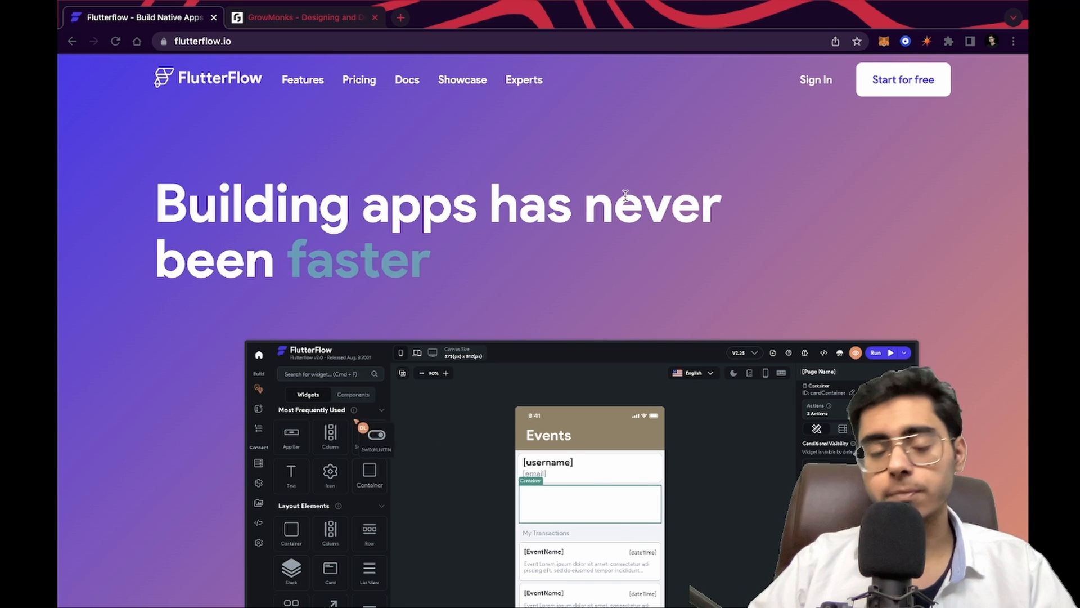
Sign in to FlutterFlow from its homepage
left_click(815, 89)
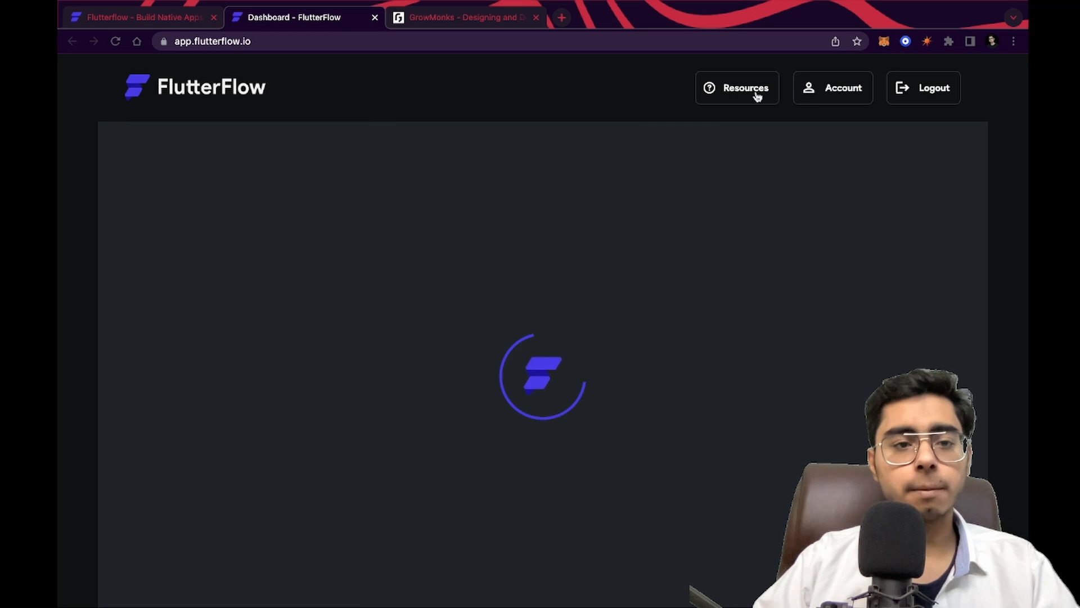
Browse the GrowMonks website's services and tech stack sections
left_click(477, 21)
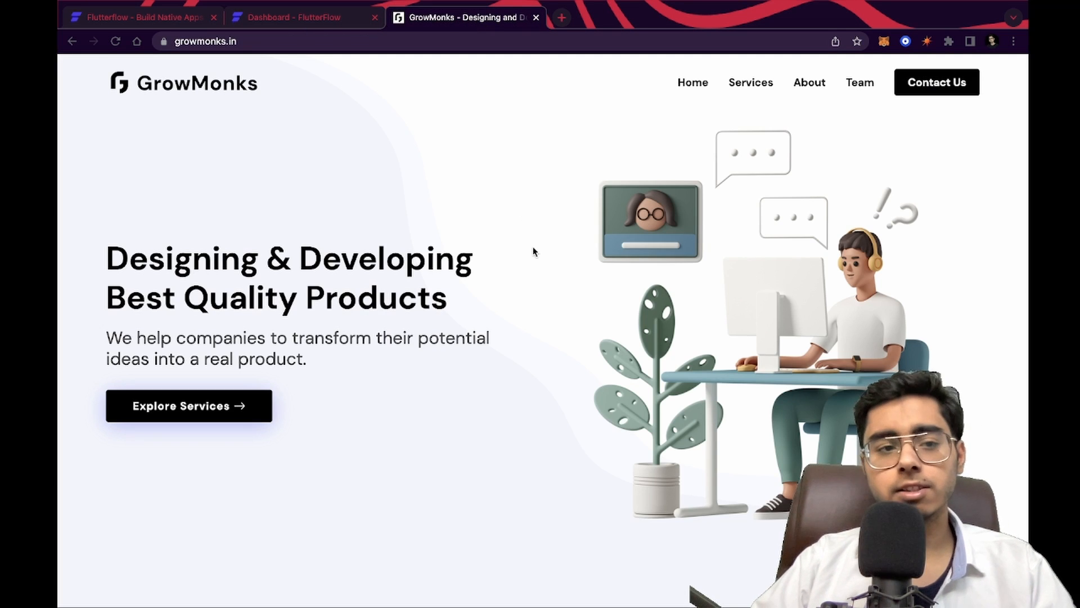
scroll(513, 336, "down", 10)
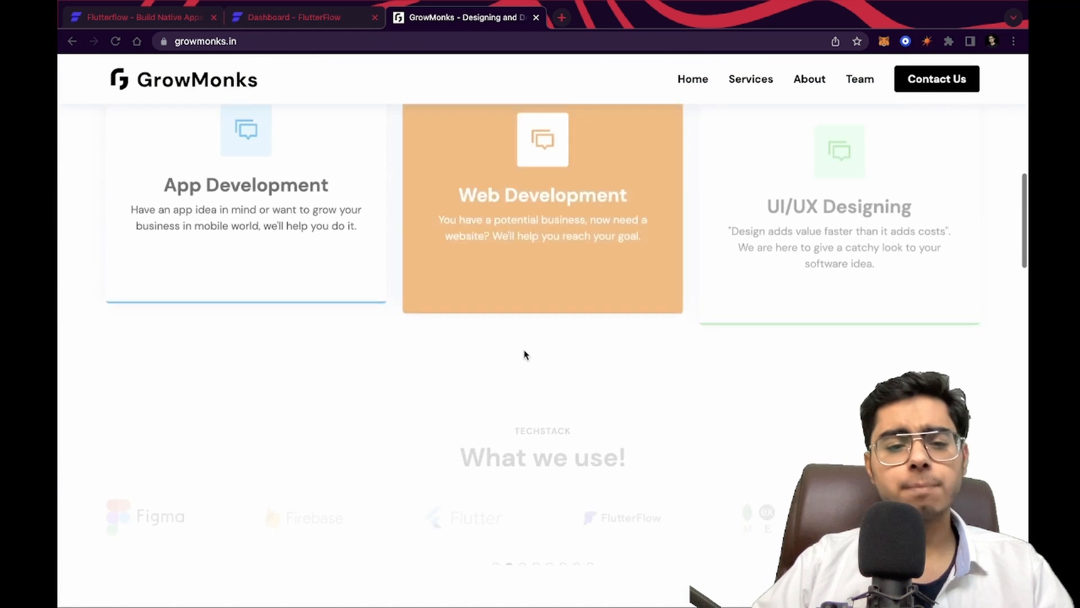
scroll(528, 397, "up", 2)
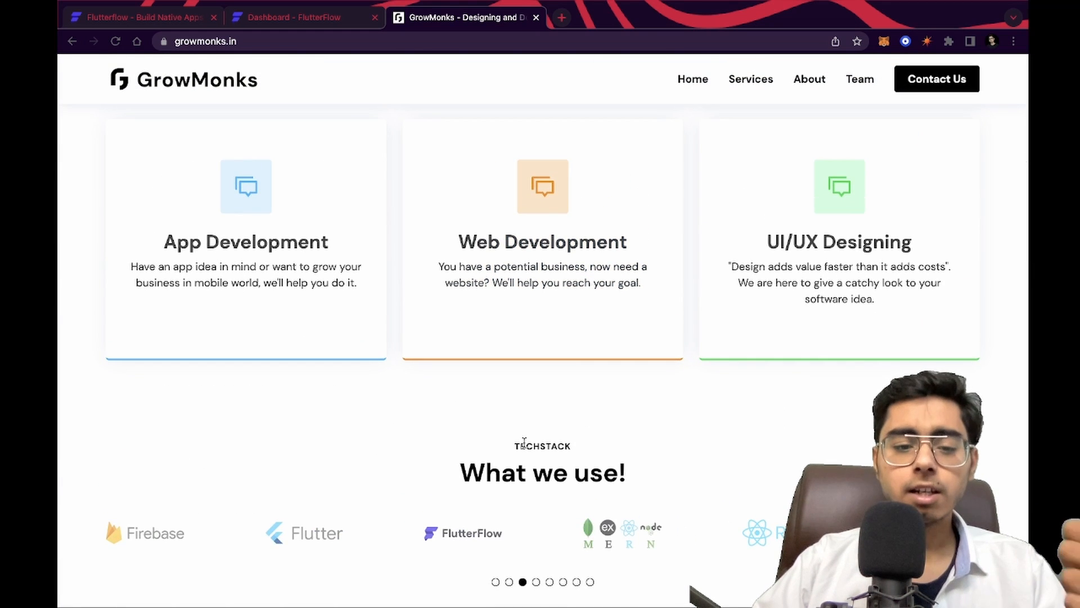
scroll(528, 434, "down", 4)
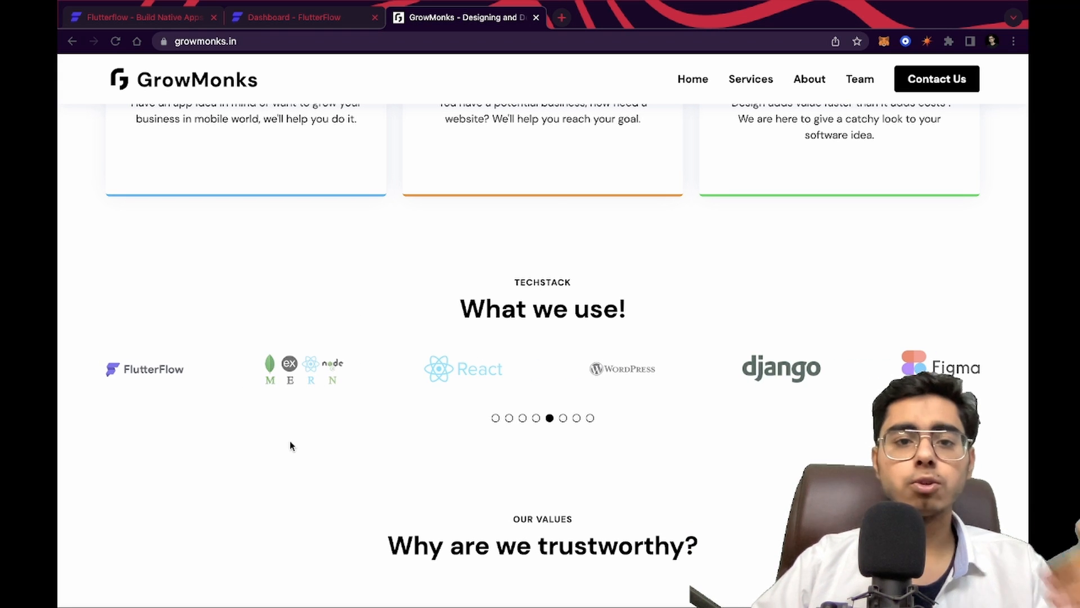
scroll(290, 442, "down", 2)
scroll(291, 442, "down", 6)
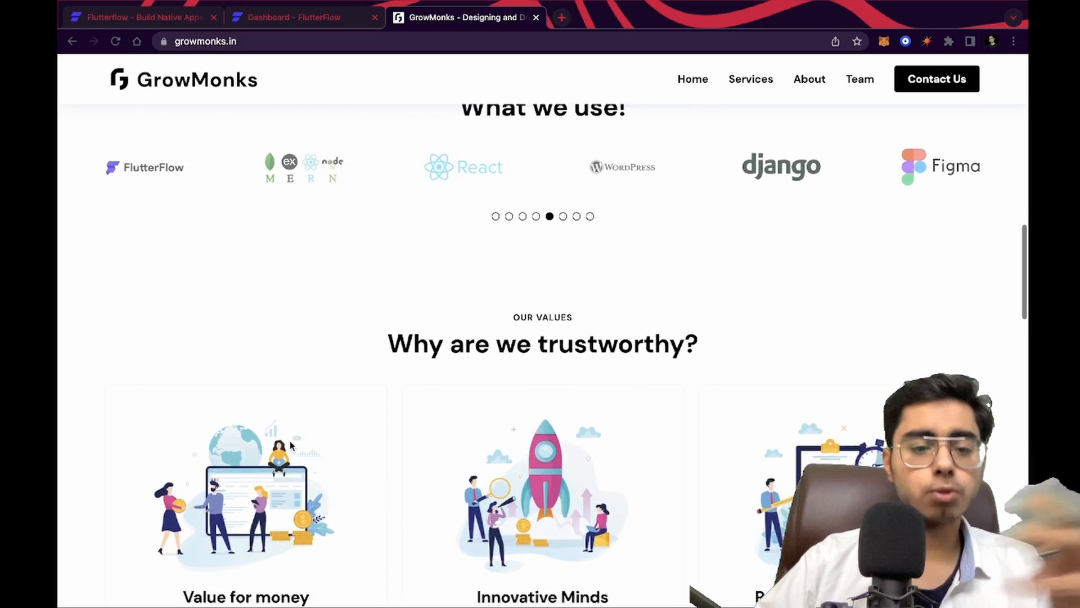
scroll(290, 442, "up", 20)
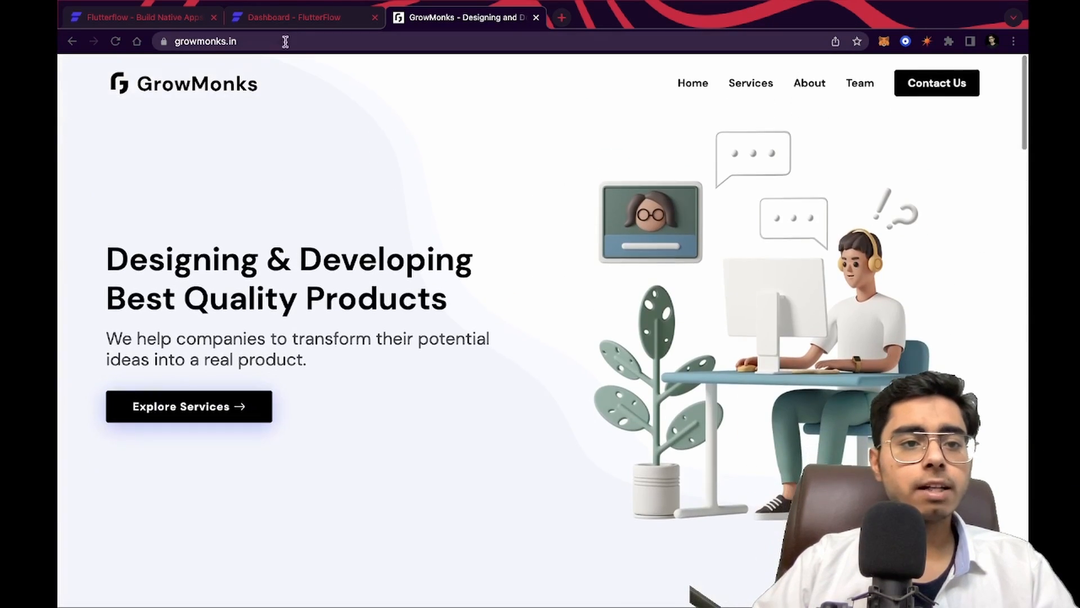
Start a new FlutterFlow project named Dodo using the RobinDo (To-Do App) sample template
left_click(302, 24)
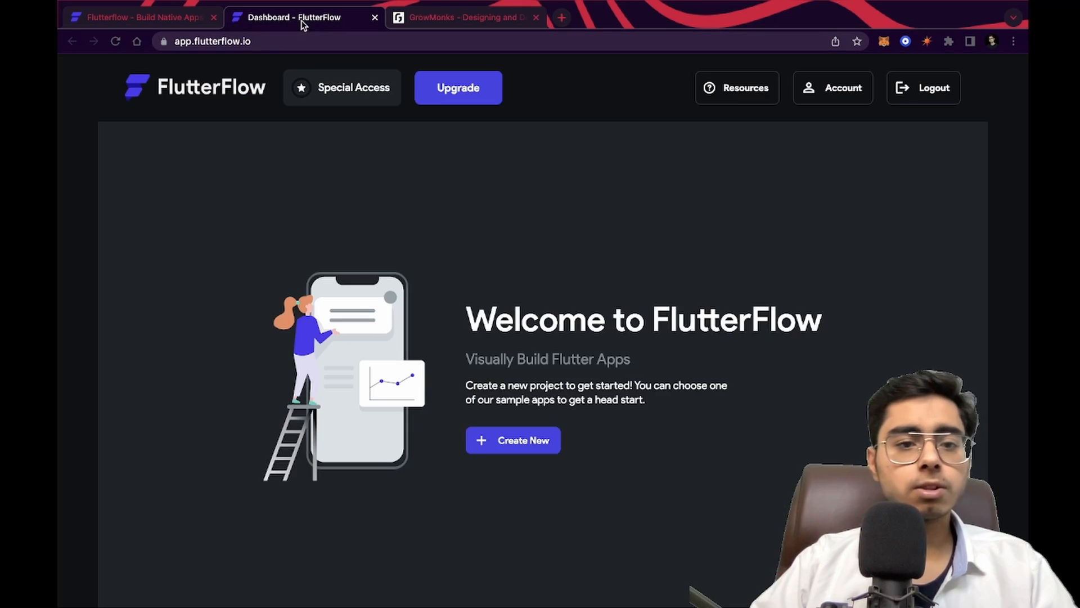
left_click(517, 445)
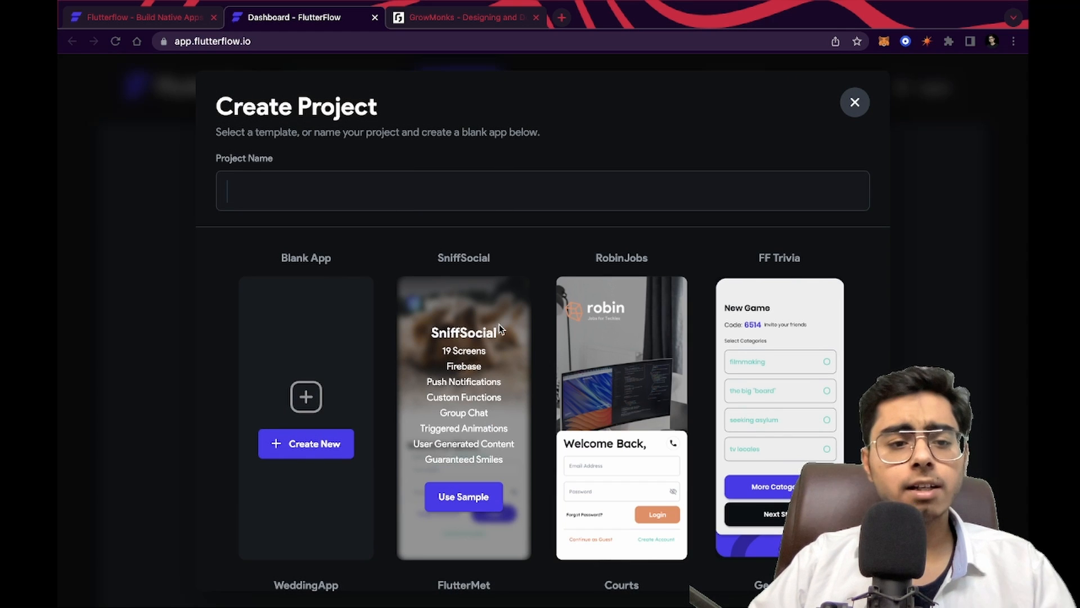
scroll(500, 328, "down", 6)
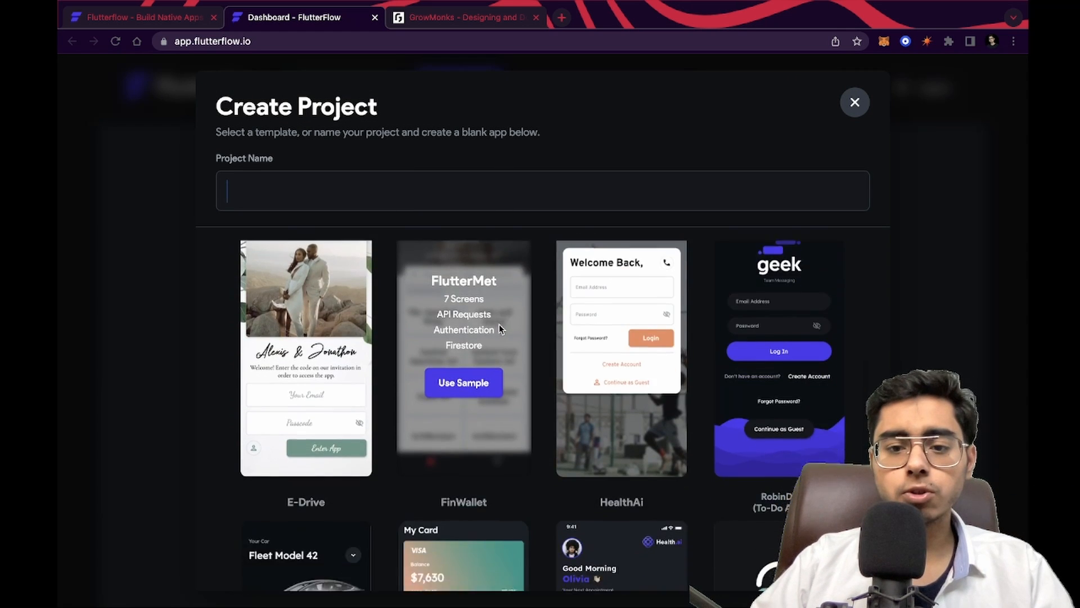
scroll(499, 324, "down", 5)
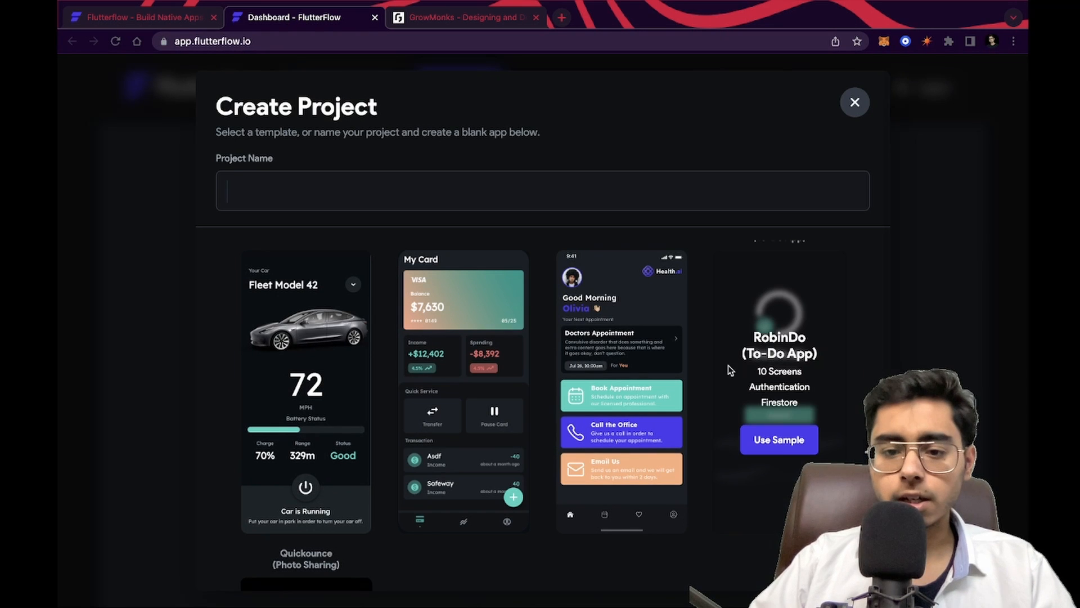
scroll(621, 297, "up", 5)
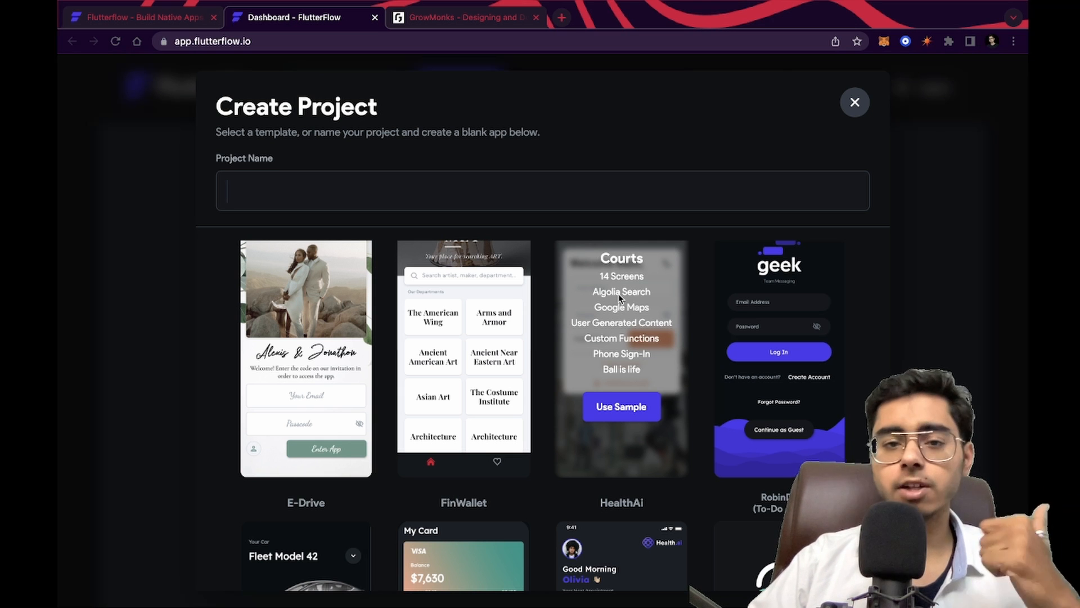
scroll(779, 337, "down", 4)
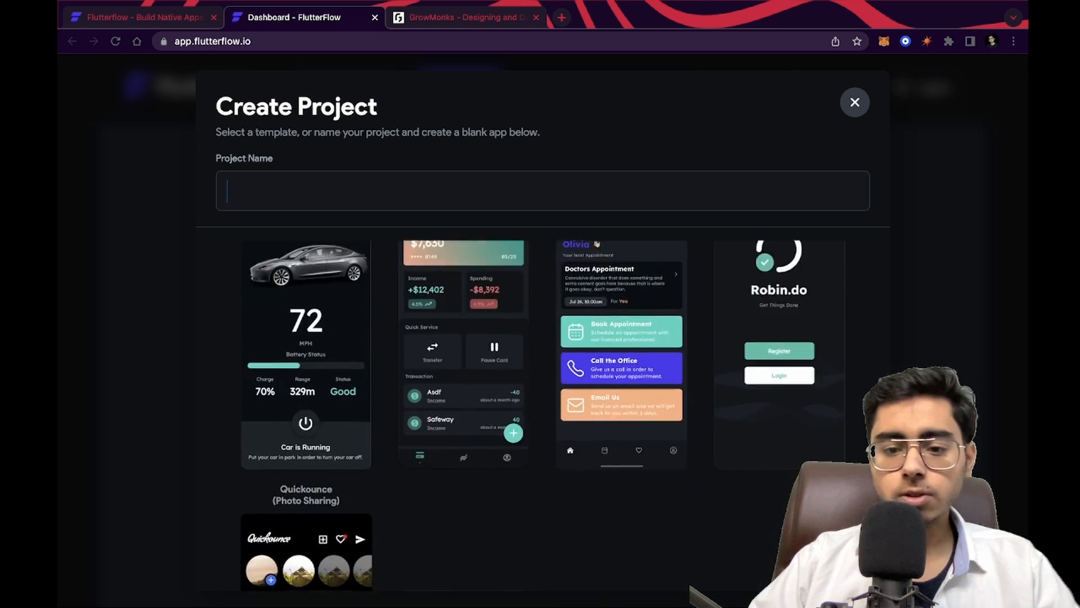
mouse_move(781, 415)
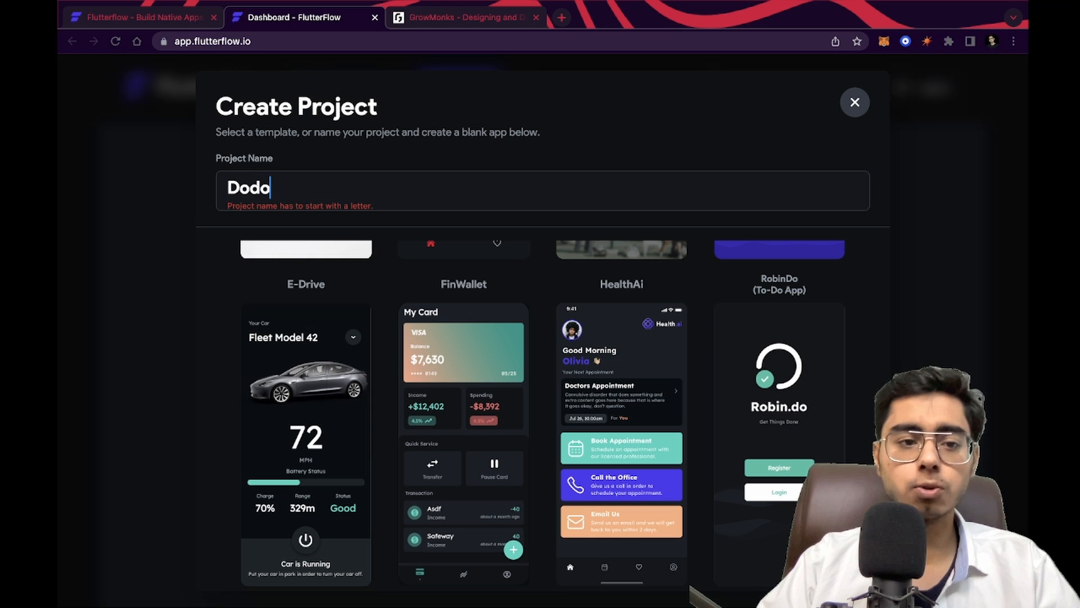
mouse_move(720, 314)
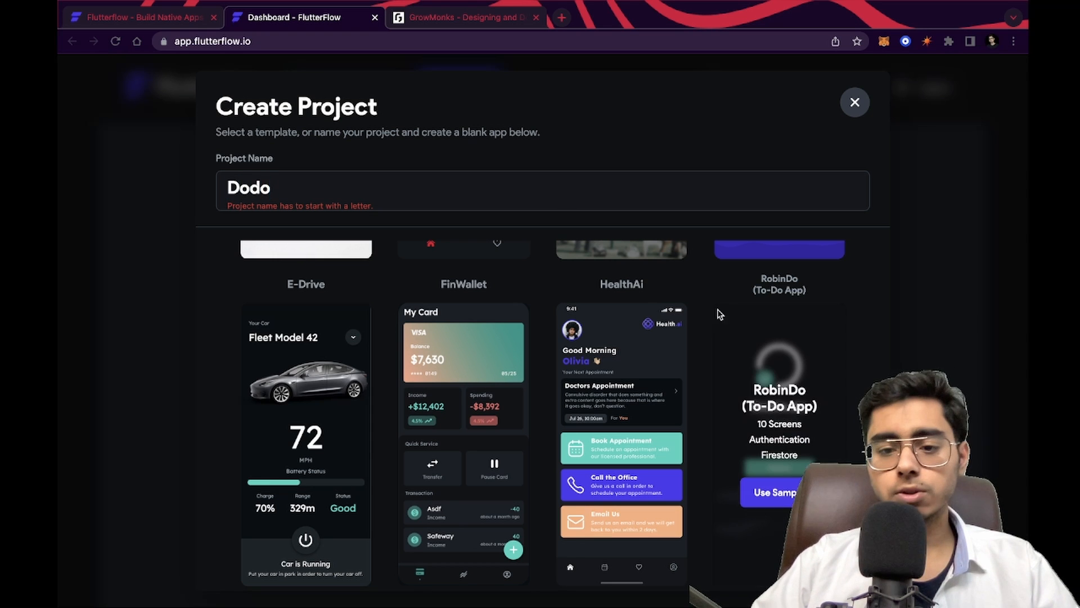
left_click(782, 495)
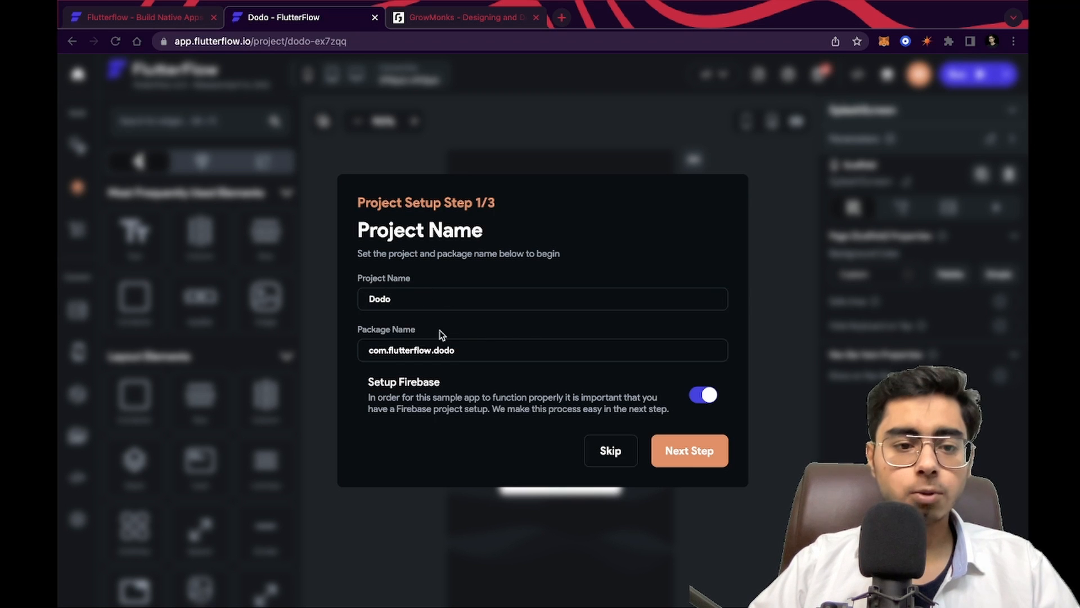
Continue past the project name step, keeping package name com.flutterflow.dodo and Firebase setup enabled
left_click_drag(471, 348, 346, 363)
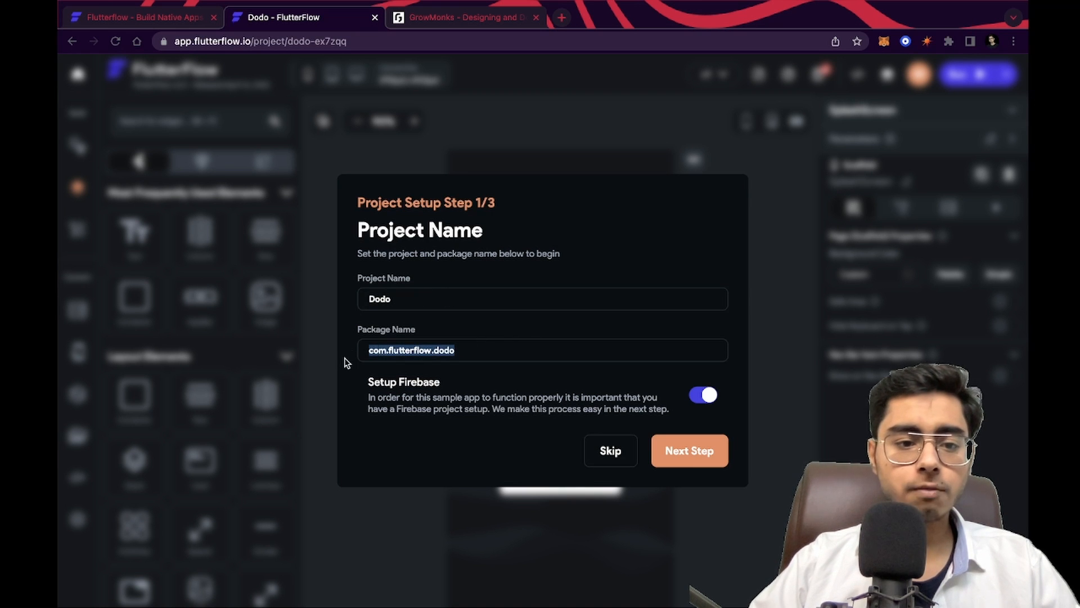
left_click(489, 349)
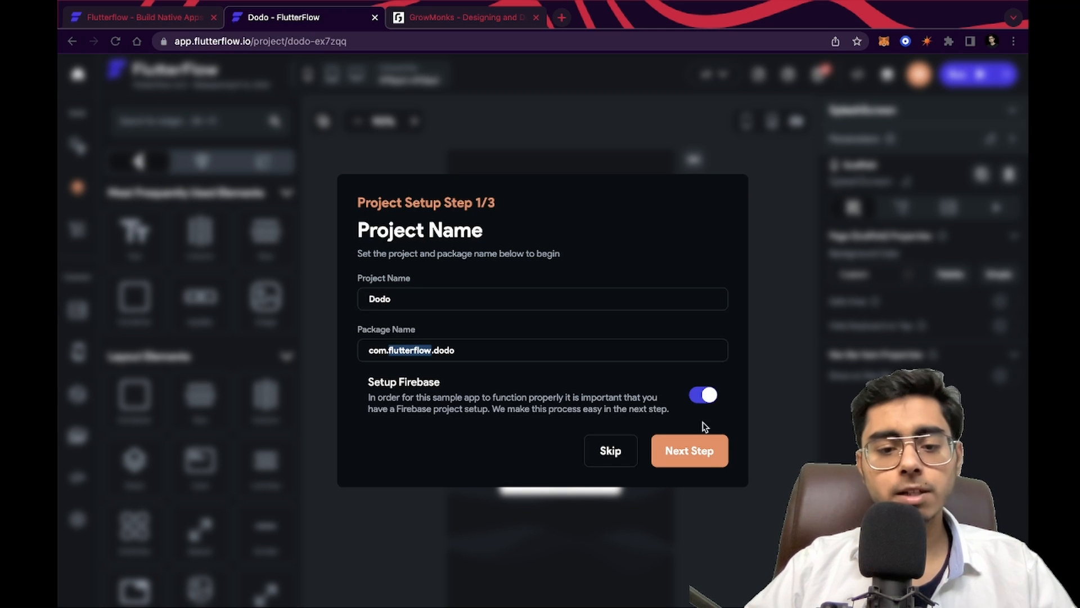
left_click(688, 454)
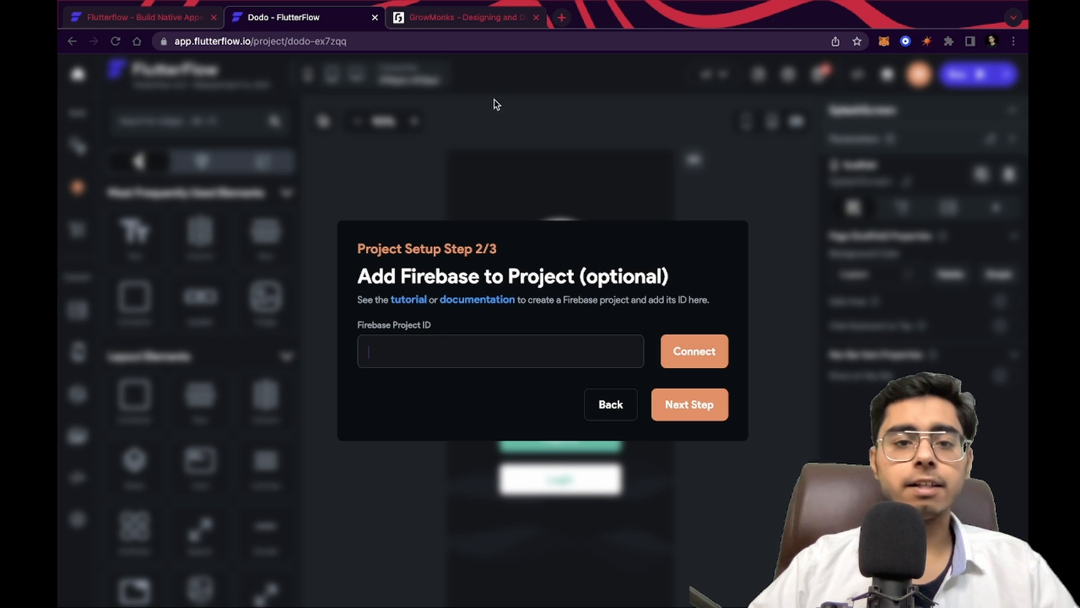
Open a new browser tab and go to the Firebase website
mouse_move(586, 2)
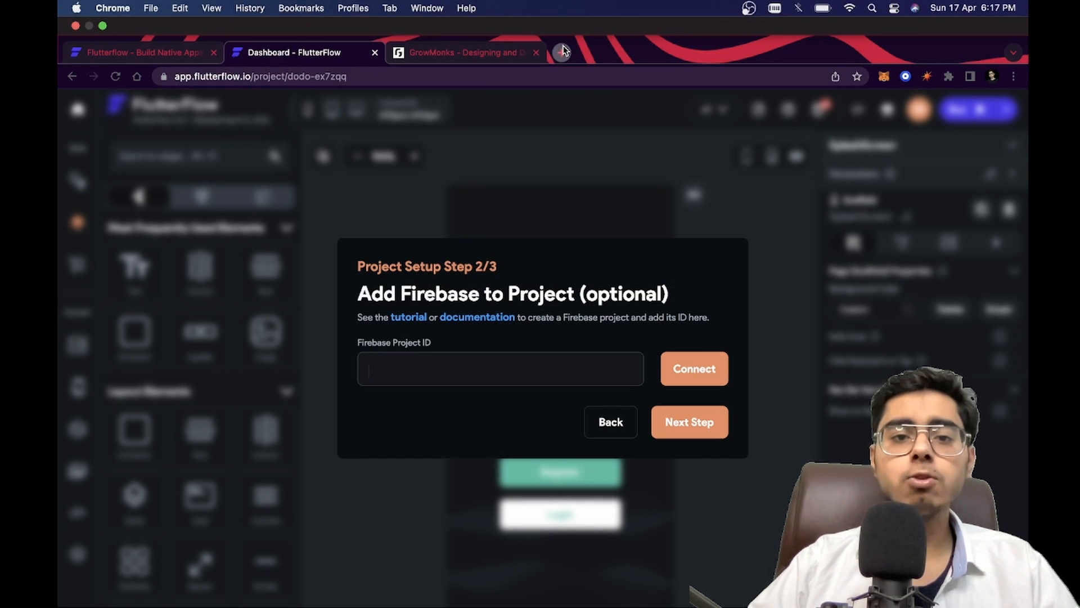
left_click(563, 50)
type("firebase")
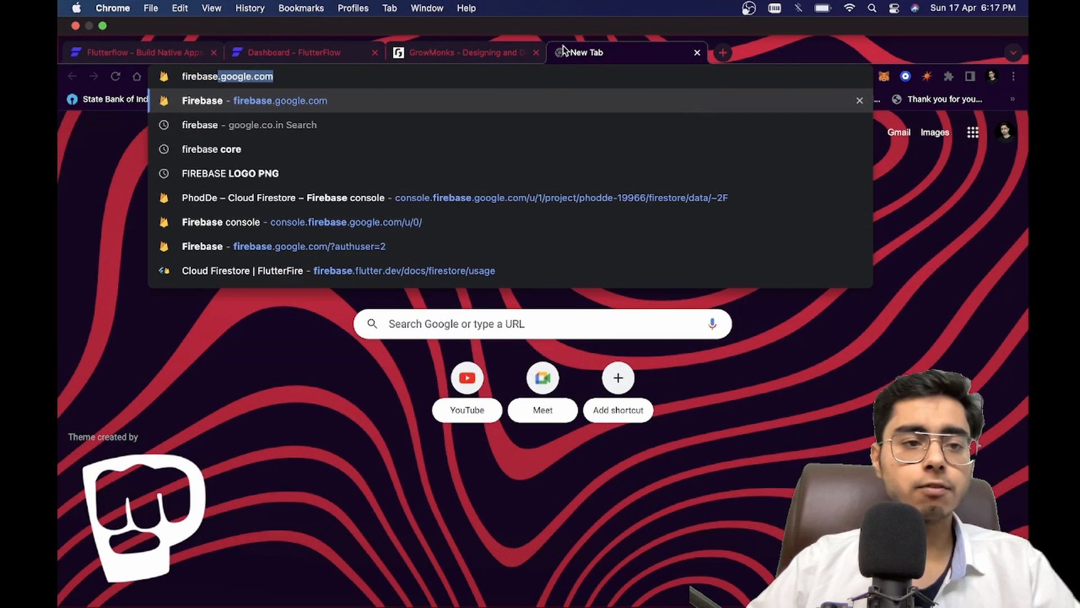
key("Return")
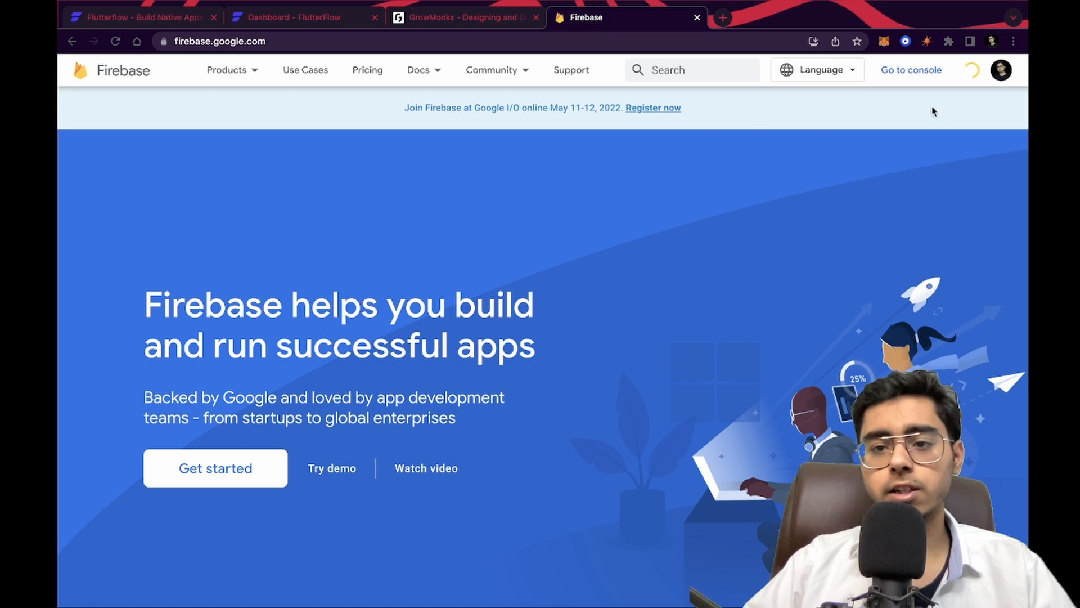
Switch the Firebase site to a different Google account
left_click(1007, 69)
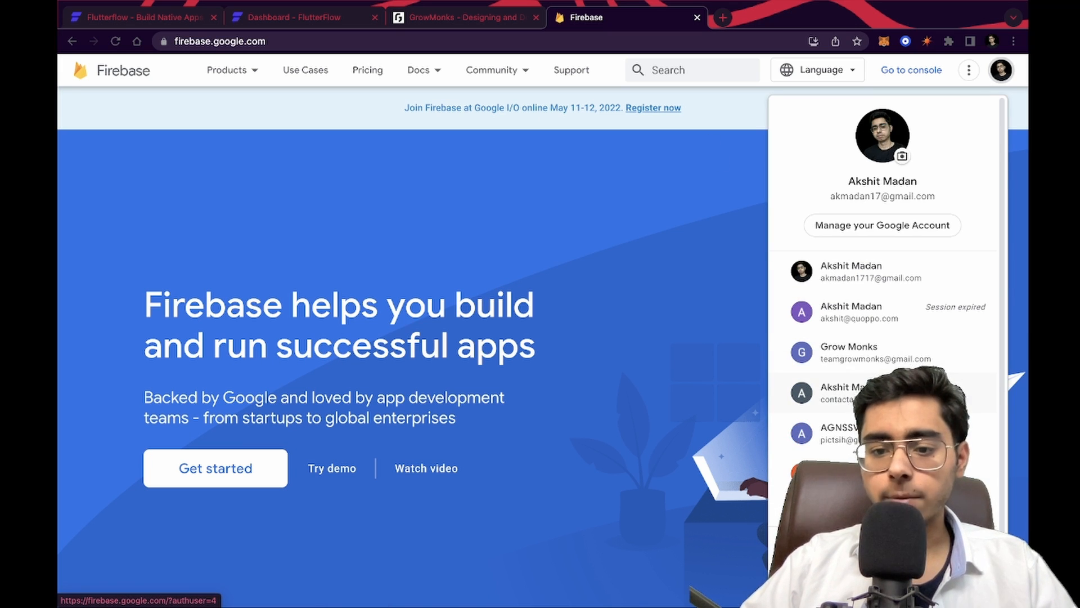
left_click(883, 347)
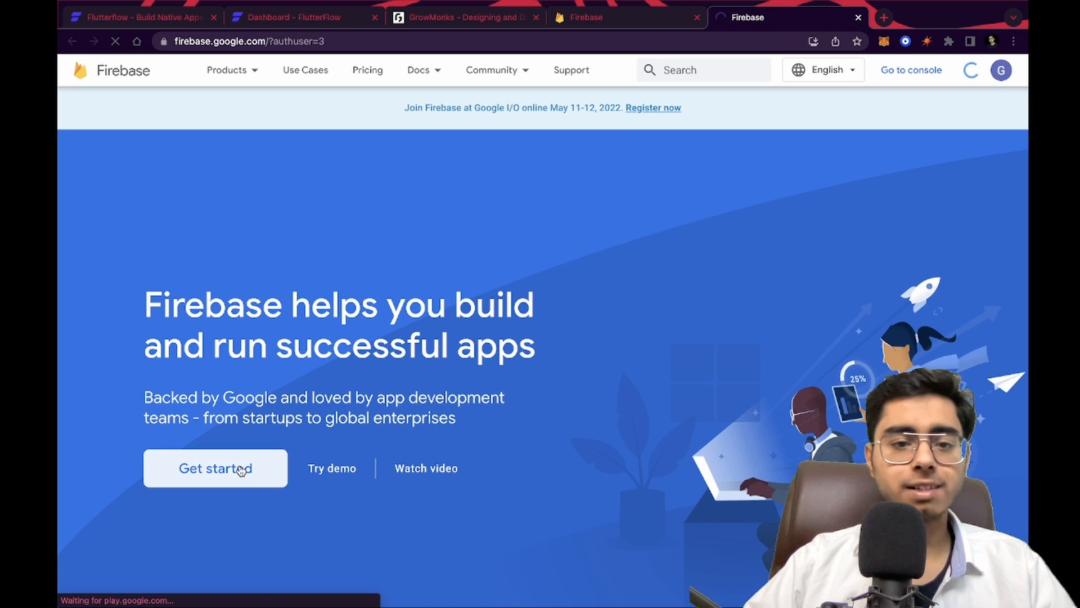
Open the Firebase console for that account
left_click(241, 469)
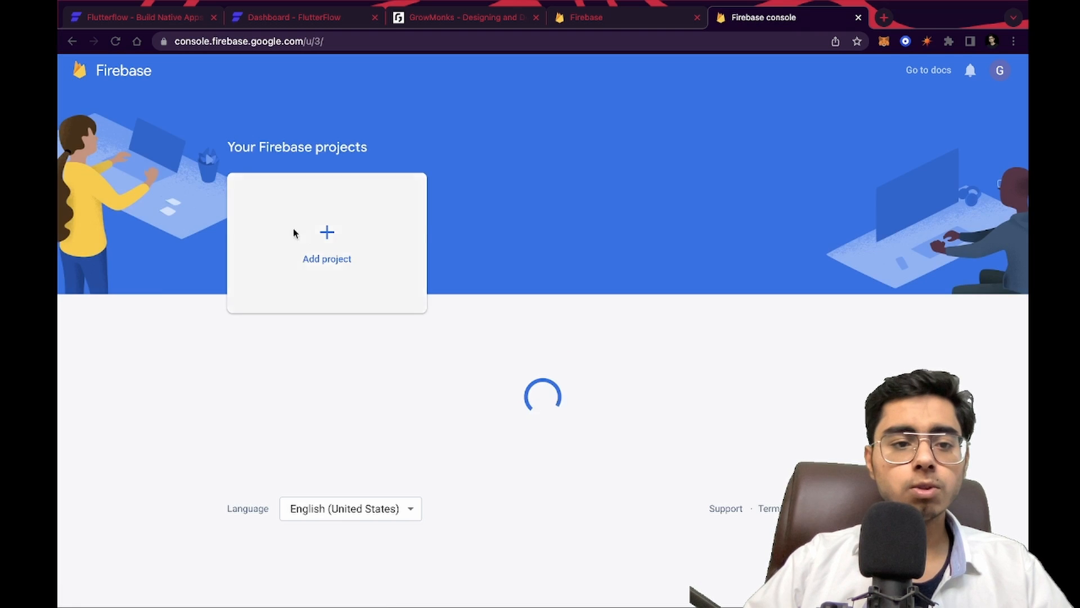
scroll(313, 457, "down", 2)
scroll(282, 248, "up", 2)
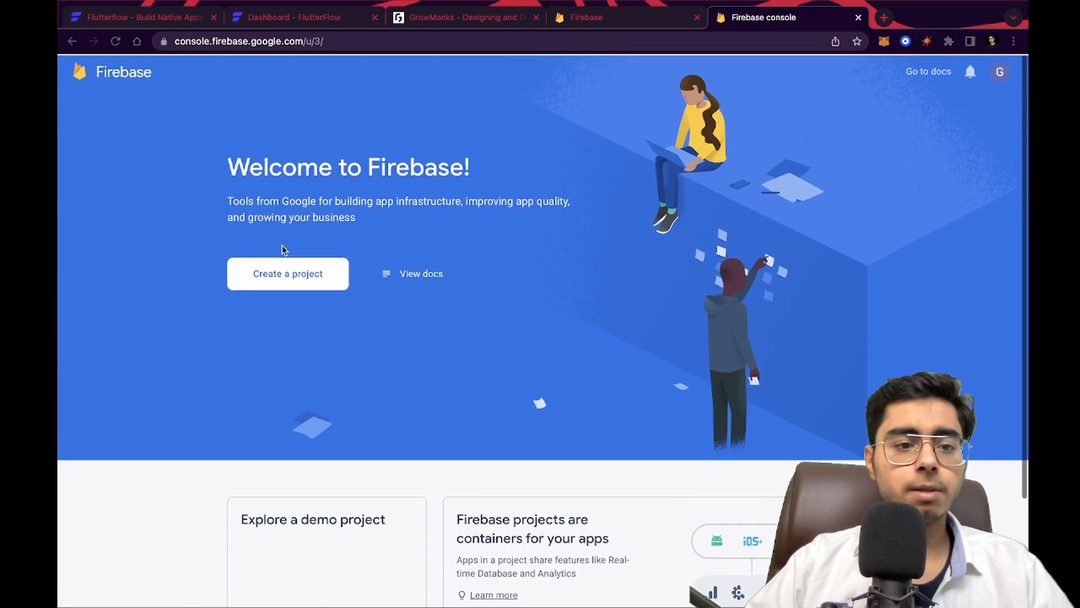
Start creating a Firebase project named dodo, accepting the Firebase terms and business-use confirmation
left_click(280, 276)
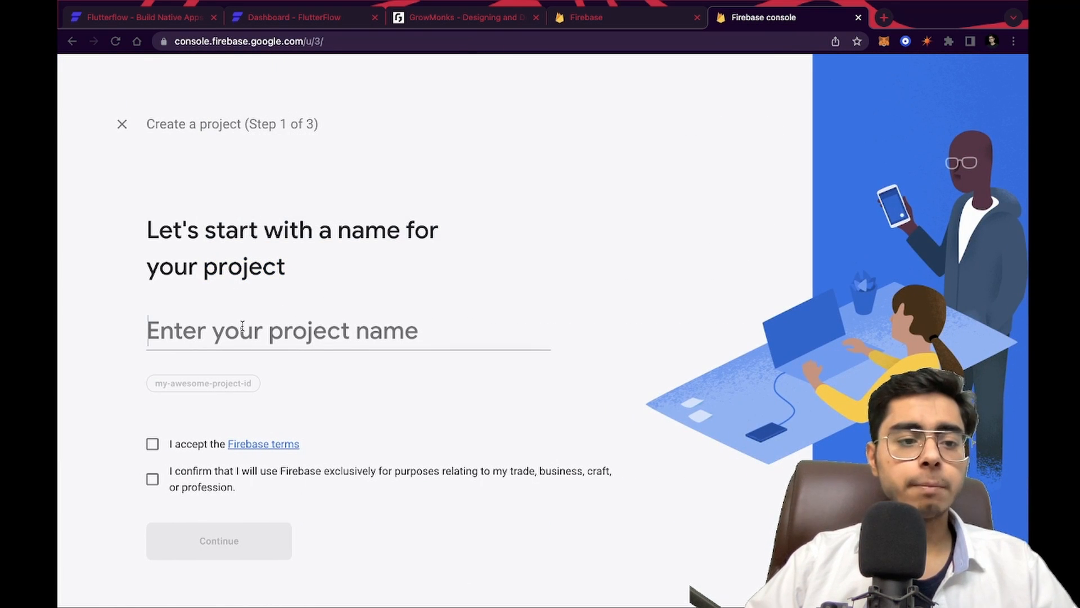
left_click(243, 326)
type("dodo")
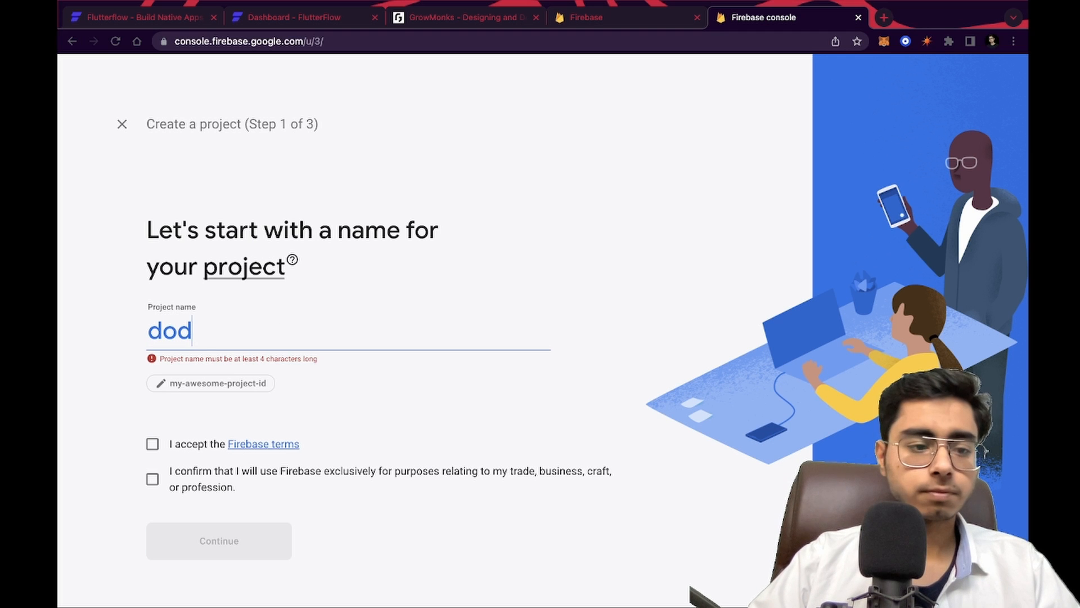
left_click(153, 444)
left_click(152, 479)
left_click(225, 541)
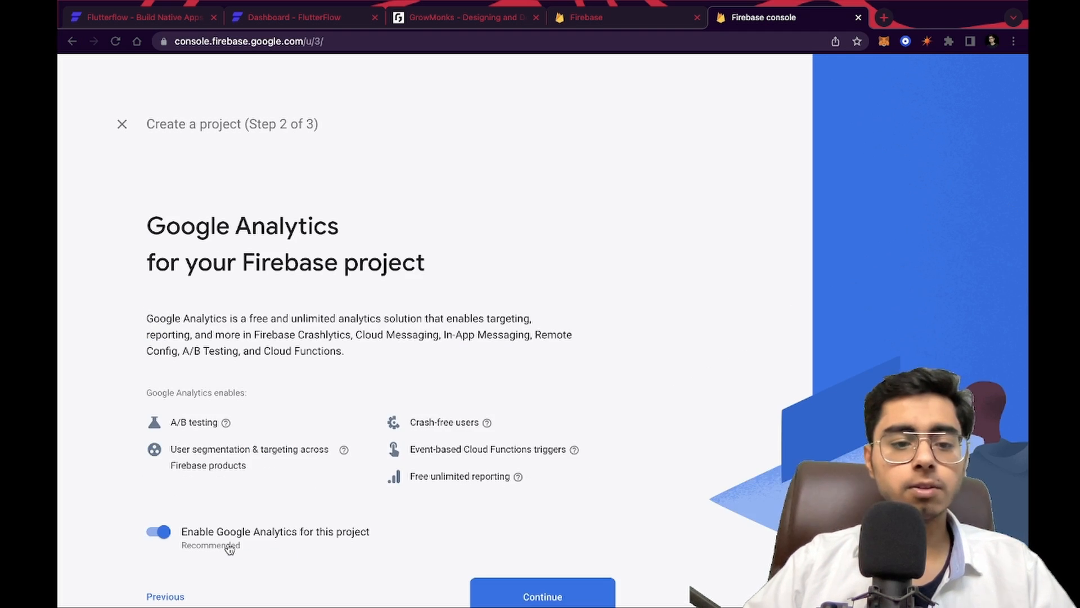
Keep Google Analytics enabled, accept the Google Analytics terms and create the project
left_click(572, 537)
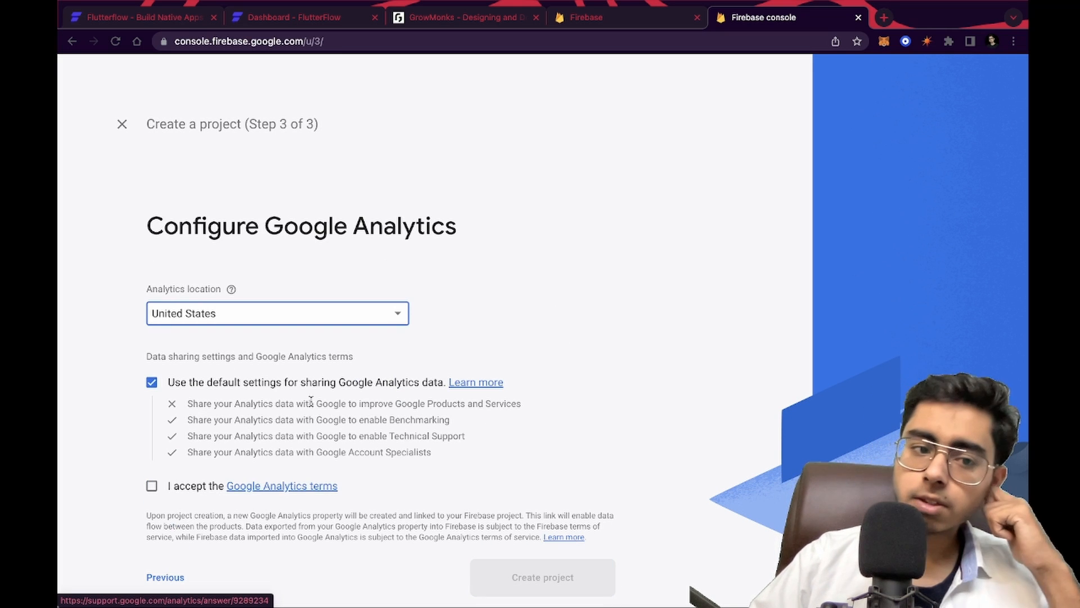
scroll(579, 475, "down", 1)
left_click(152, 453)
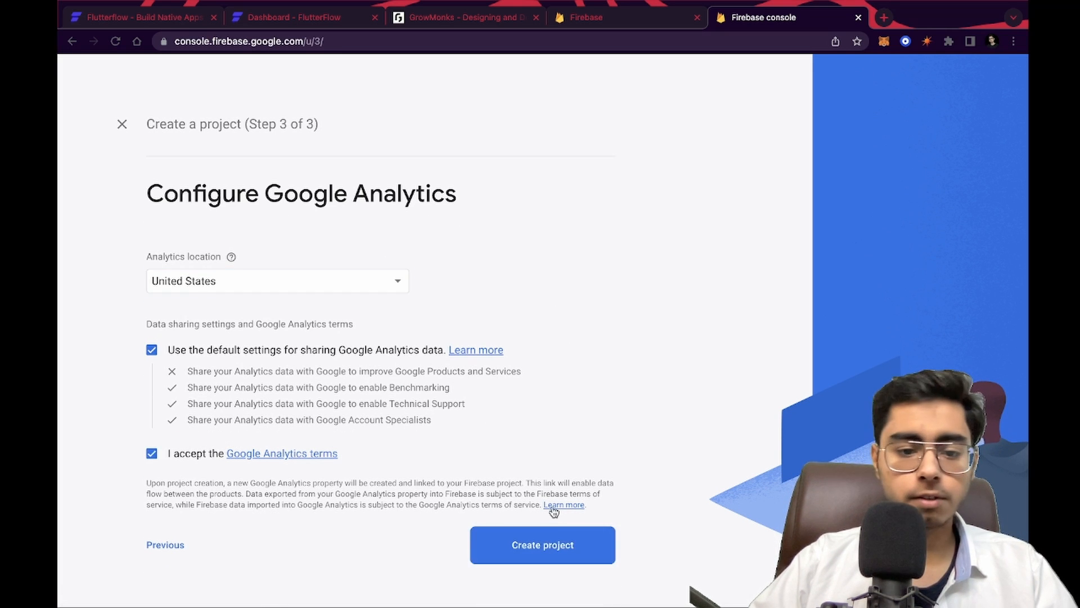
left_click(551, 541)
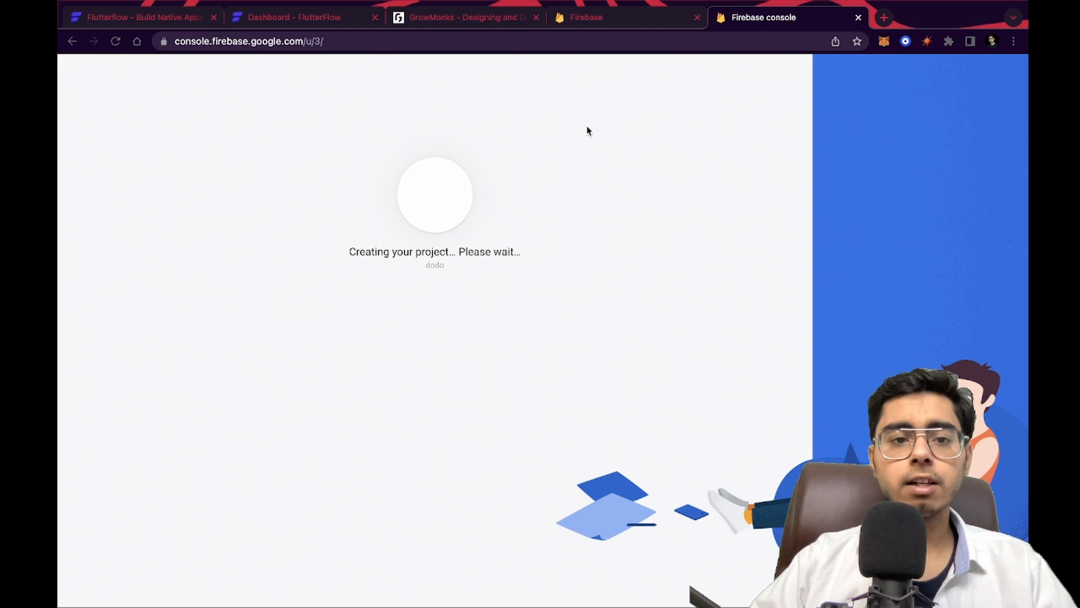
Return to the Firebase tab and open the new dodo project's overview
left_click(306, 18)
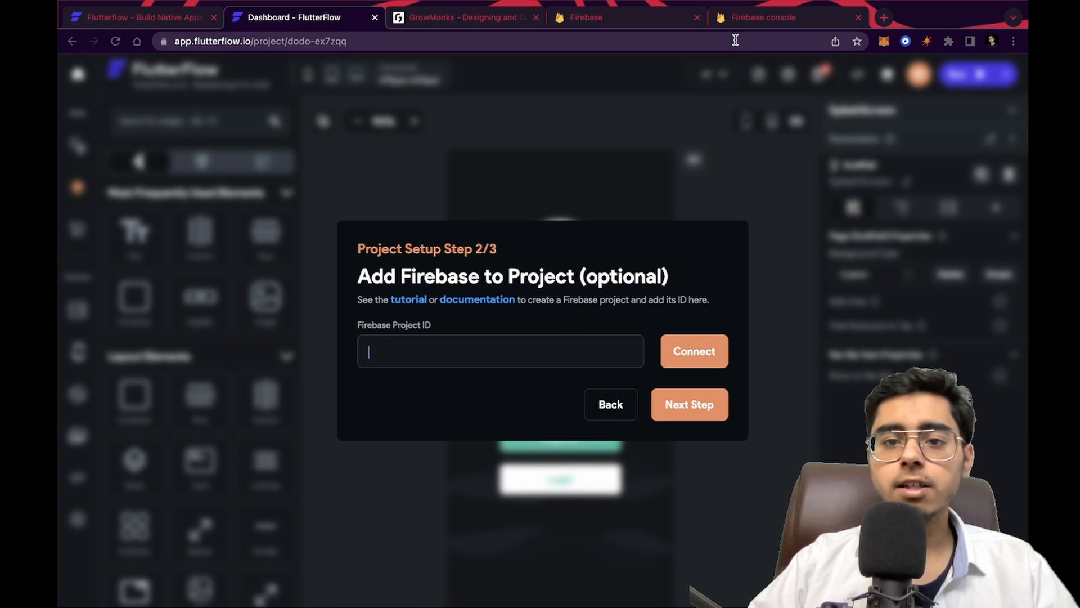
left_click(775, 20)
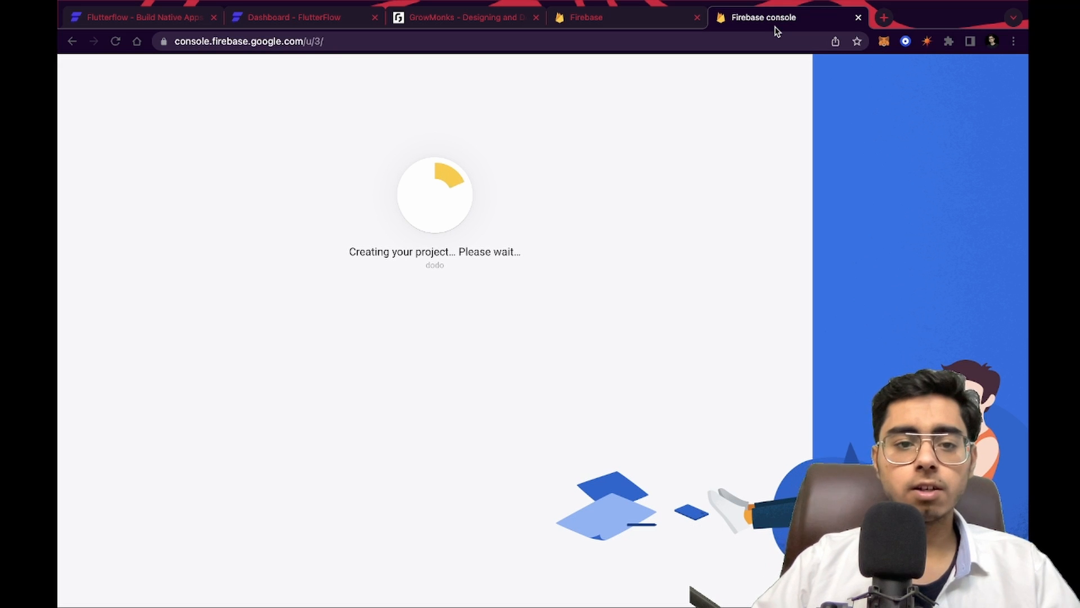
left_click(437, 341)
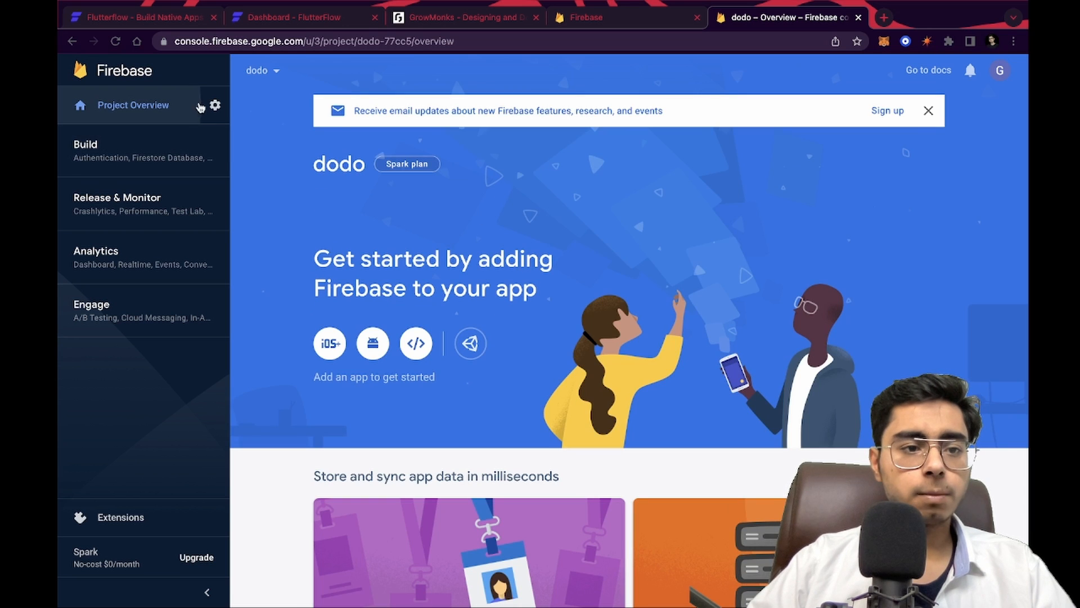
Open the dodo project's settings and copy its project ID
left_click(215, 105)
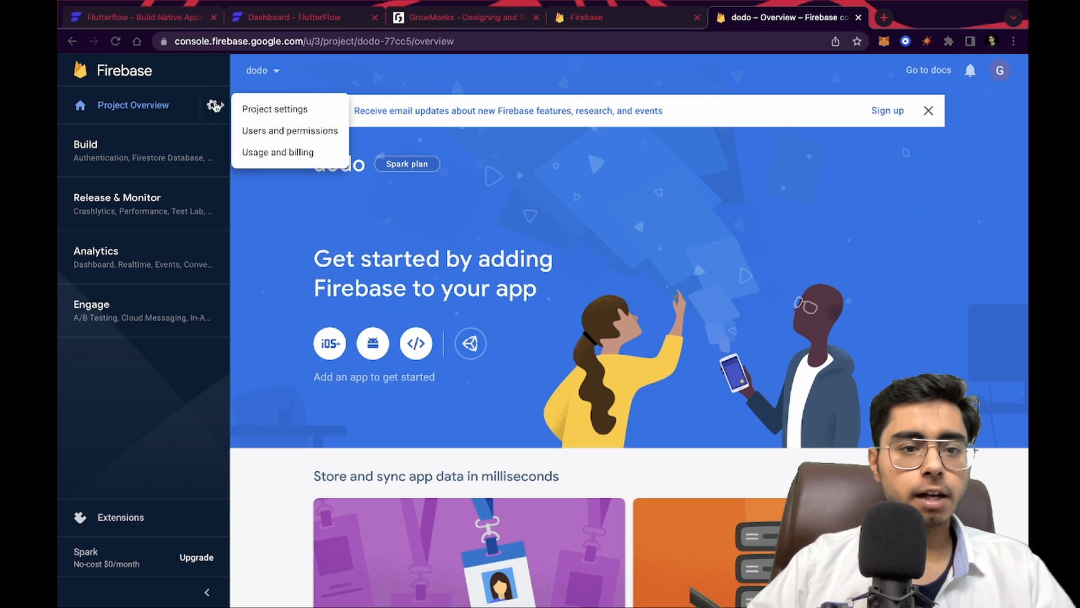
left_click(287, 111)
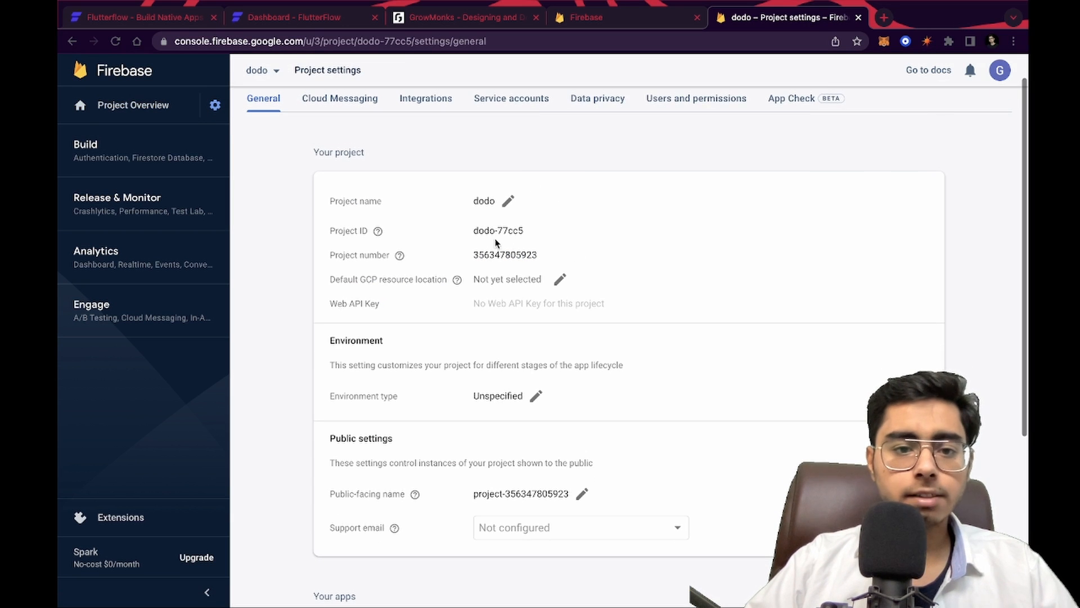
left_click_drag(474, 231, 524, 232)
key("super+c")
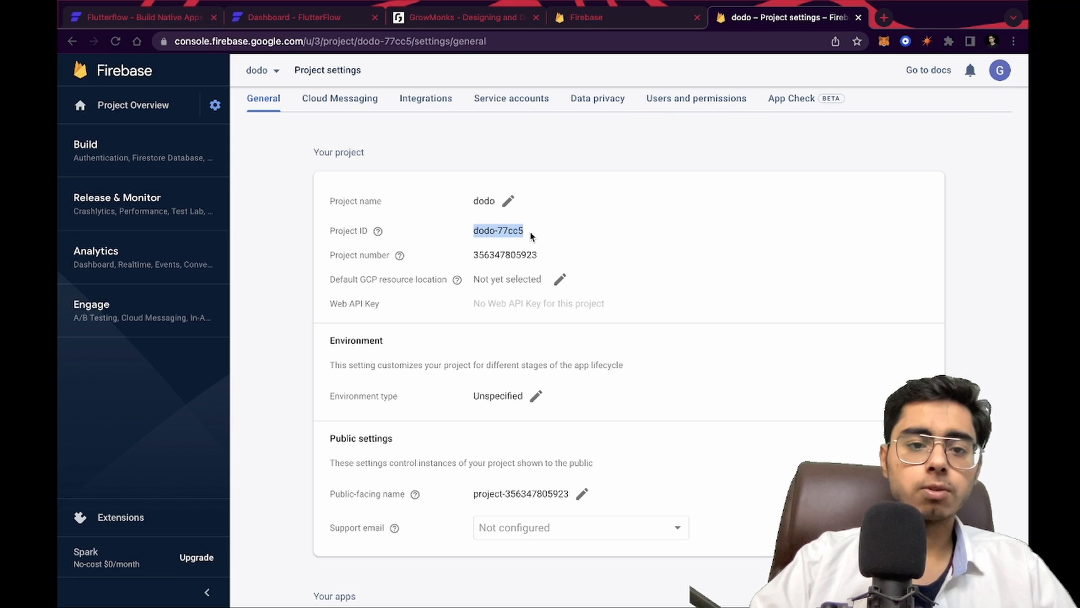
Paste the project ID dodo-77cc5 into FlutterFlow's Firebase Project ID field and try to connect
left_click(293, 17)
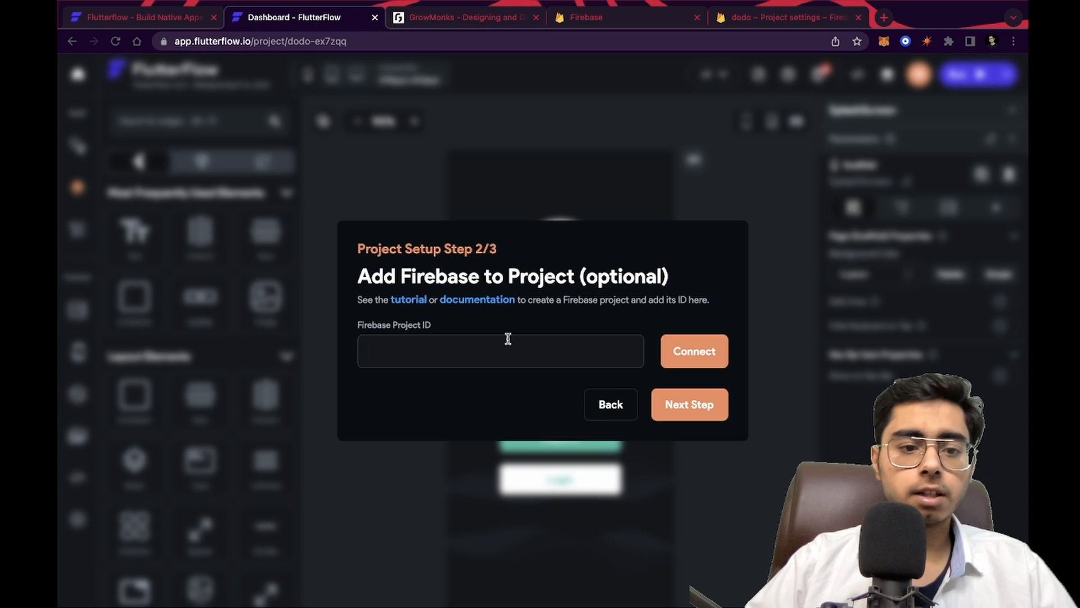
key("super+v")
left_click(695, 352)
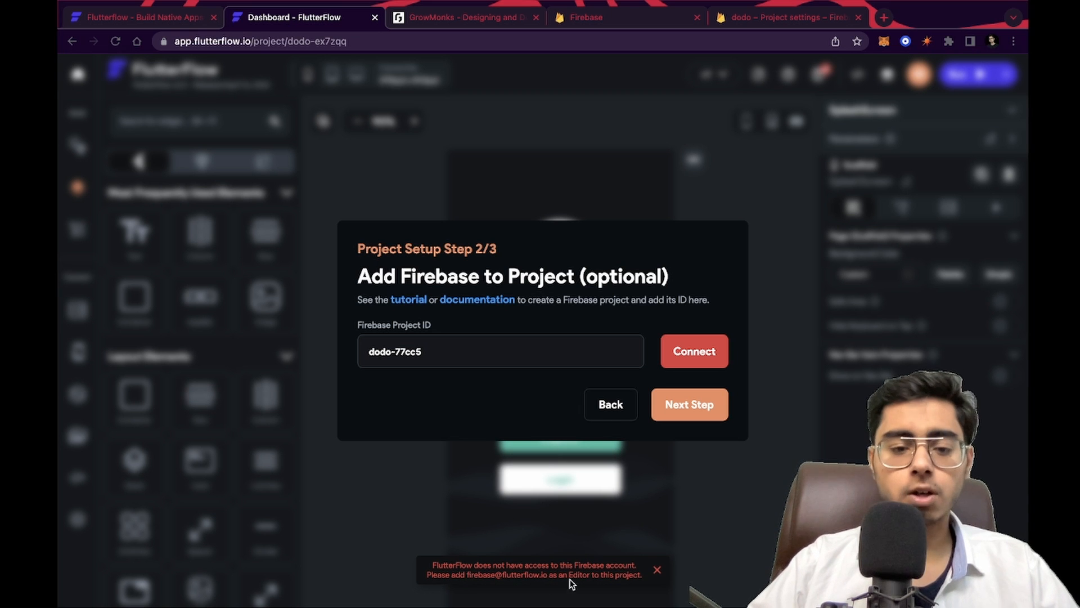
In the Firebase project's users and permissions, add FlutterFlow's firebase service e-mail as a member with the Editor role
left_click(766, 22)
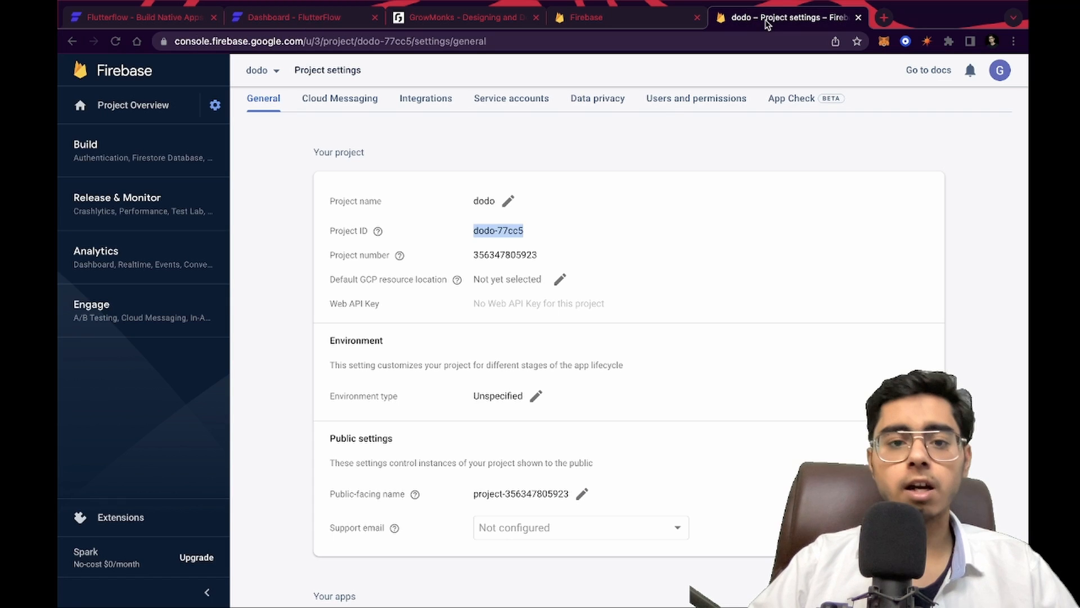
left_click(655, 101)
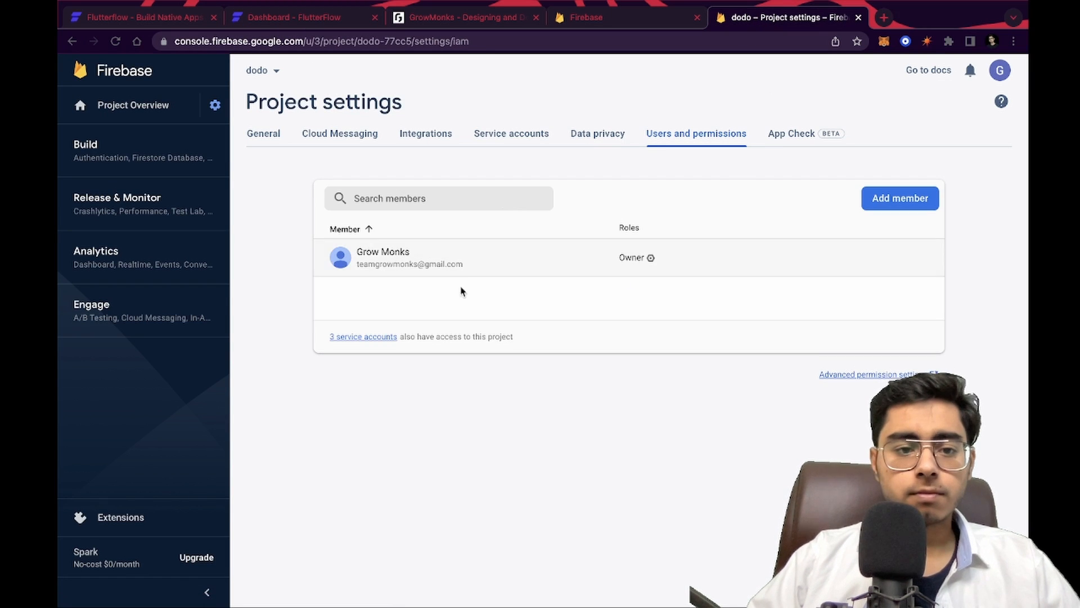
left_click(900, 198)
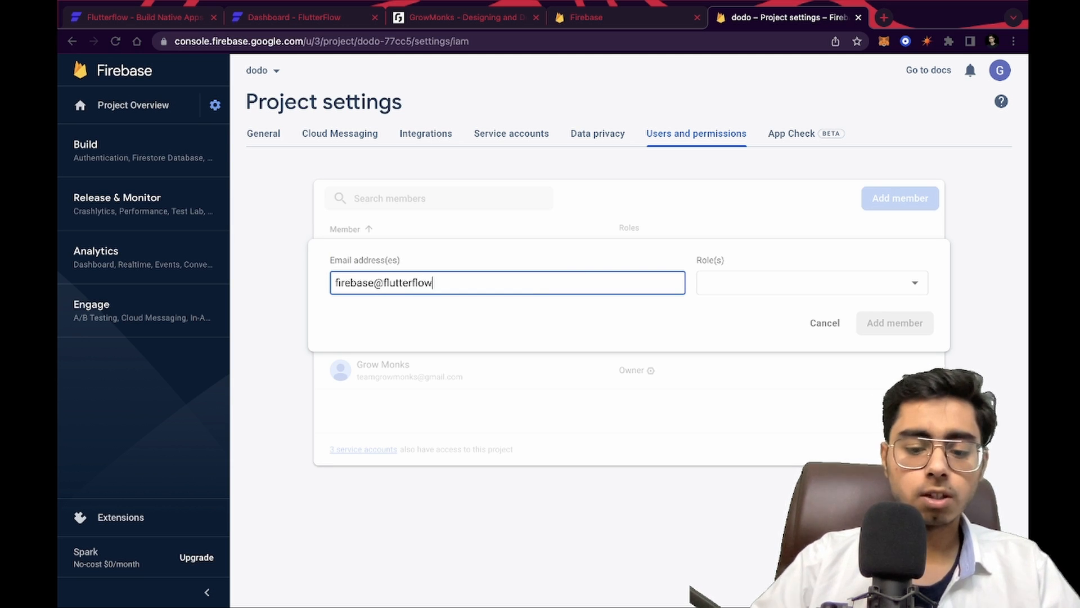
left_click(830, 292)
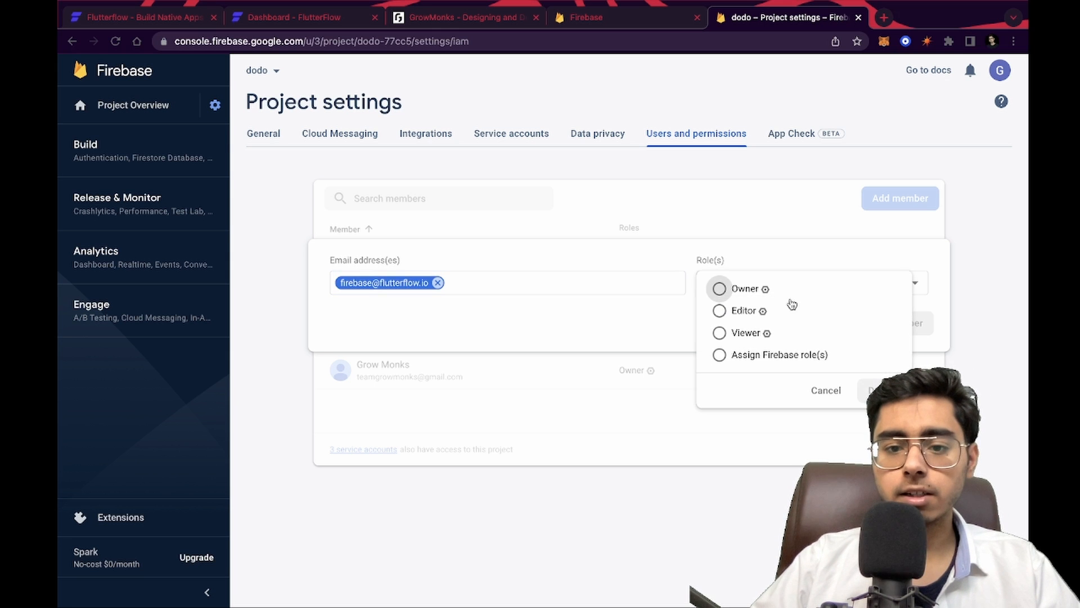
left_click(740, 312)
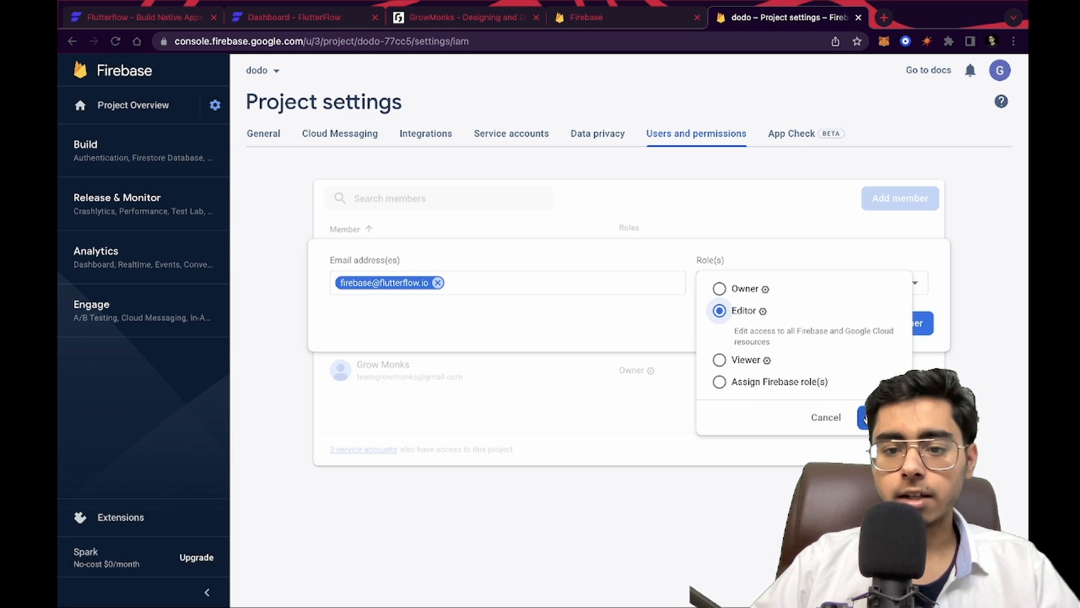
left_click(865, 418)
left_click(897, 324)
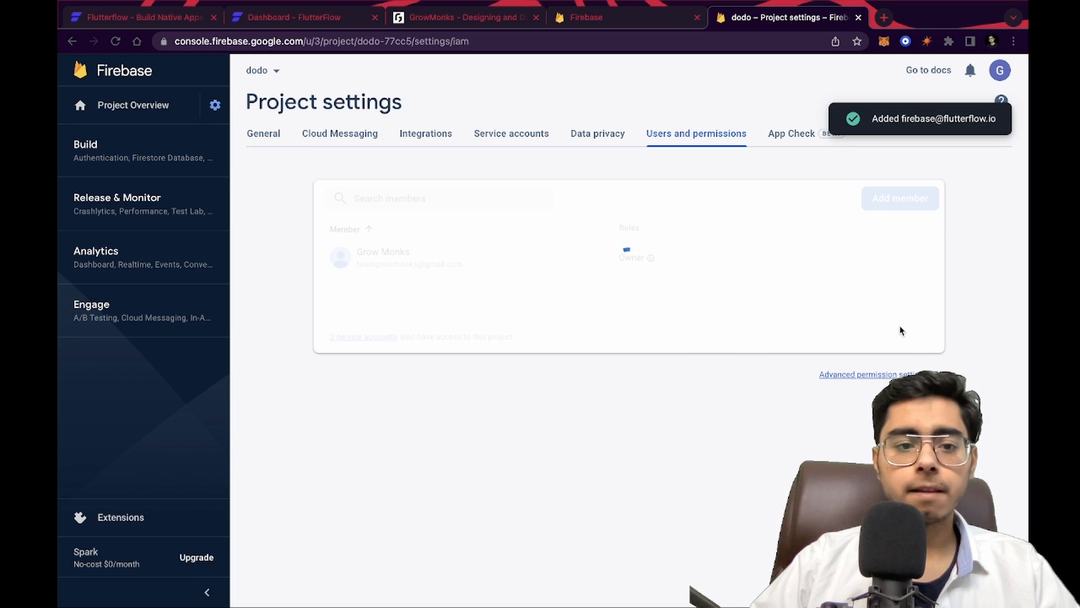
Connect the dodo-77cc5 Firebase project in FlutterFlow's project setup
left_click(279, 18)
left_click(698, 354)
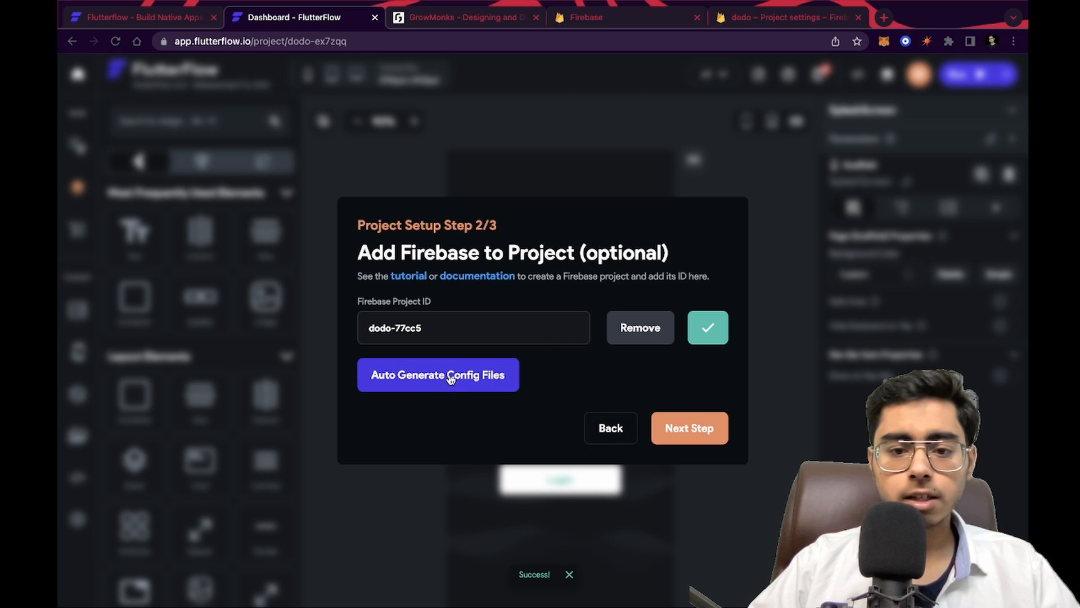
Auto-generate the Firebase config files using package name com.flutterflow.dodo and nickname Dodo
left_click(414, 386)
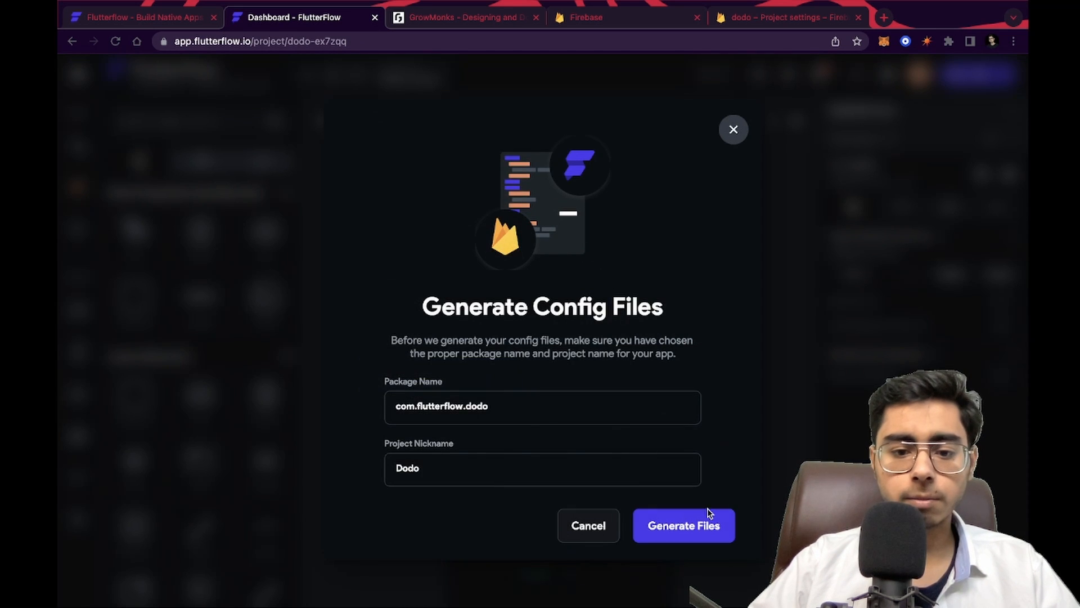
left_click(704, 526)
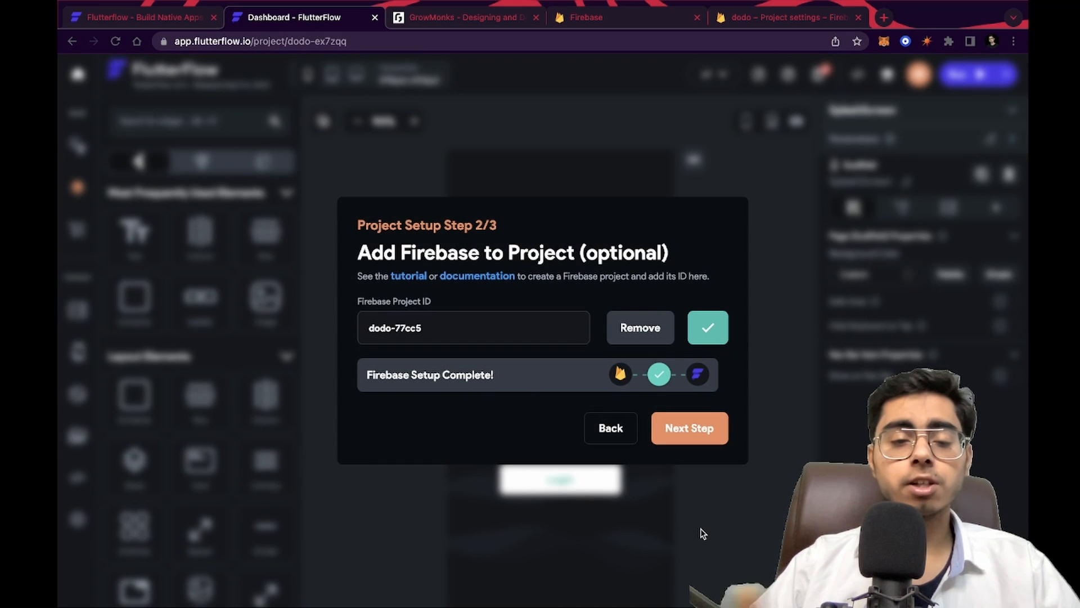
Advance to the additional setup step and try deploying the Firestore indexes
left_click(699, 426)
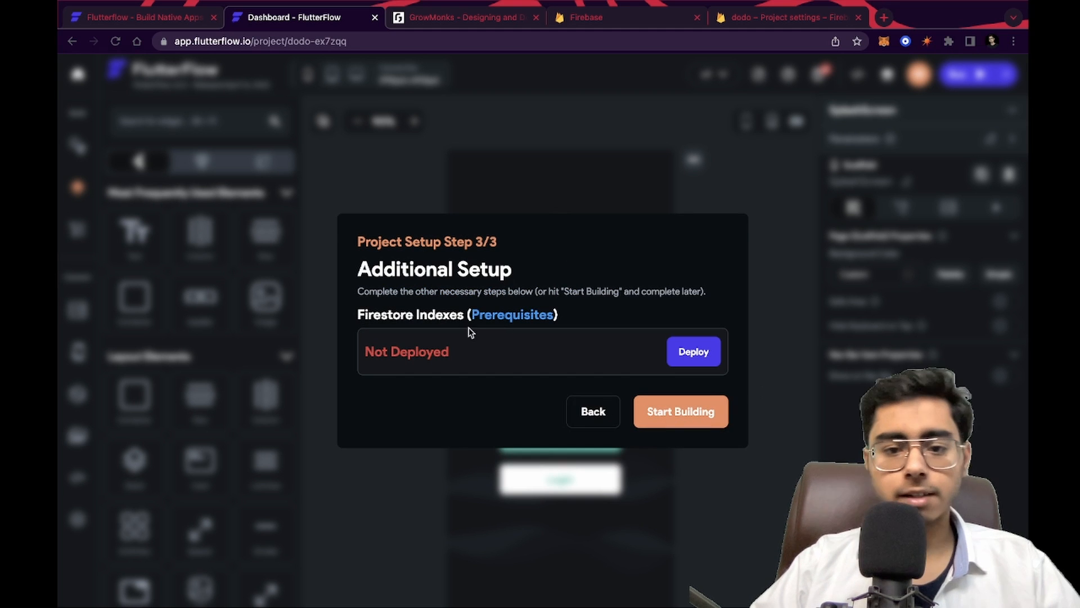
left_click(692, 352)
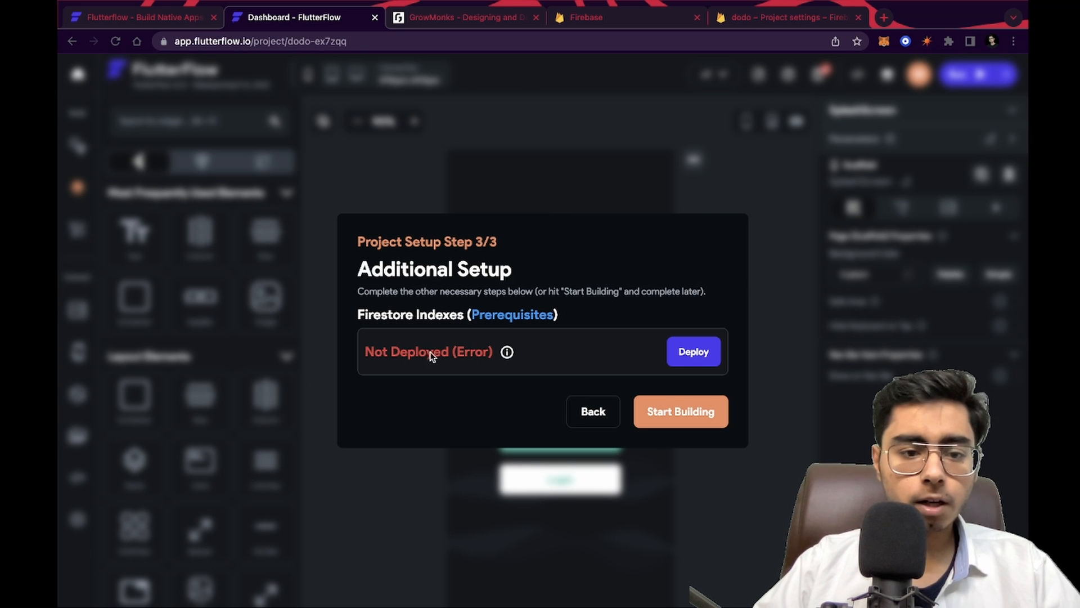
Open the Firestore prerequisites documentation and read through the Firebase setup instructions
left_click(494, 320)
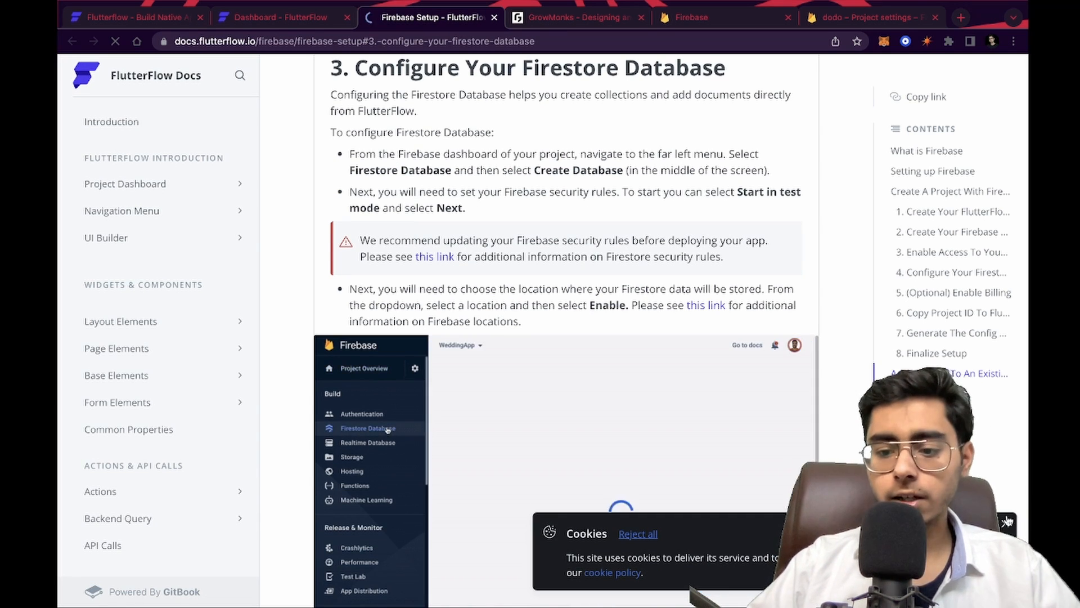
left_click(1006, 524)
scroll(563, 288, "up", 20)
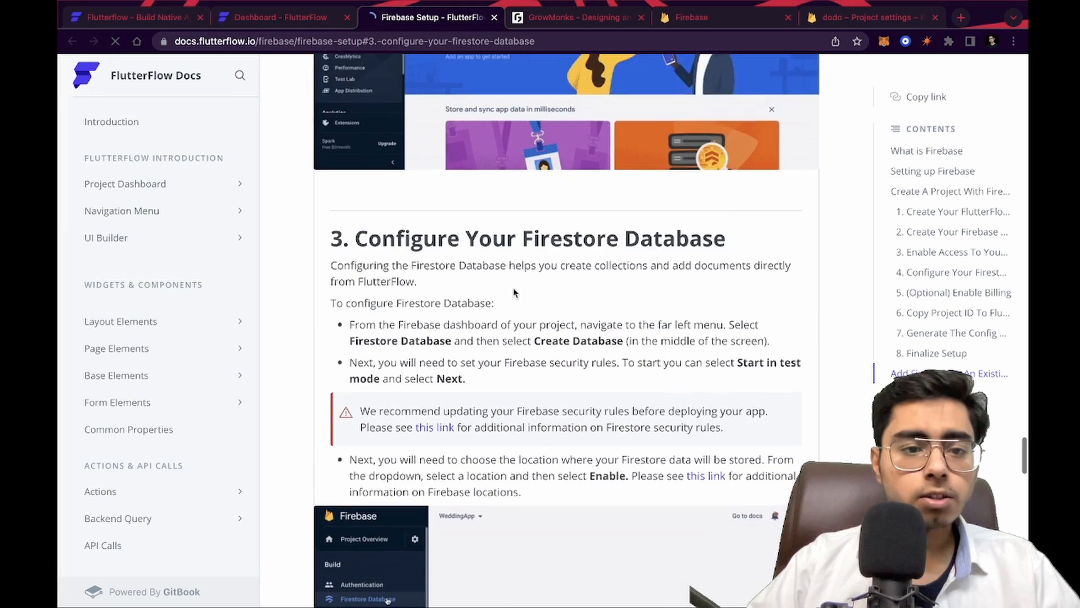
scroll(495, 395, "down", 1)
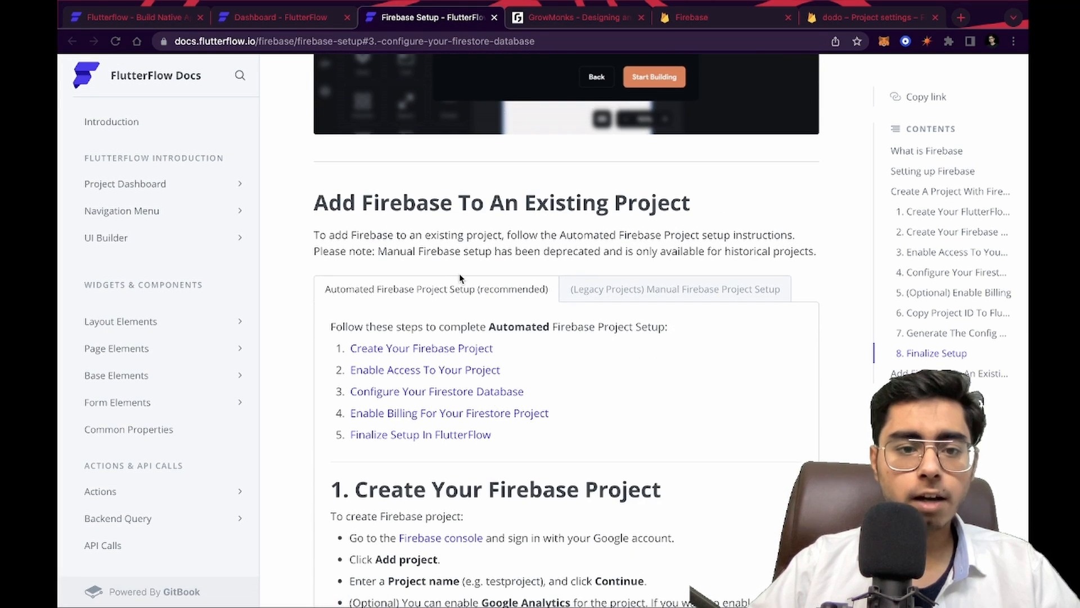
scroll(459, 273, "down", 6)
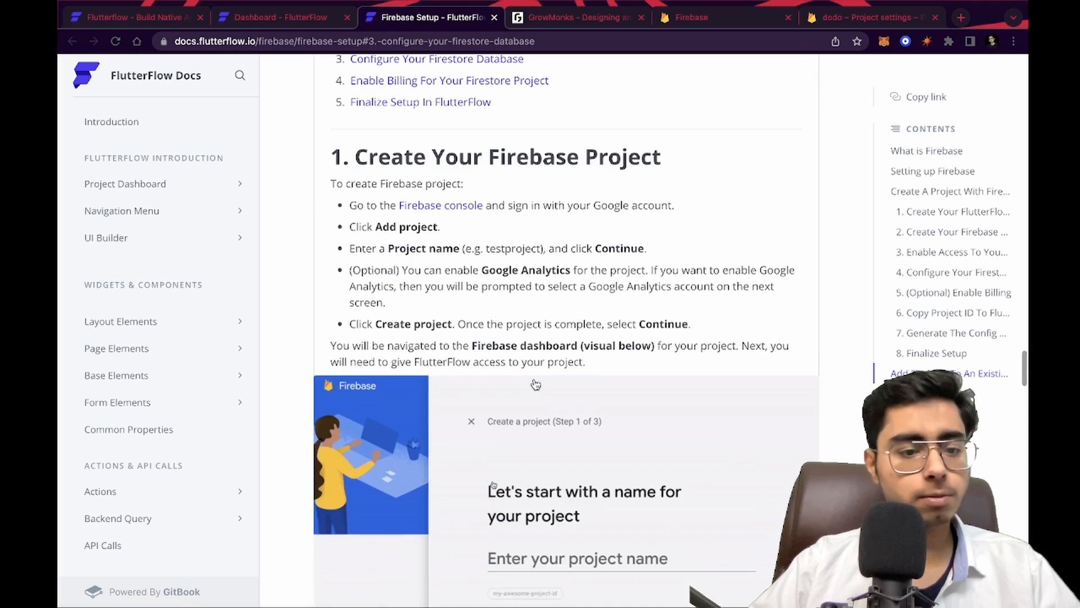
scroll(459, 273, "down", 10)
scroll(534, 380, "down", 1)
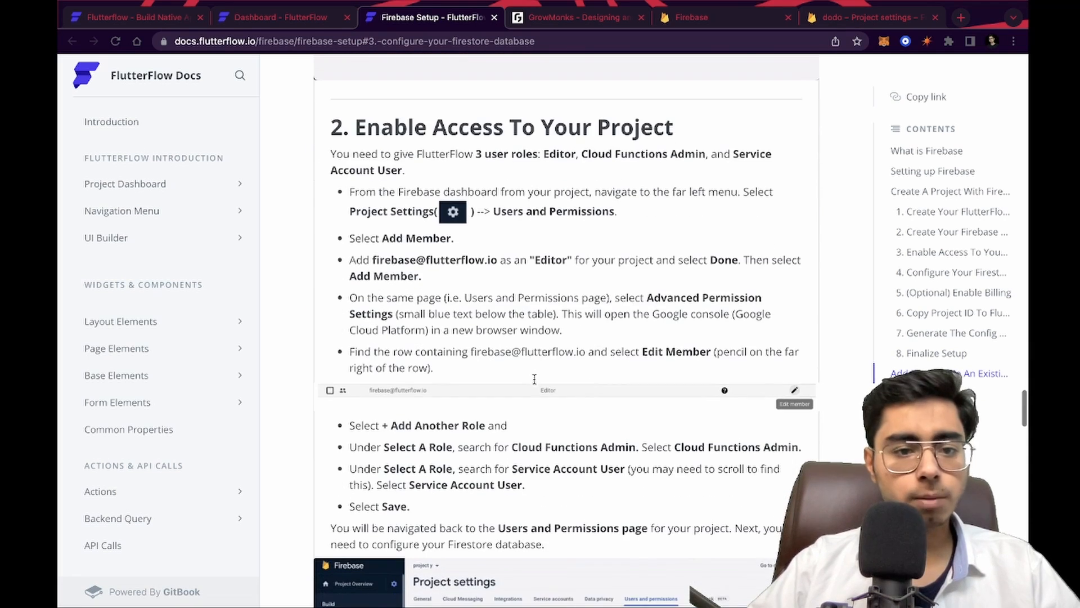
scroll(557, 365, "down", 7)
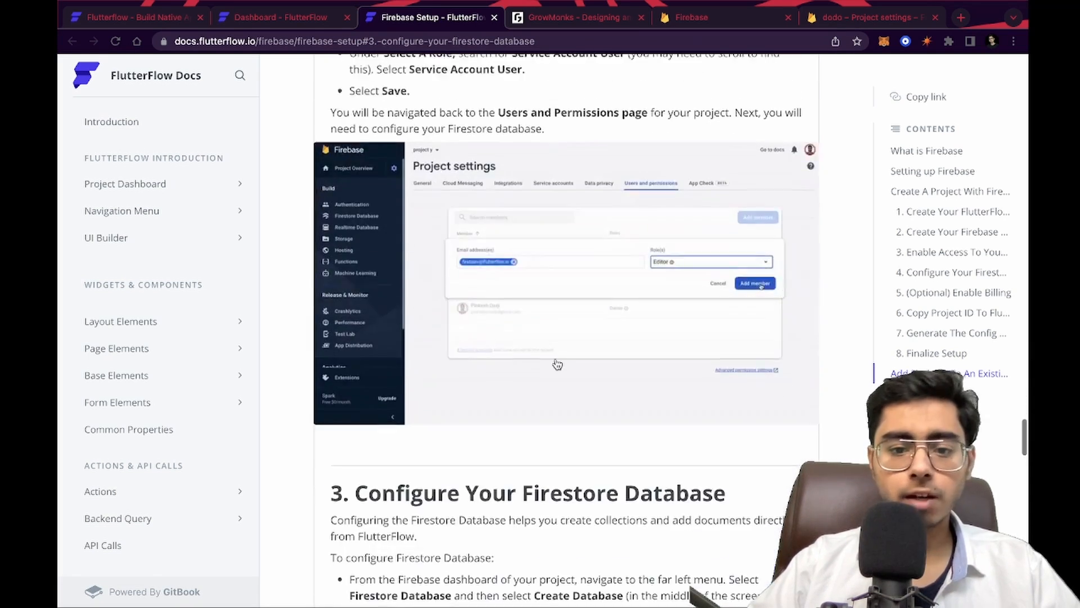
scroll(596, 437, "down", 5)
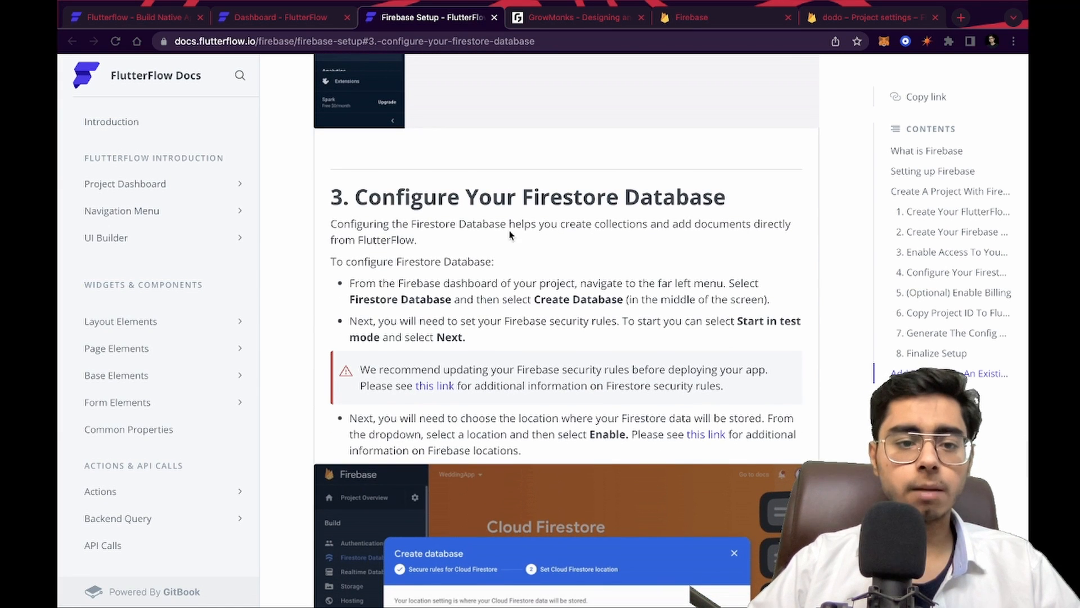
scroll(462, 276, "down", 1)
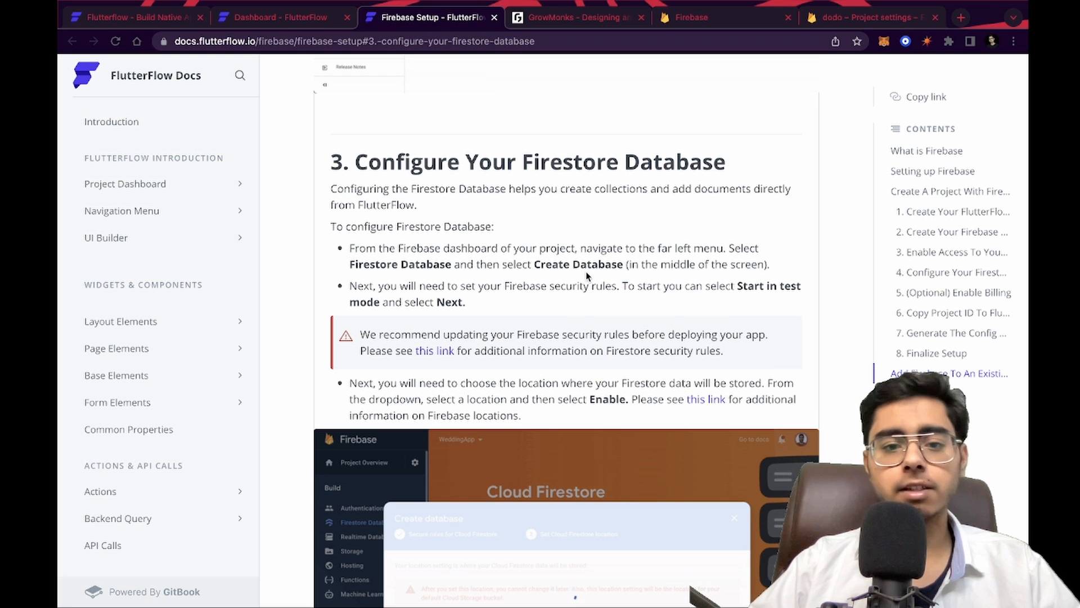
Create a Cloud Firestore database for dodo in production mode at location nam5 (us-central)
left_click(866, 17)
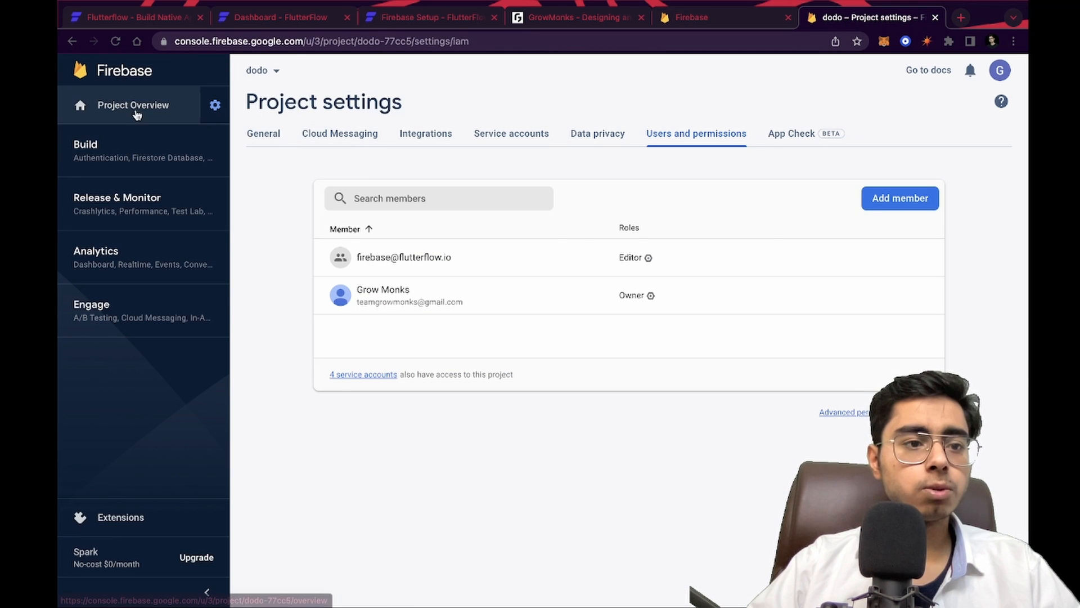
left_click(158, 102)
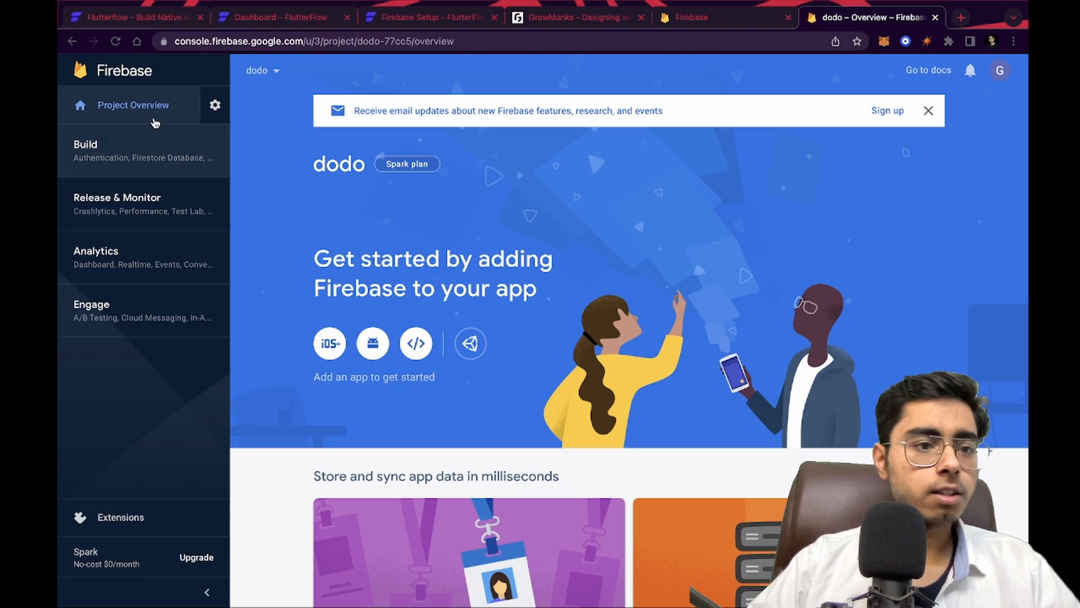
left_click(157, 169)
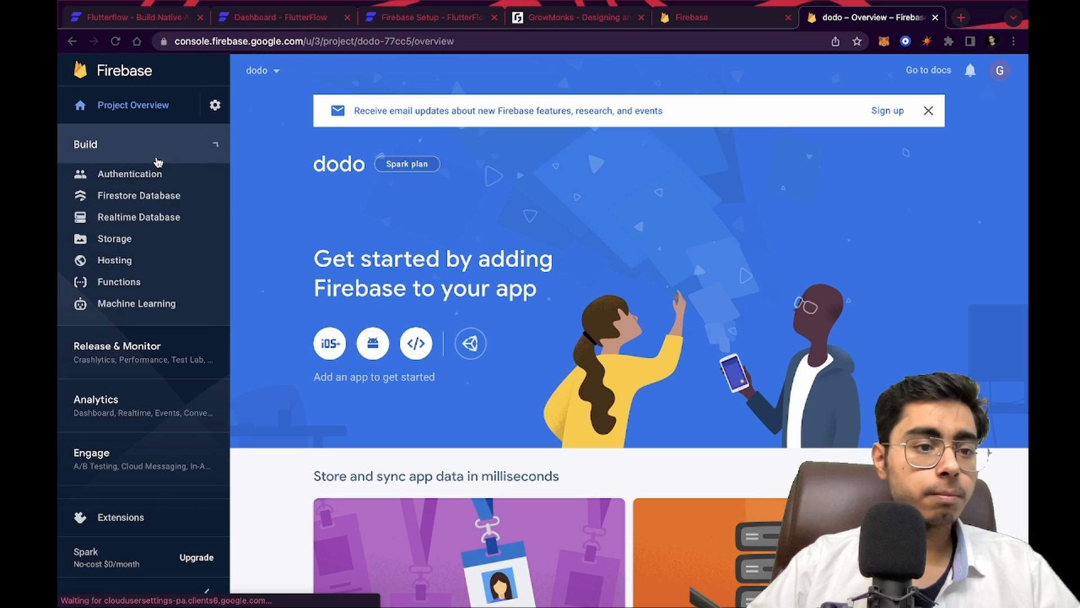
left_click(144, 197)
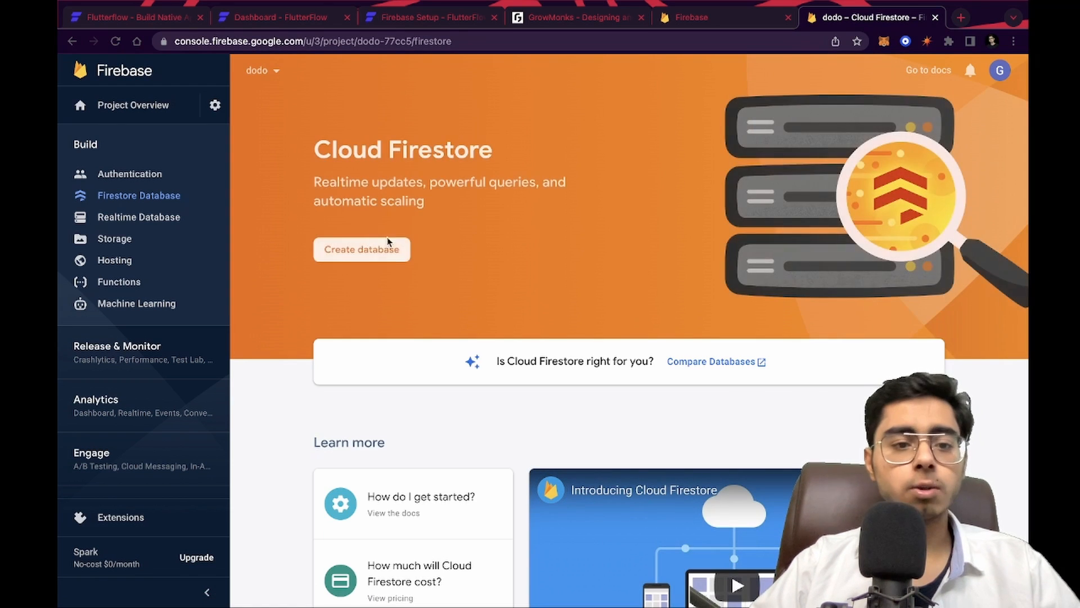
left_click(365, 254)
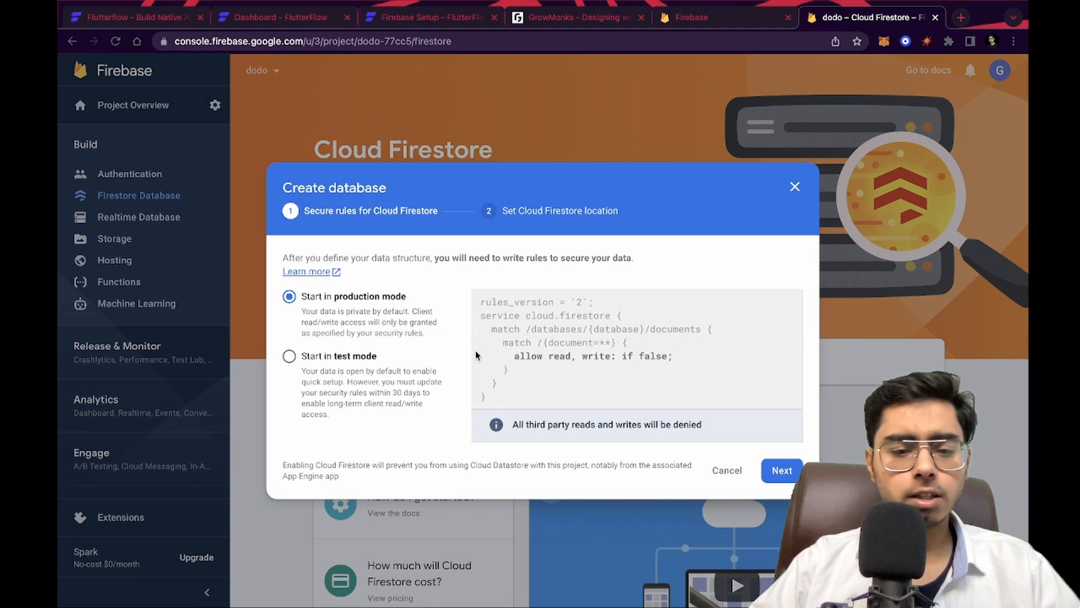
left_click(768, 461)
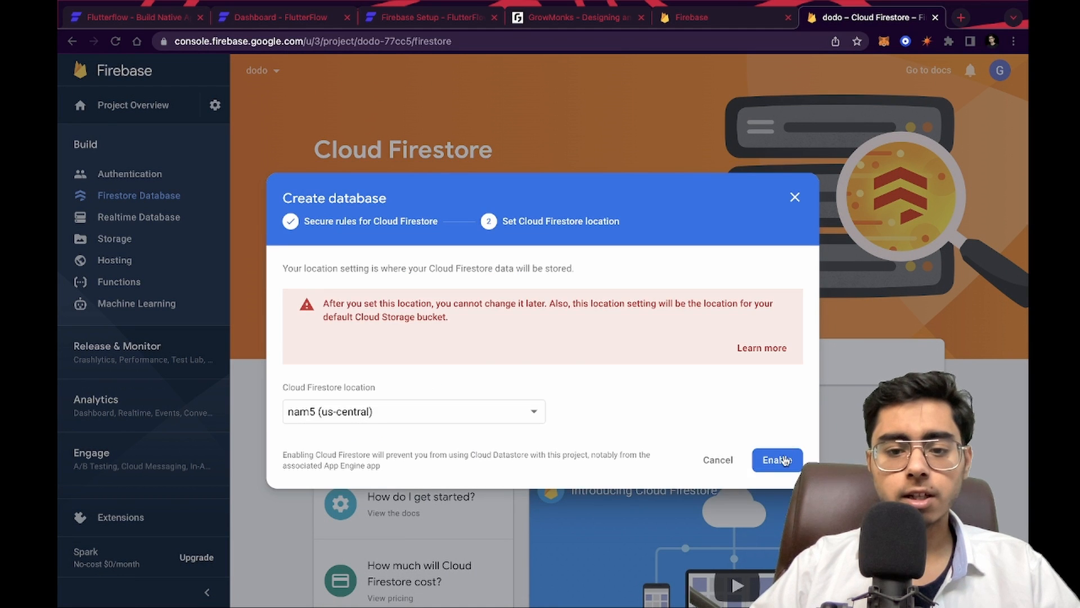
left_click(784, 460)
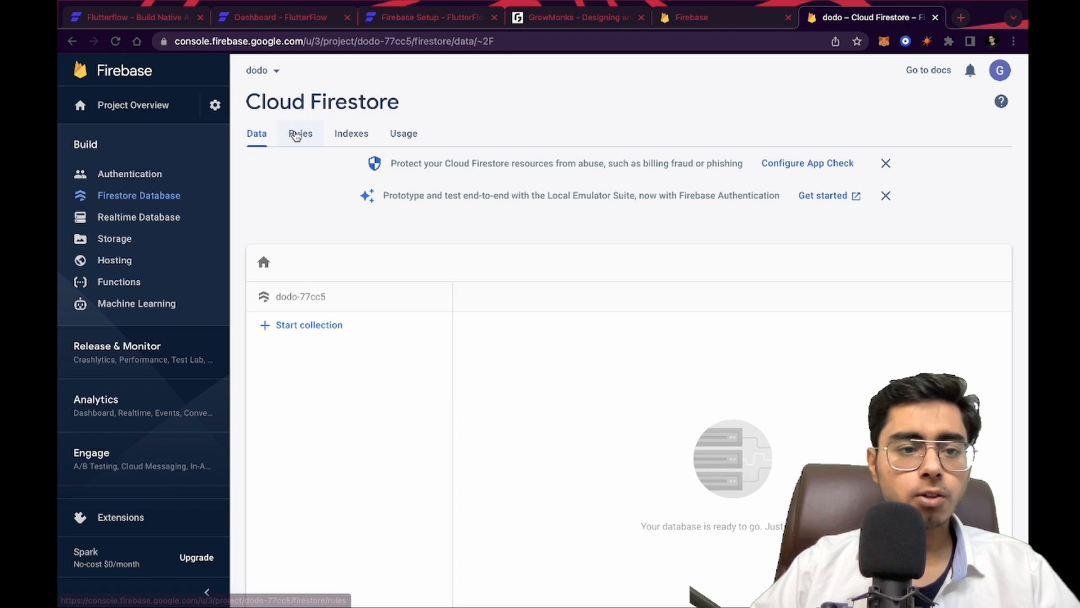
Change the Firestore security rule to allow read, write if true and publish the rules
left_click(295, 136)
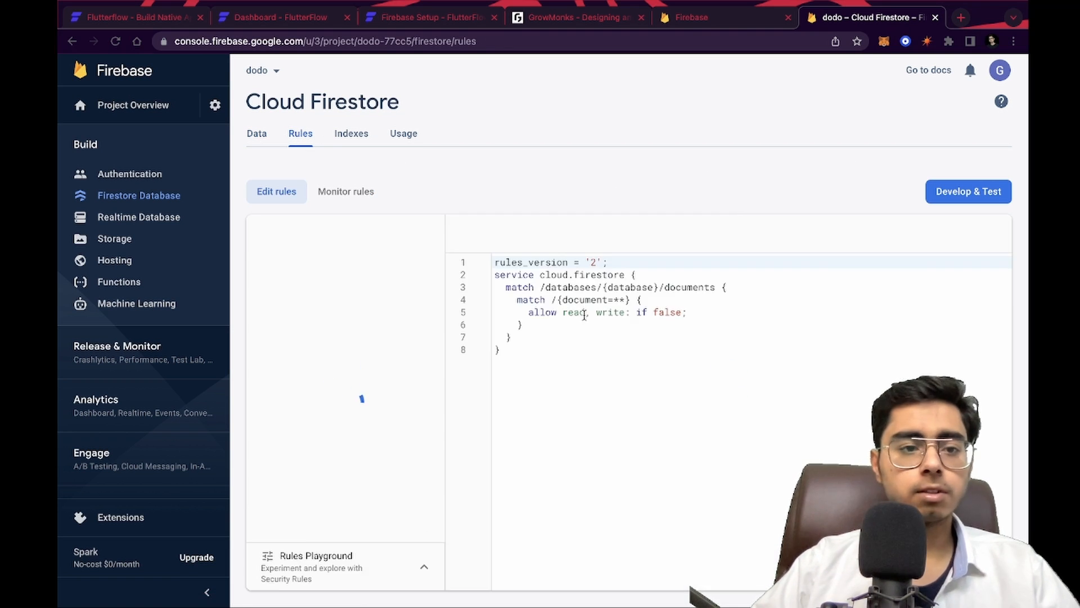
left_click(664, 312)
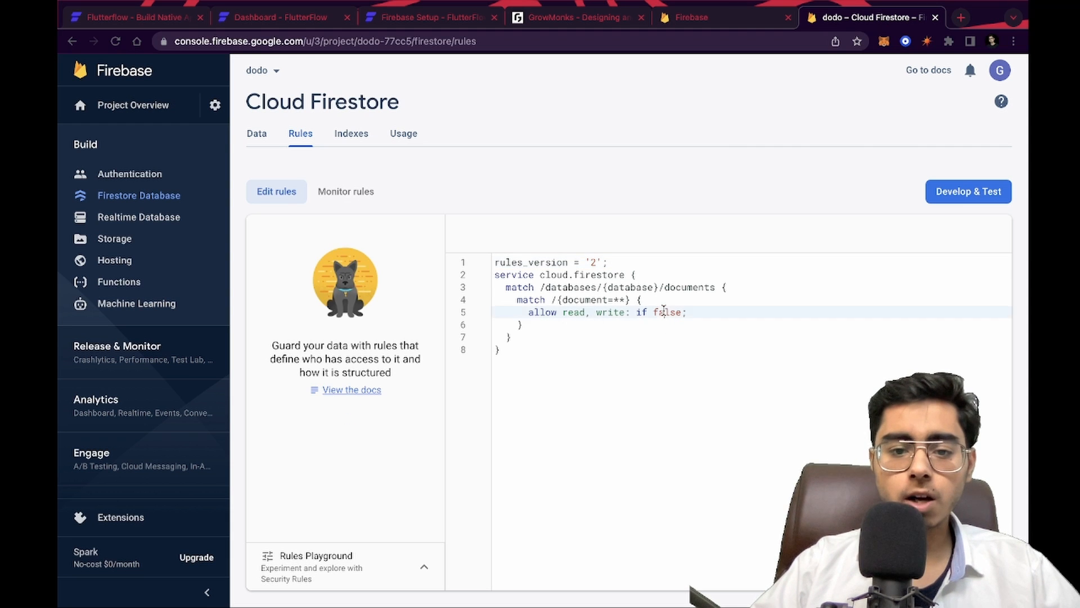
double_click(664, 311)
type("tru")
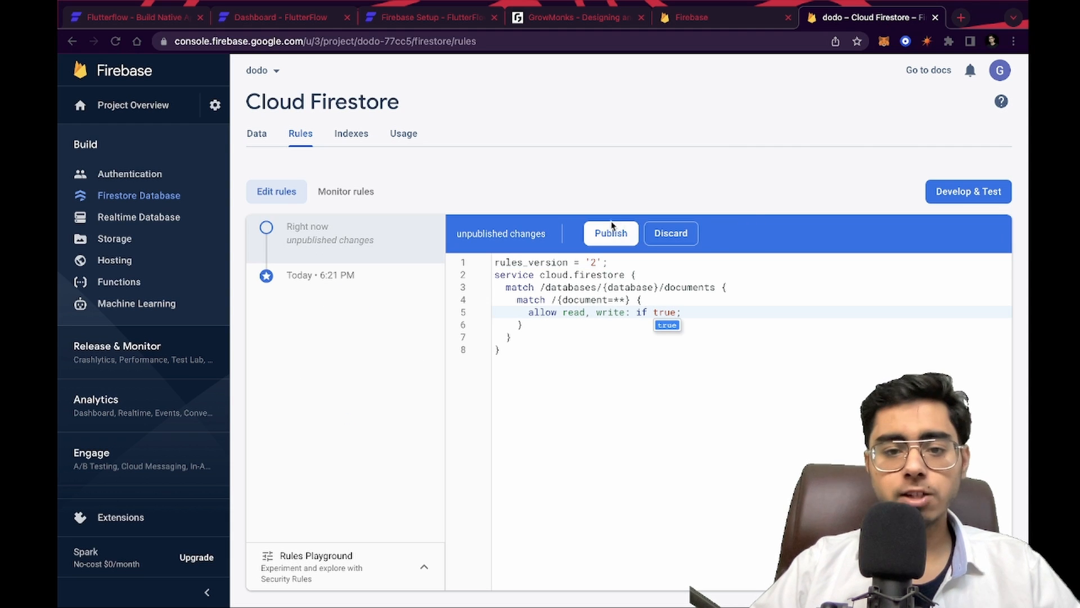
left_click(611, 229)
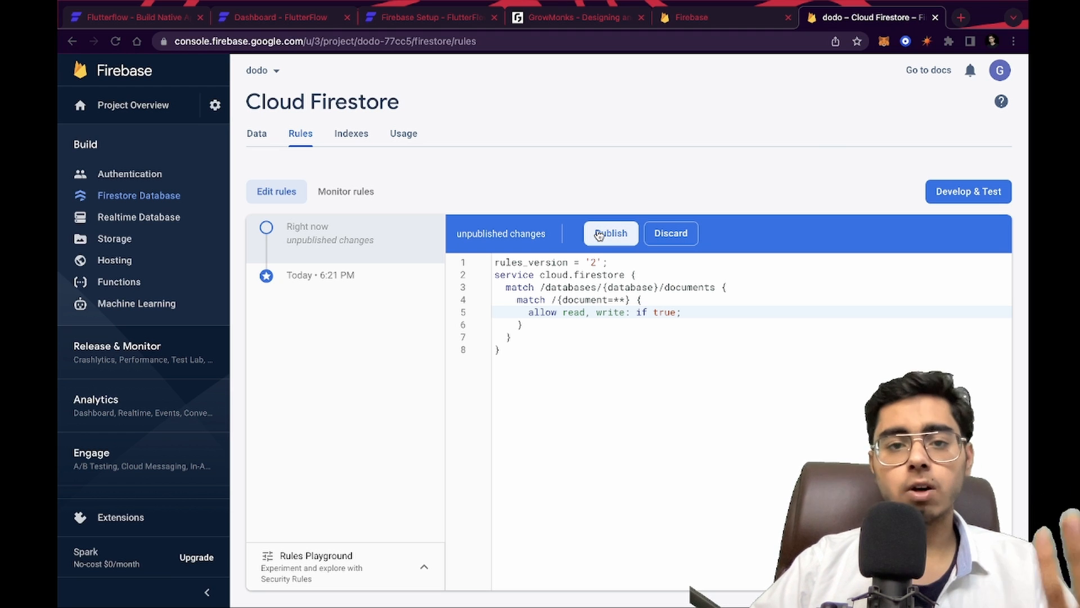
Publish the edited Firestore security rules and return to the database data view
left_click(599, 233)
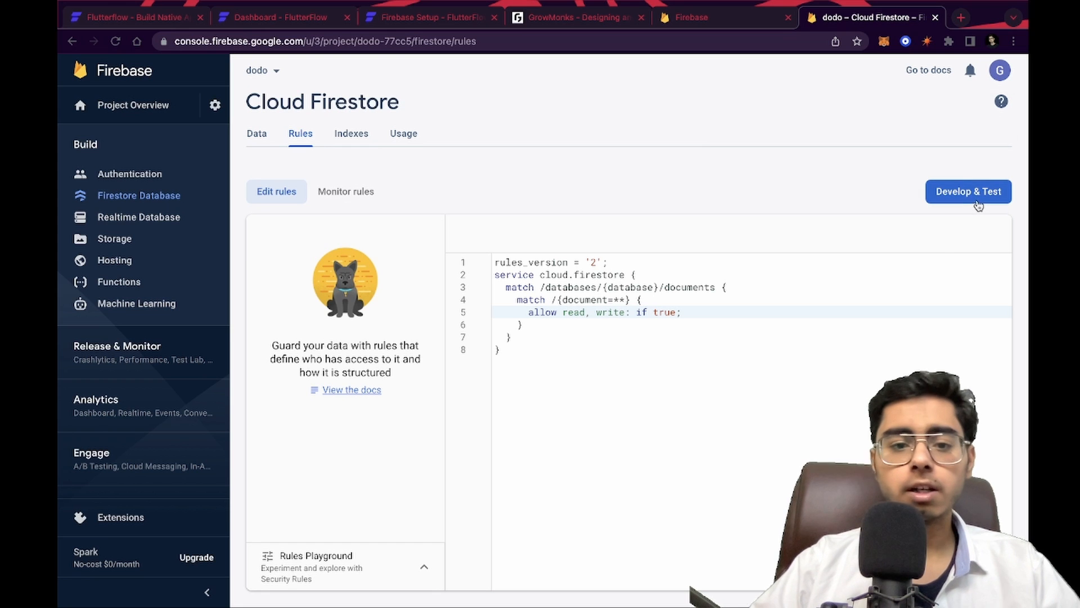
left_click(258, 137)
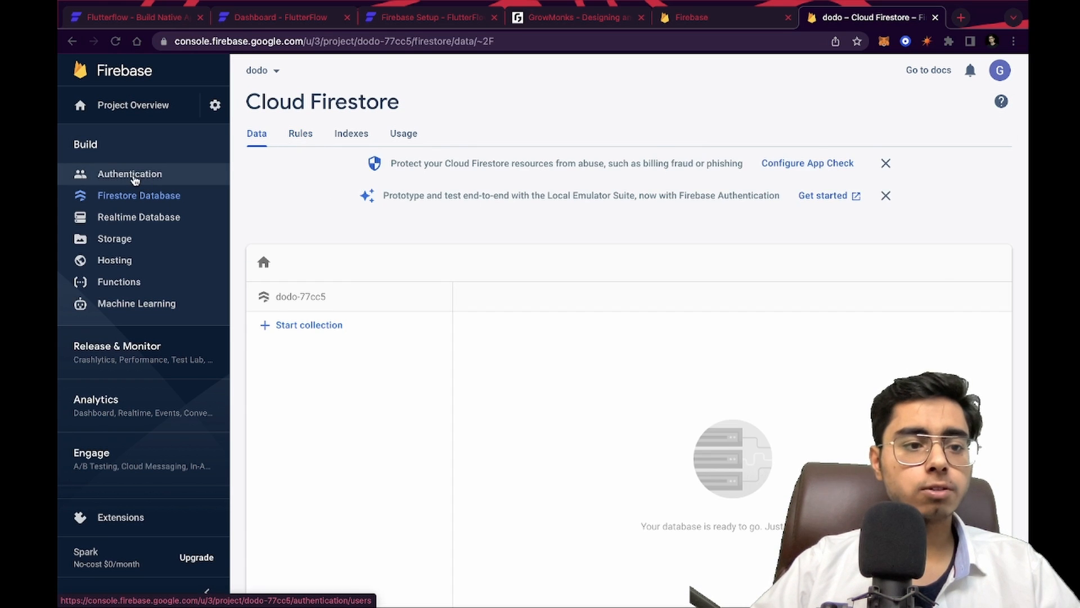
Set up Authentication for dodo and enable the Email/Password sign-in provider
left_click(133, 176)
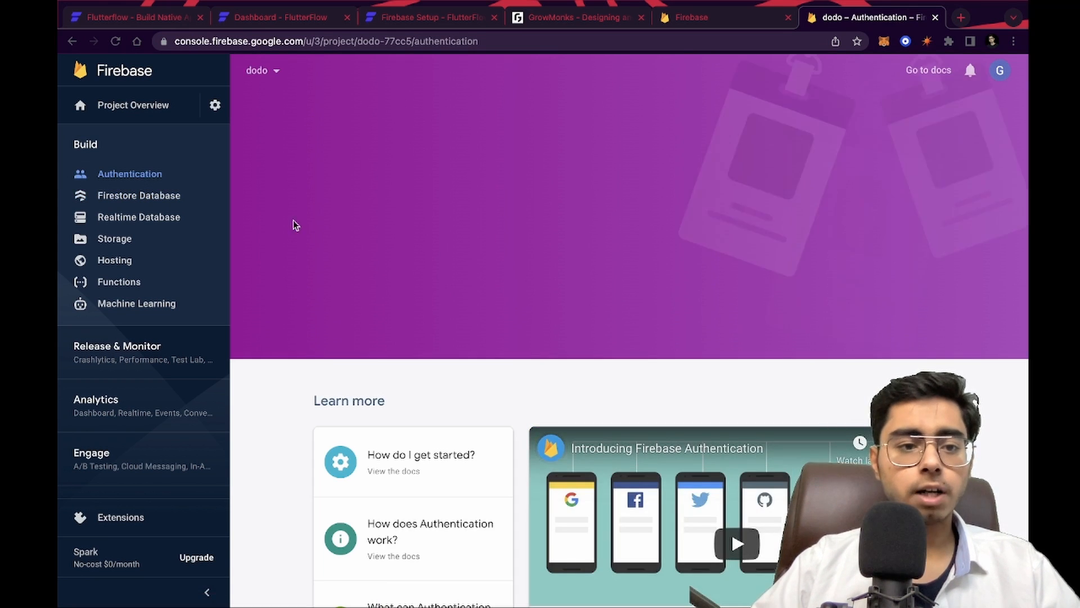
left_click(353, 264)
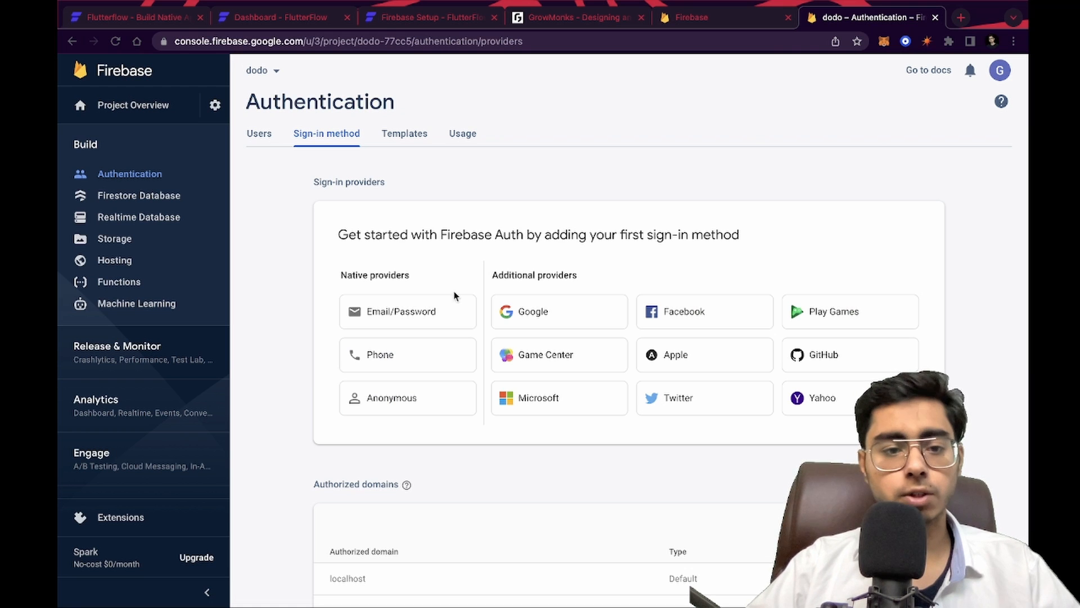
left_click(394, 313)
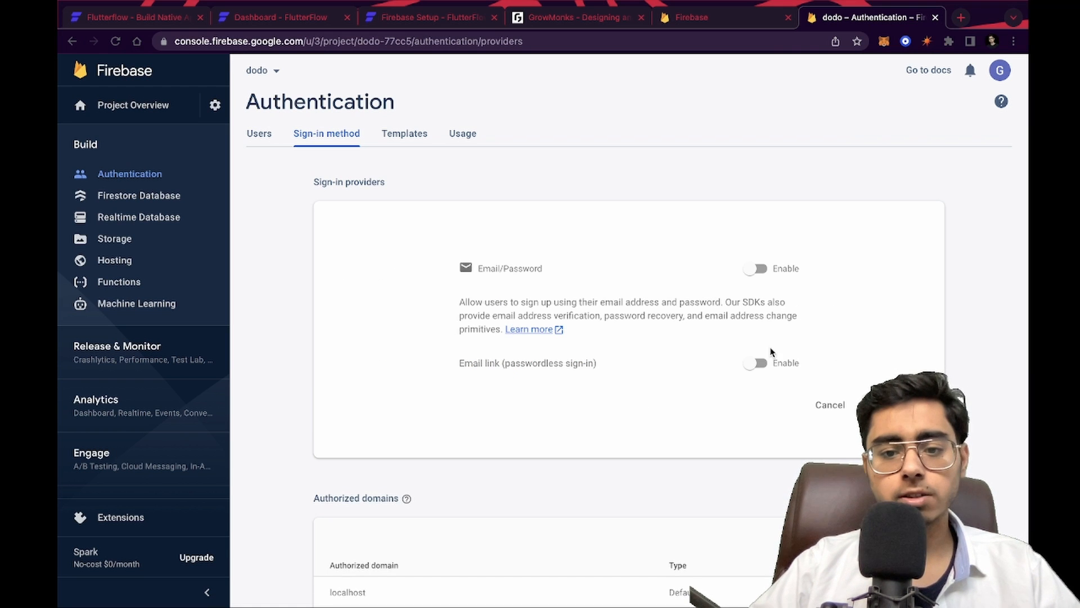
left_click(761, 363)
left_click(917, 522)
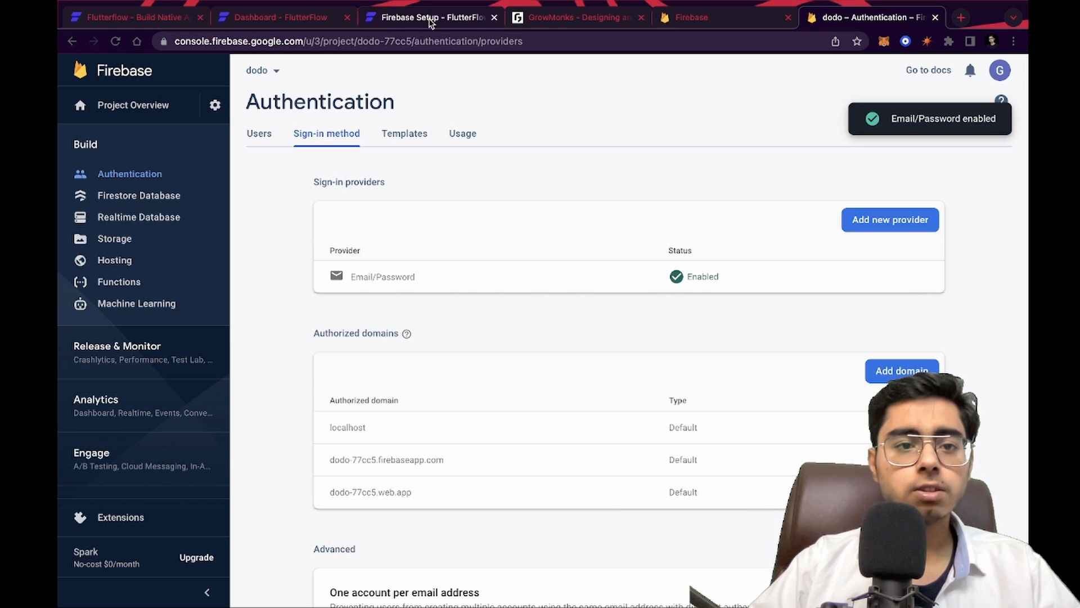
Deploy the Firestore indexes in FlutterFlow's additional setup dialog and start building the project
left_click(418, 17)
left_click(296, 20)
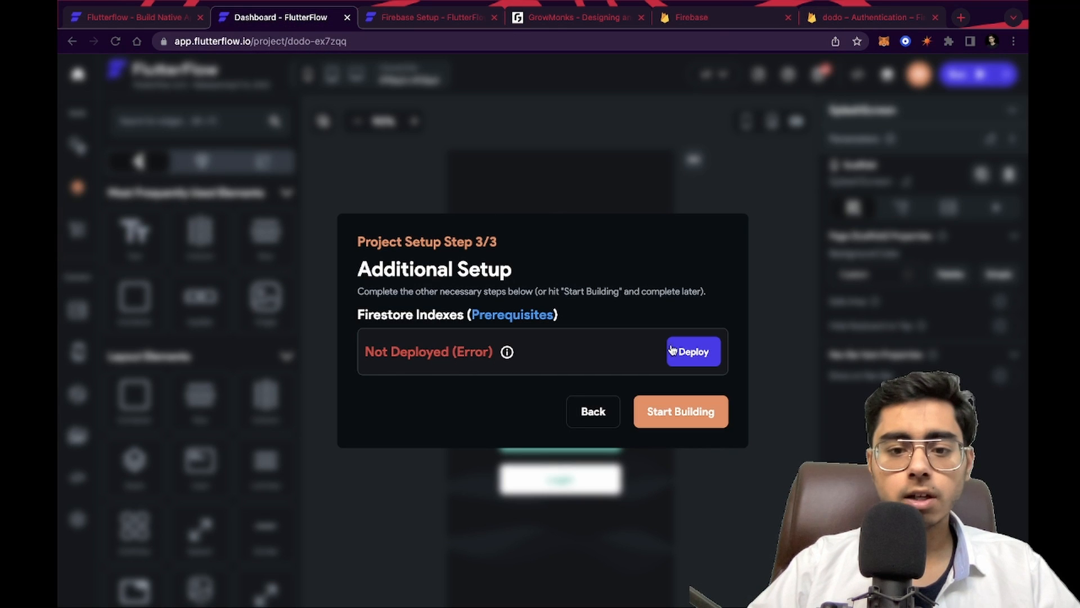
left_click(706, 354)
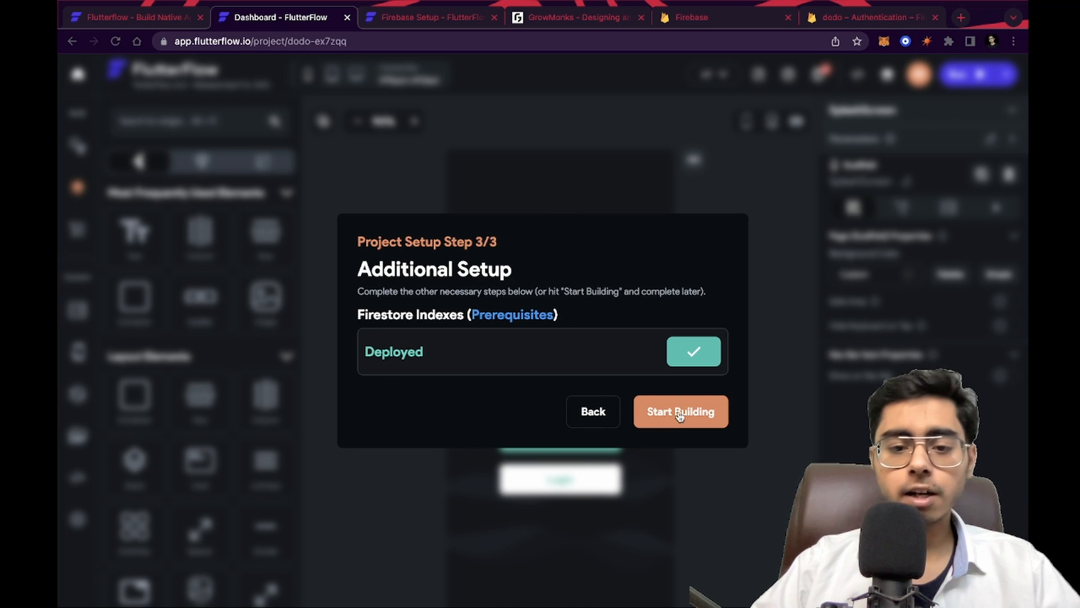
left_click(697, 409)
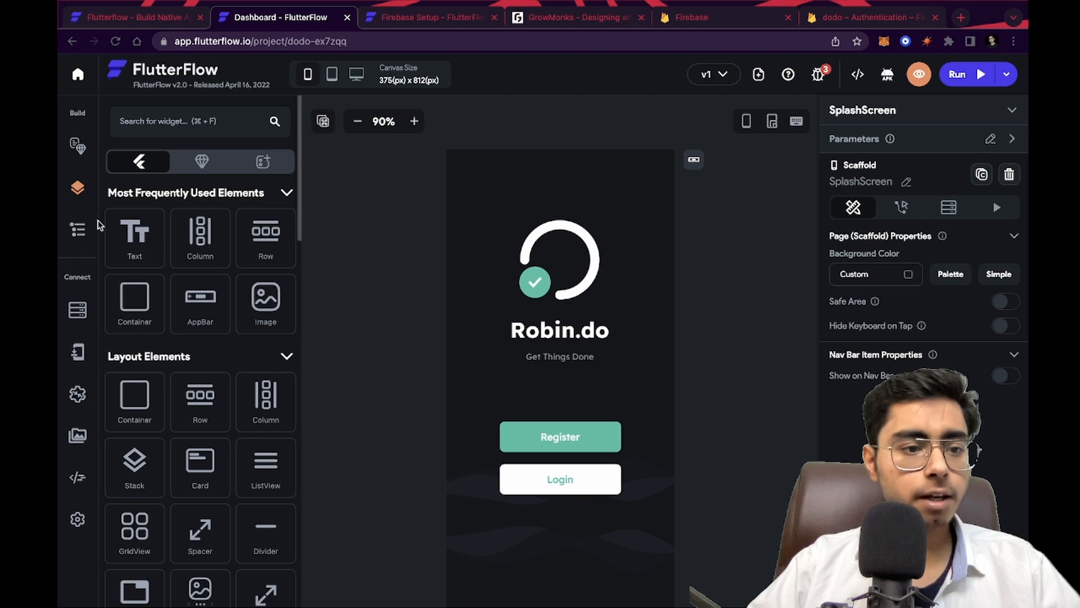
Compare the Users collection schema in FlutterFlow with the Firestore database in the Firebase console
left_click(79, 313)
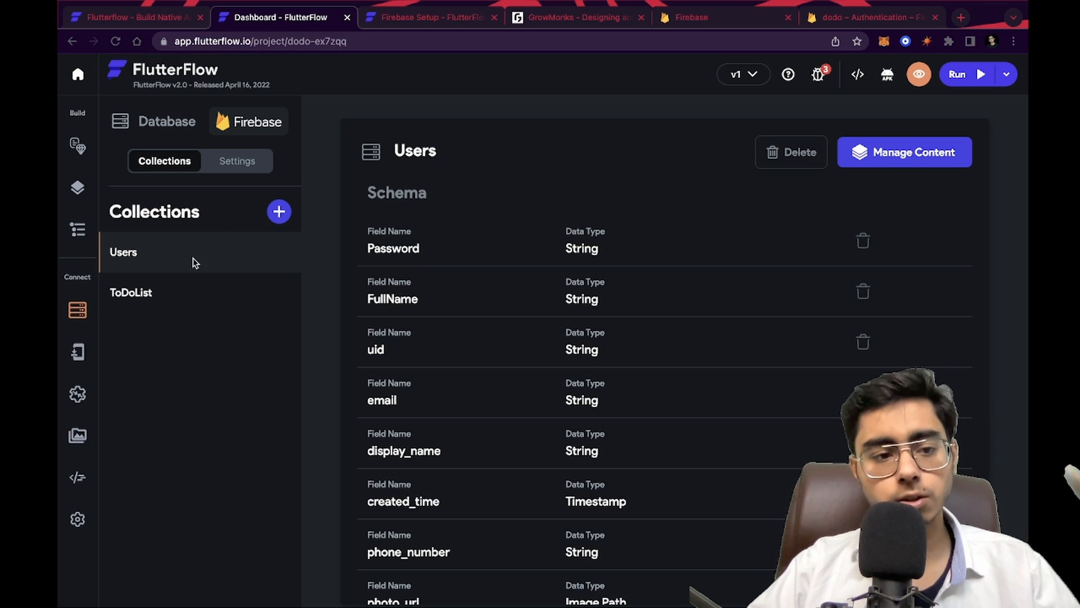
left_click(183, 295)
left_click(188, 263)
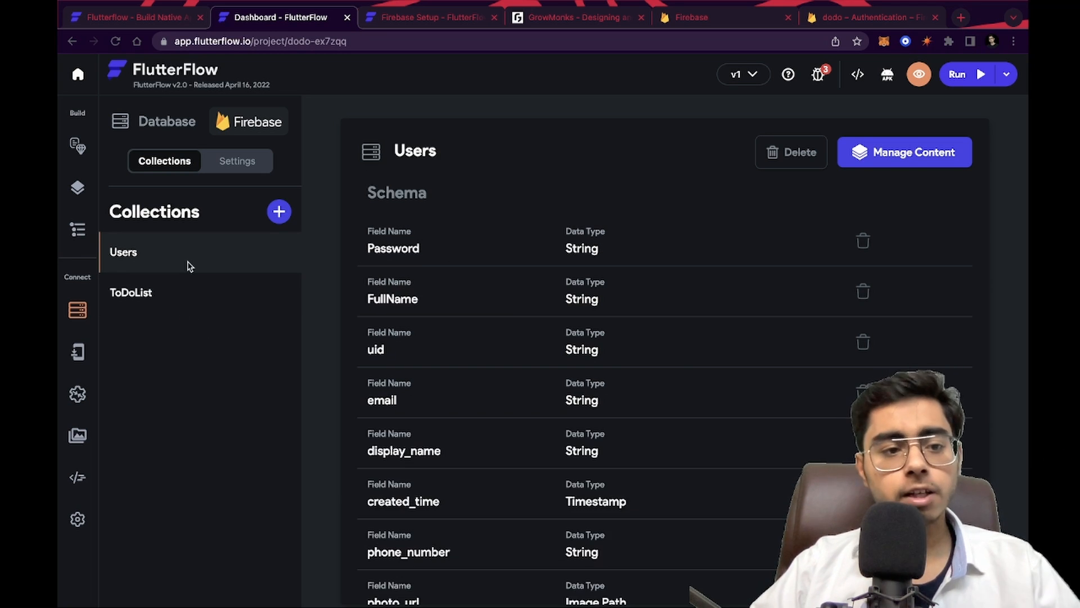
left_click(866, 17)
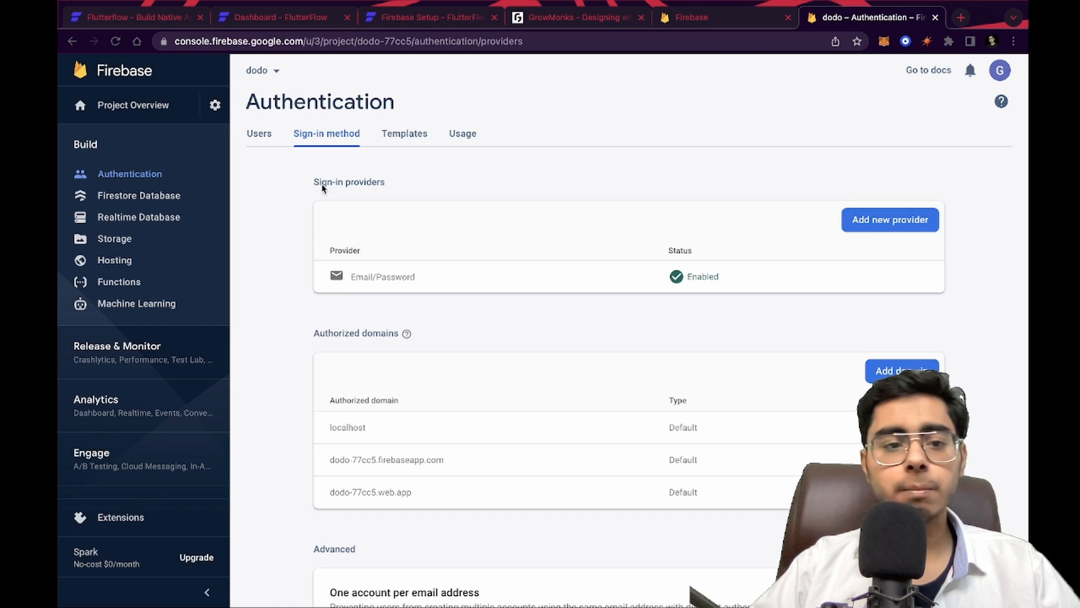
left_click(144, 197)
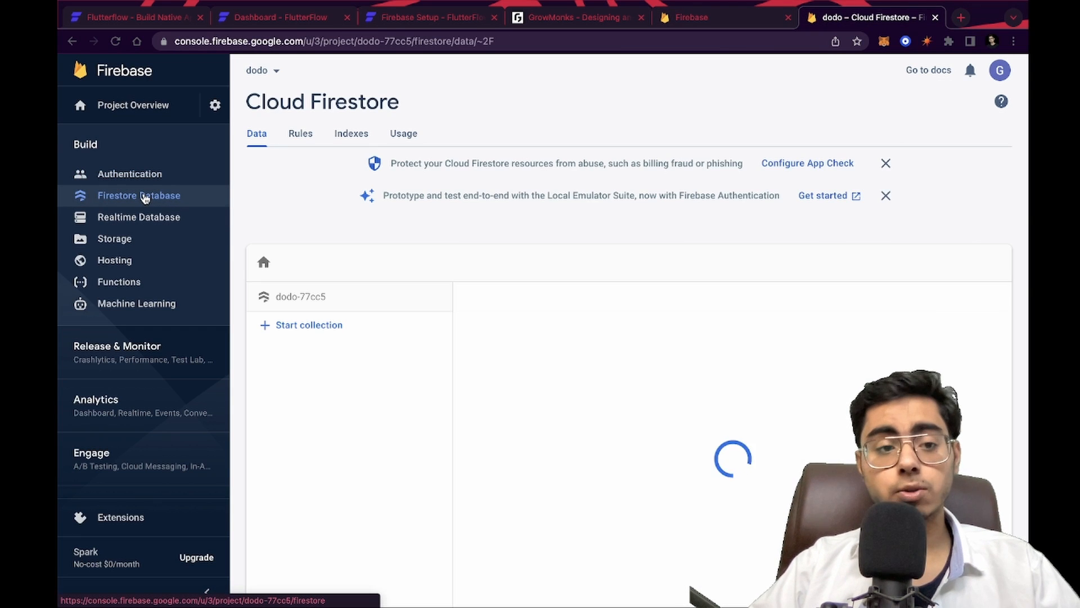
Close the Firebase Setup documentation tab and the extra Firebase tab
left_click(265, 17)
left_click(494, 17)
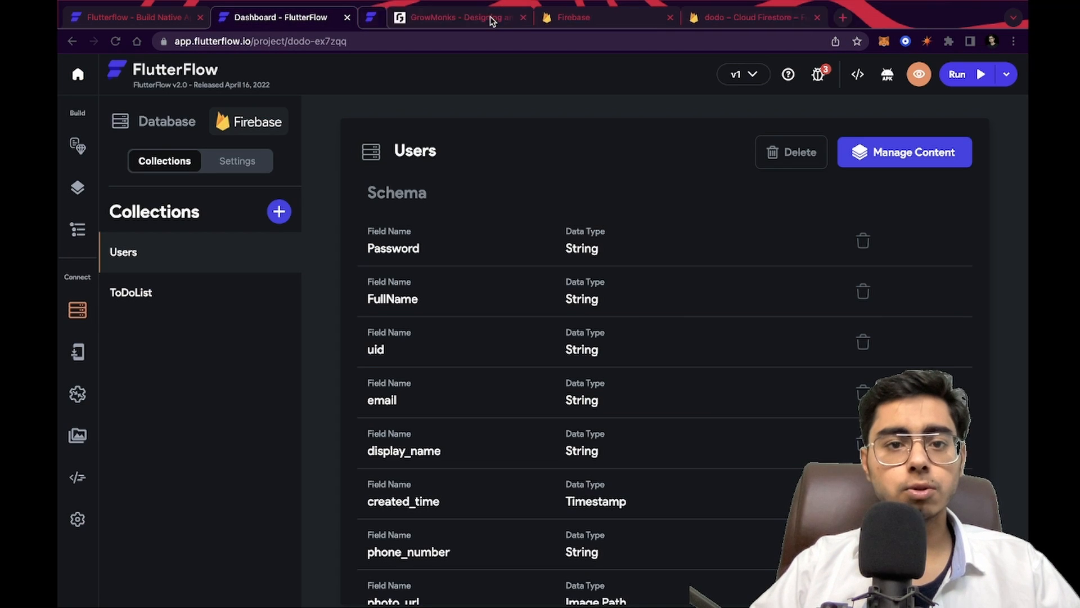
left_click(642, 18)
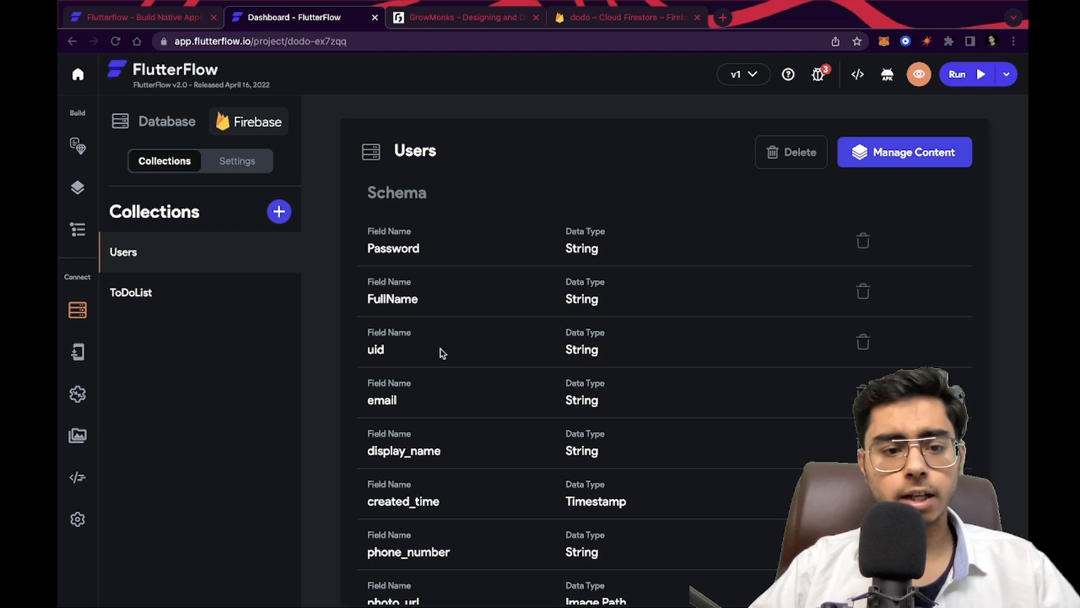
Review the Users and ToDoList collection schemas alongside the Firestore data view
scroll(440, 372, "down", 2)
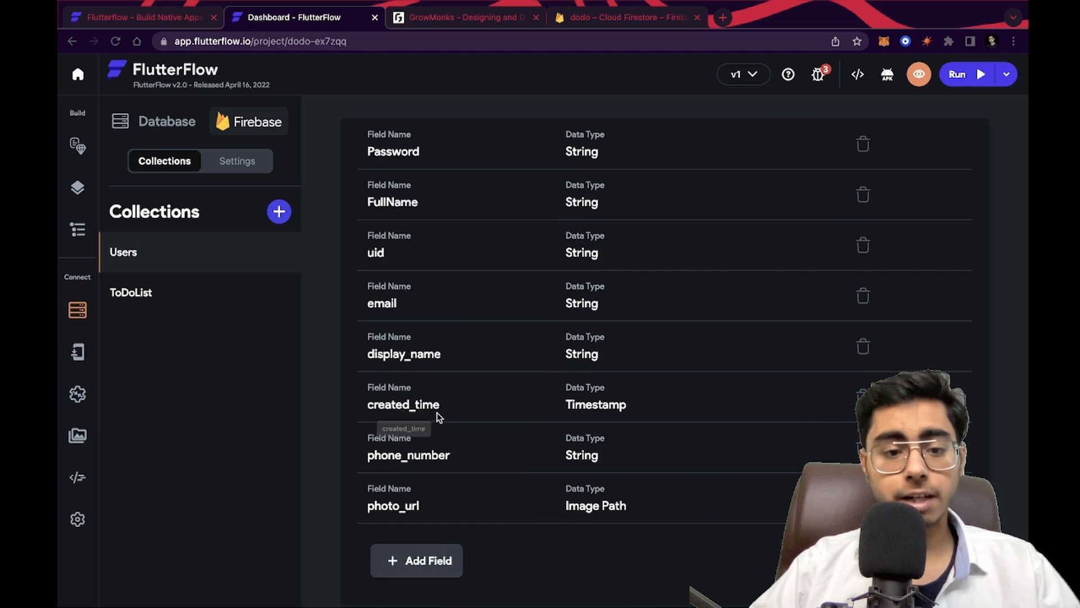
scroll(479, 220, "up", 2)
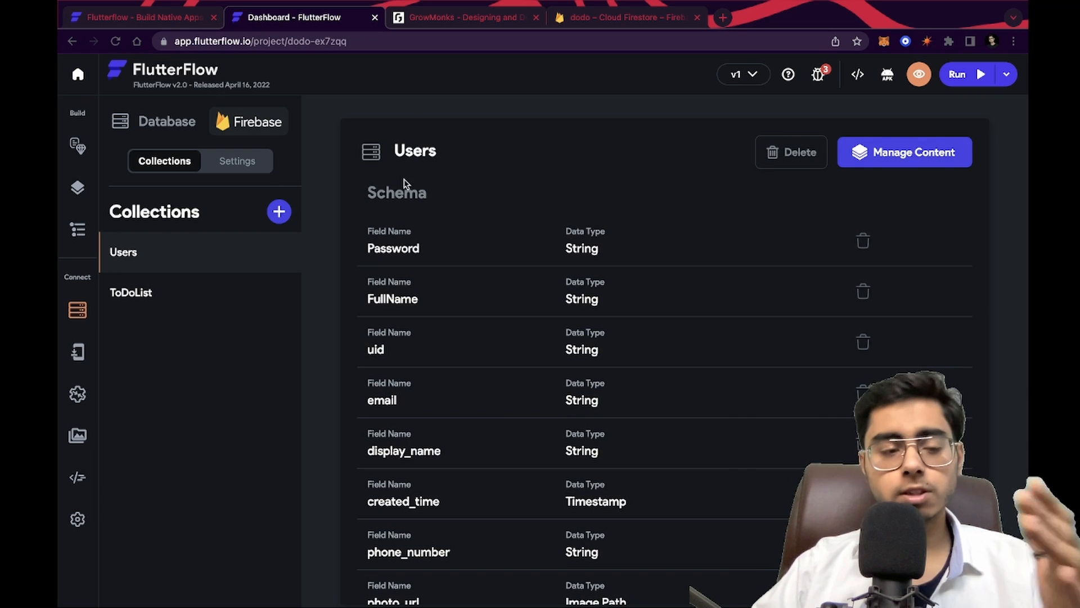
left_click(652, 17)
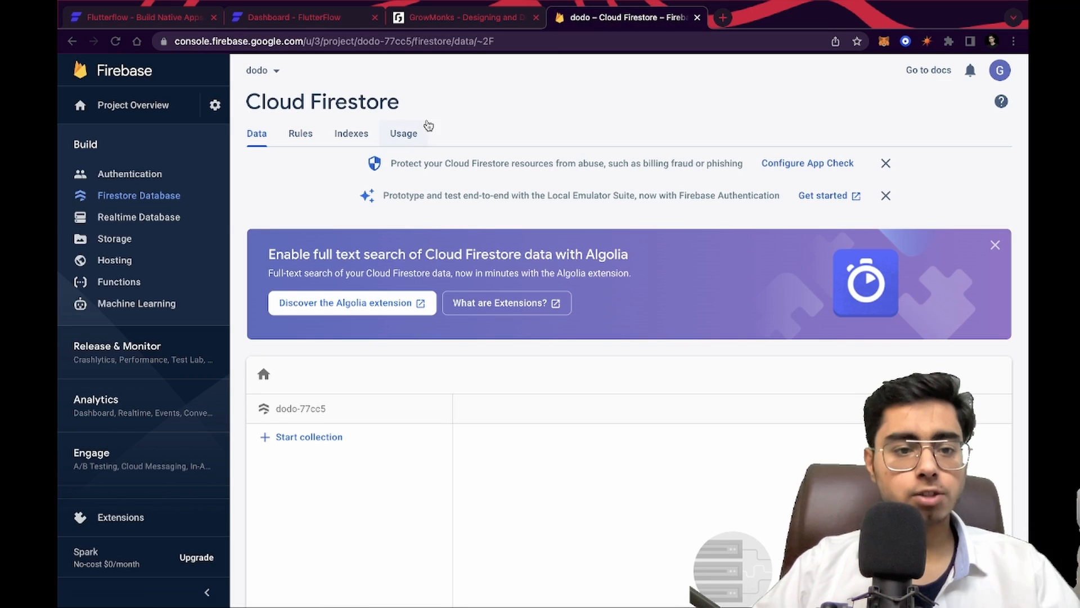
left_click(148, 197)
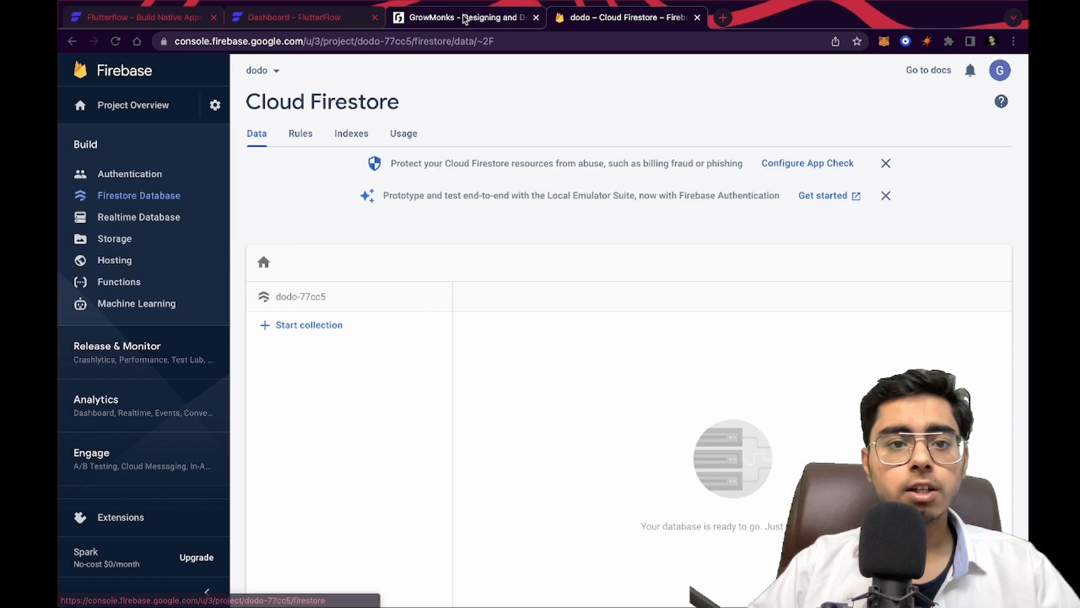
left_click(459, 18)
left_click(296, 17)
left_click(211, 306)
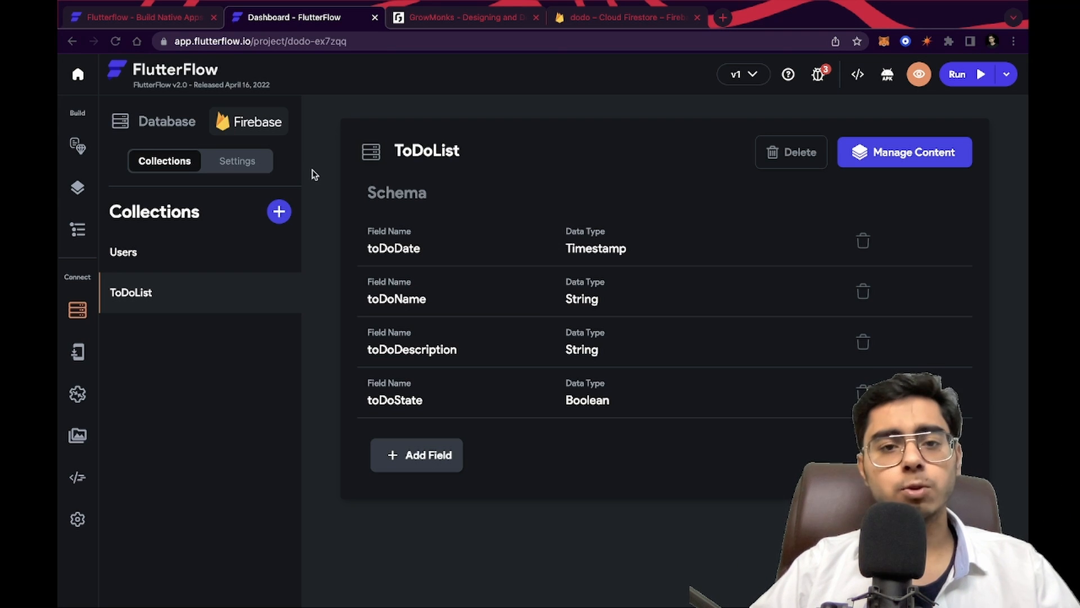
left_click(597, 15)
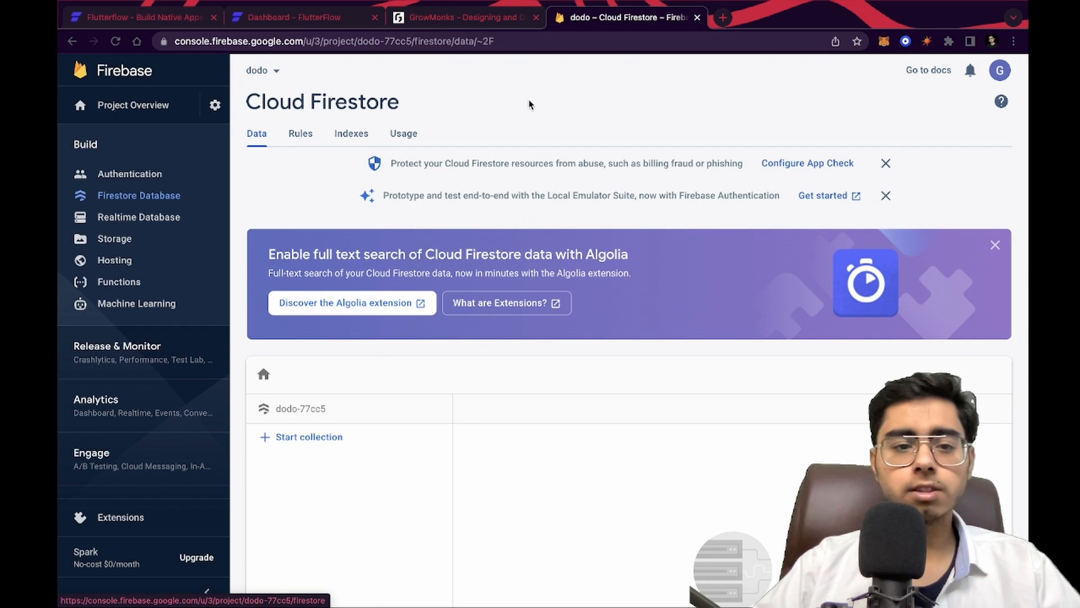
left_click(295, 18)
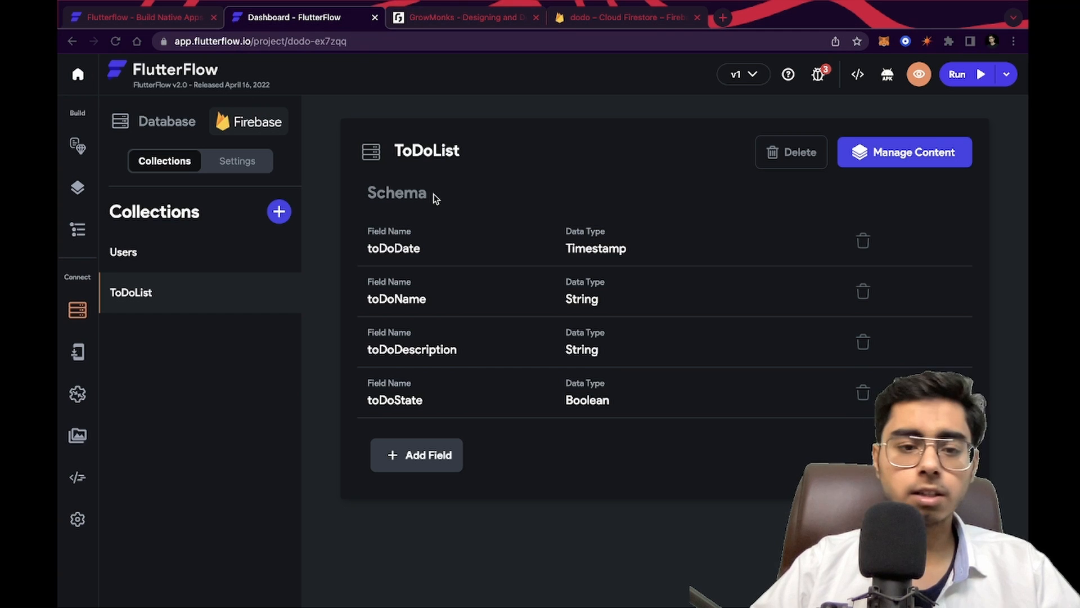
Open the pages list and browse through each template page from Login to ChangePassword
left_click(73, 188)
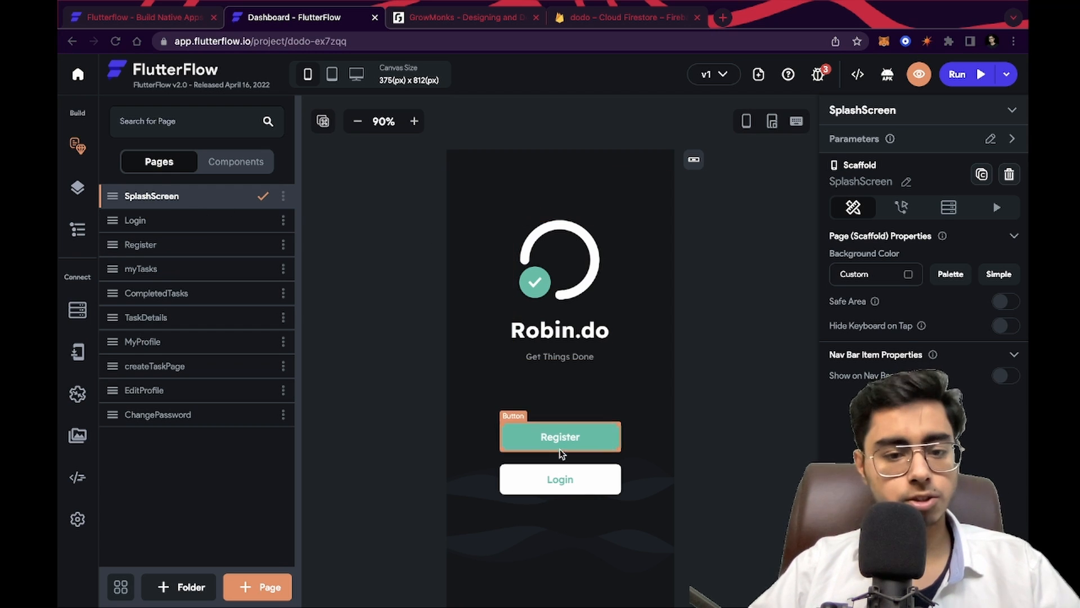
left_click(179, 225)
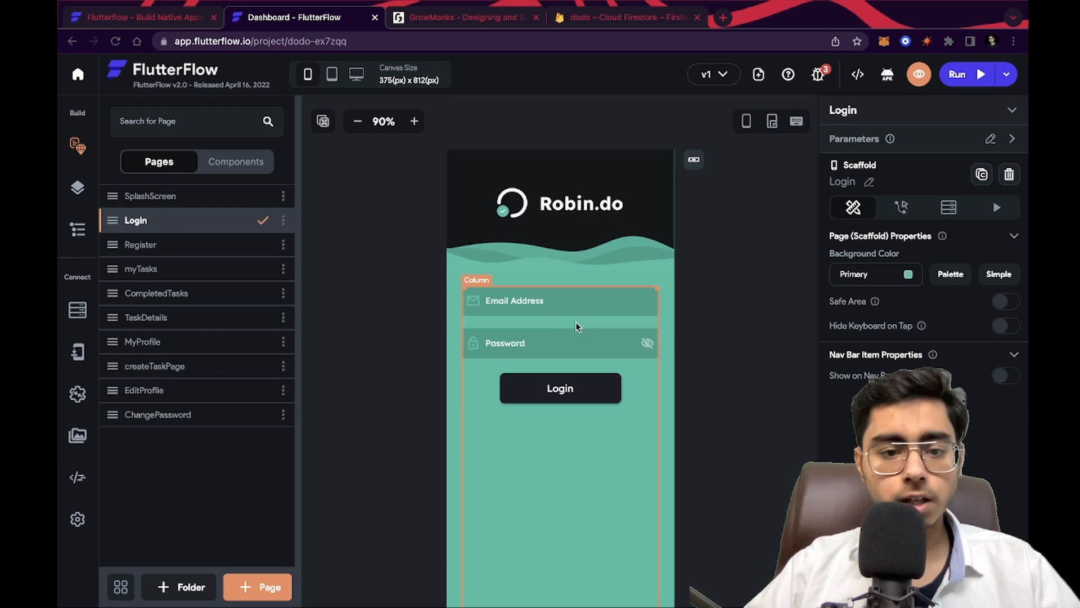
left_click(169, 246)
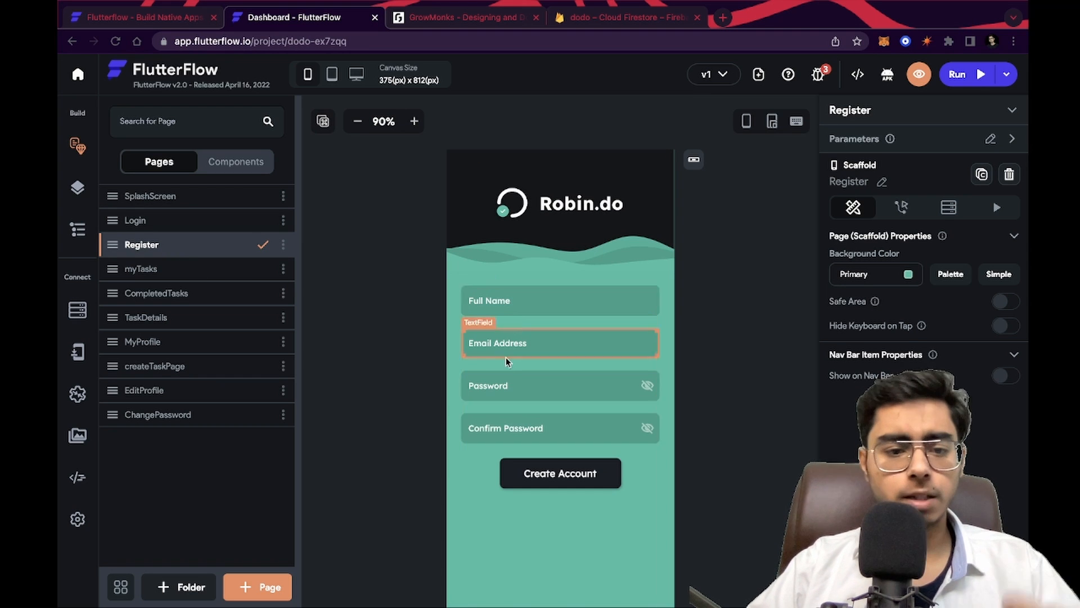
left_click(197, 274)
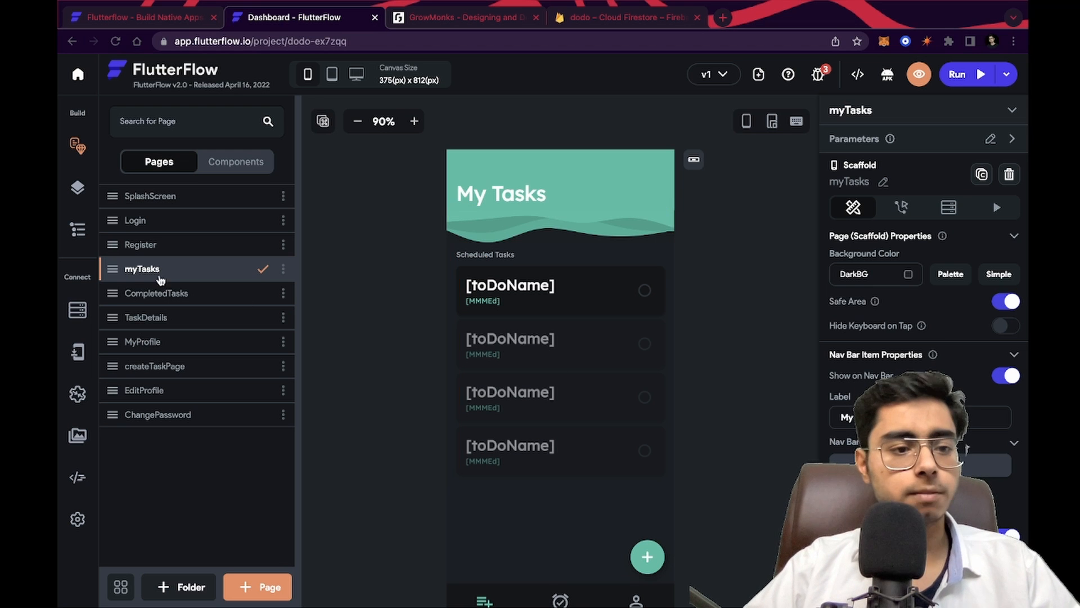
left_click(170, 293)
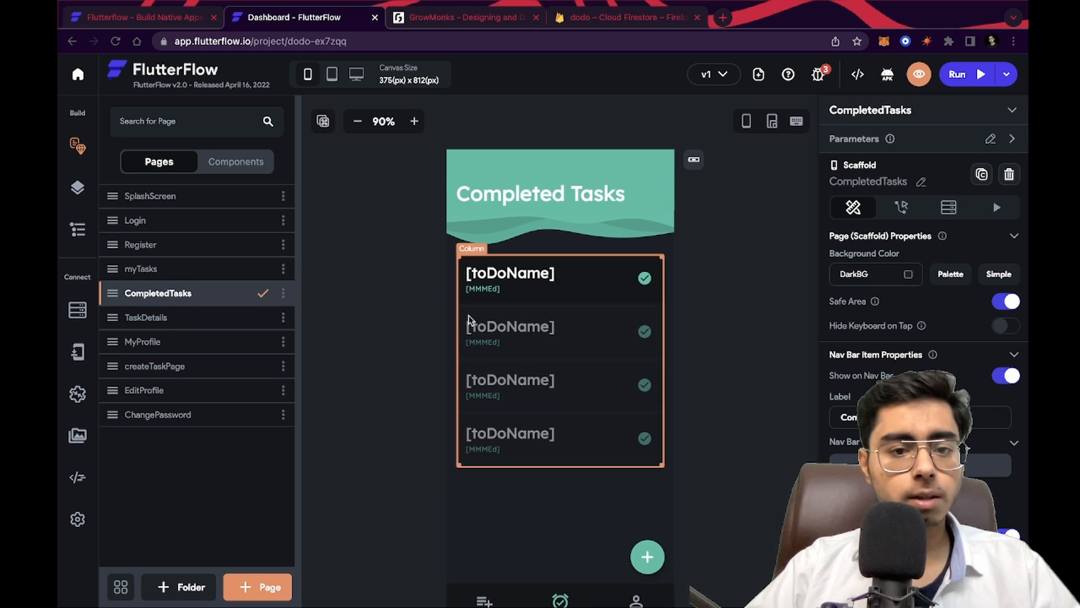
left_click(178, 315)
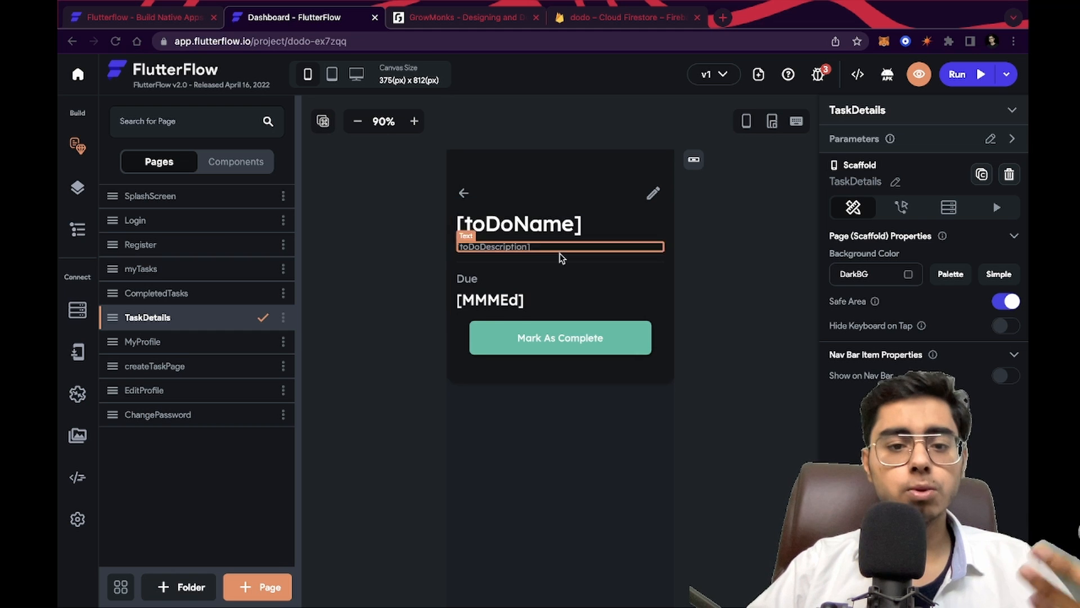
left_click(185, 344)
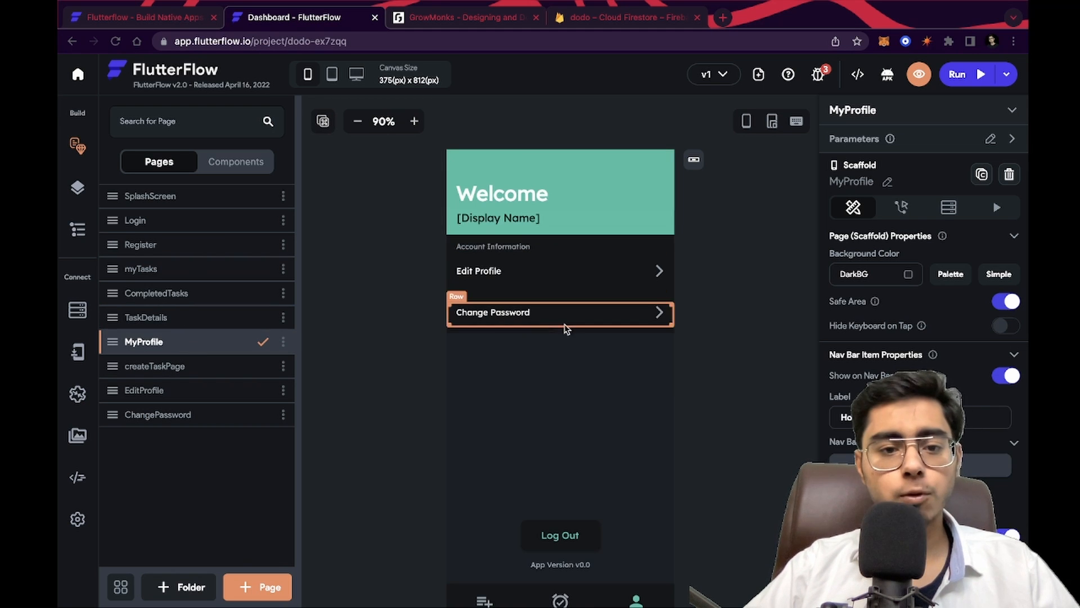
left_click(185, 363)
left_click(179, 394)
left_click(179, 417)
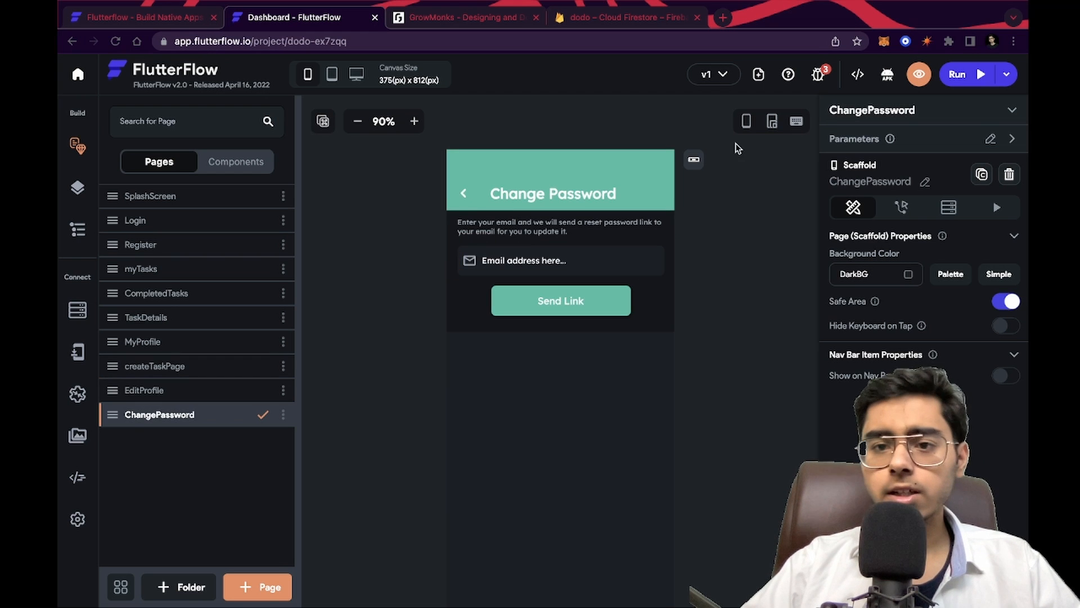
Open the project issues and set the first date picker action's type to Date+Time with a Specific Value default source
left_click(820, 76)
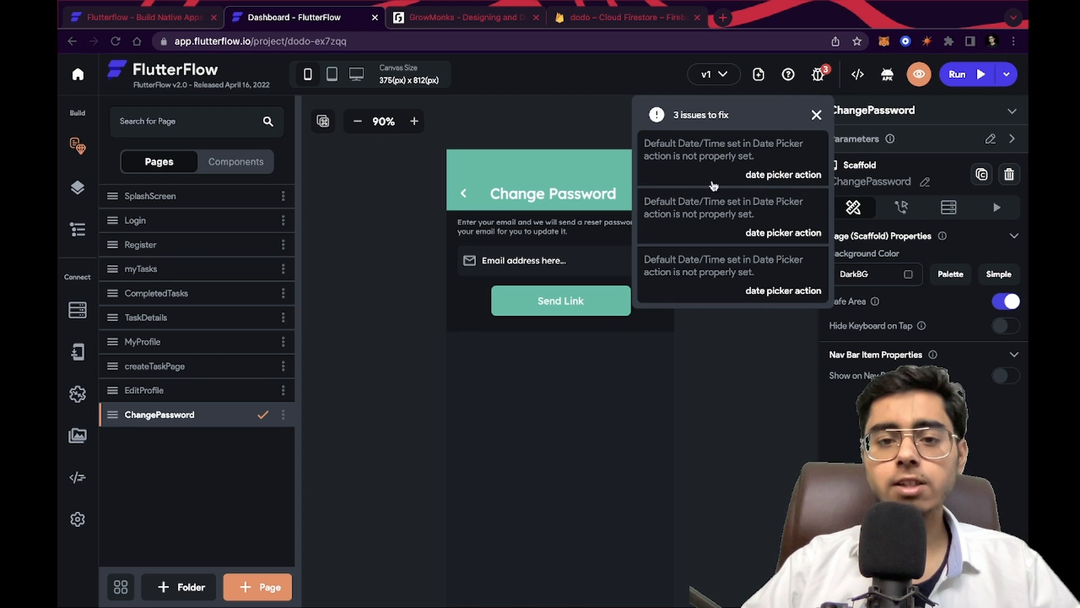
left_click(775, 160)
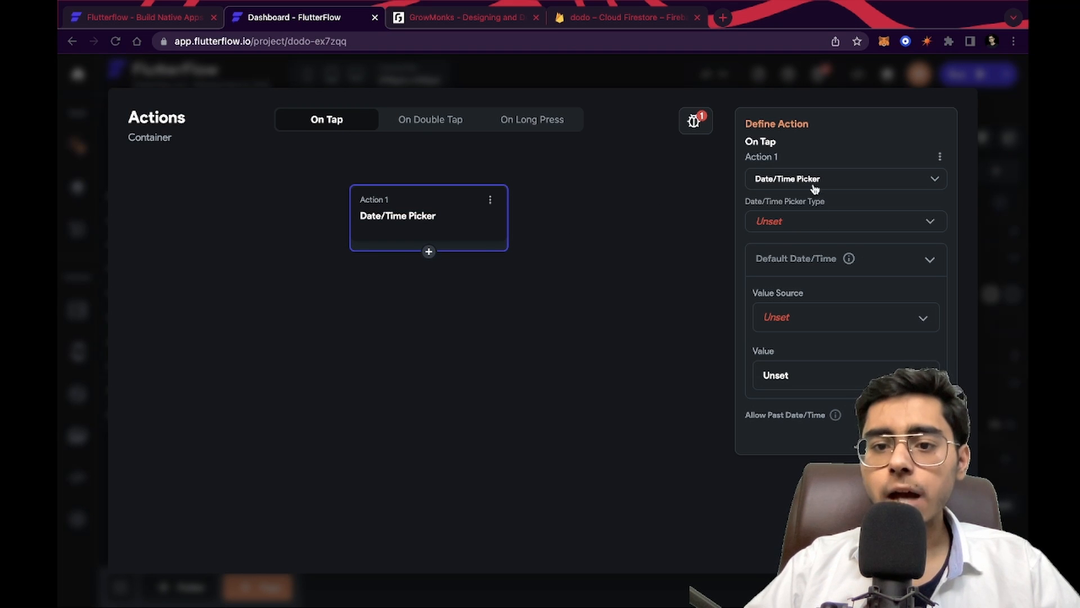
left_click(798, 226)
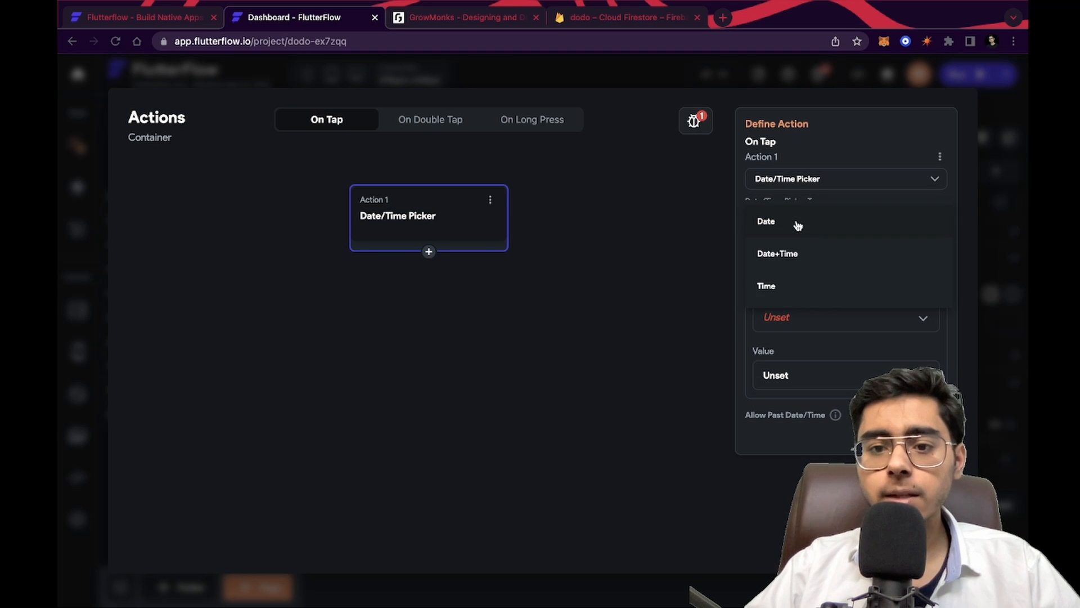
left_click(797, 251)
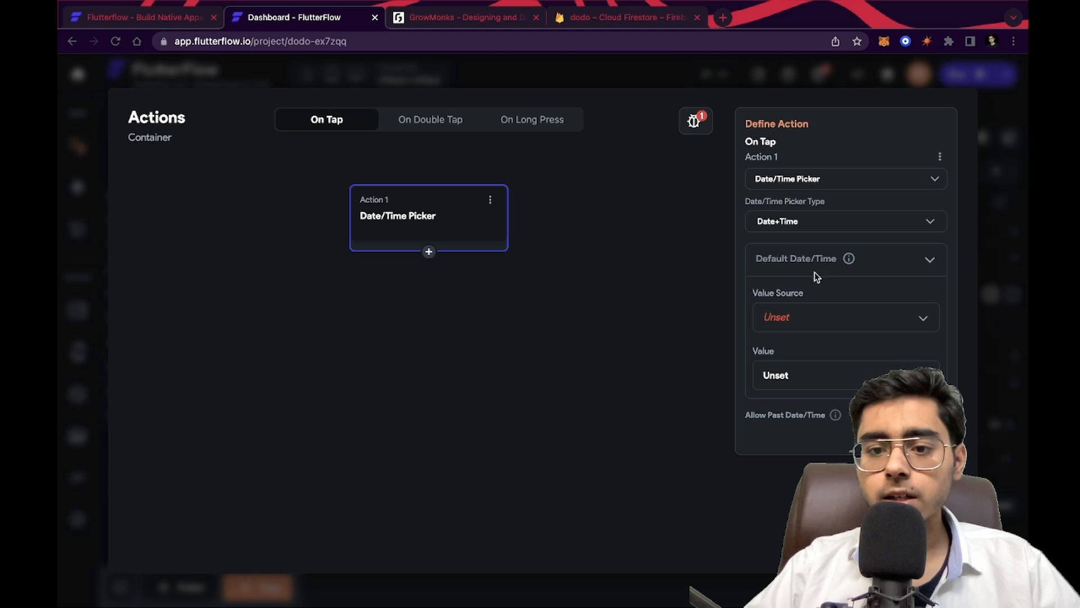
left_click(808, 326)
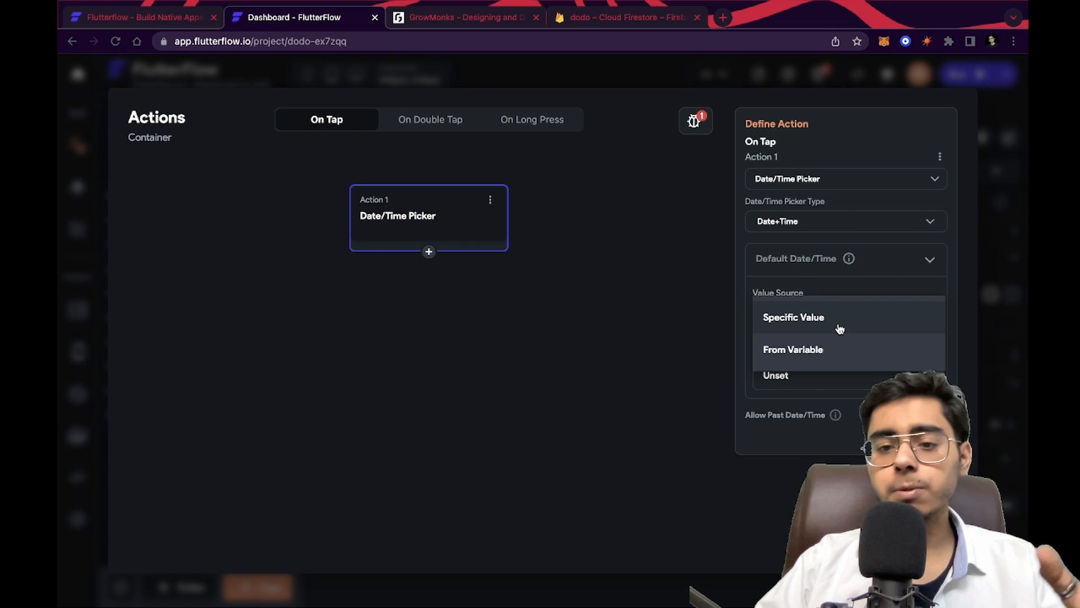
left_click(839, 329)
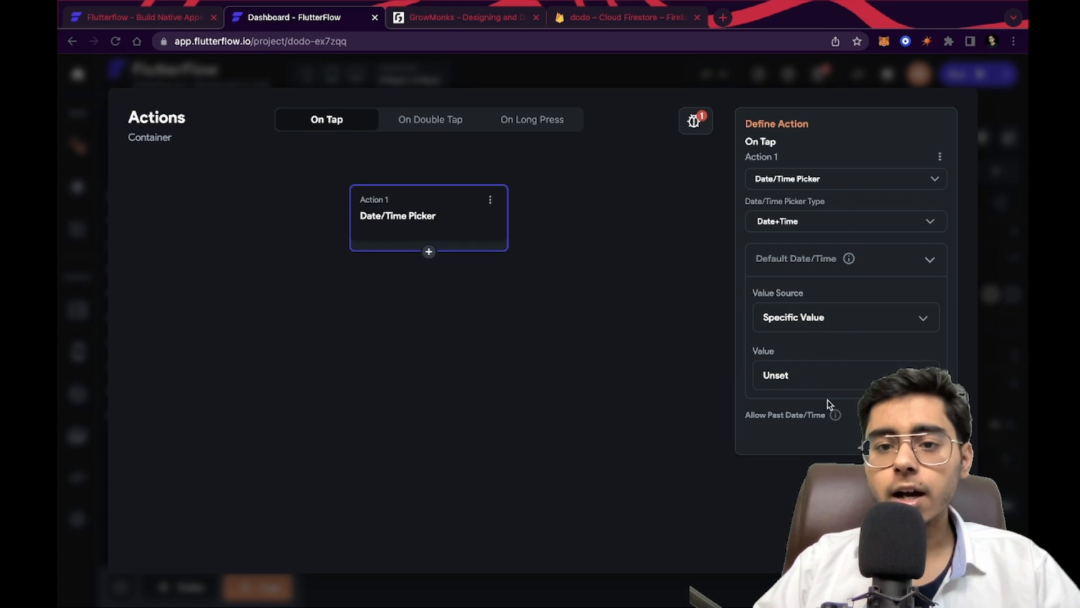
left_click(677, 285)
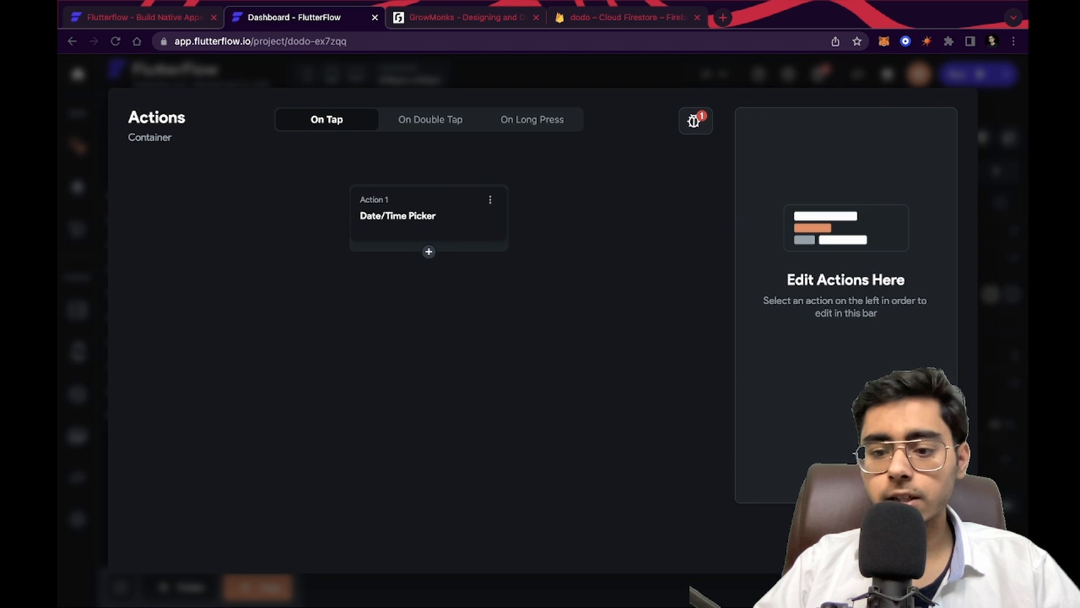
key("Escape")
Reopen that date picker issue and set its default date from the Widget State variable Date Picked
left_click(819, 76)
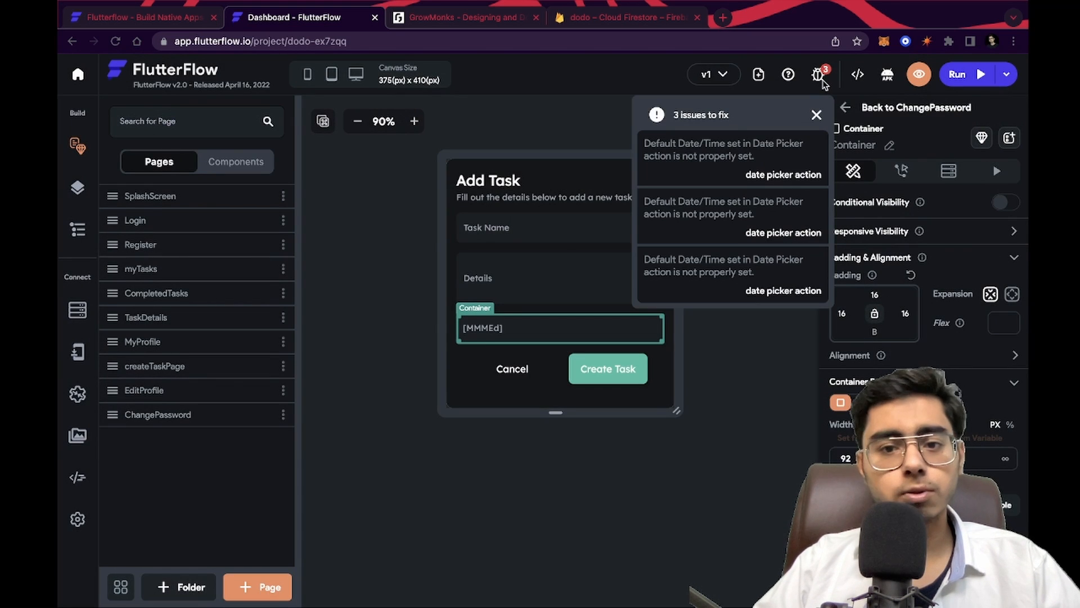
left_click(715, 172)
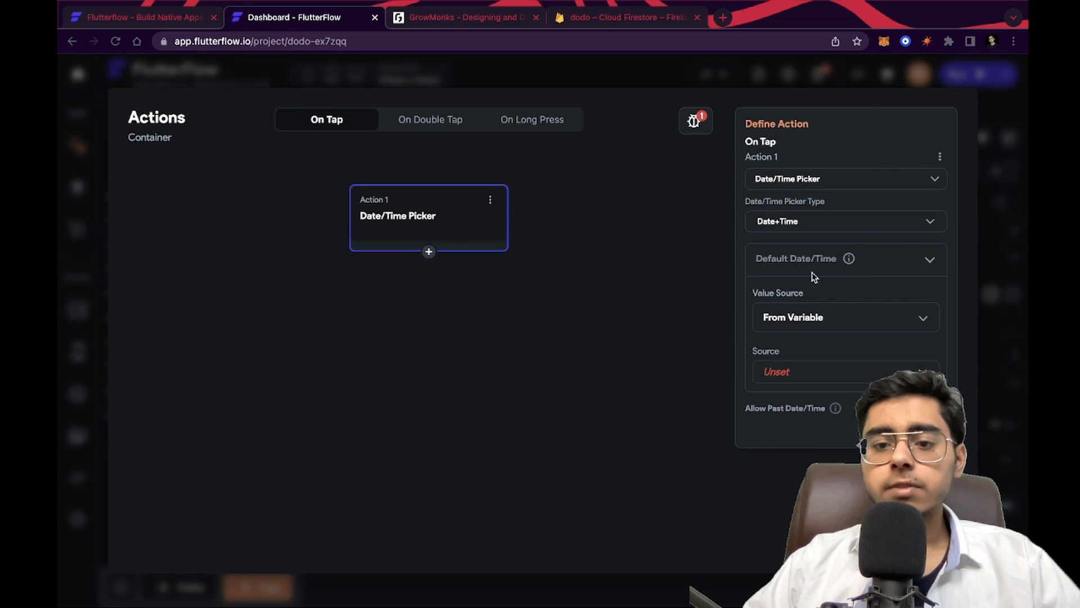
left_click(811, 320)
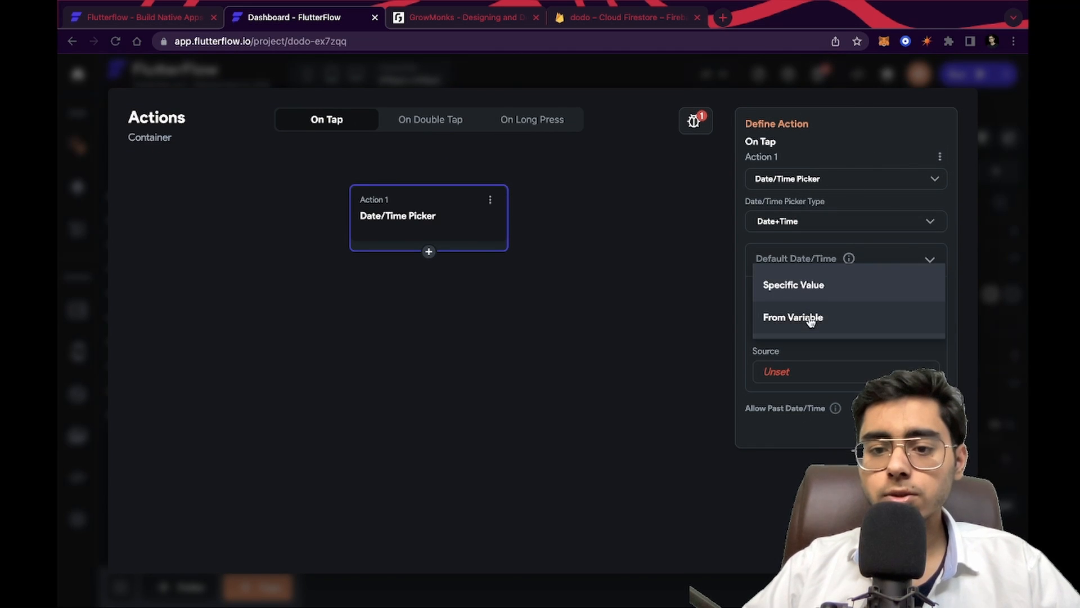
left_click(819, 317)
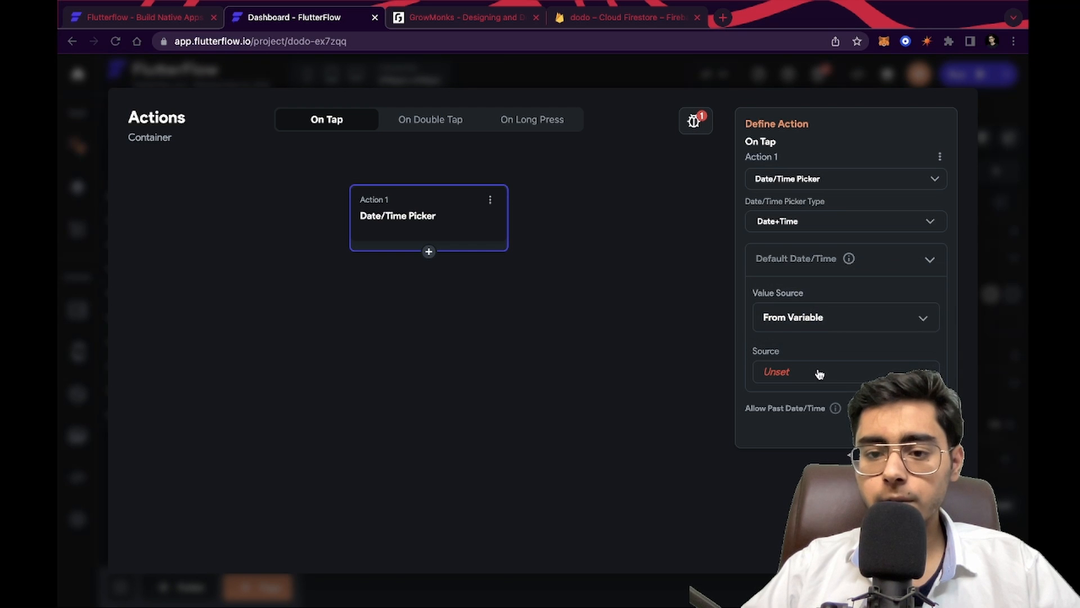
left_click(819, 372)
left_click(820, 337)
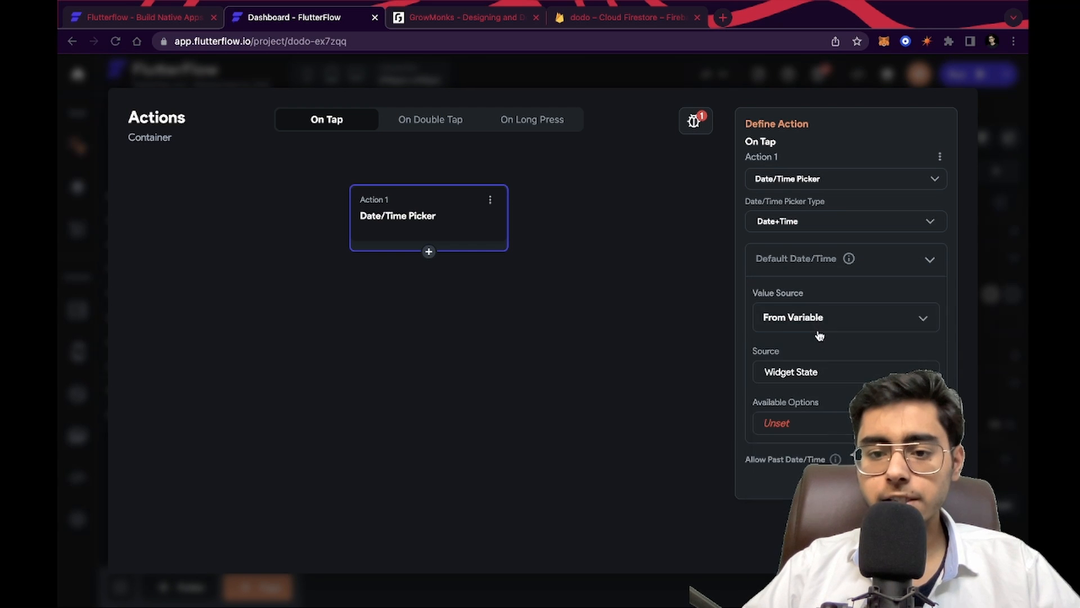
left_click(818, 429)
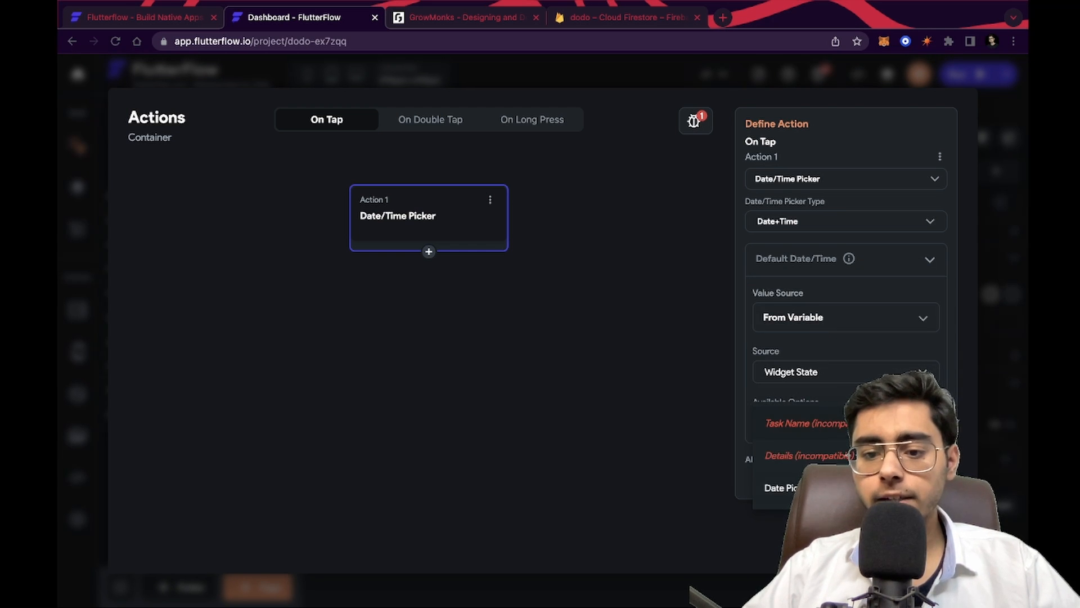
left_click(787, 488)
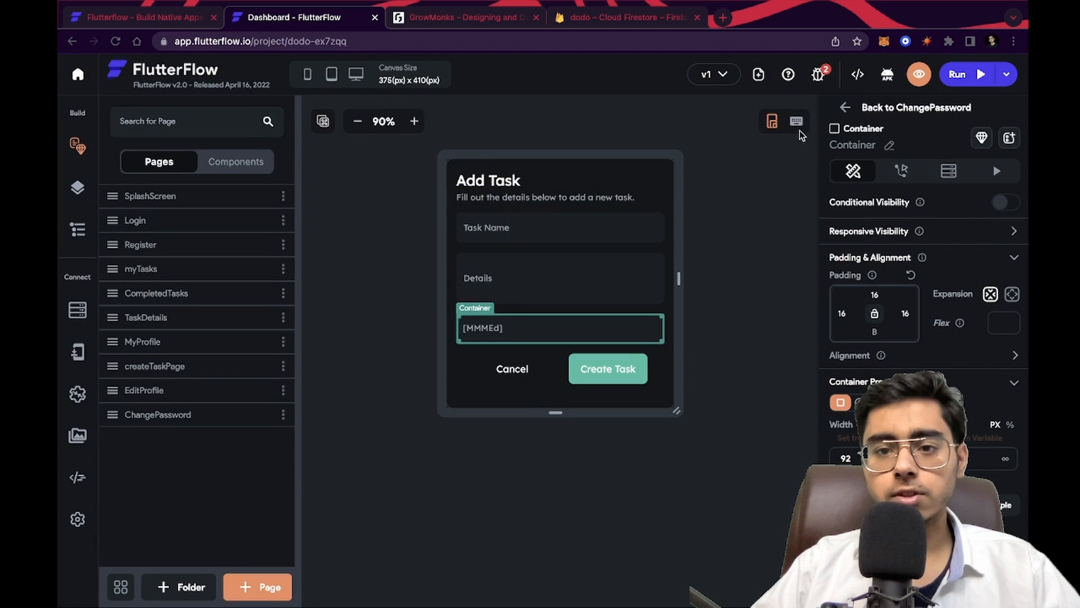
Fix the next date picker issue with type Date+Time and default value from Widget State Date Picked
left_click(820, 79)
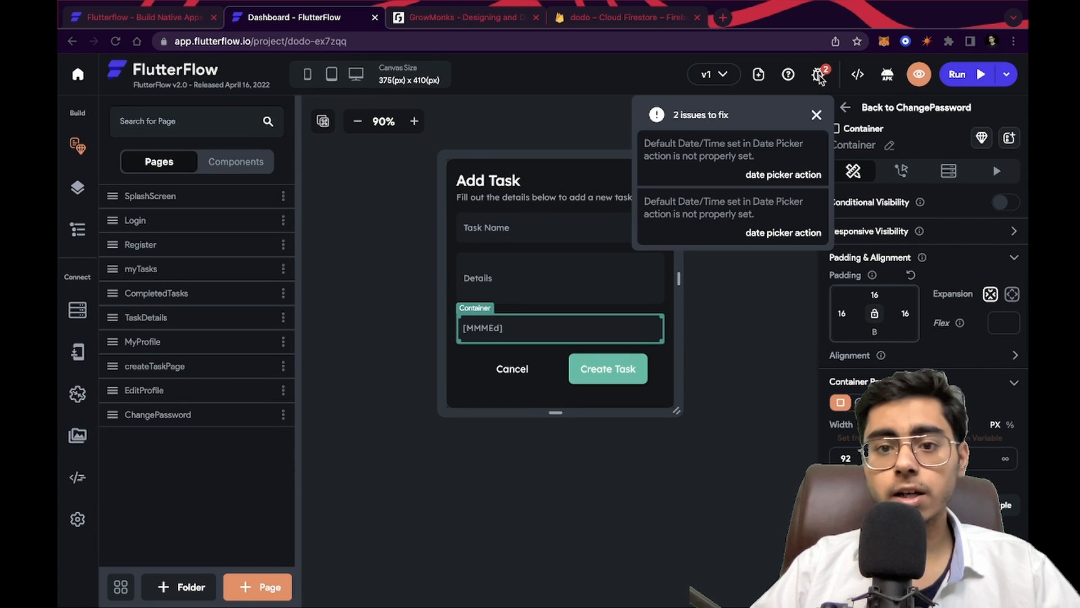
left_click(705, 173)
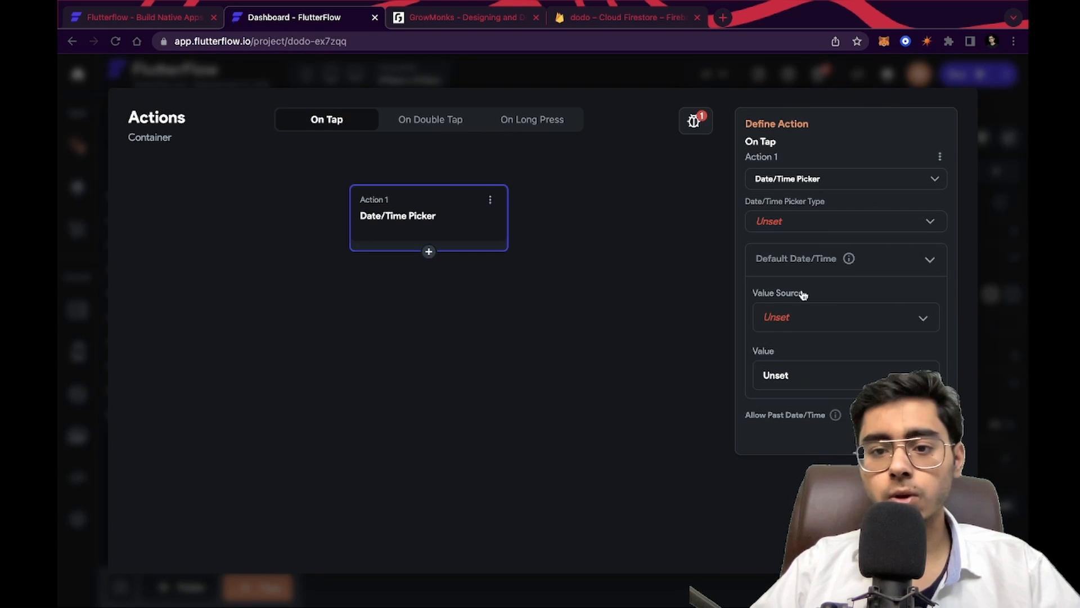
left_click(788, 221)
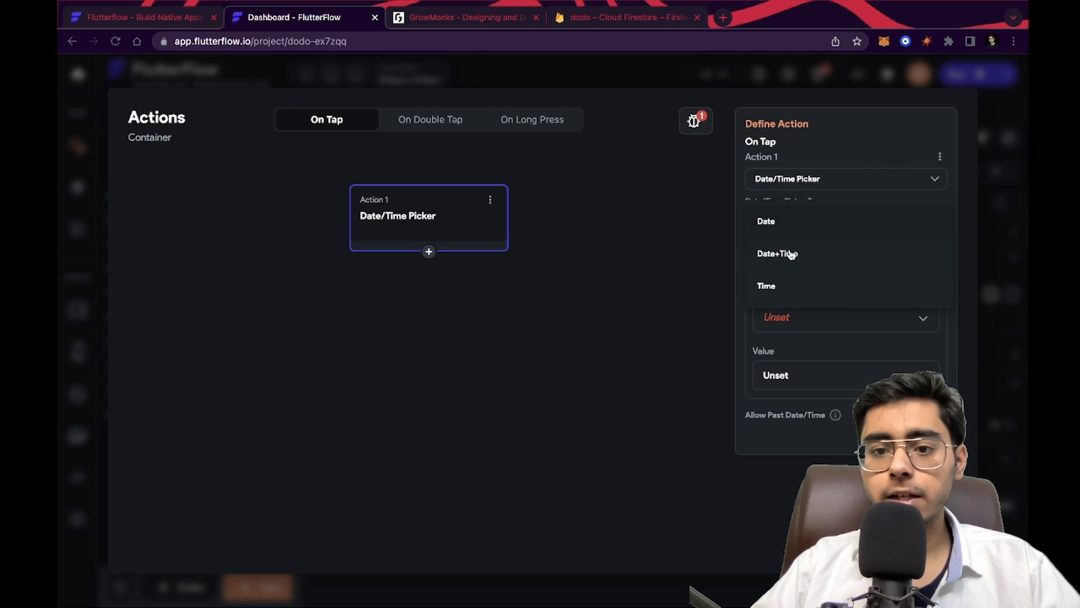
left_click(790, 253)
left_click(819, 315)
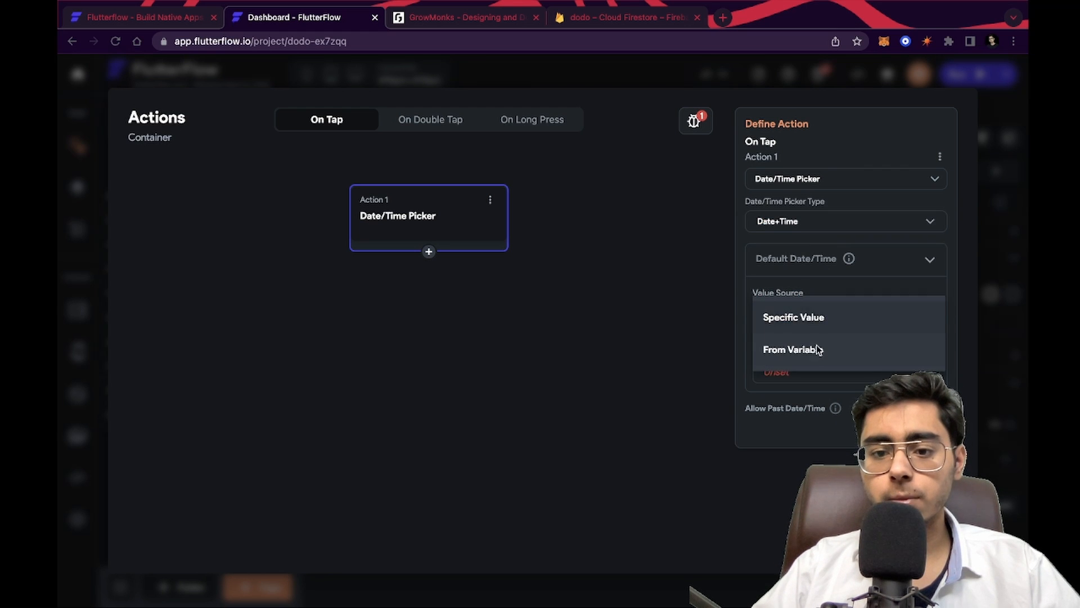
left_click(819, 348)
left_click(826, 377)
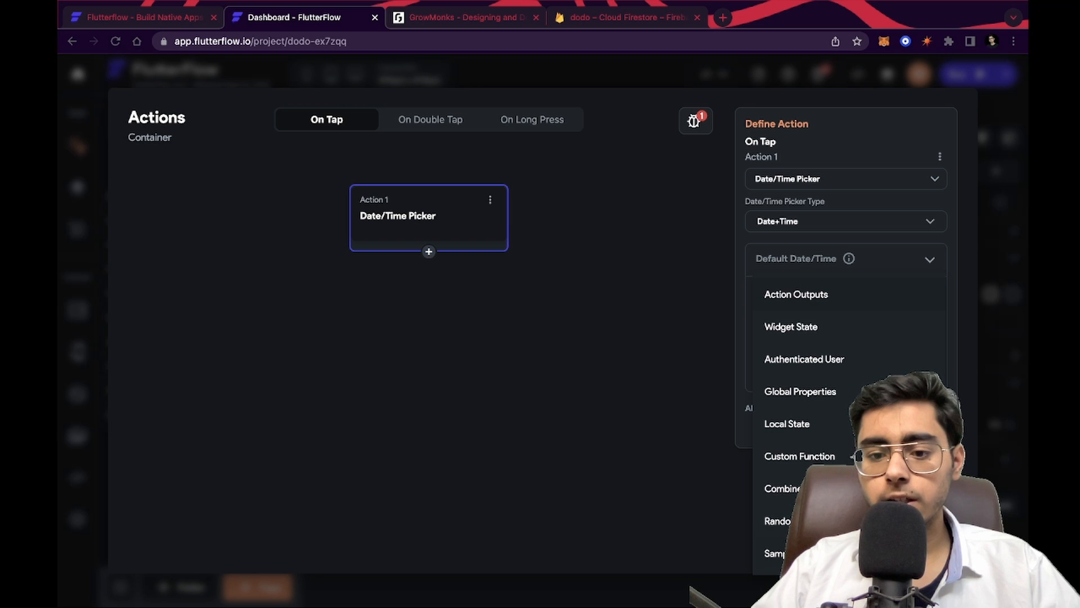
left_click(779, 327)
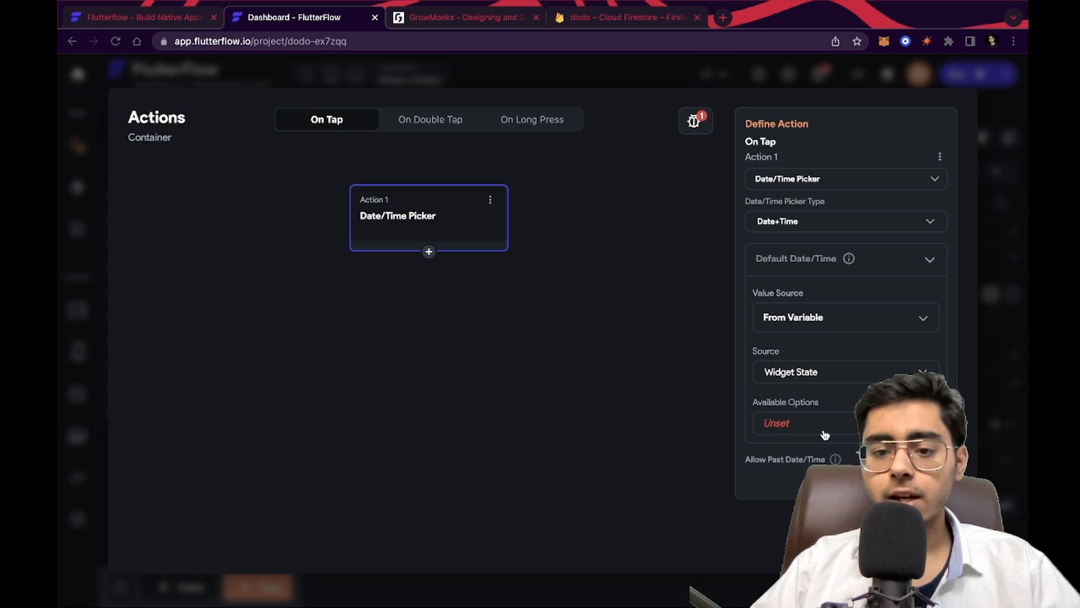
left_click(821, 422)
left_click(782, 453)
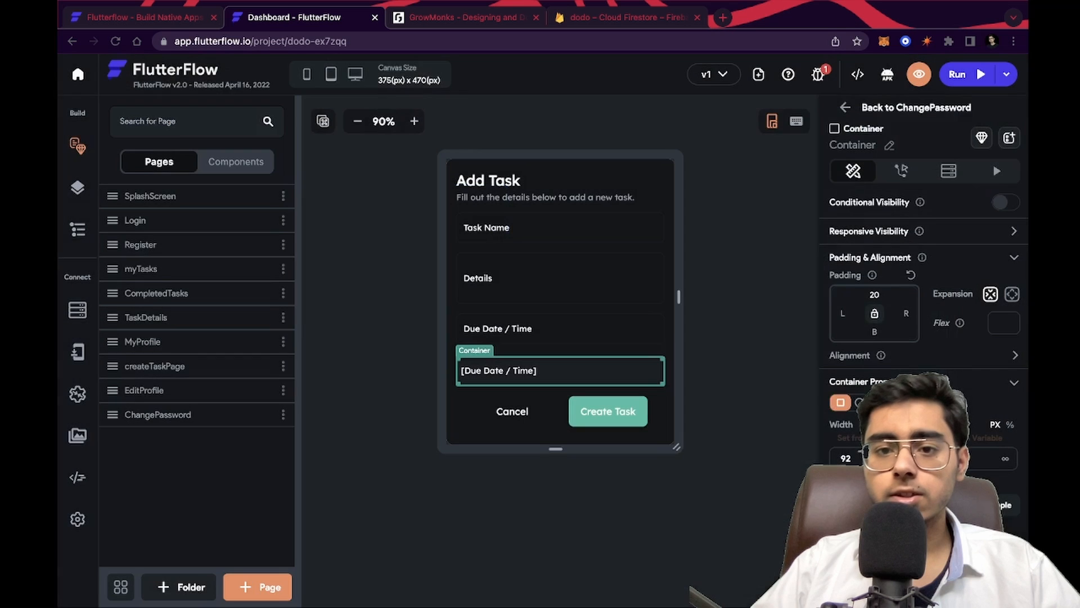
left_click(815, 89)
Resolve the last remaining date picker issue the same way: Date+Time type, Widget State Date Picked default
left_click(818, 73)
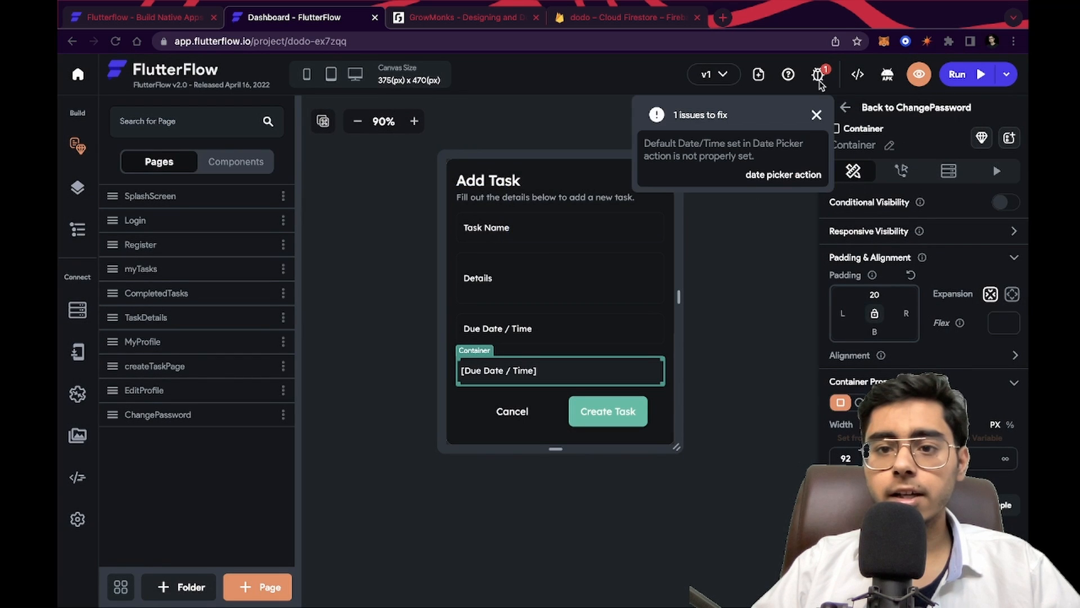
left_click(782, 172)
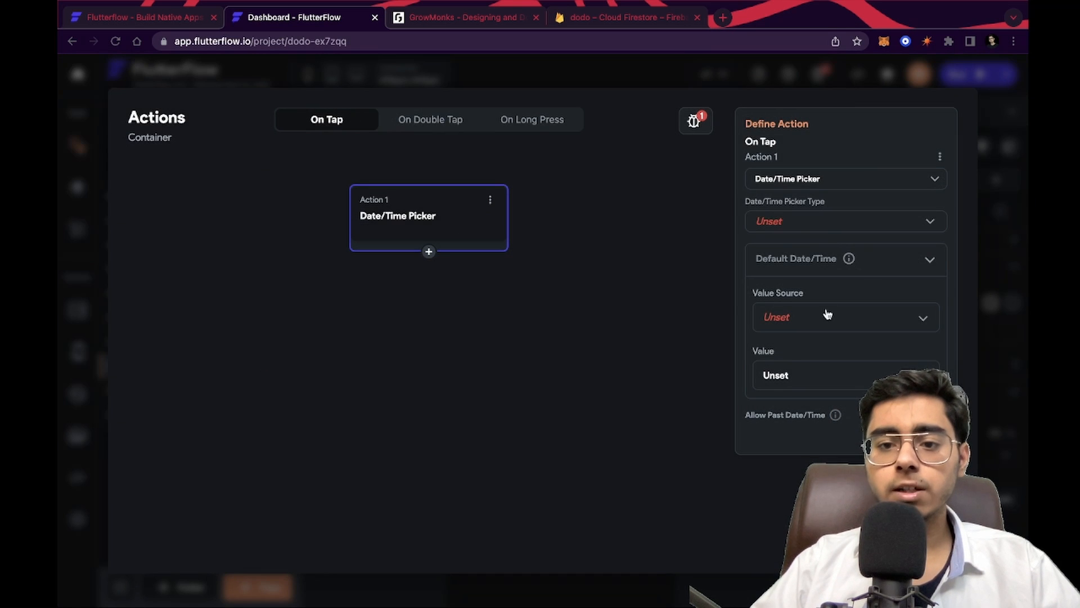
left_click(828, 221)
left_click(792, 258)
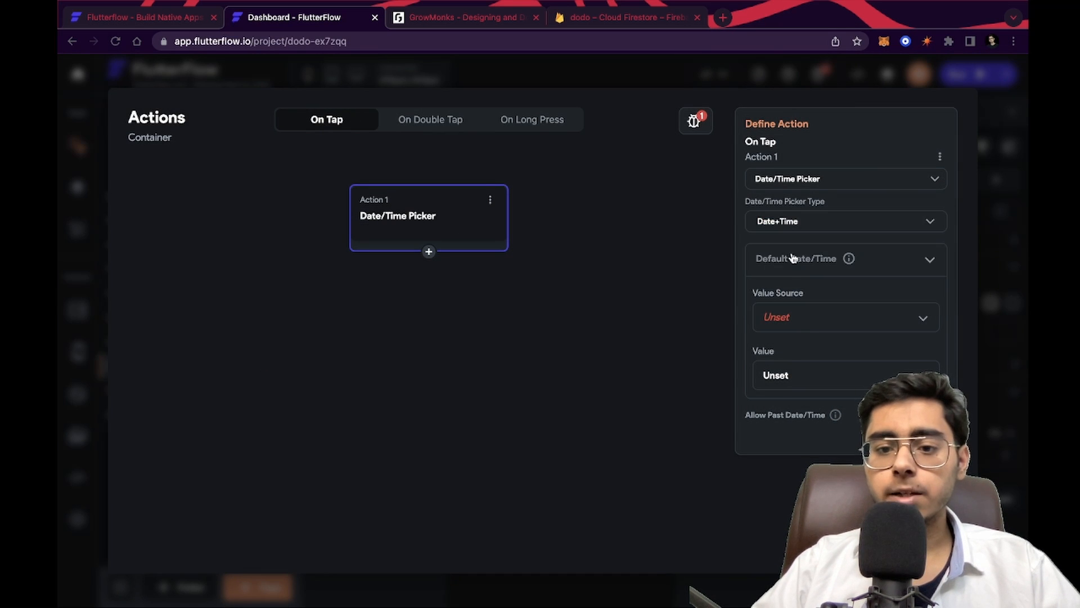
left_click(803, 323)
left_click(806, 352)
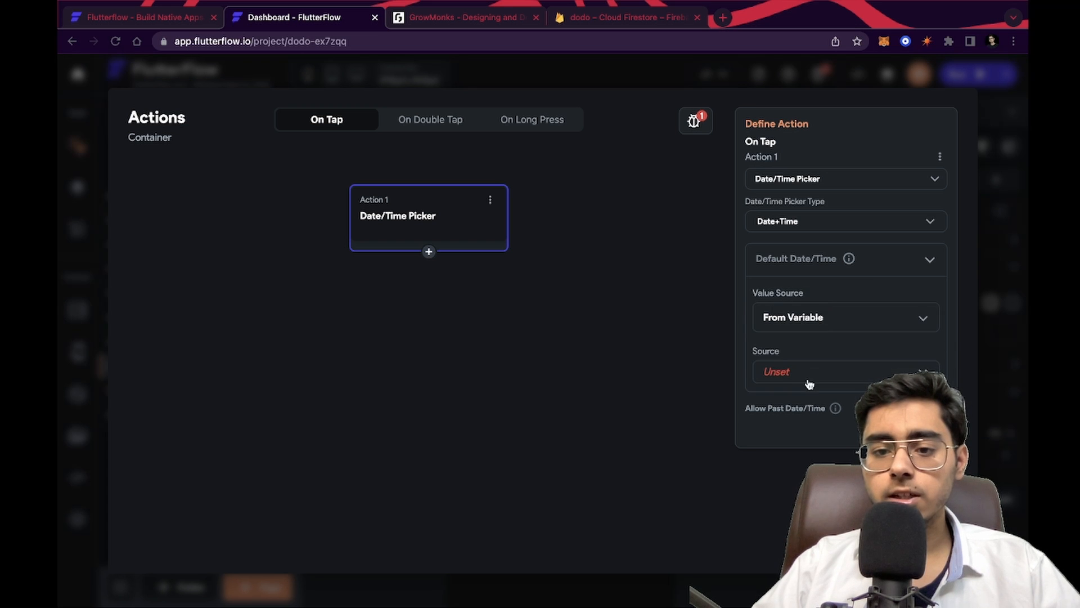
left_click(810, 377)
left_click(808, 328)
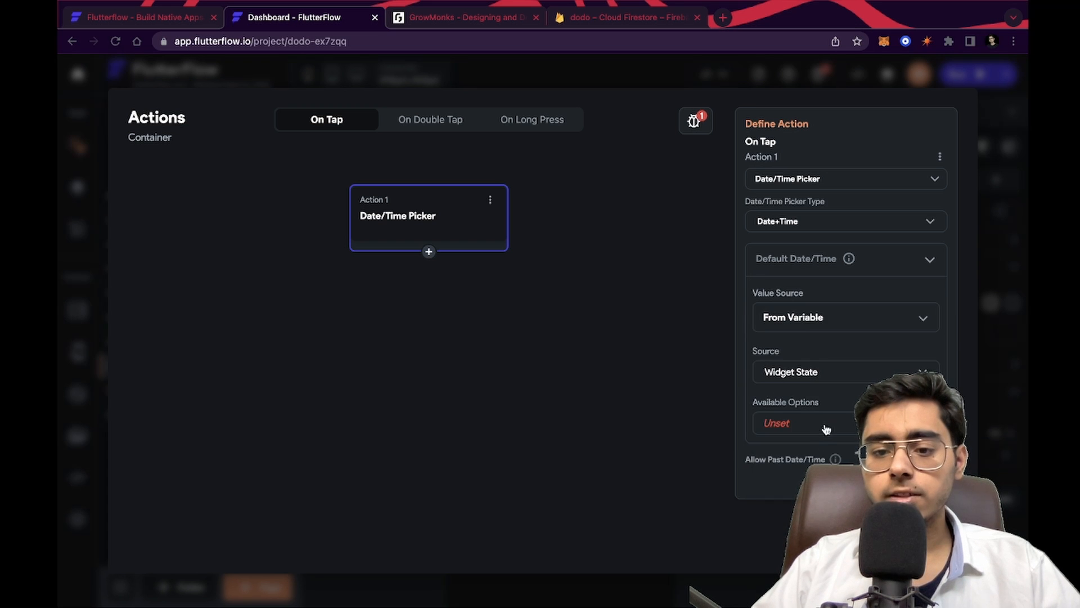
left_click(818, 421)
left_click(816, 424)
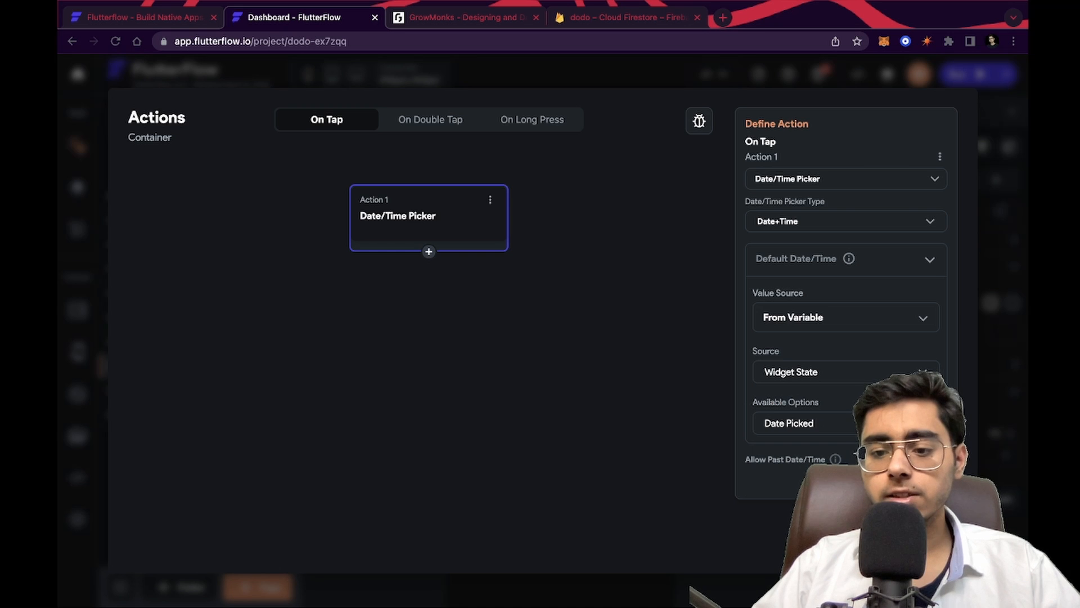
left_click(922, 541)
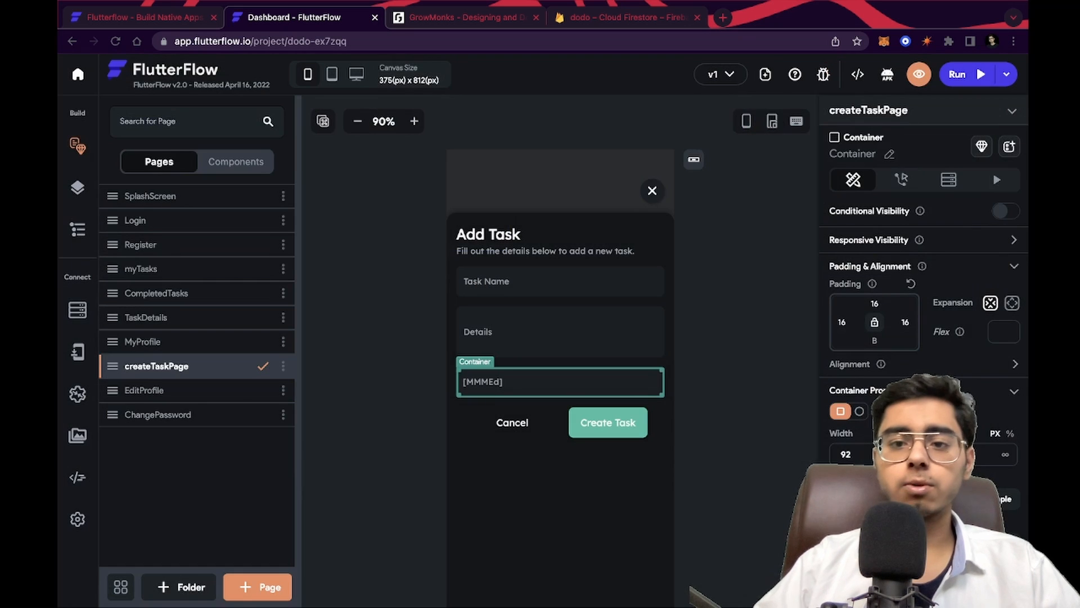
Launch the project in Run mode in a new browser tab
left_click(755, 265)
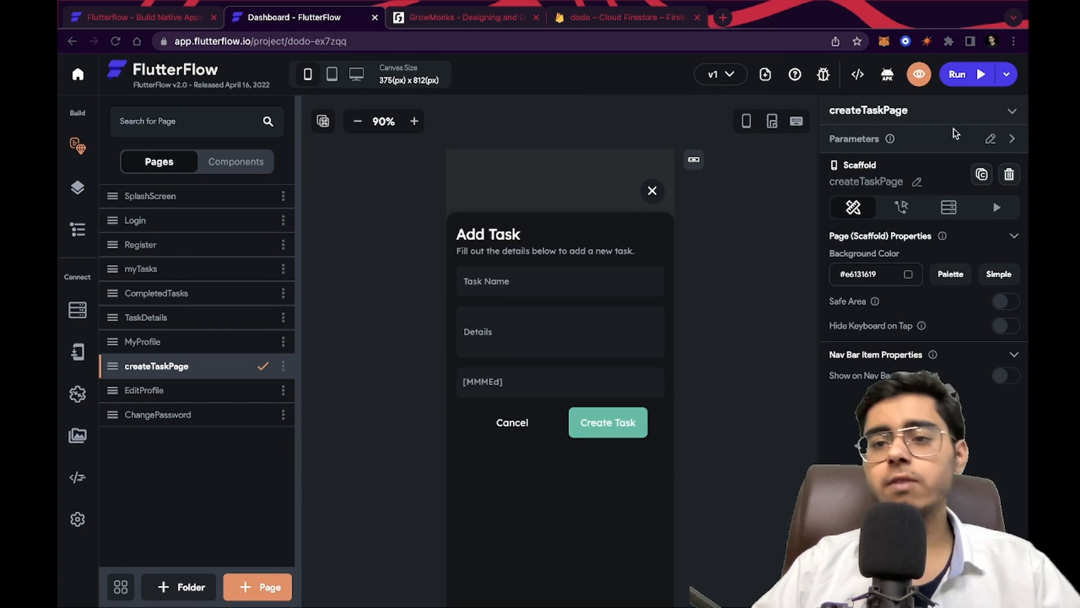
left_click(976, 74)
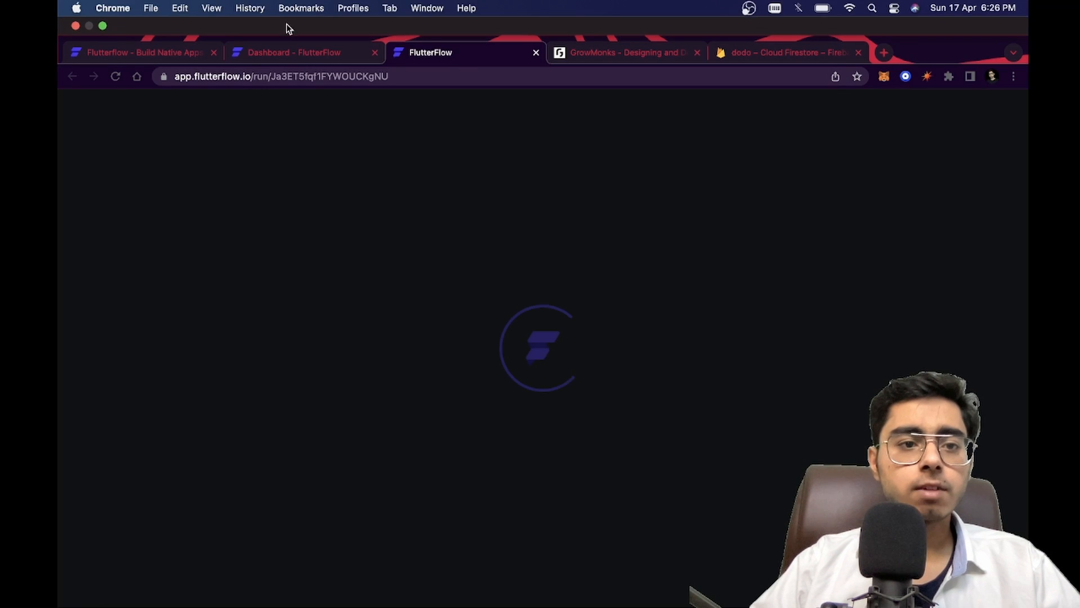
left_click(272, 54)
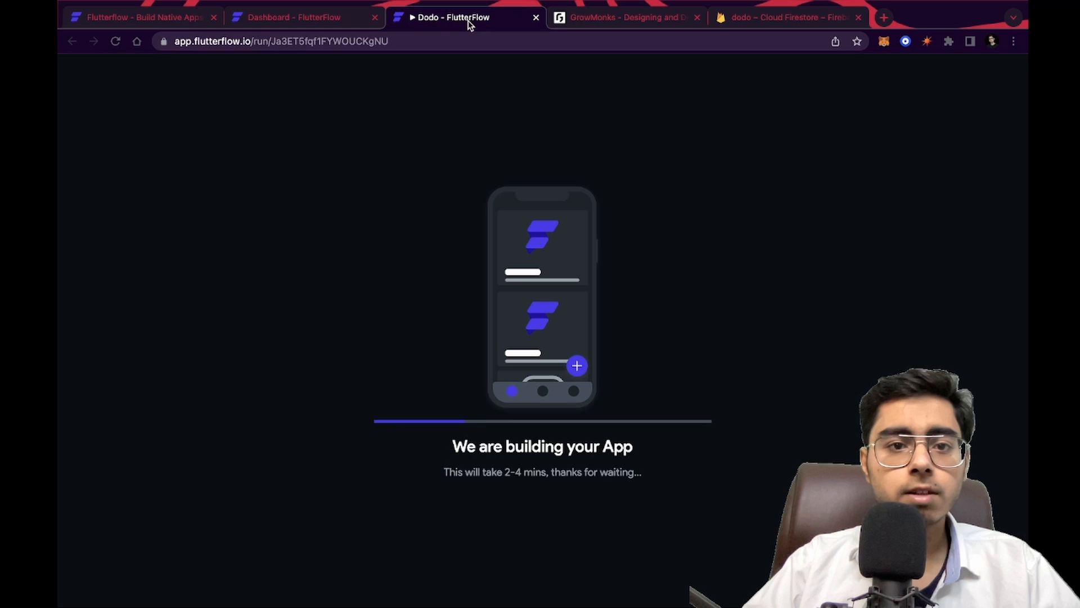
left_click(445, 23)
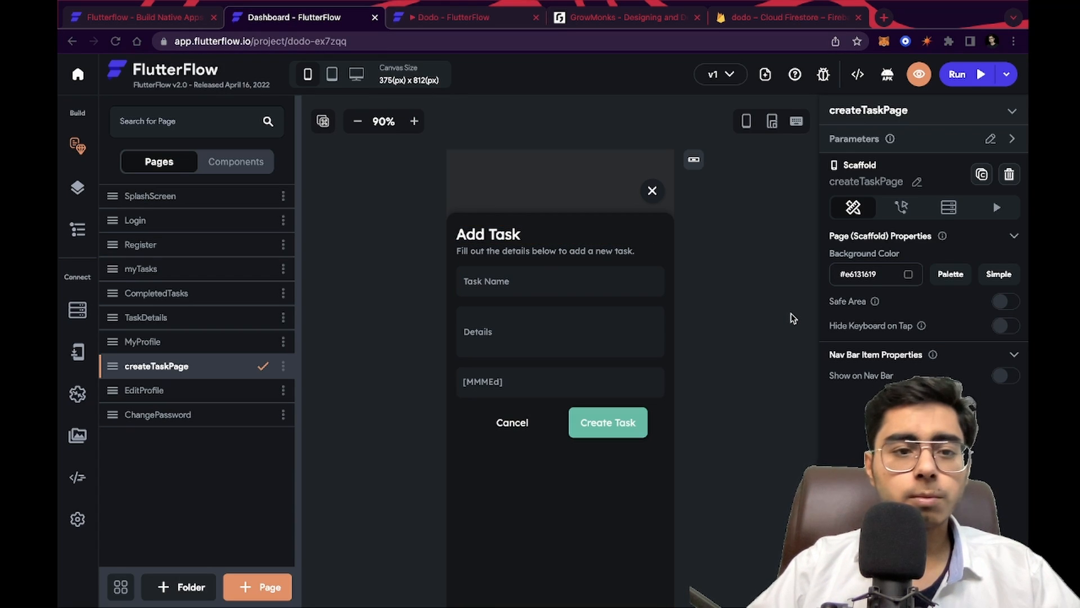
Toggle the device frame preview and display the on-screen keyboard on the createTaskPage canvas
left_click(747, 122)
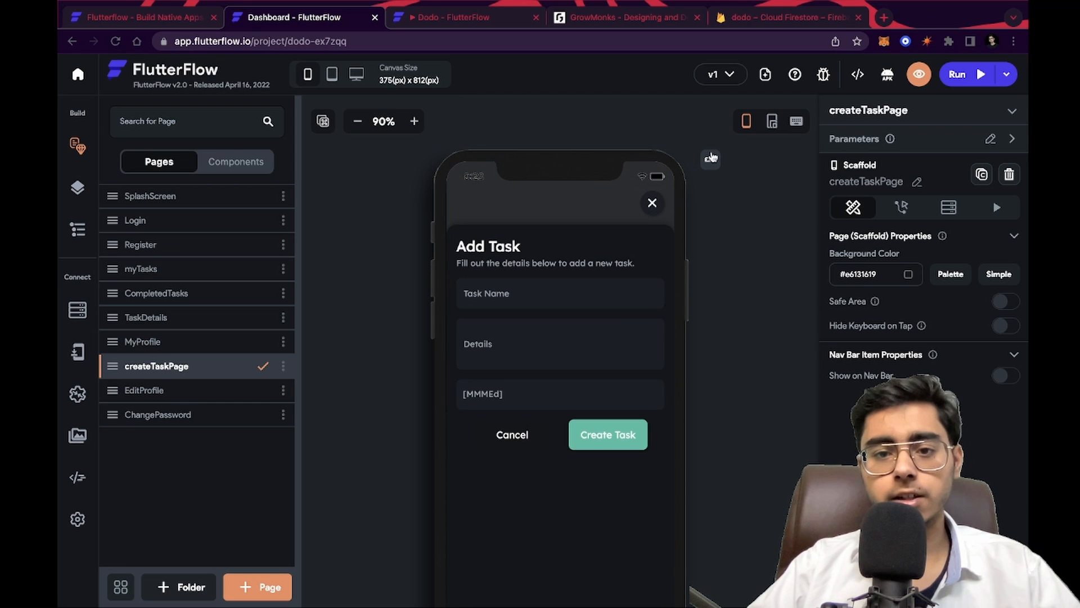
left_click(747, 122)
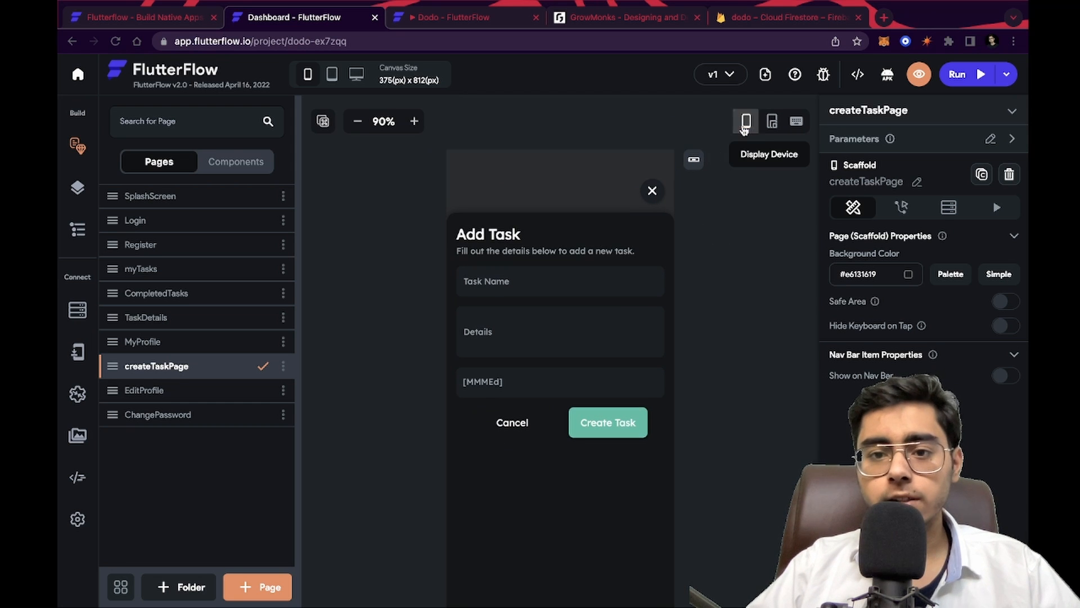
left_click(796, 122)
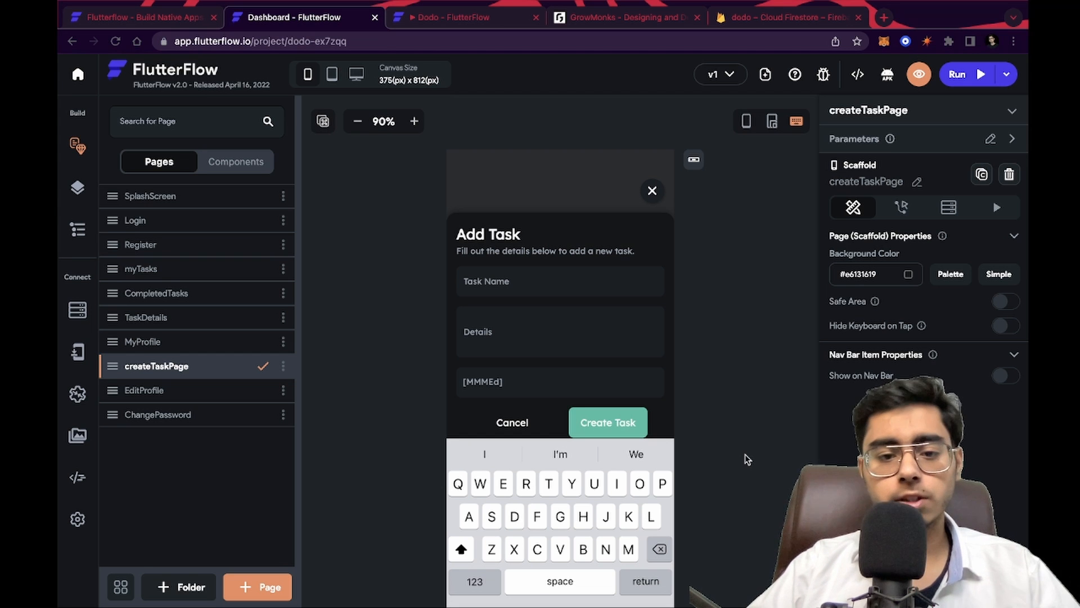
Hide the on-screen keyboard on the canvas and view the keyboard shortcuts list
left_click(797, 122)
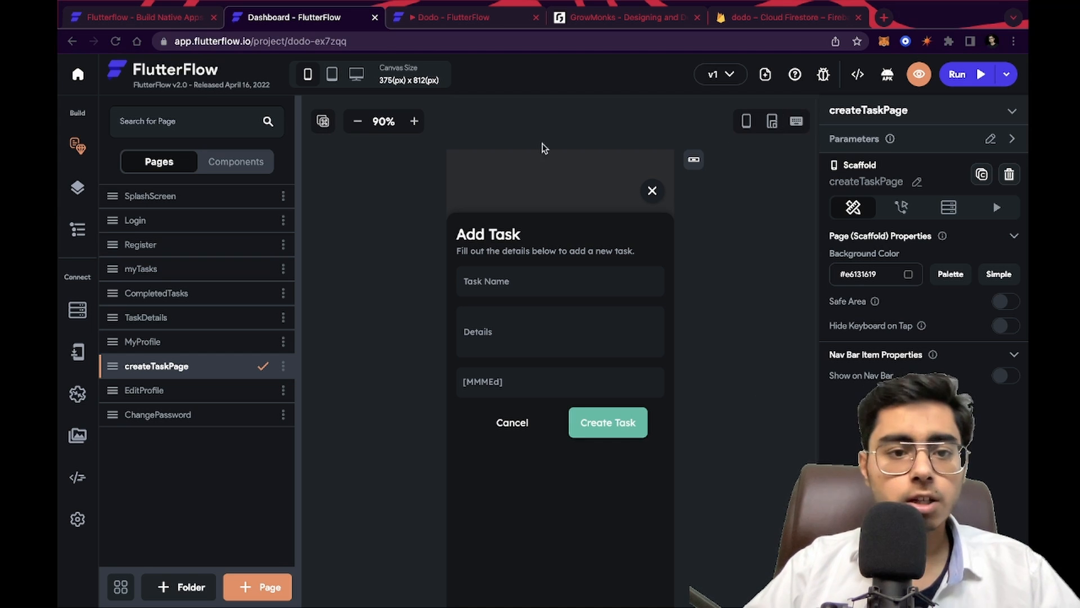
left_click(323, 121)
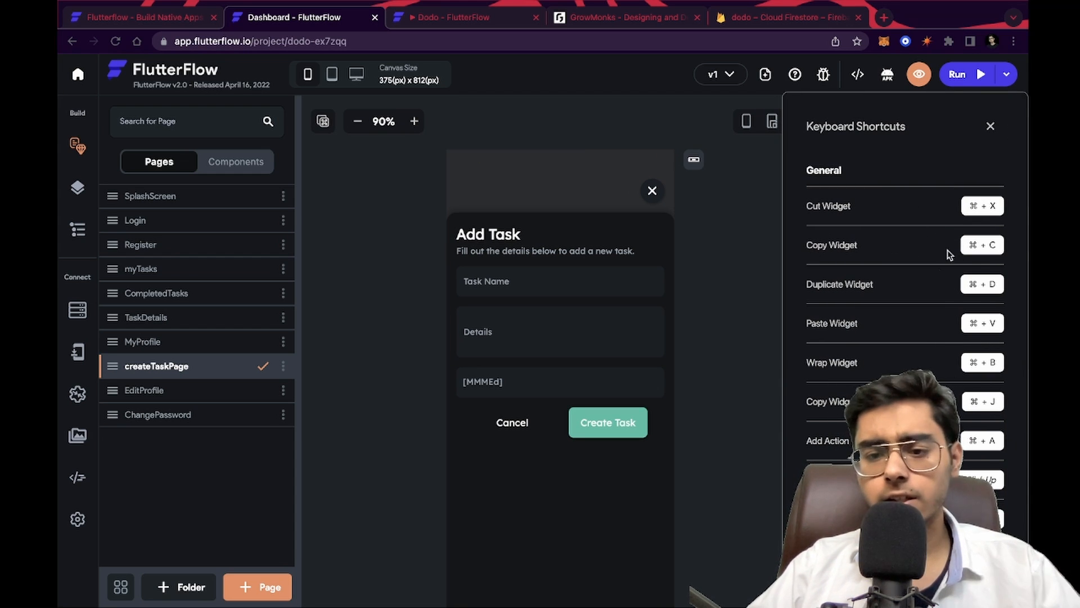
left_click(990, 127)
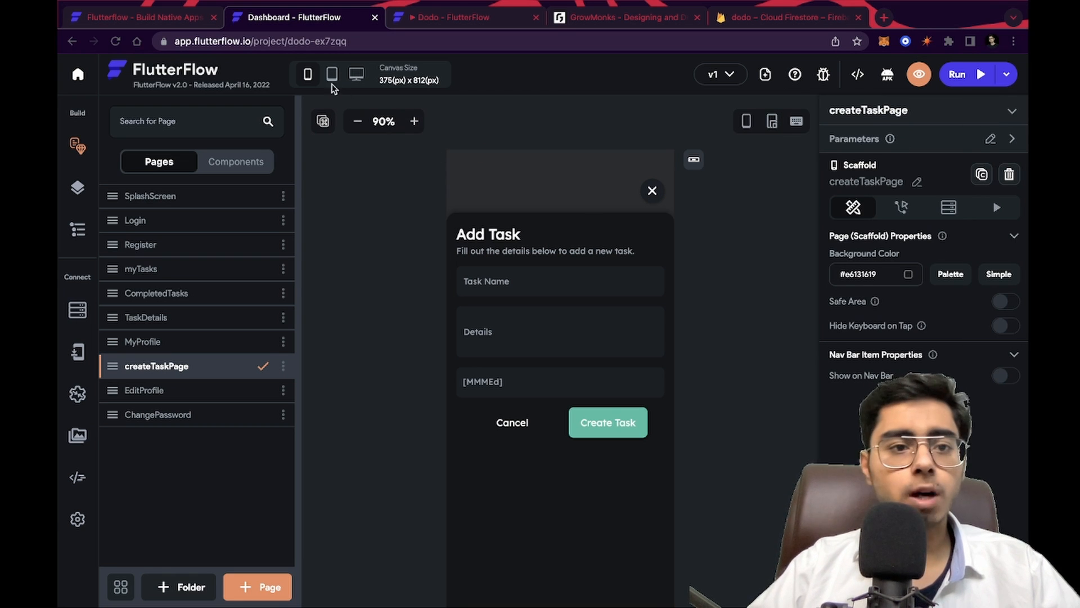
Preview the page at tablet and 1280×800 desktop canvas sizes, then return to the iPhone 11 Pro size
mouse_move(330, 78)
left_click(380, 120)
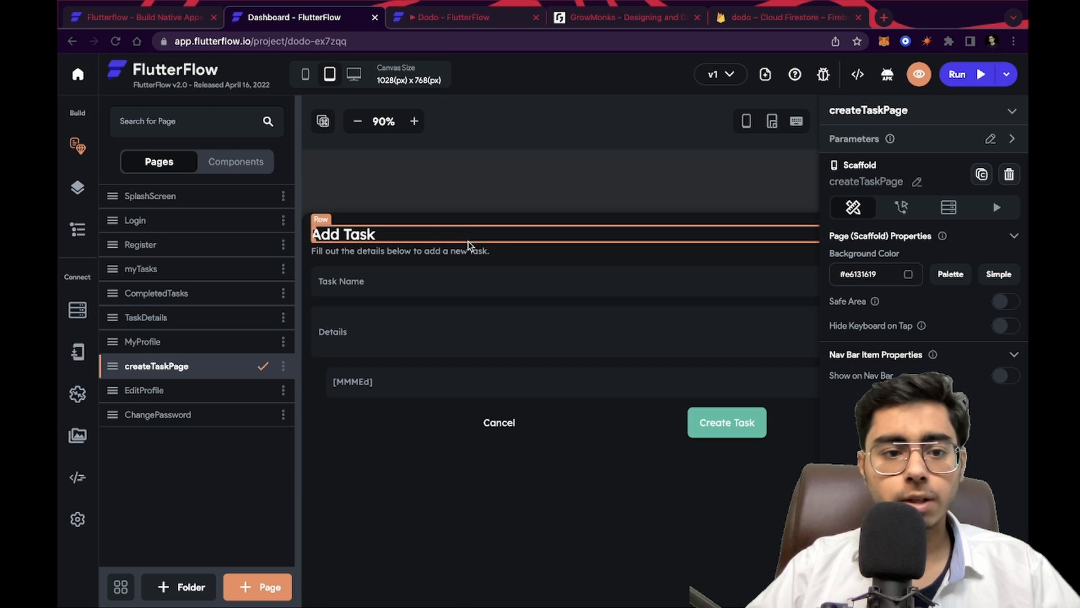
mouse_move(365, 83)
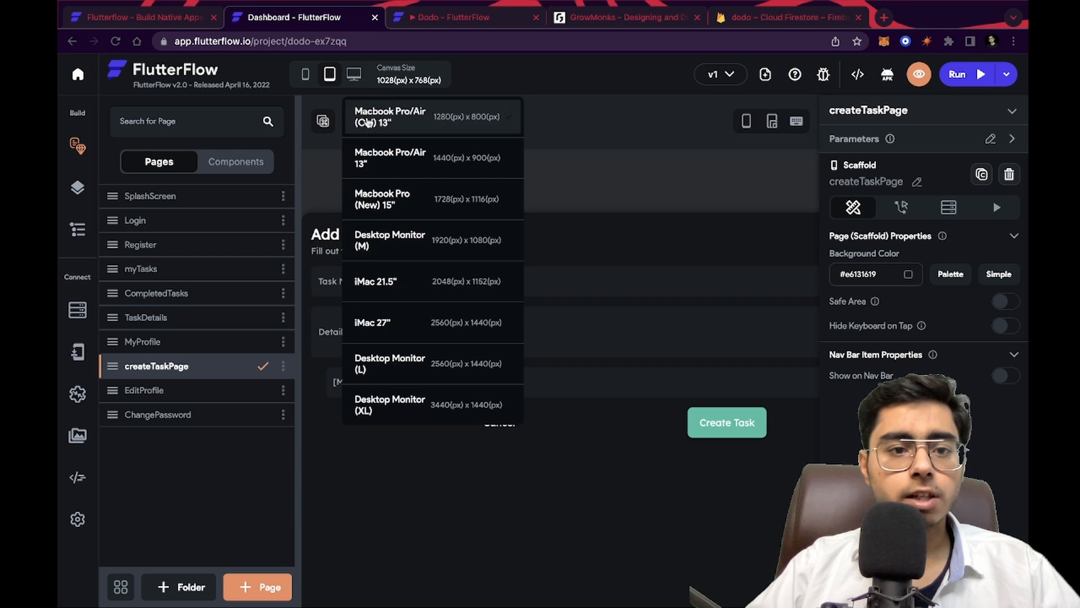
left_click(400, 154)
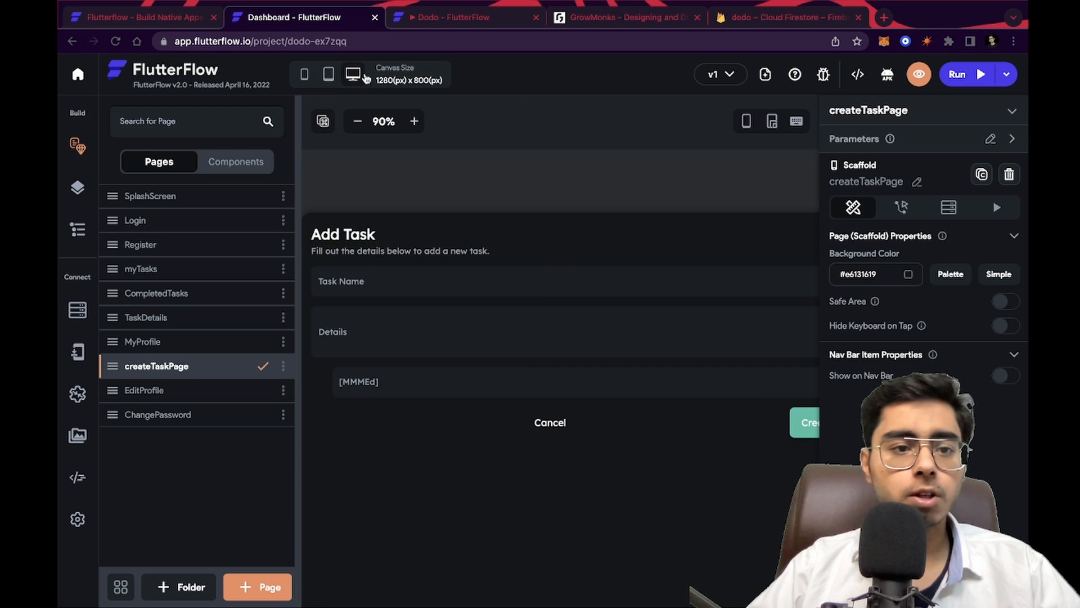
mouse_move(308, 79)
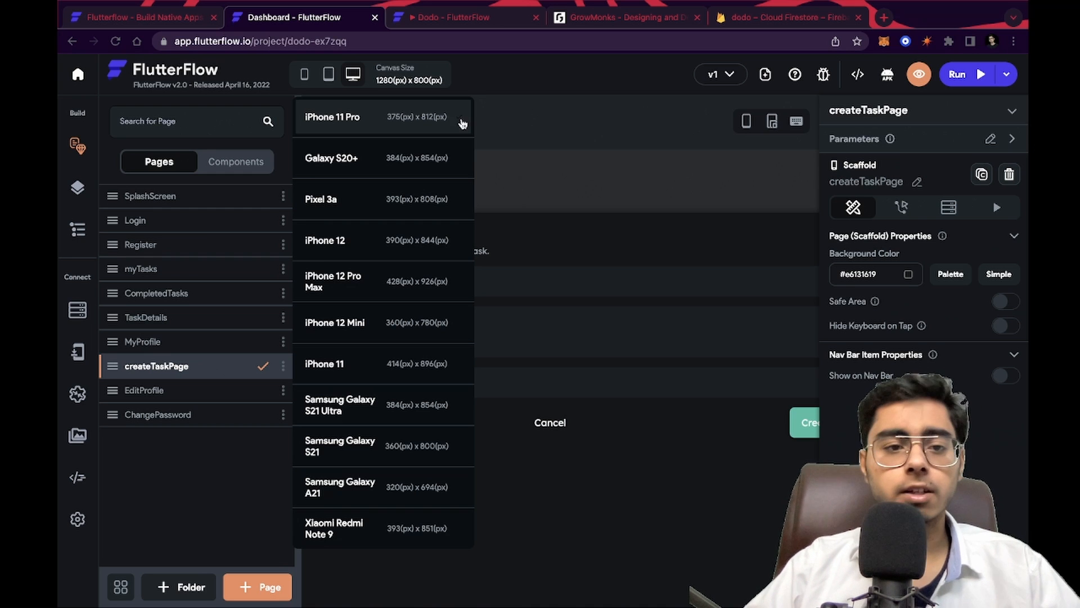
left_click(308, 79)
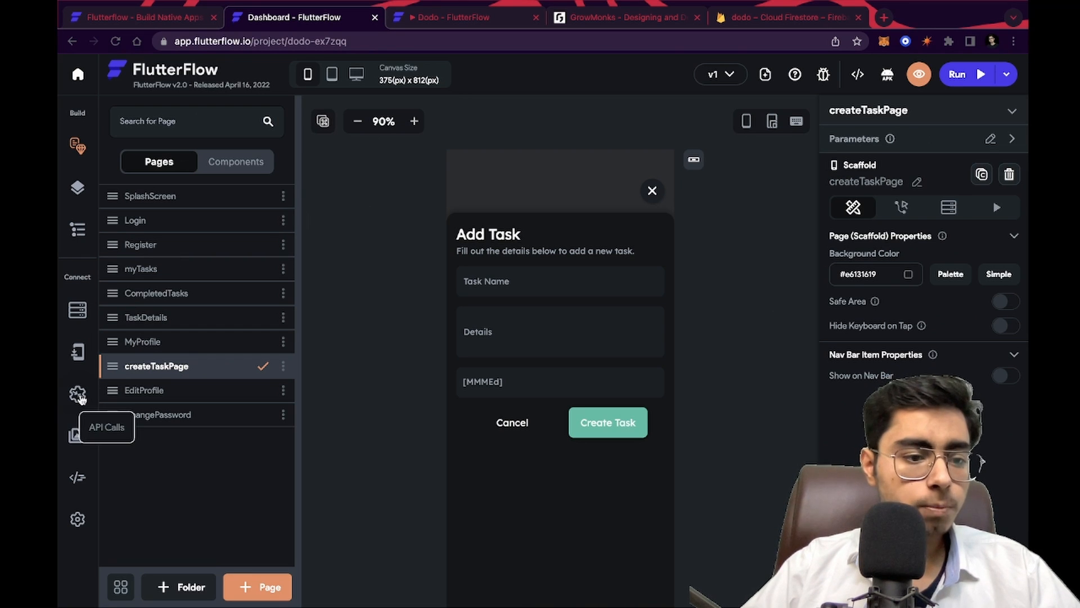
Open the app's Theme settings and enable the Dark Mode Theme
left_click(78, 519)
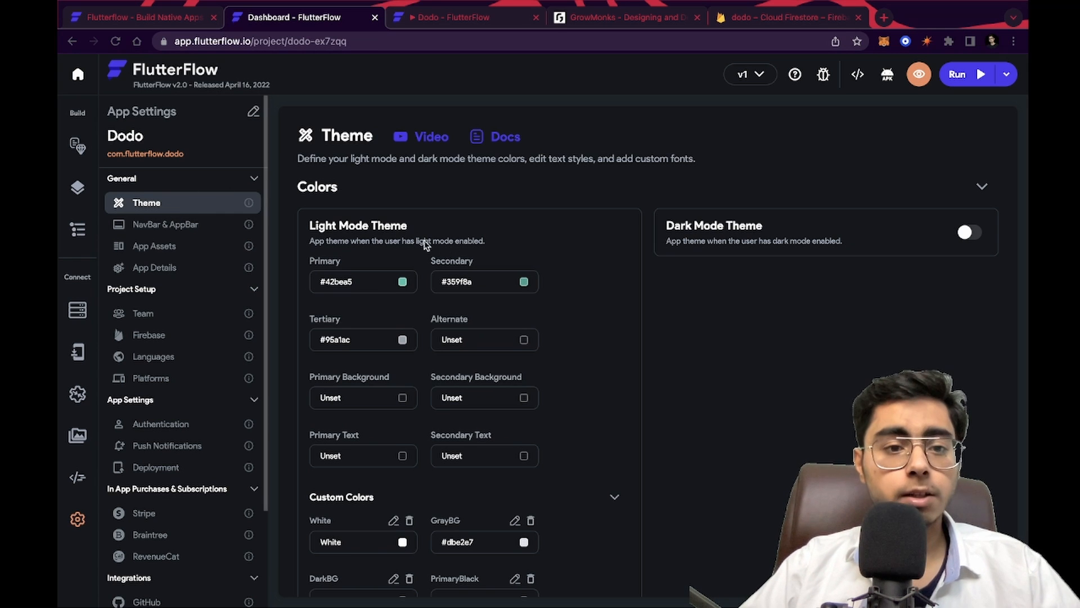
scroll(436, 373, "down", 4)
scroll(436, 372, "up", 4)
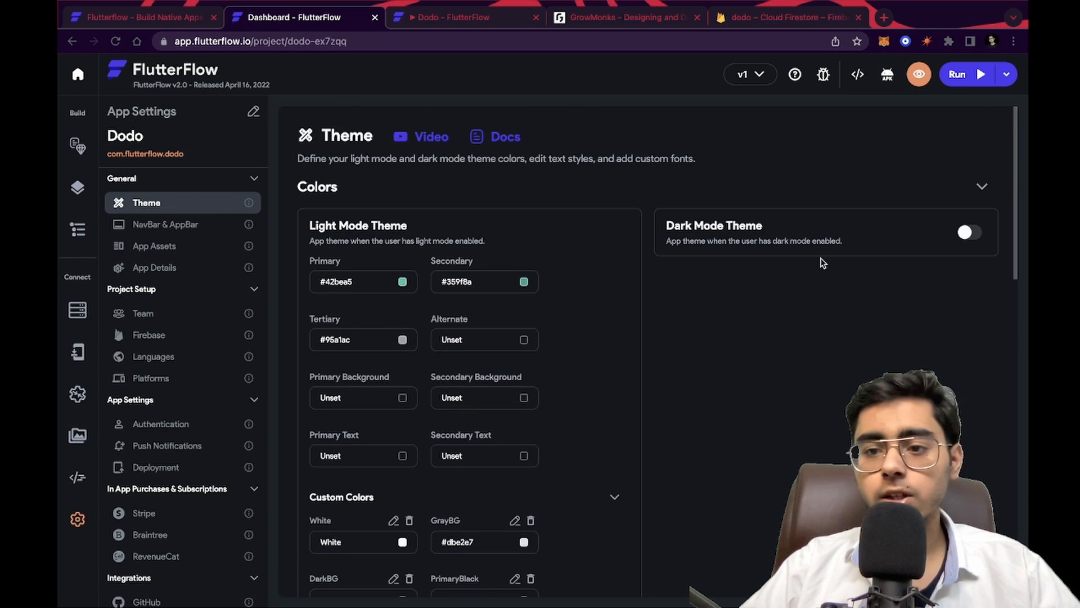
left_click(969, 234)
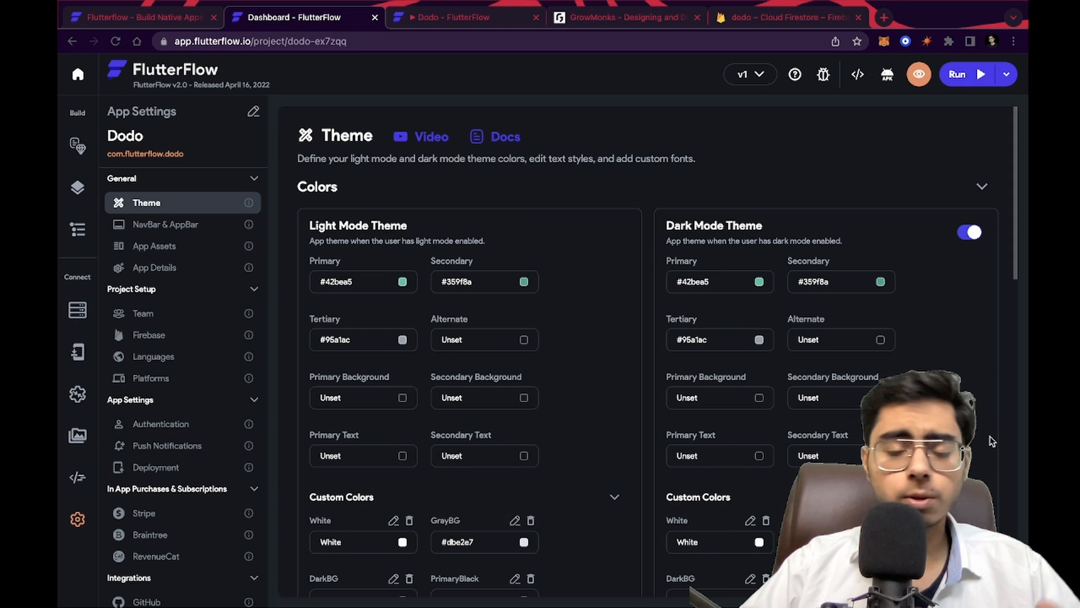
Change the Title 1 text style's font family to Work Sans
scroll(991, 441, "down", 8)
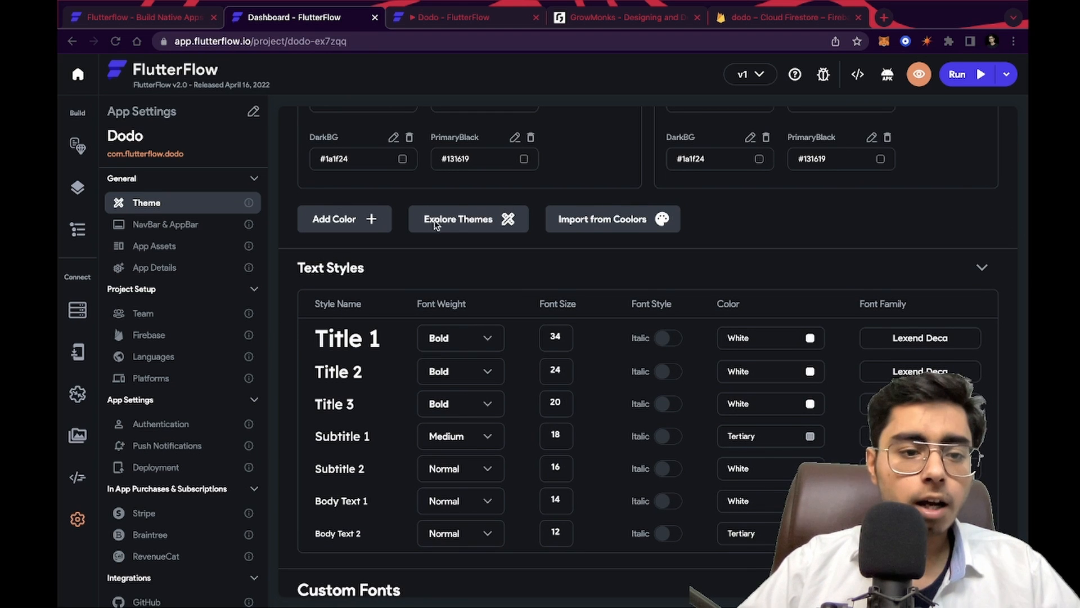
scroll(416, 344, "down", 3)
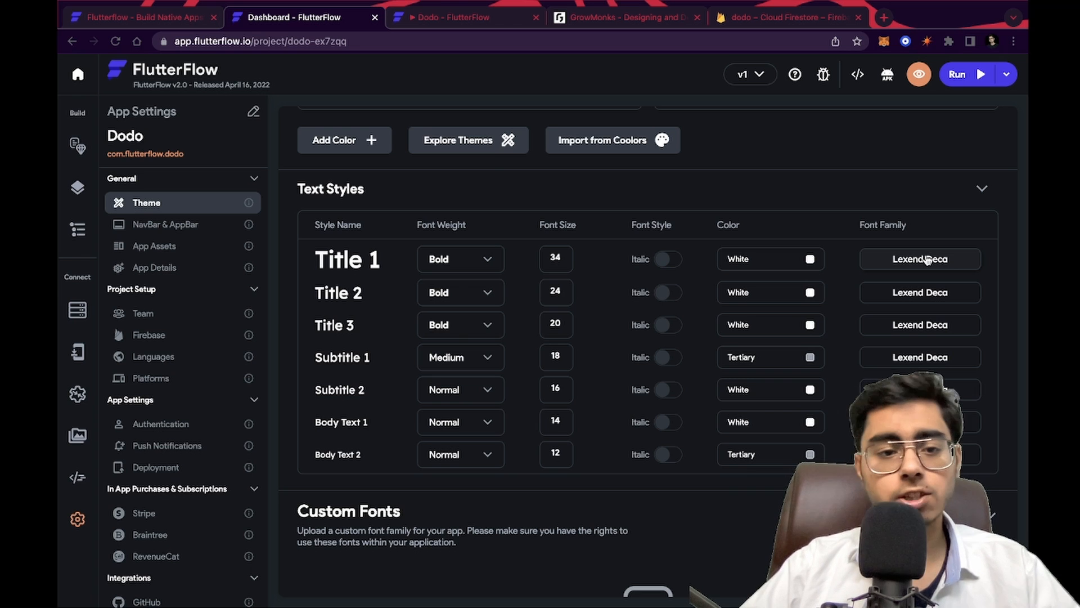
left_click(926, 260)
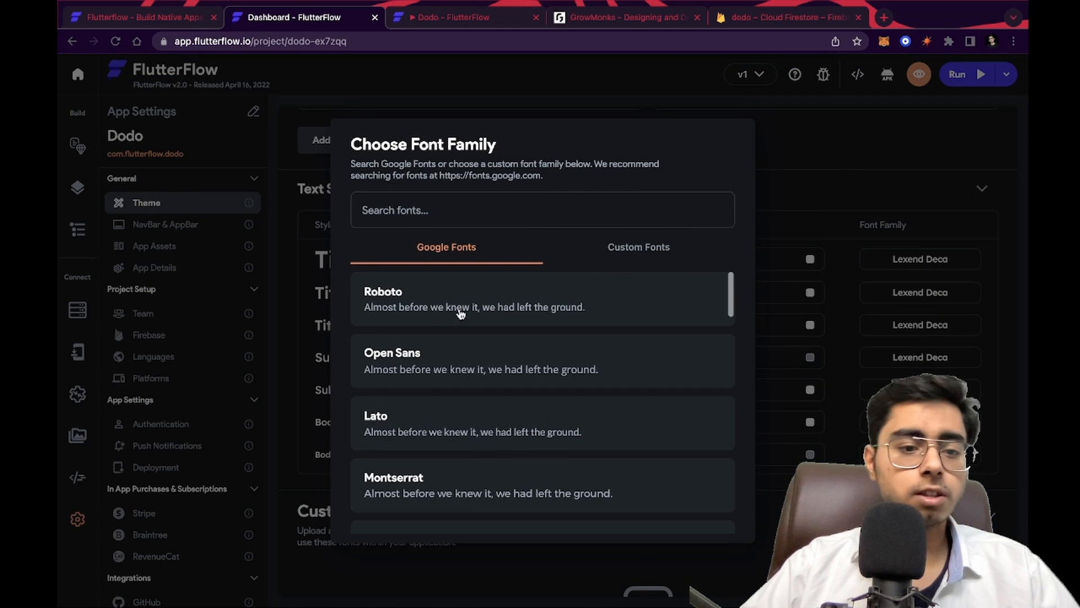
scroll(500, 446, "down", 10)
scroll(499, 443, "up", 10)
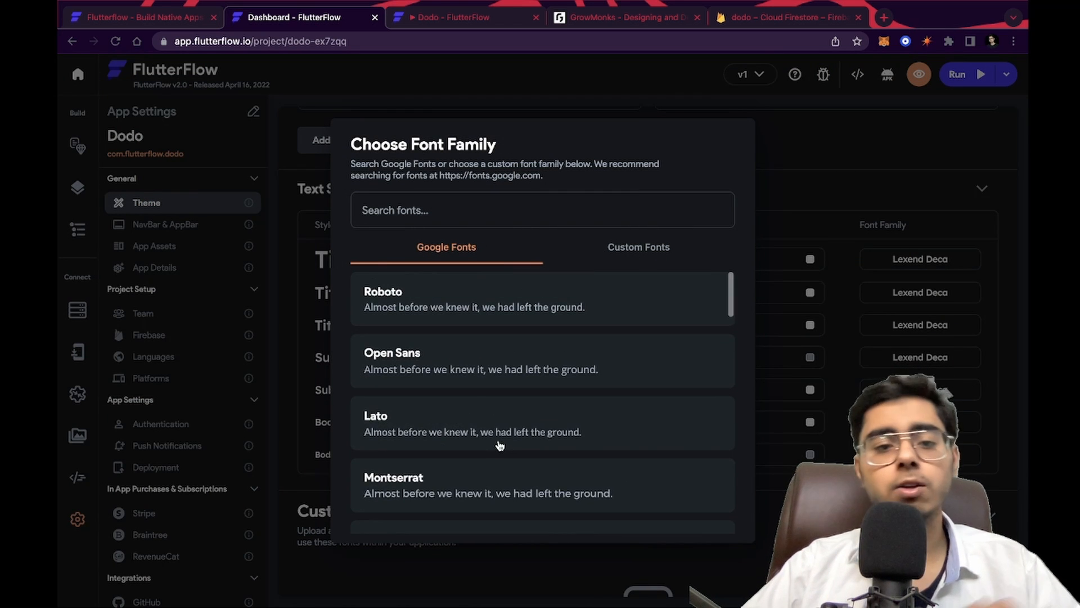
scroll(499, 446, "down", 15)
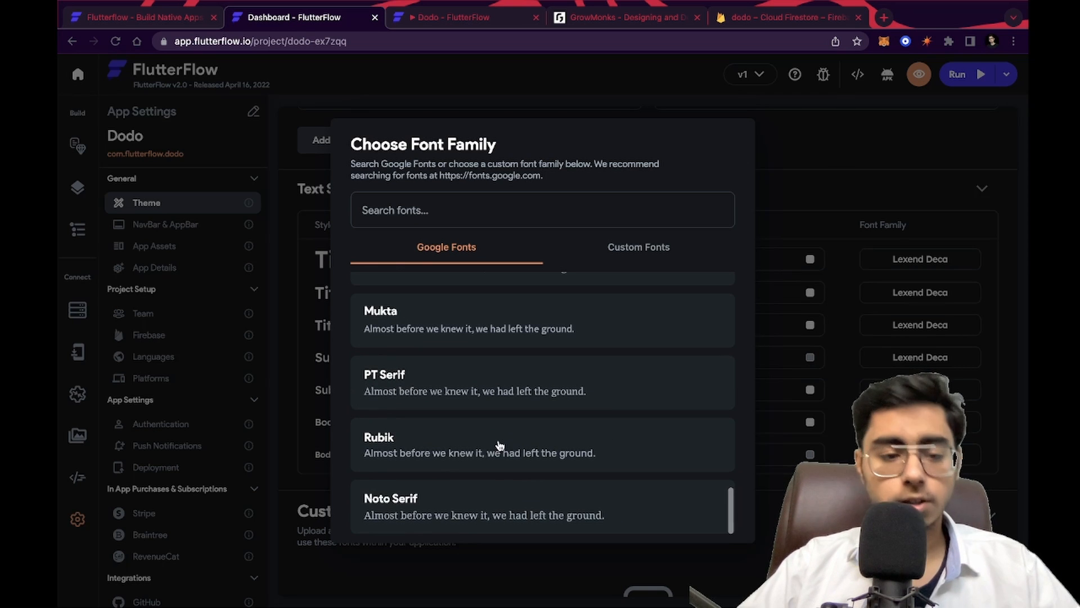
scroll(494, 380, "up", 5)
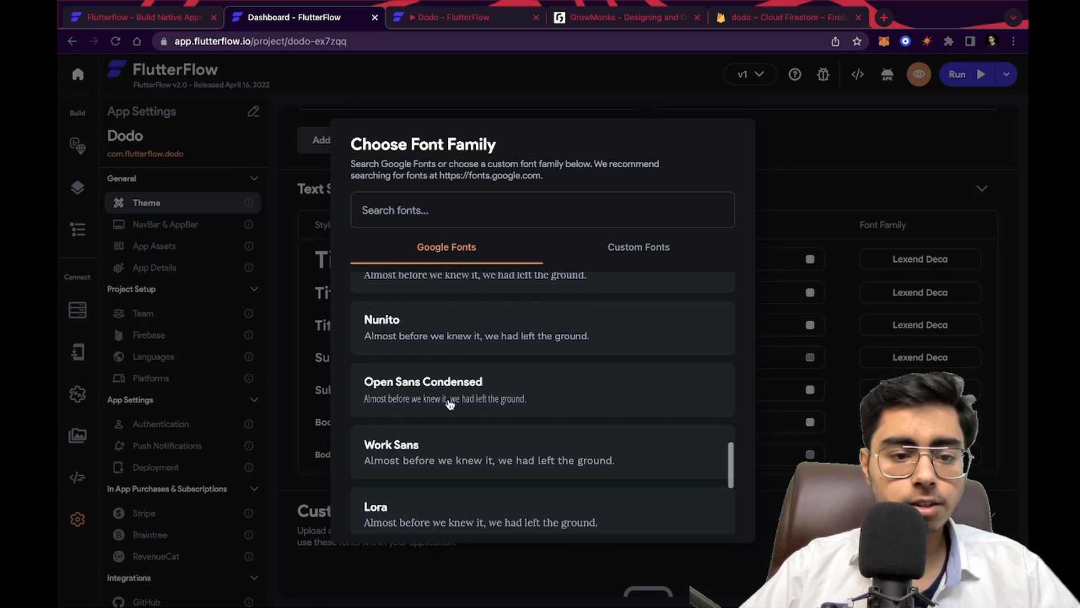
scroll(451, 384, "down", 1)
left_click(432, 430)
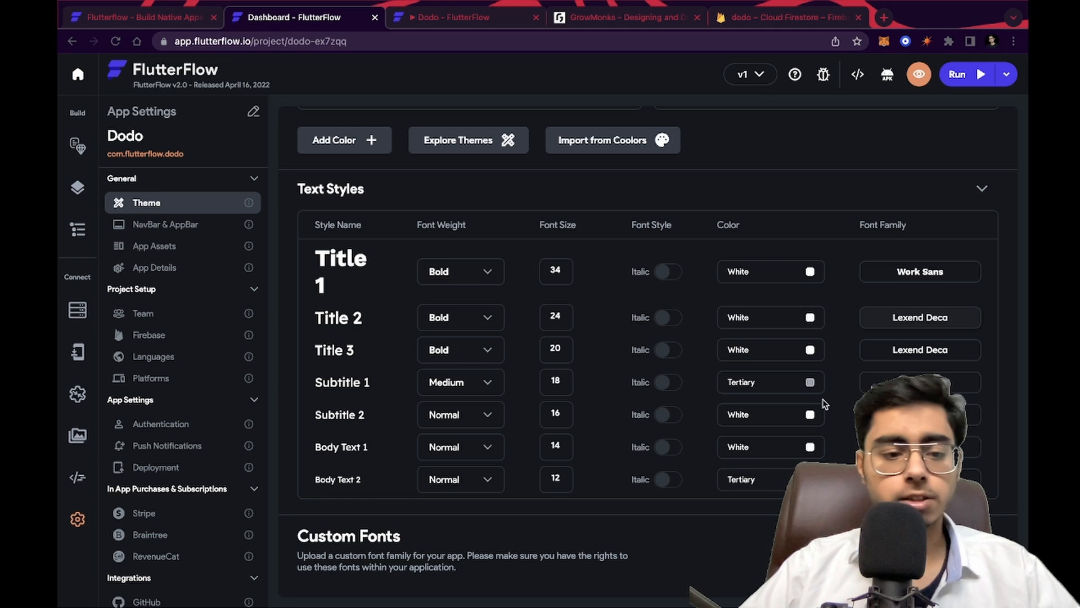
Open the NavBar & AppBar settings and review the nav bar and app bar options
scroll(825, 404, "down", 7)
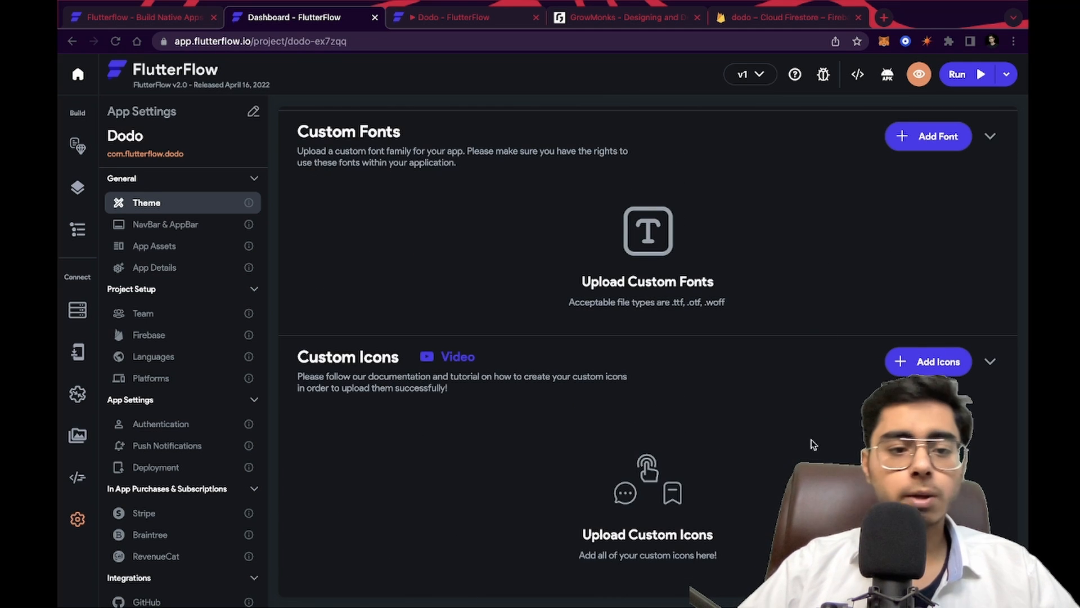
left_click(167, 224)
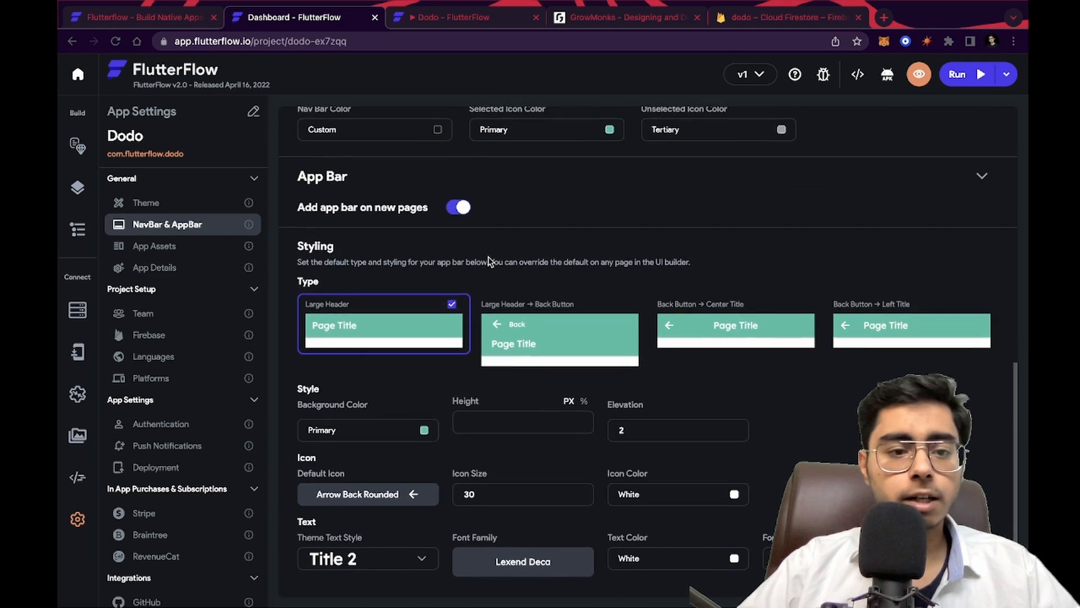
scroll(487, 253, "up", 9)
scroll(489, 254, "down", 1)
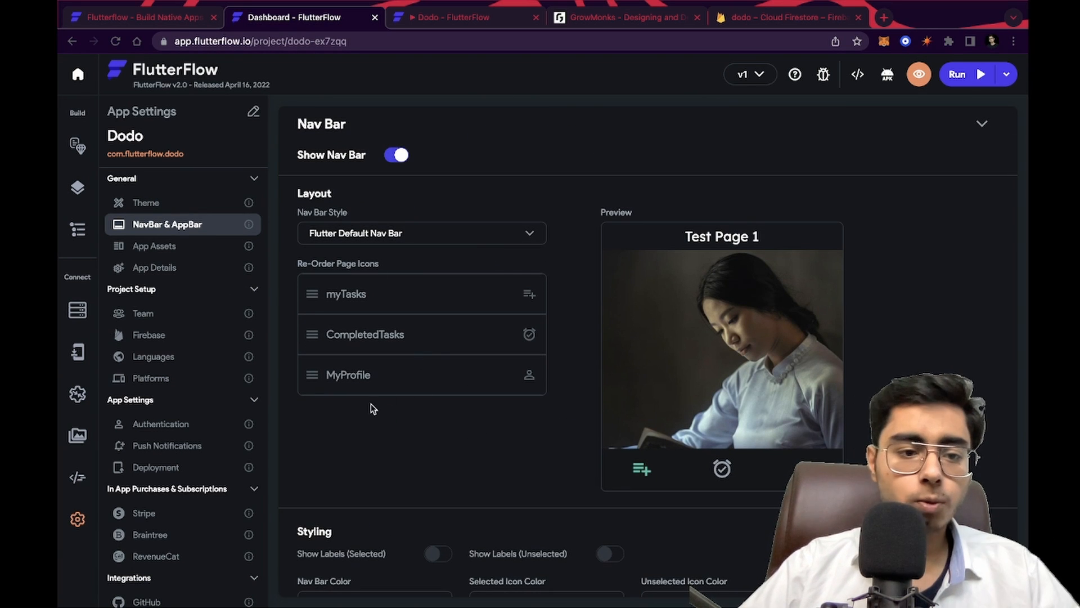
scroll(469, 496, "down", 2)
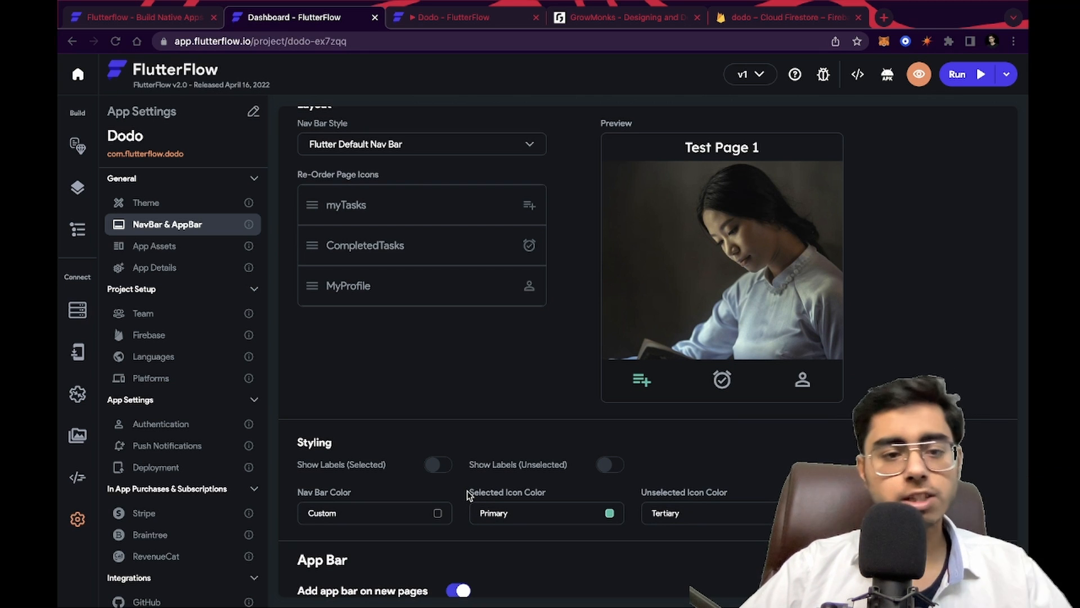
scroll(442, 332, "up", 2)
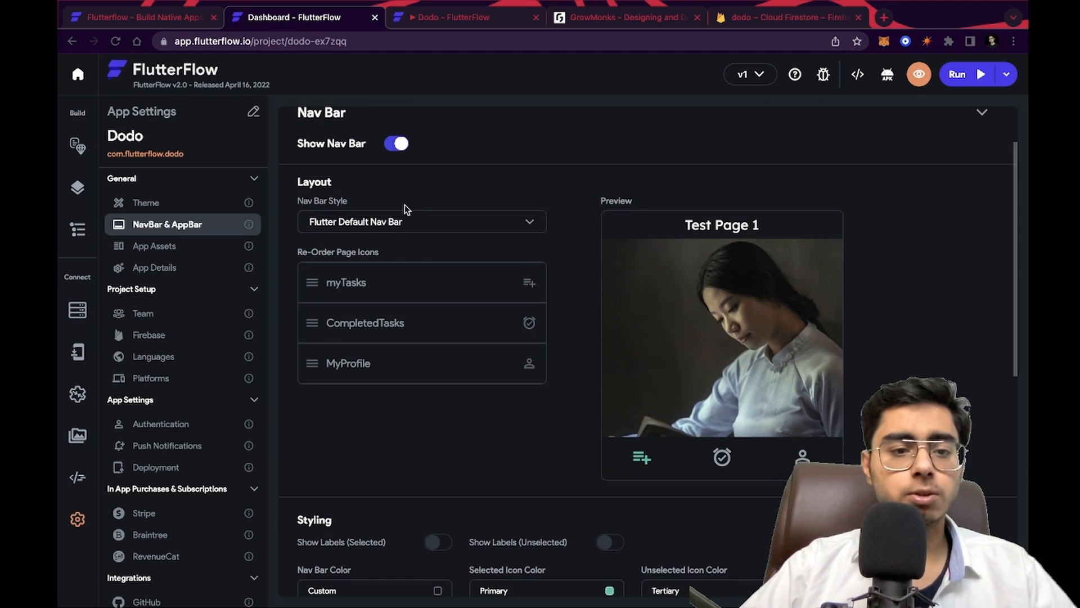
Try the Google and Floating nav bar styles, then restore the Flutter Default Nav Bar style
left_click(393, 222)
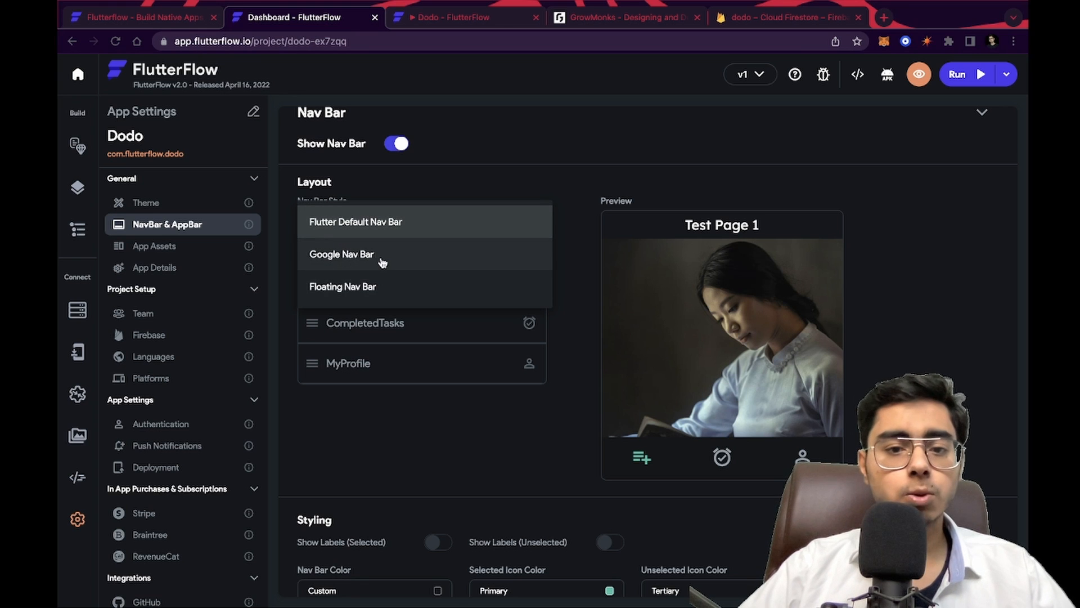
left_click(382, 258)
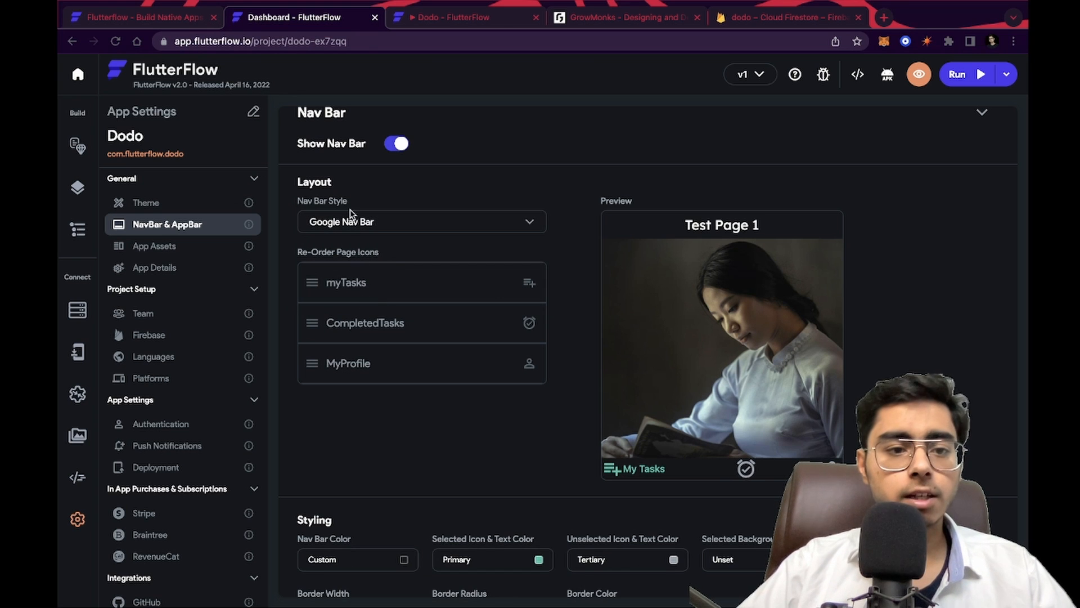
left_click(351, 228)
left_click(352, 268)
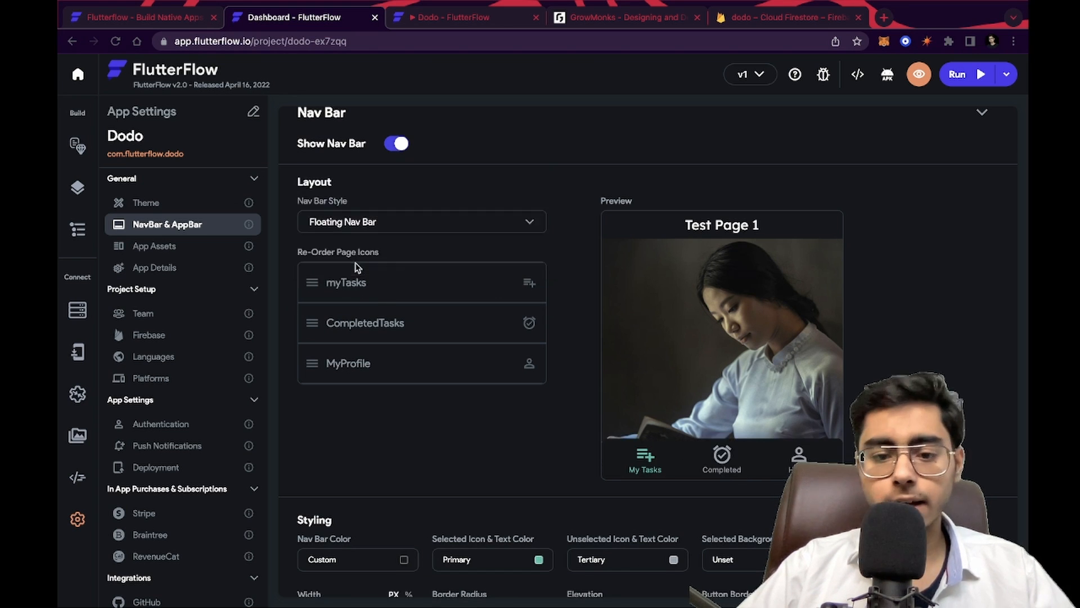
left_click(380, 224)
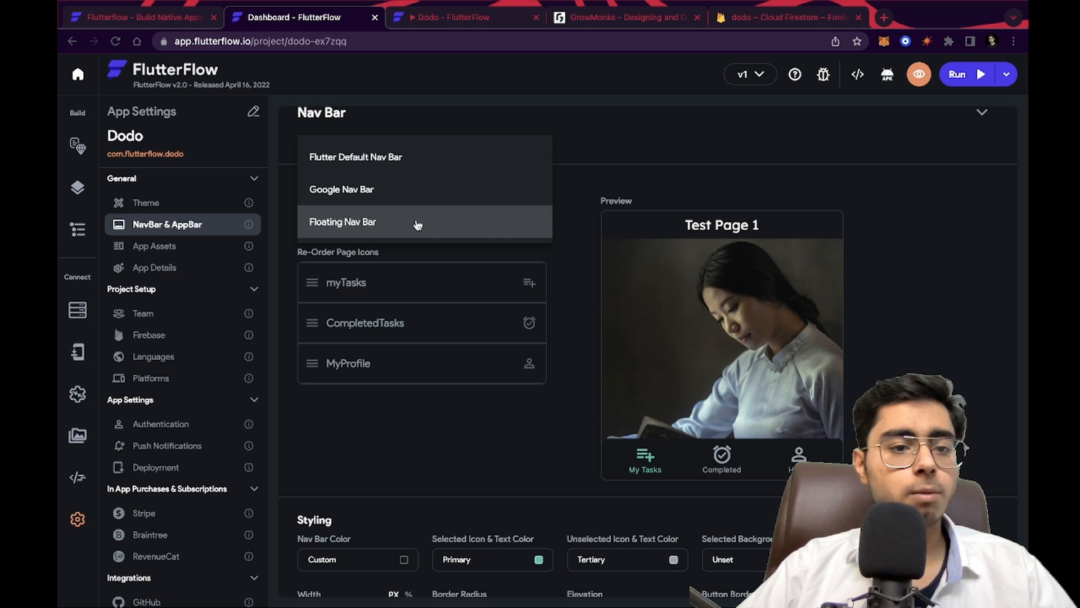
left_click(402, 159)
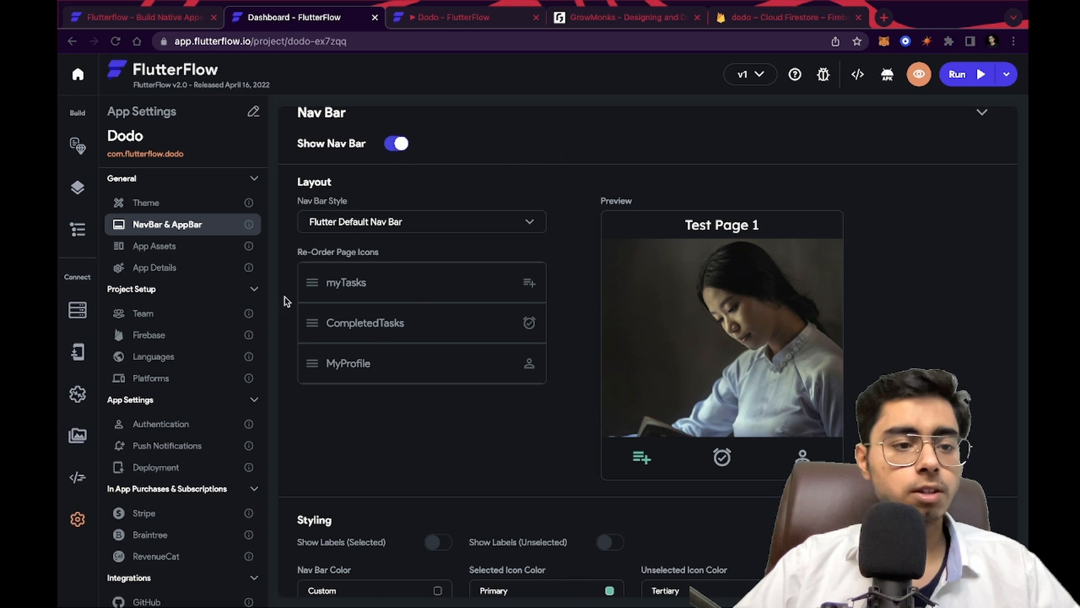
Review the App Assets, Stripe, Braintree and RevenueCat settings, then return to the page builder
left_click(148, 248)
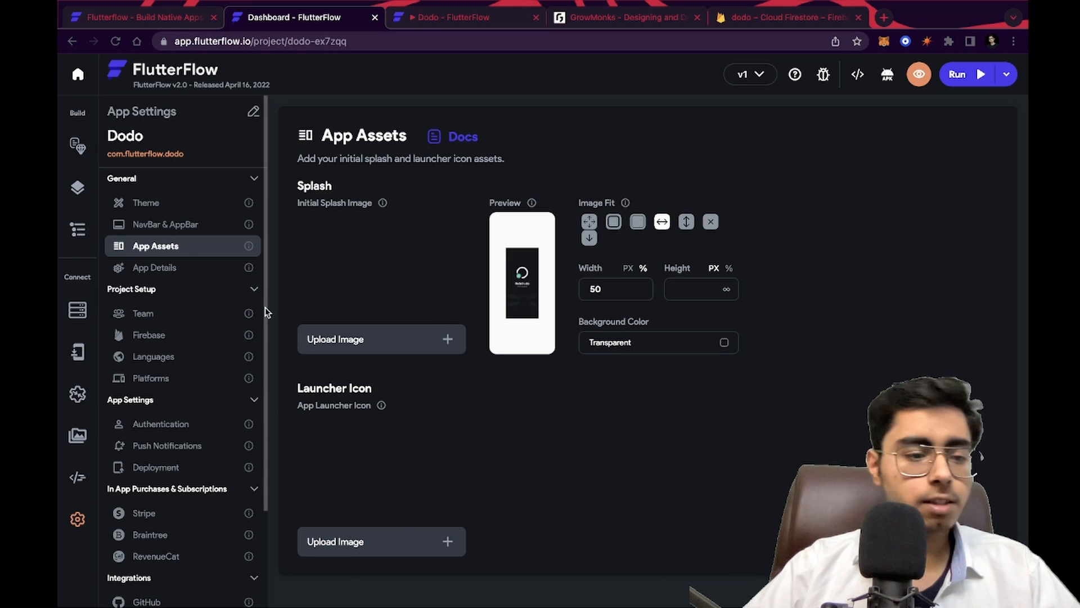
scroll(160, 443, "down", 3)
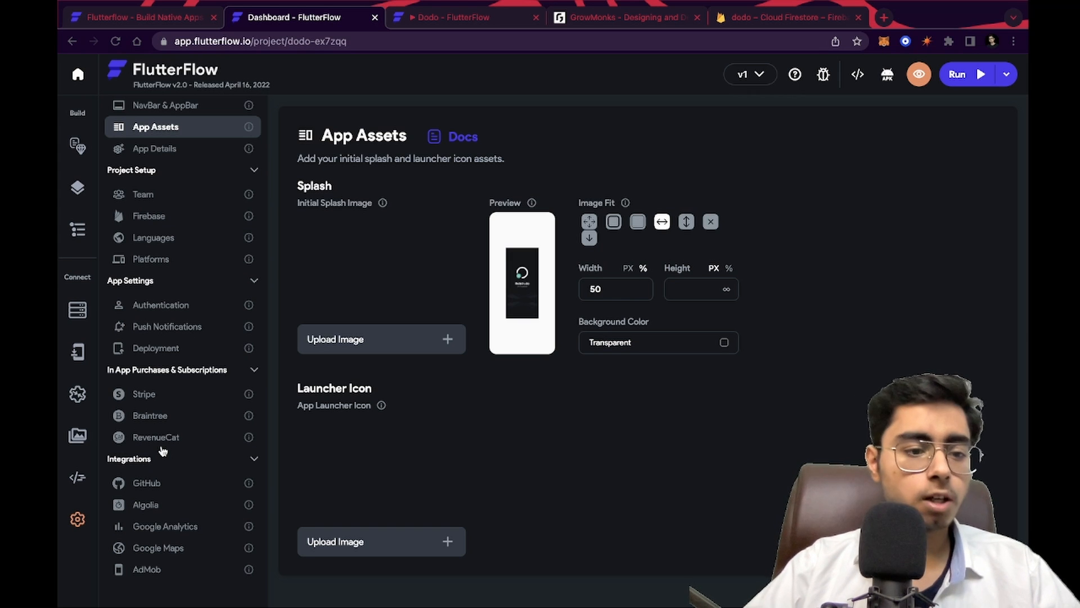
left_click(154, 395)
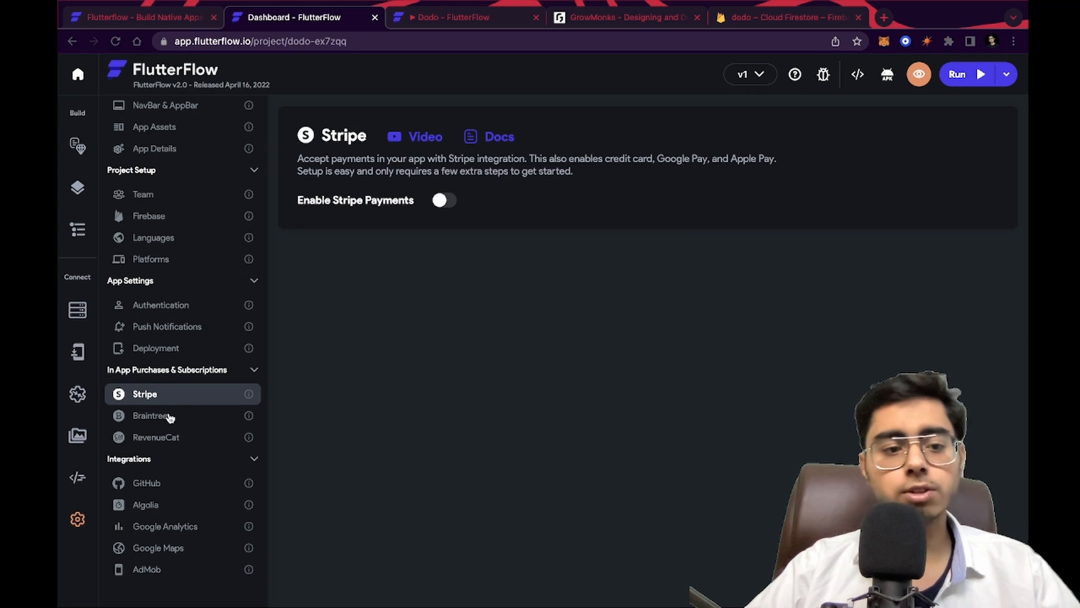
left_click(162, 417)
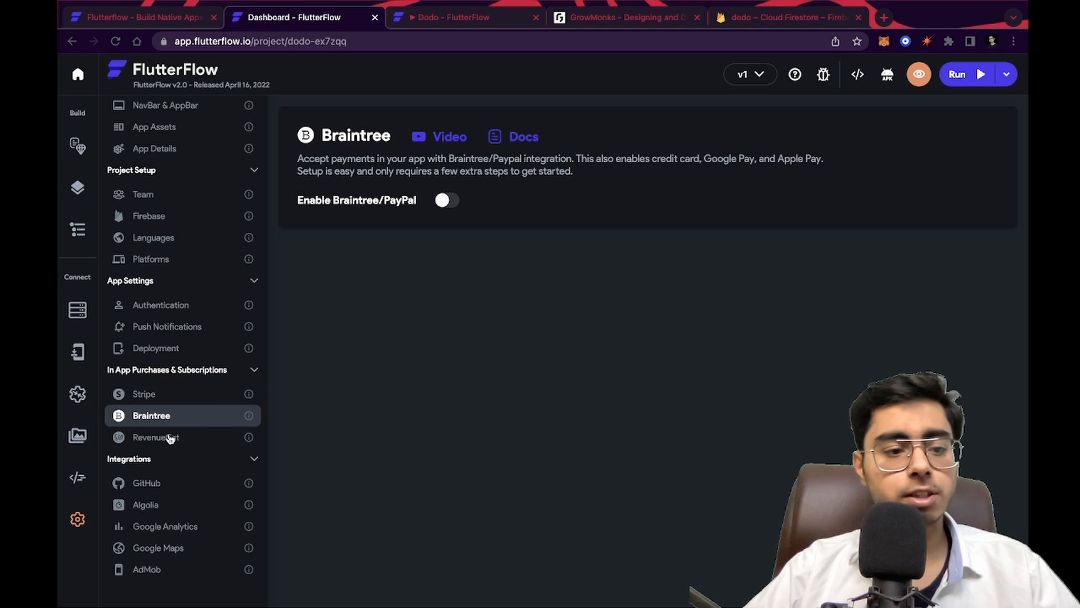
left_click(170, 439)
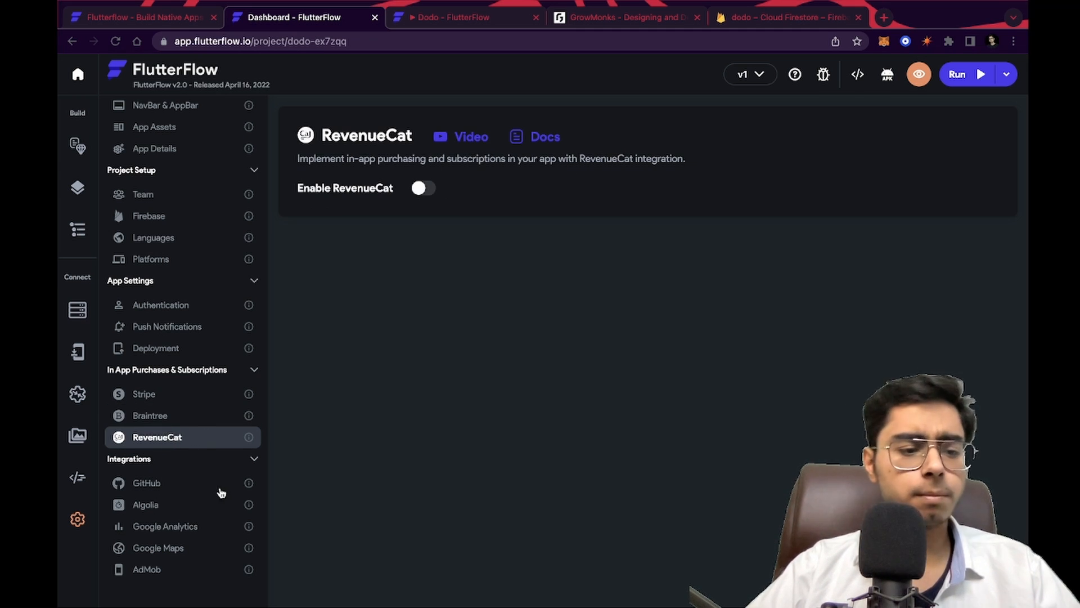
scroll(179, 332, "up", 3)
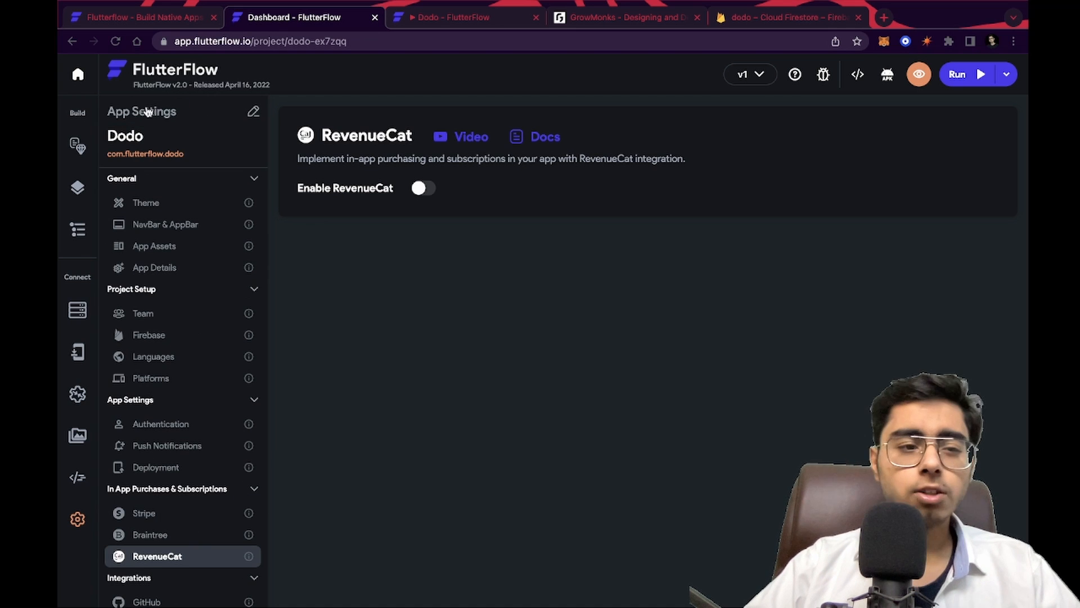
left_click(78, 145)
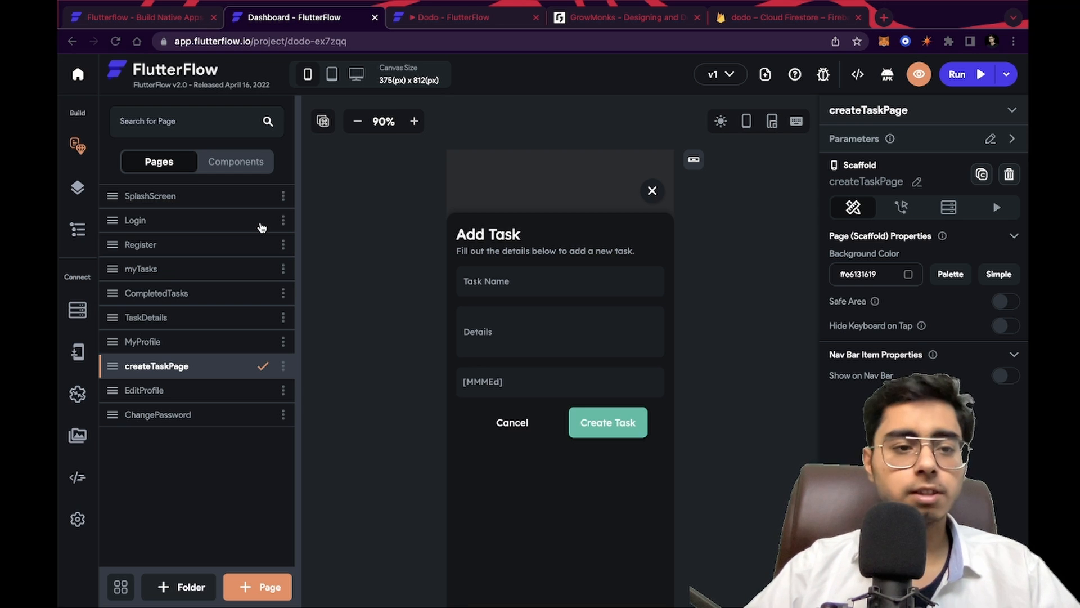
Switch to the running app preview and open the Register screen
left_click(439, 23)
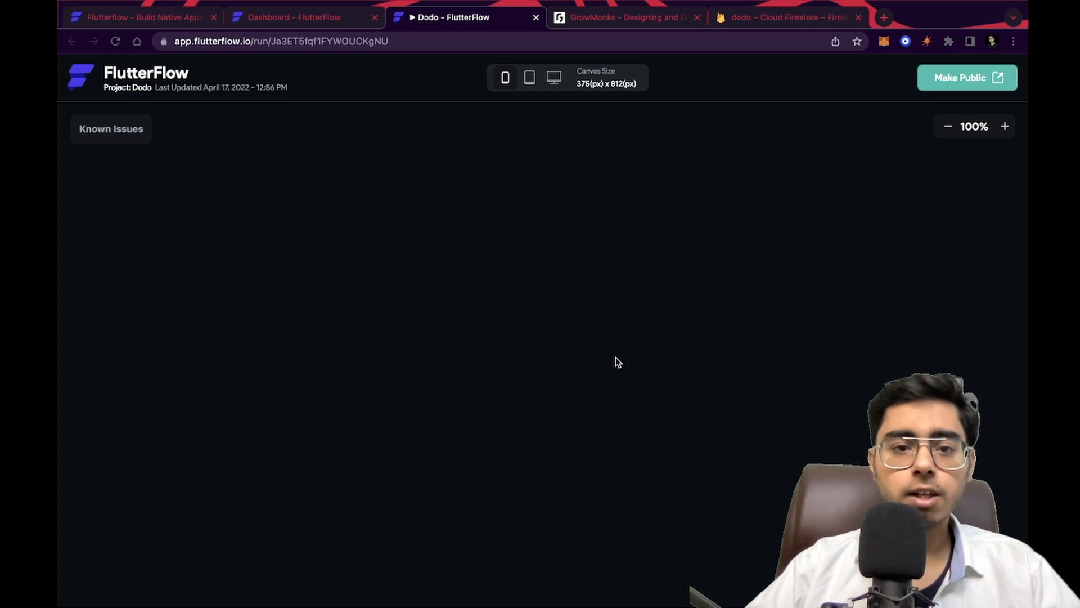
scroll(685, 505, "down", 3)
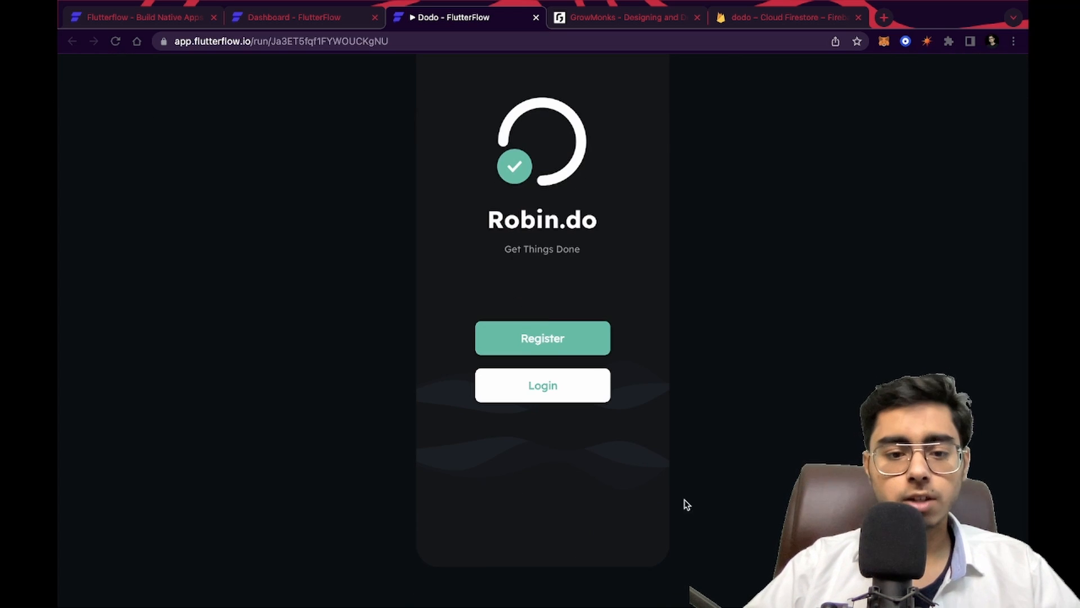
left_click(555, 339)
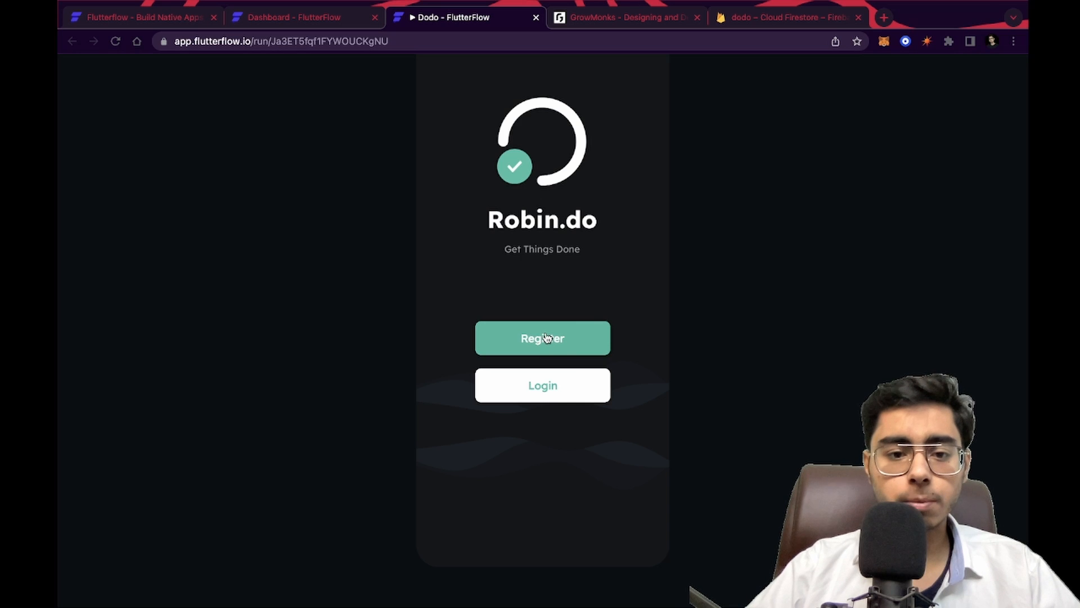
Register a new account with the user's full name, e-mail address and a password entered twice
left_click(497, 185)
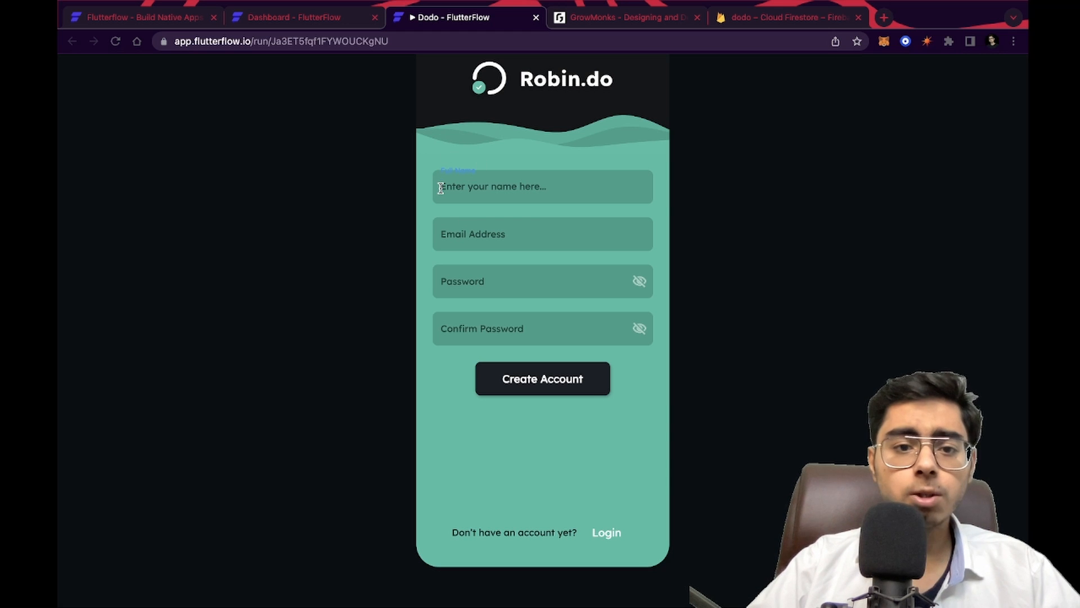
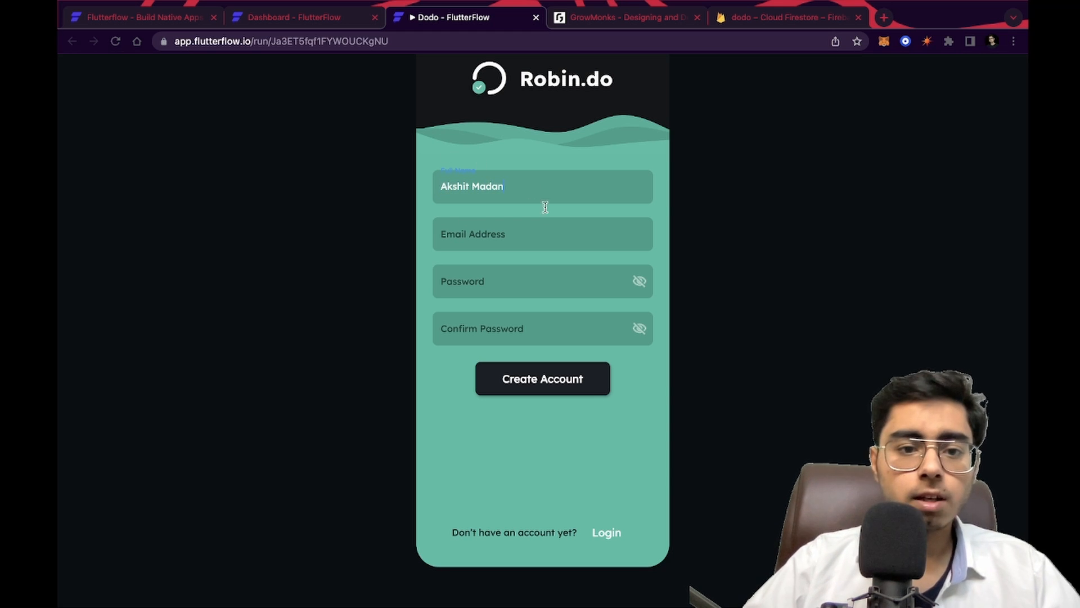
left_click(492, 240)
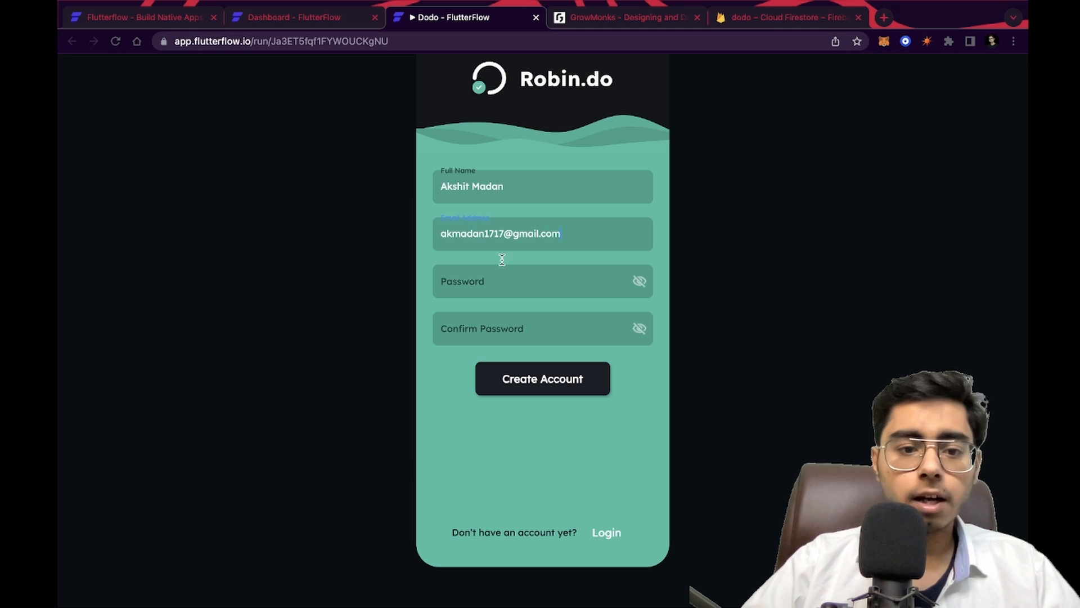
left_click(493, 282)
type("123")
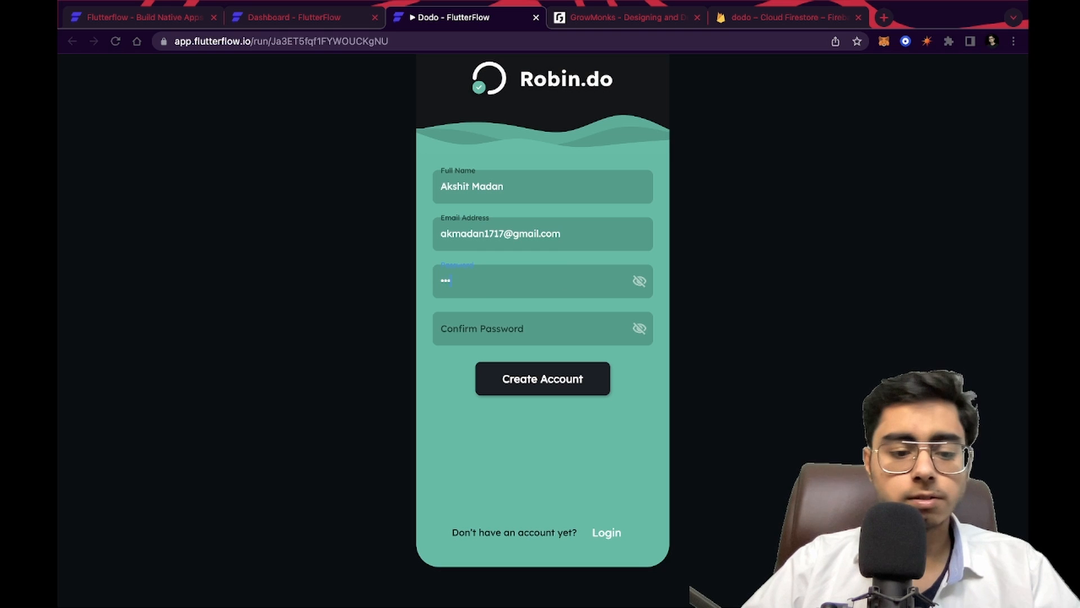
left_click(501, 323)
type("123")
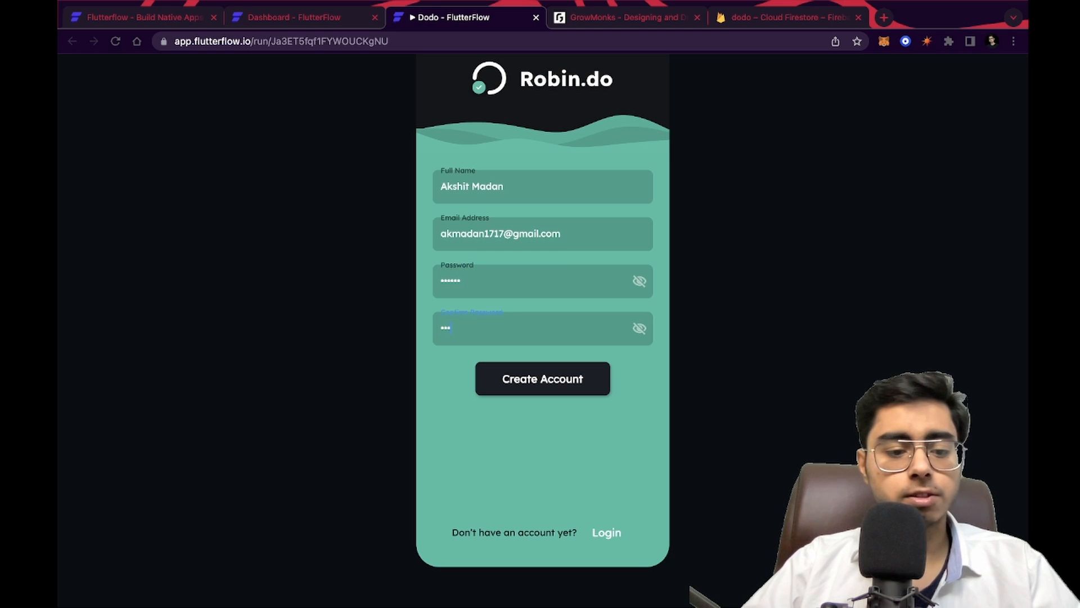
left_click(554, 379)
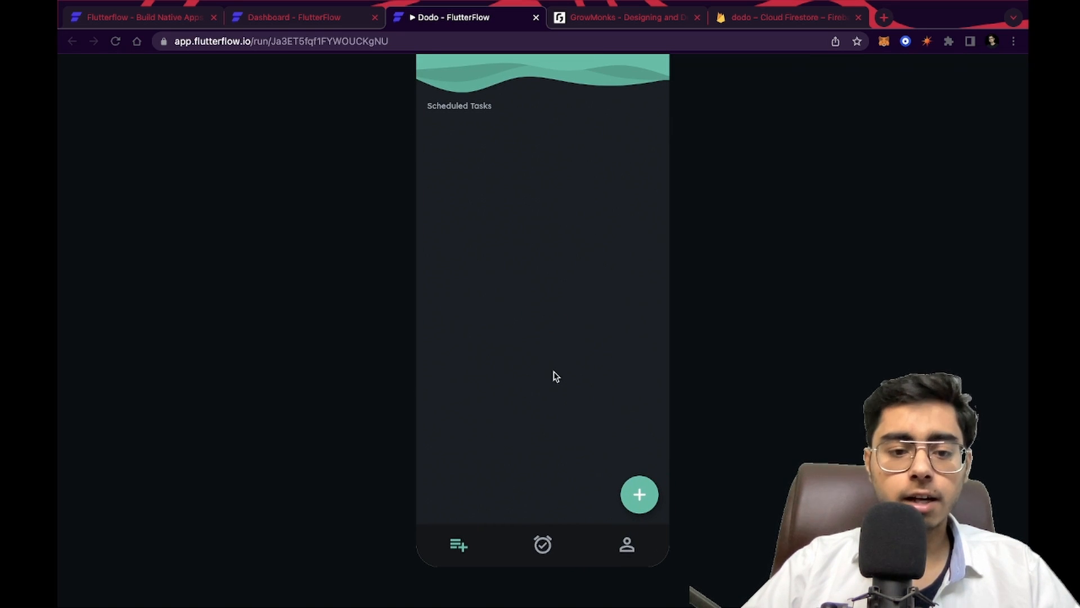
Create a task named Drink Water with details 5-8 glasses, due today at 20:32
left_click(646, 493)
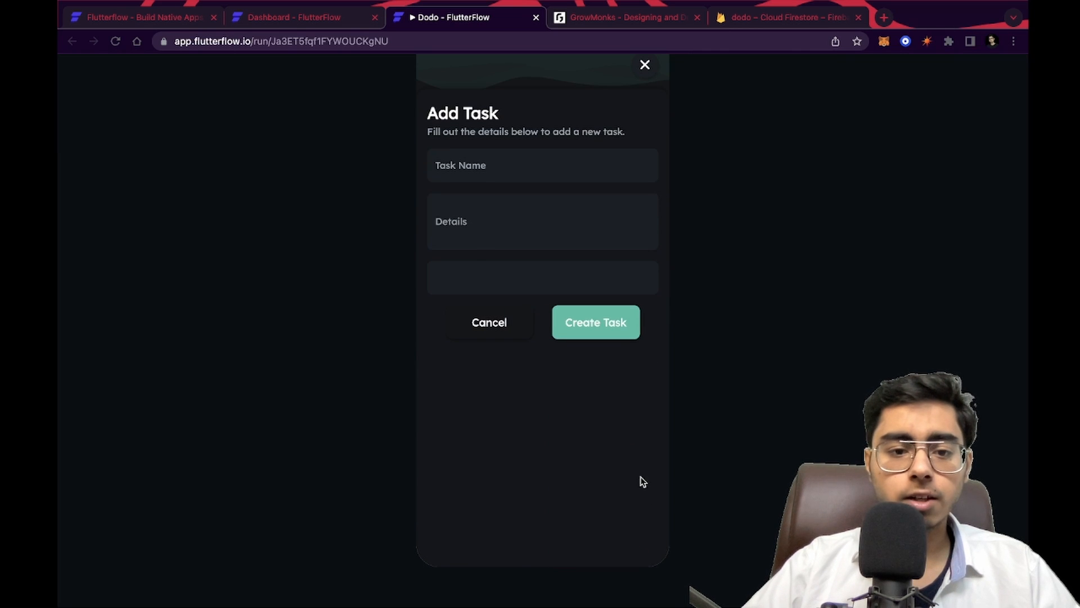
left_click(484, 160)
type("Dr")
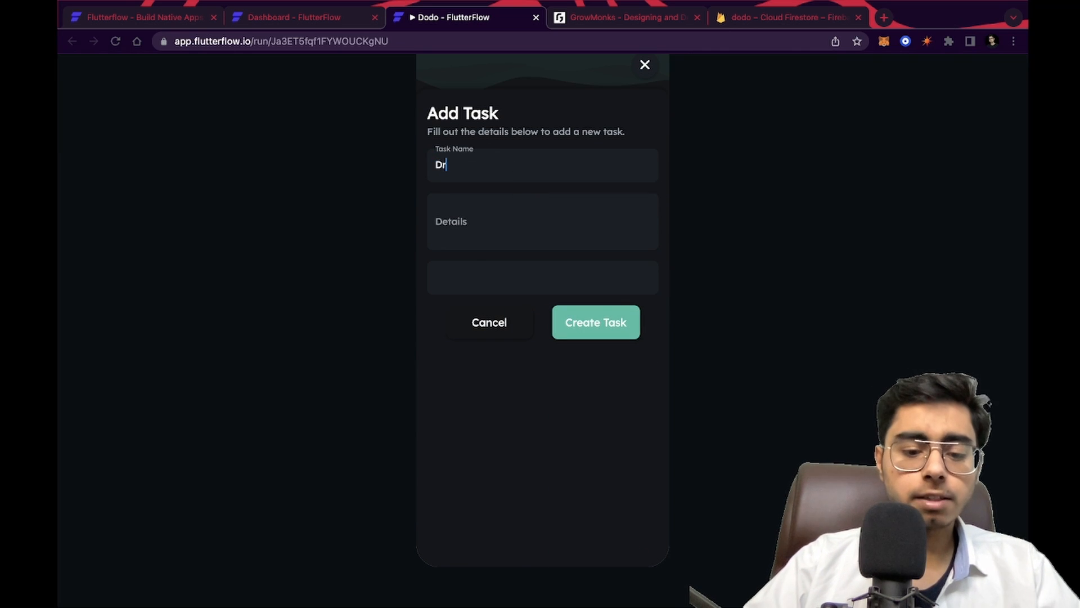
type("ink Water")
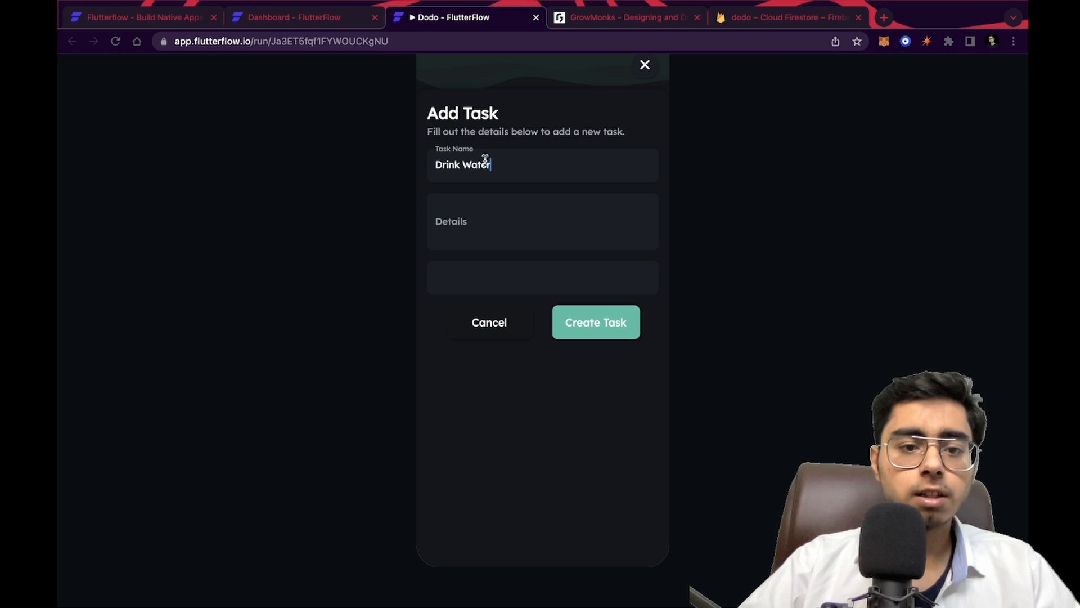
left_click(503, 220)
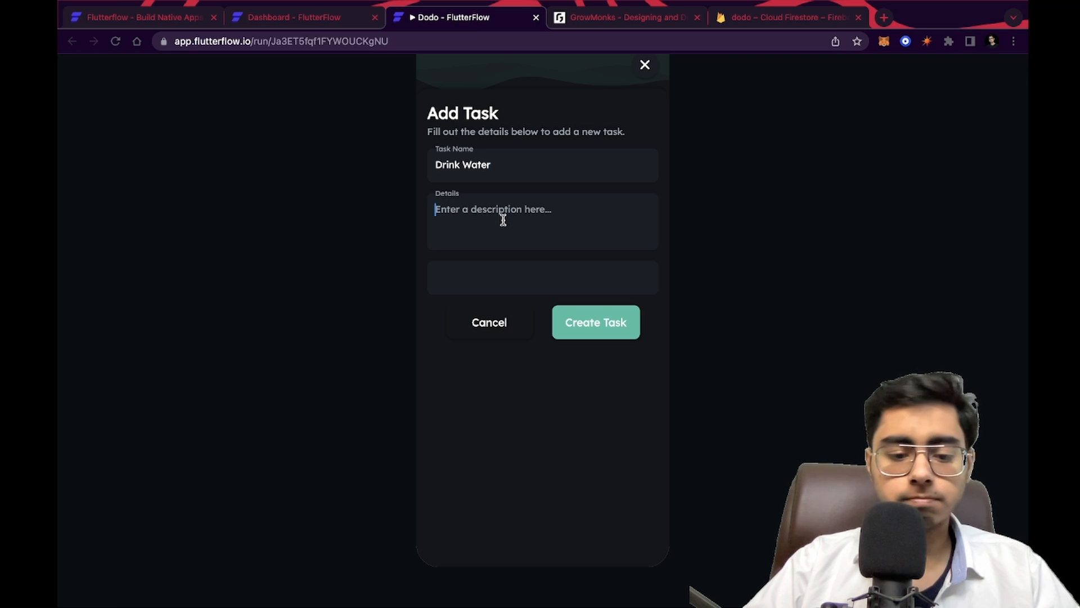
type("5-8 glasses")
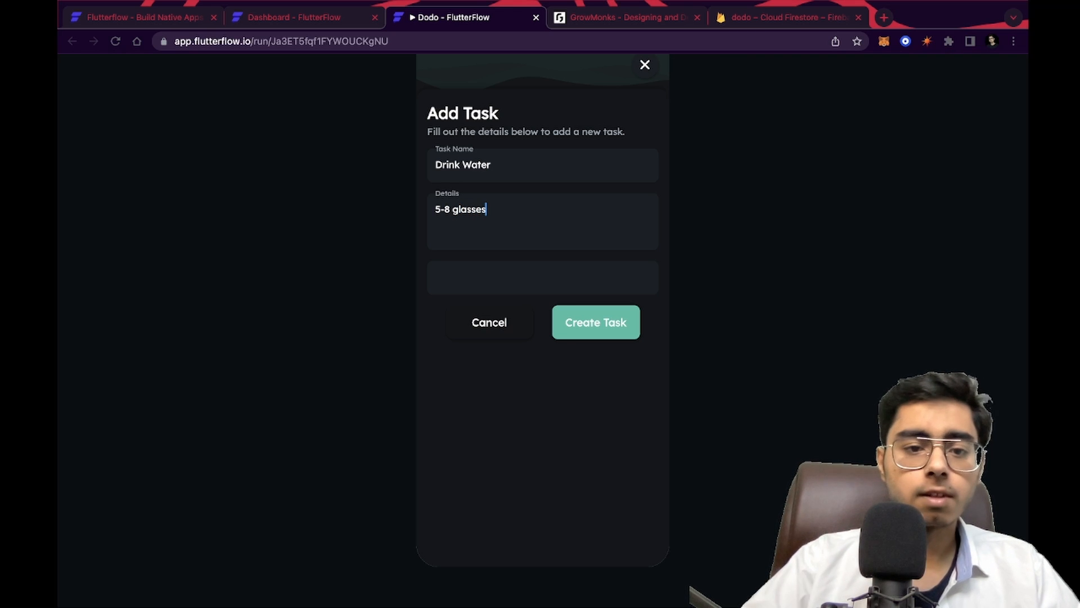
left_click(535, 272)
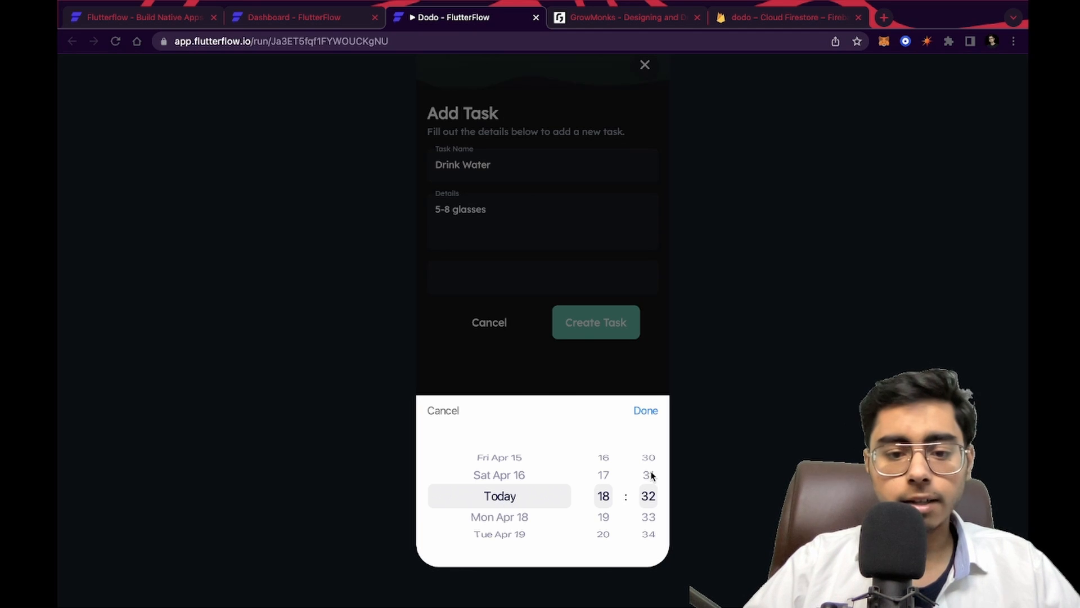
left_click_drag(603, 521, 602, 475)
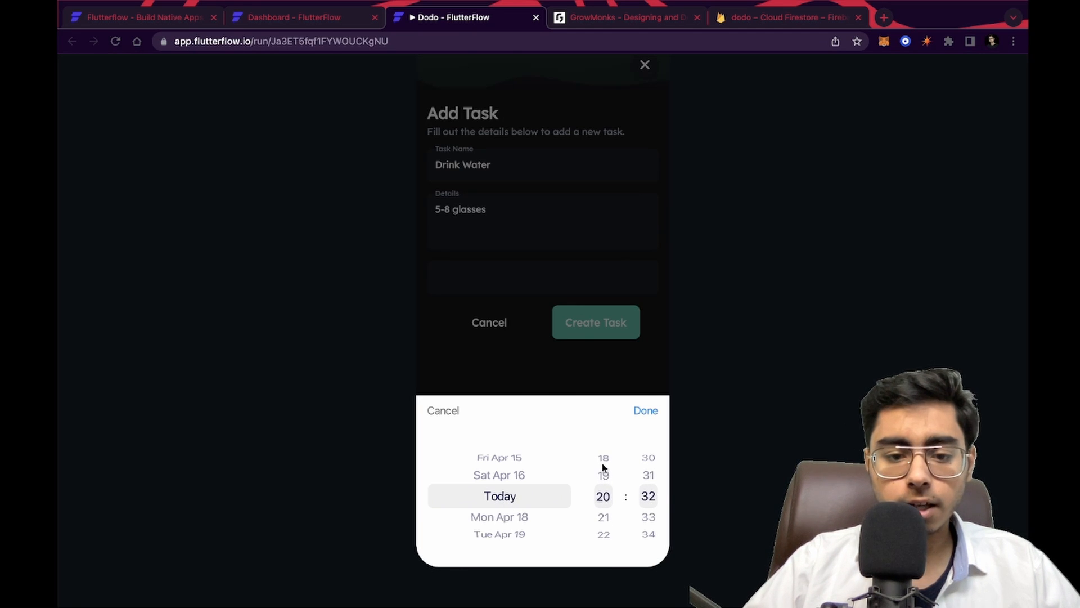
left_click(646, 407)
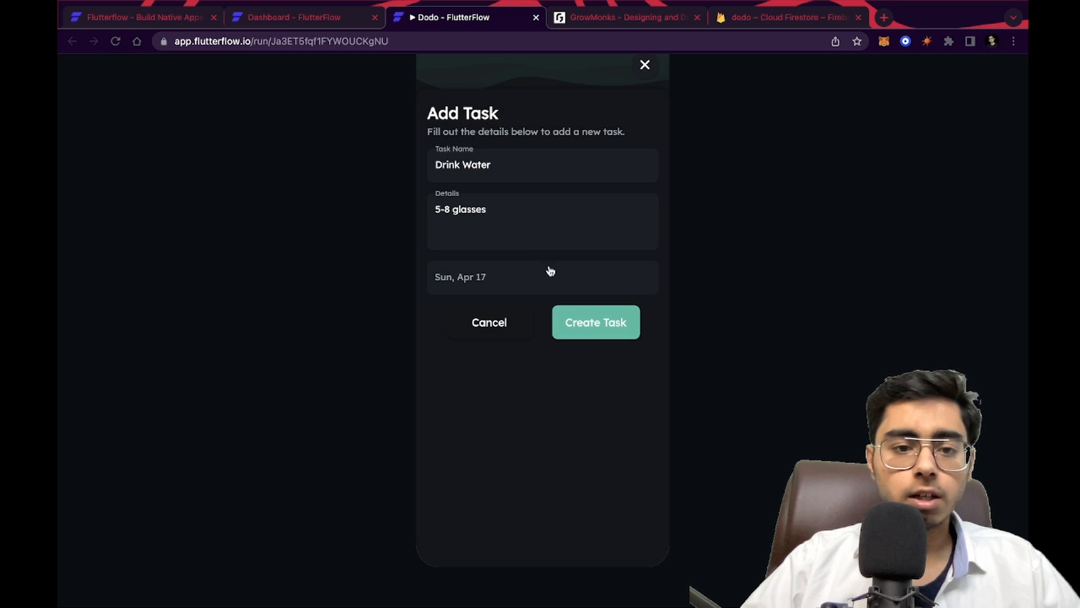
left_click(599, 331)
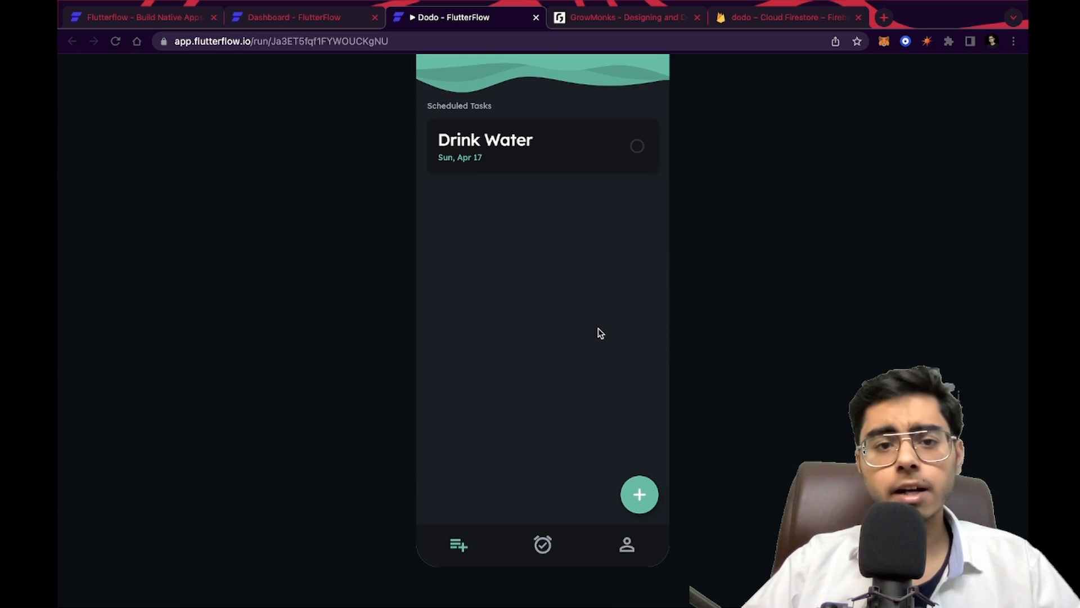
Inspect the ToDoList and Users collections in Cloud Firestore and the Authentication users list in the Firebase console
left_click(777, 18)
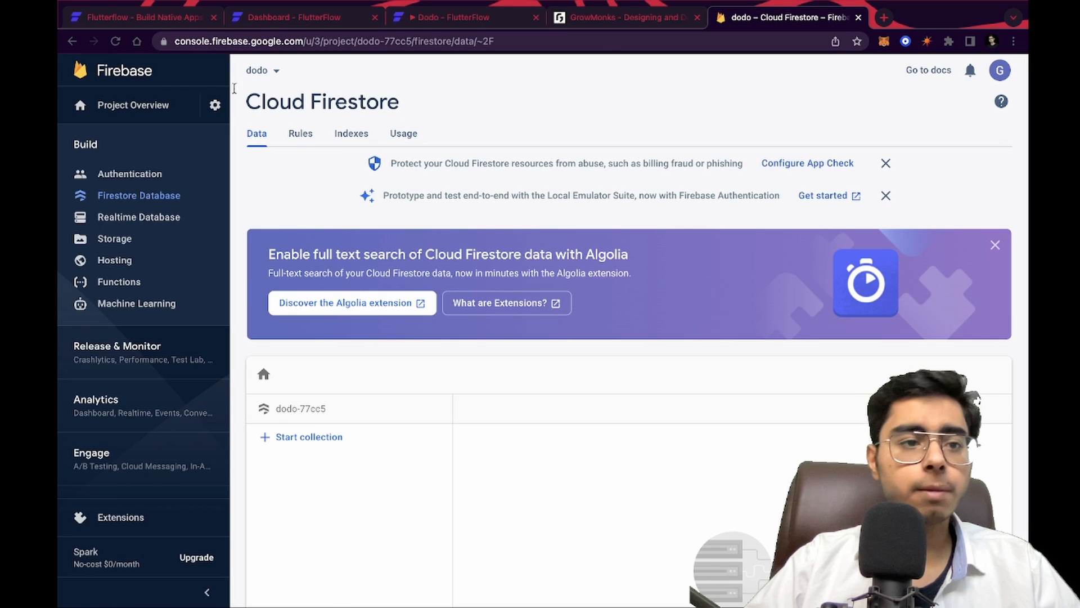
left_click(115, 41)
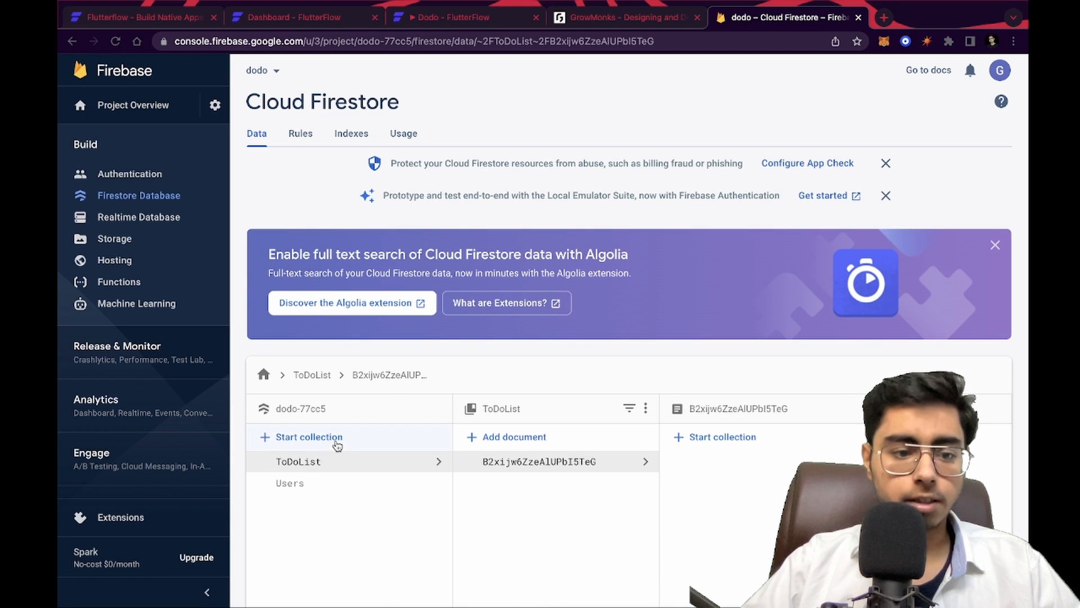
scroll(362, 535, "down", 5)
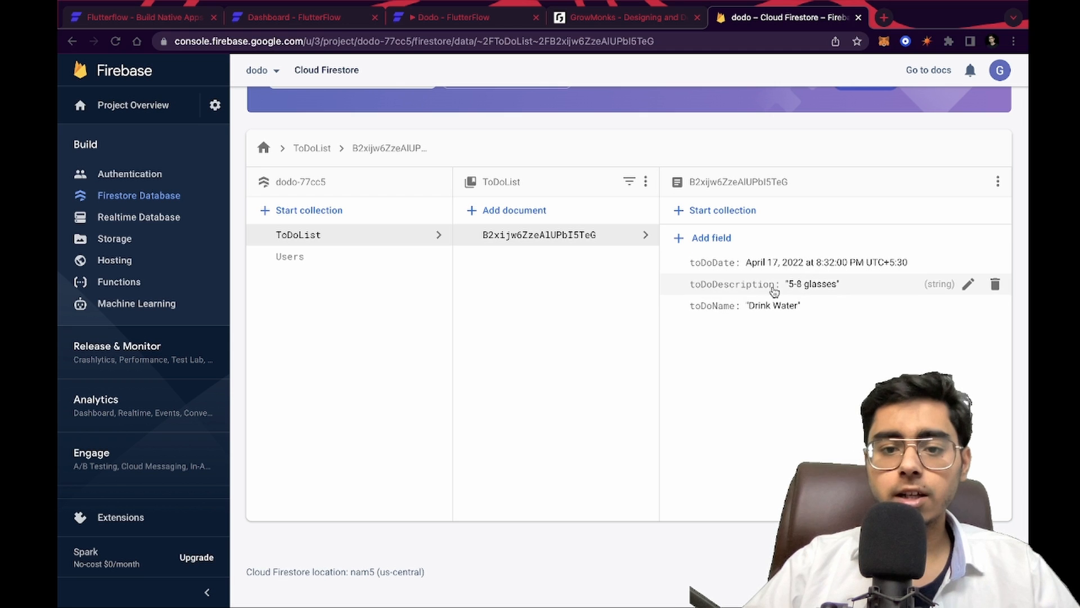
left_click(309, 264)
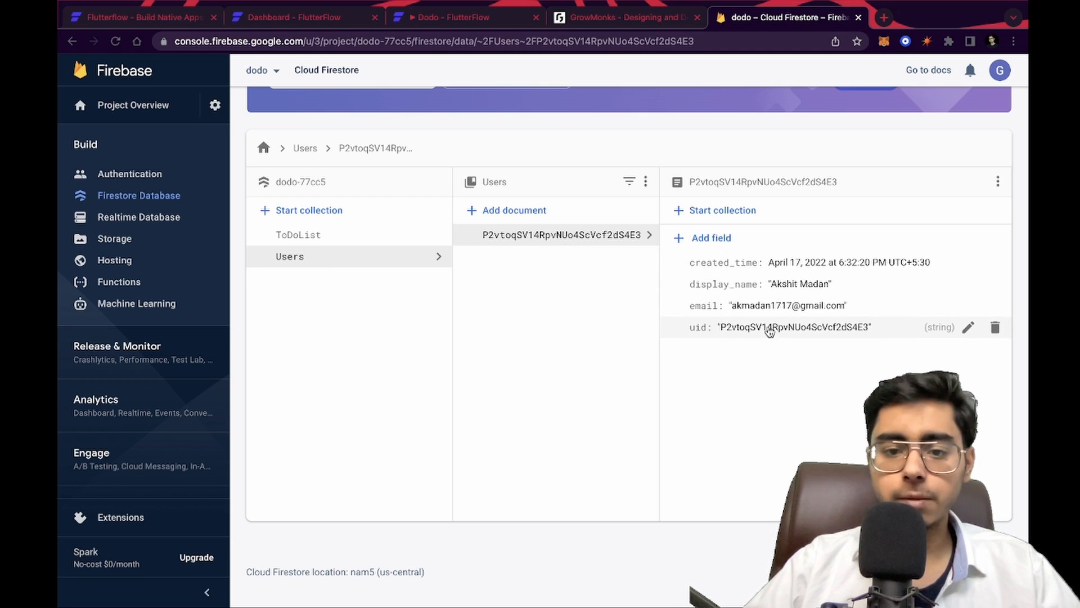
left_click(146, 179)
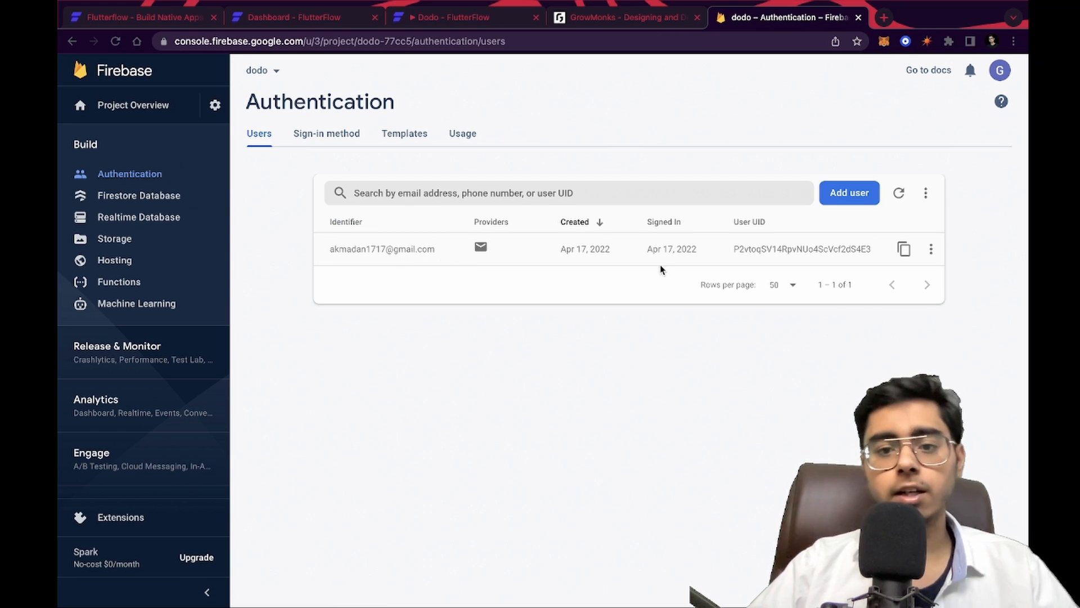
Browse the preview app's completed tasks, profile and task list screens through the nav bar, then reopen the Add Task form
left_click(610, 18)
left_click(444, 18)
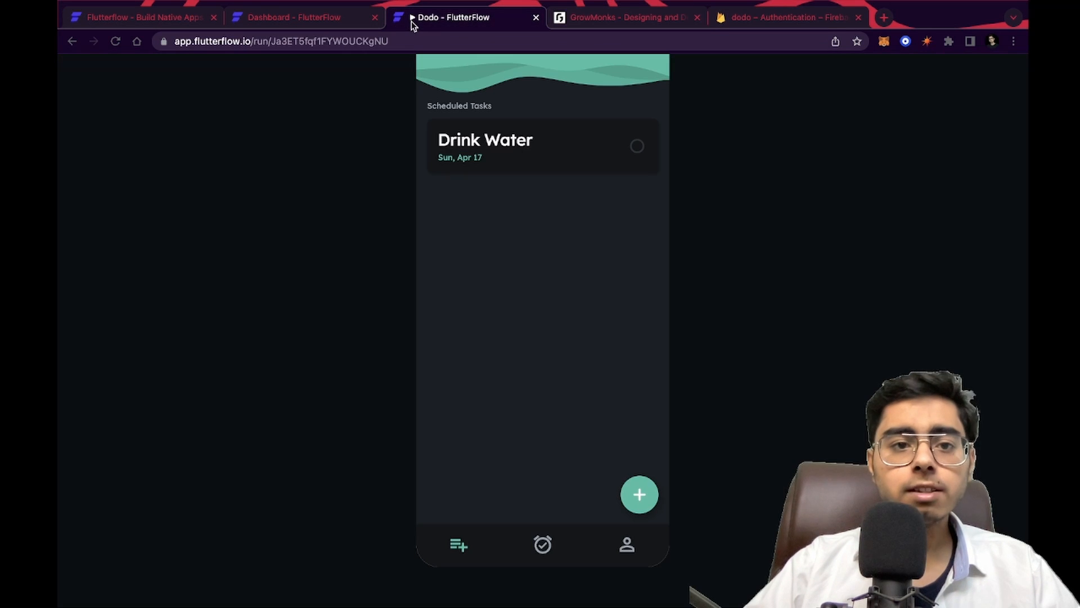
left_click(544, 544)
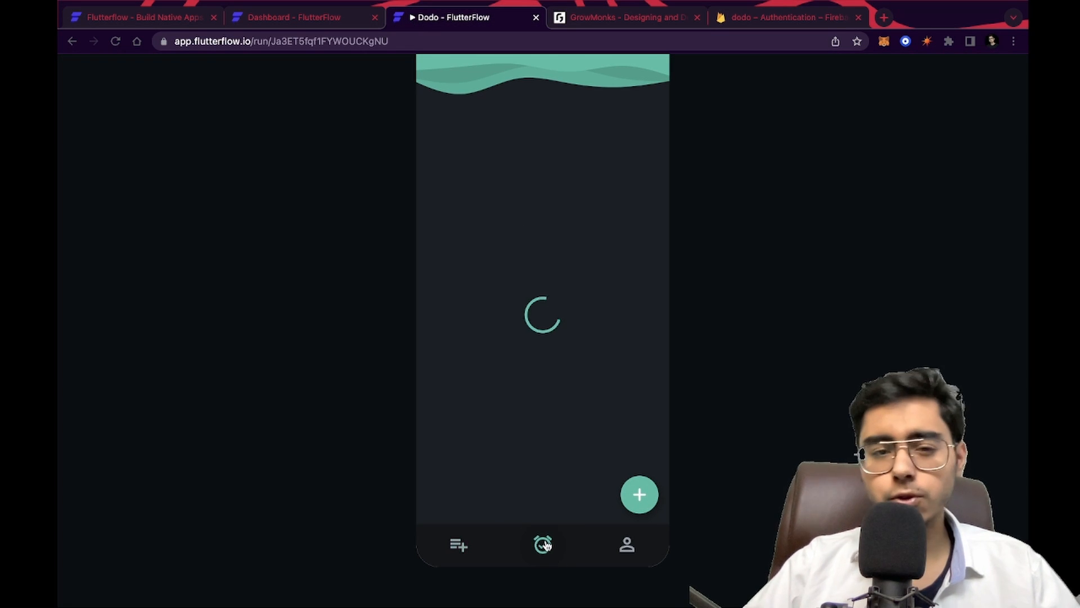
left_click(620, 556)
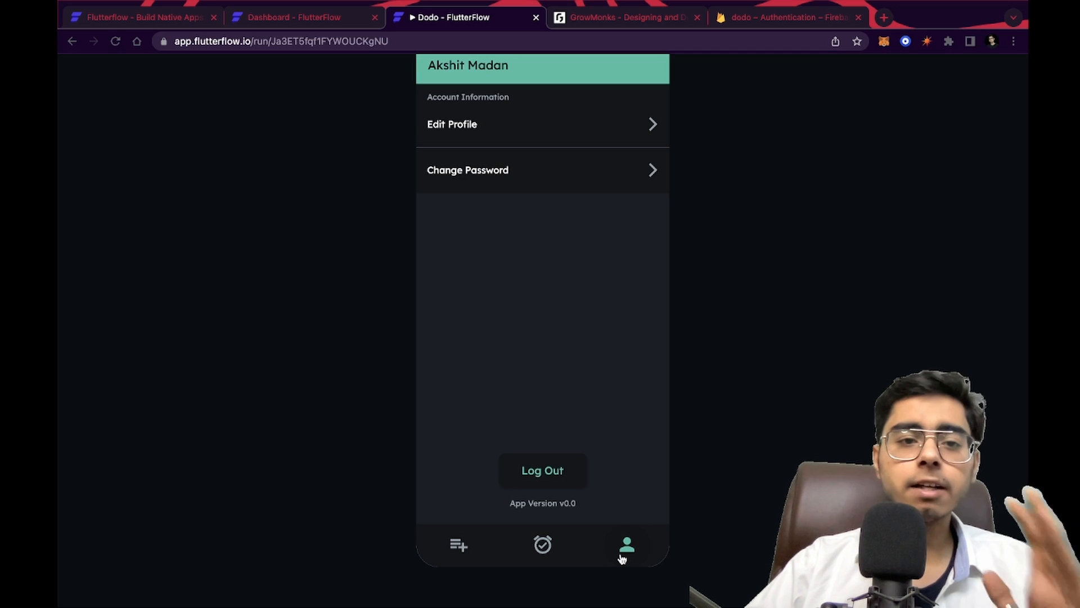
scroll(670, 439, "up", 5)
scroll(671, 441, "down", 3)
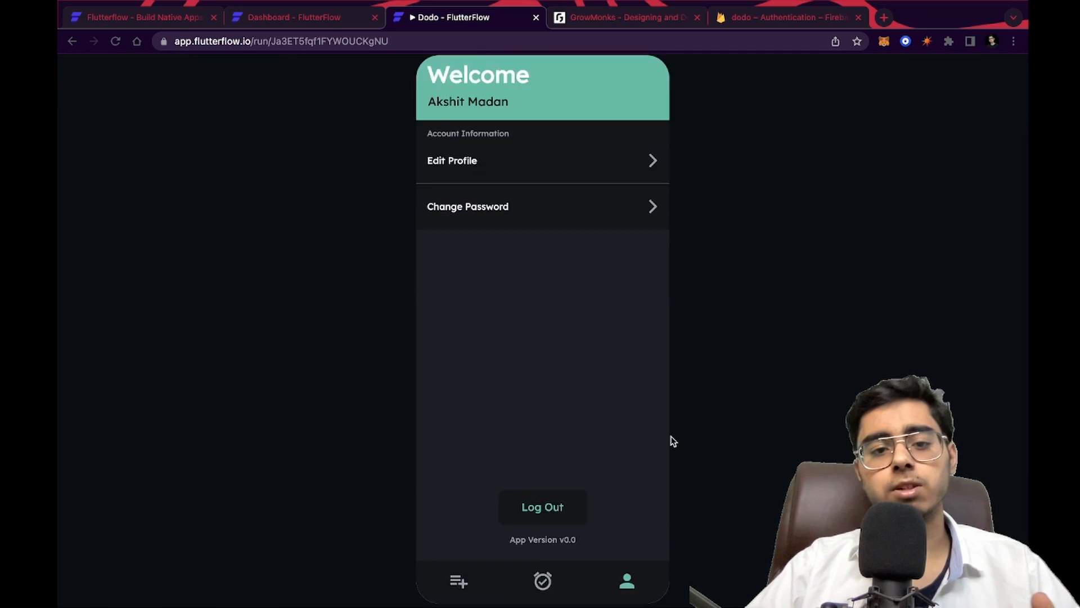
scroll(671, 442, "up", 3)
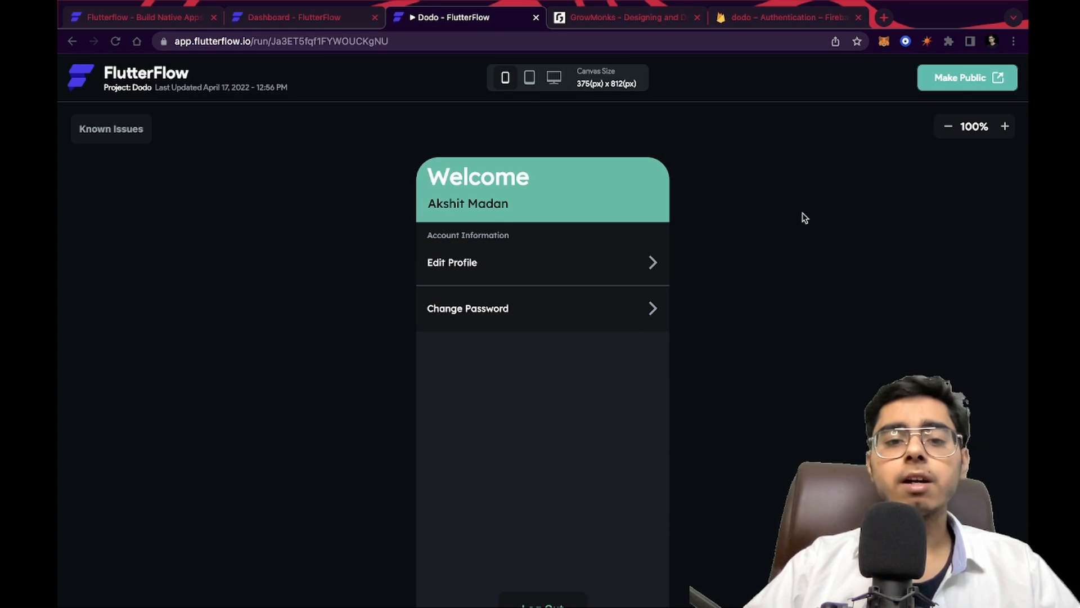
scroll(804, 218, "down", 3)
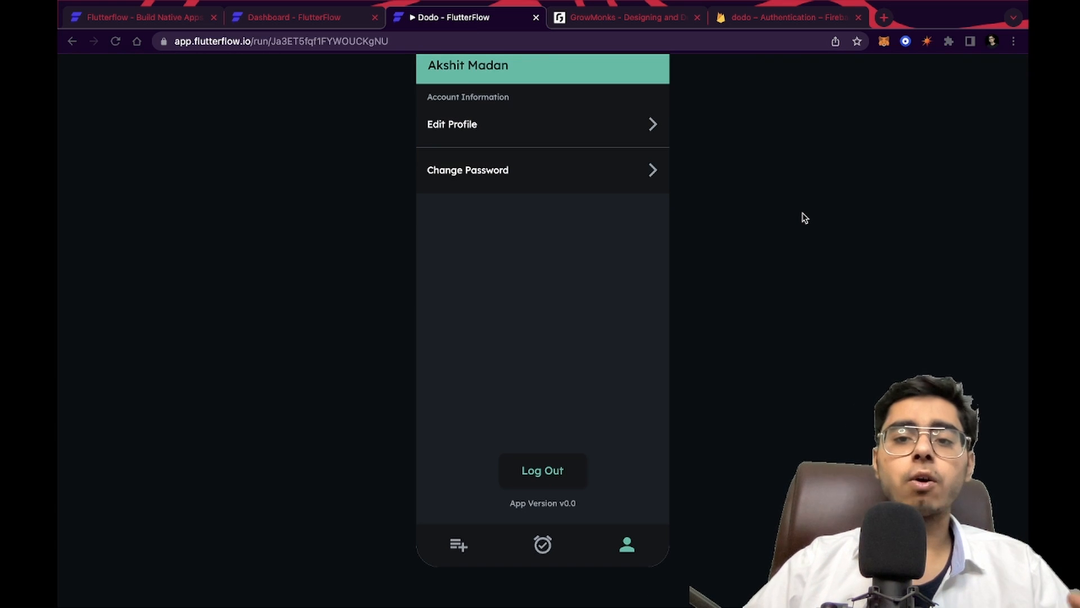
scroll(804, 217, "up", 3)
scroll(715, 363, "down", 3)
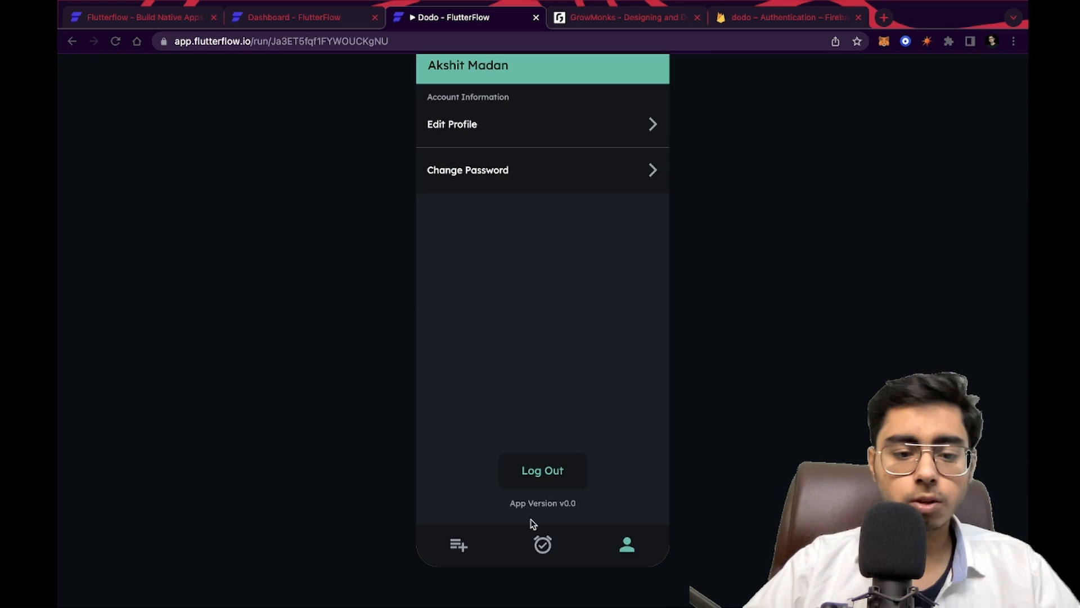
left_click(539, 541)
left_click(627, 541)
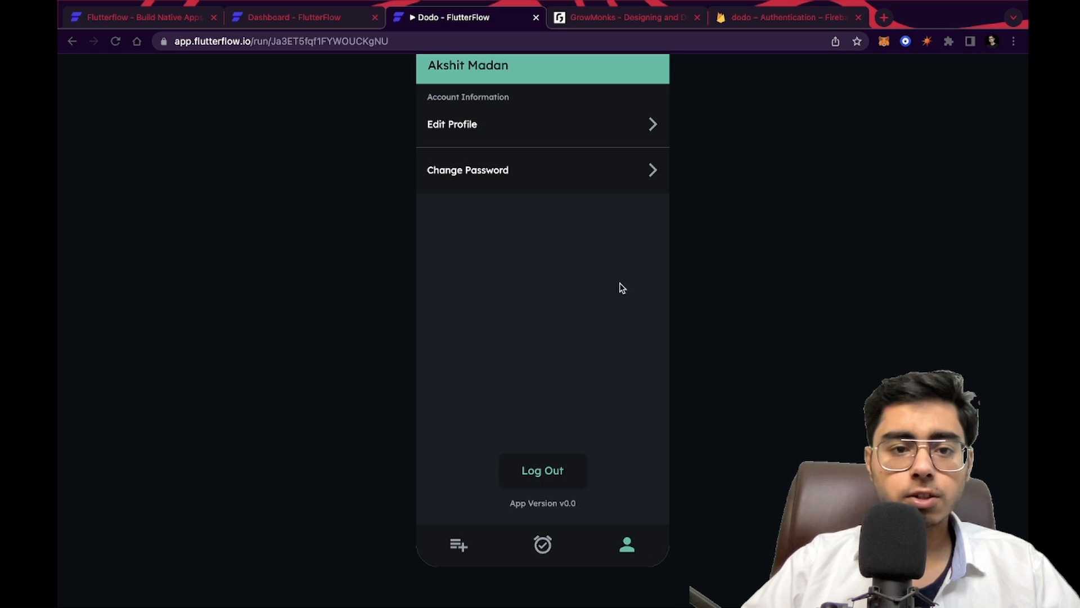
left_click(459, 544)
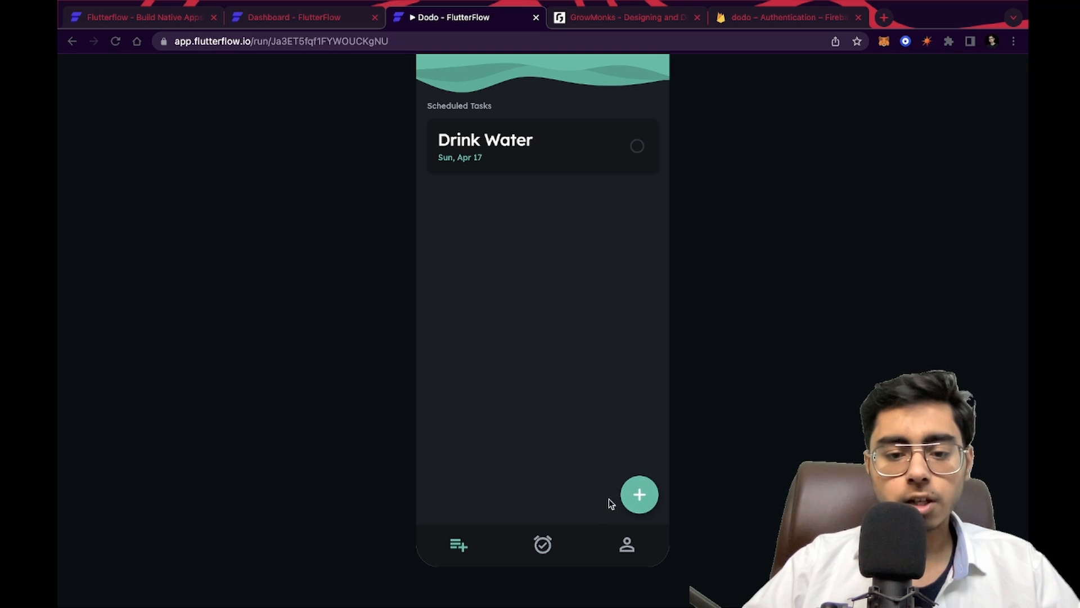
left_click(640, 495)
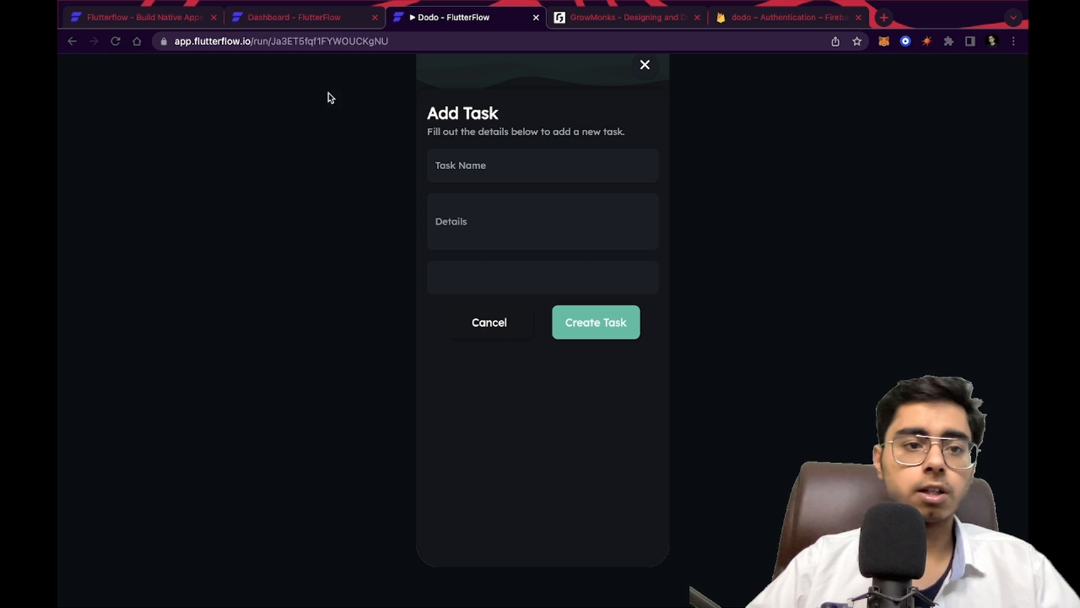
Duplicate the Details text field of createTaskPage and paste the copy at the end of the Add Task form's column
left_click(292, 17)
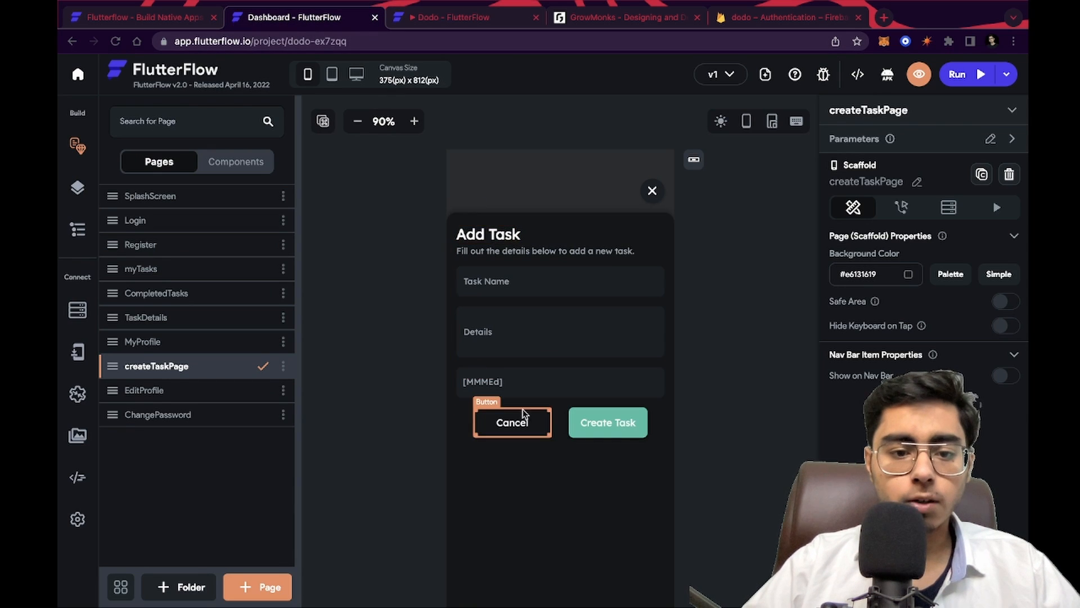
left_click(471, 482)
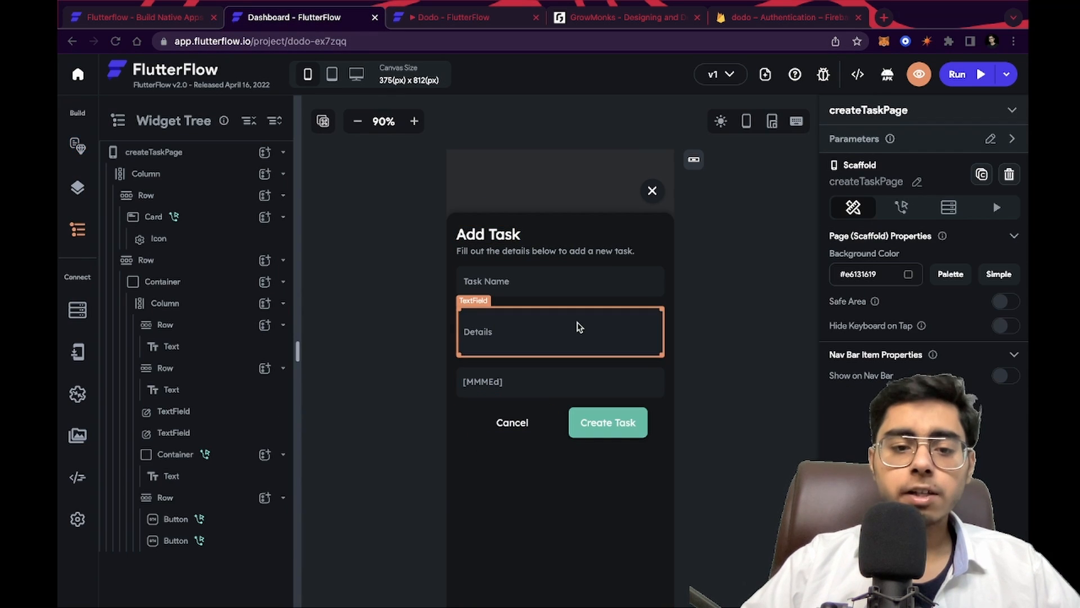
left_click(579, 328)
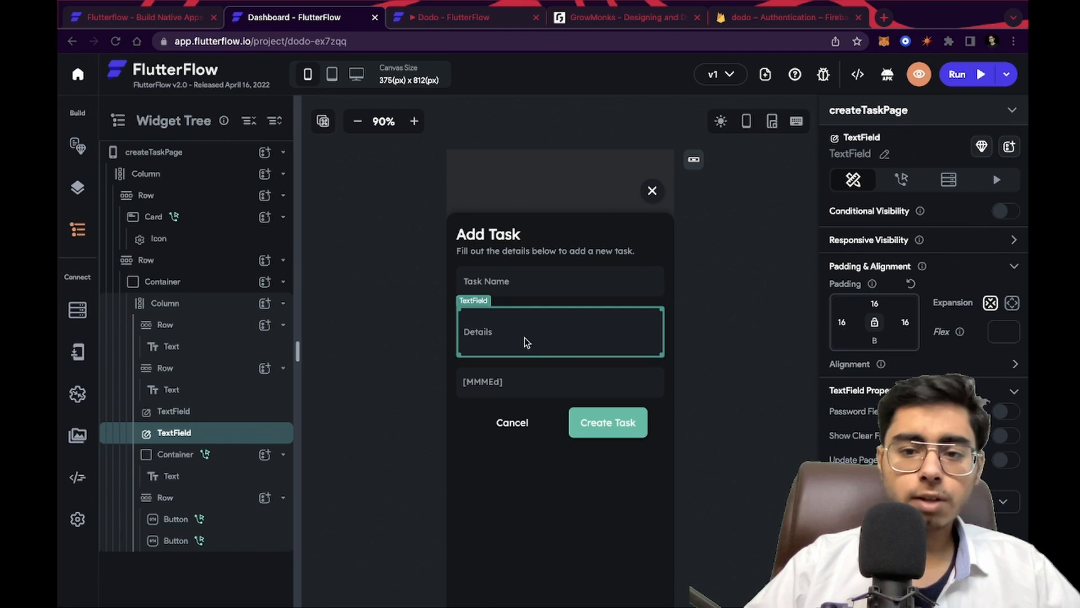
key("ctrl+c")
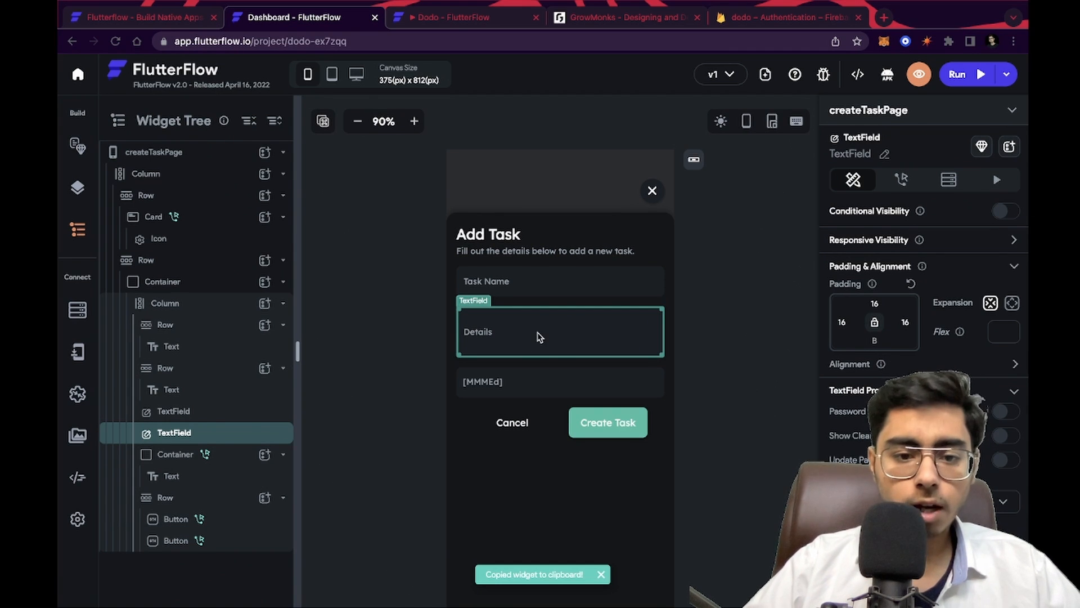
left_click_drag(538, 337, 534, 471)
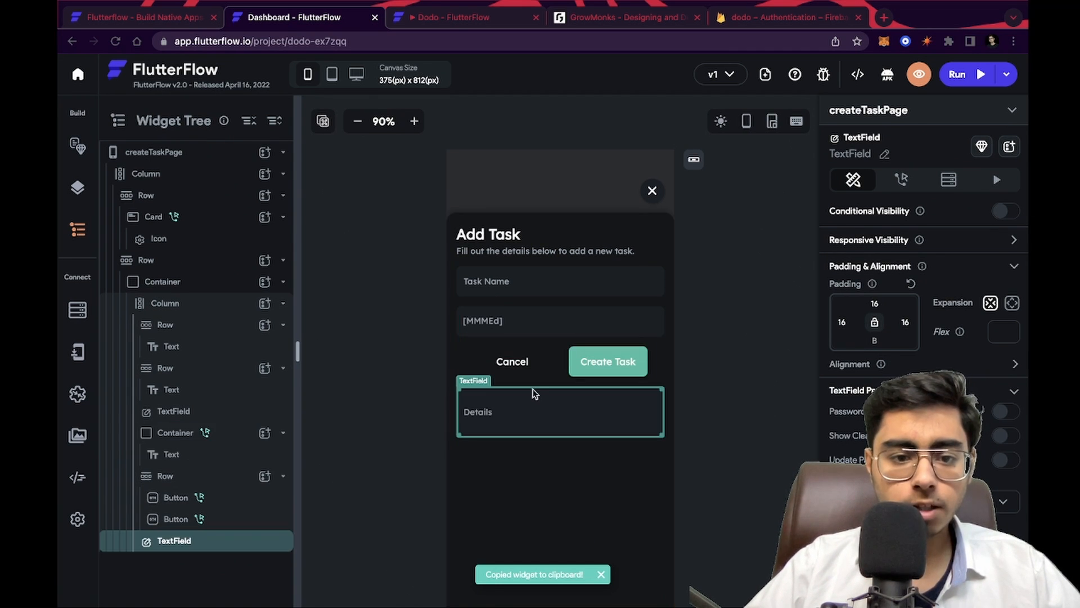
key("ctrl+z")
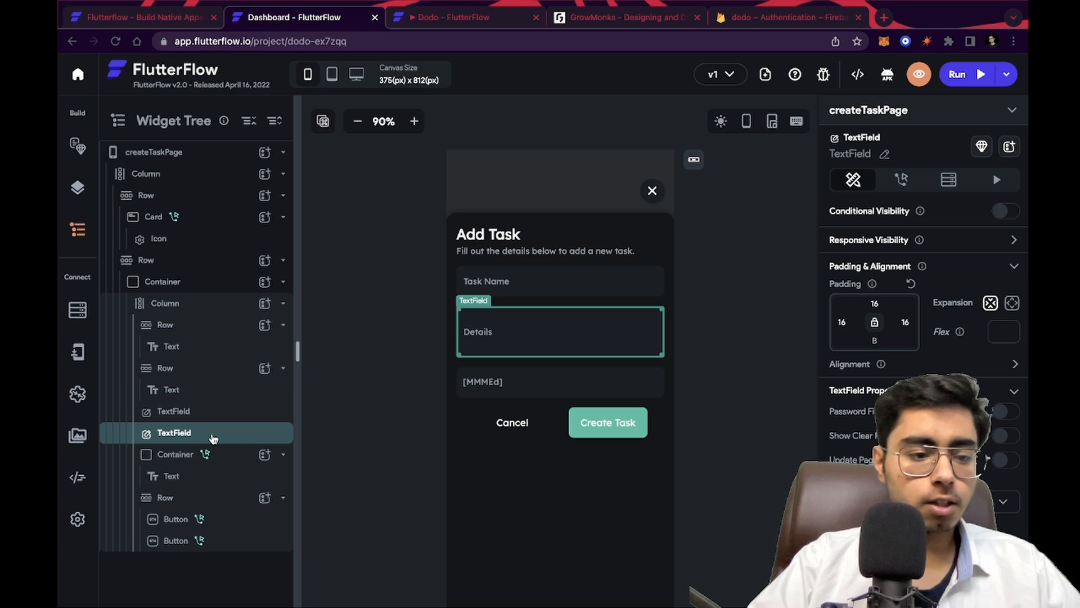
key("ctrl+c")
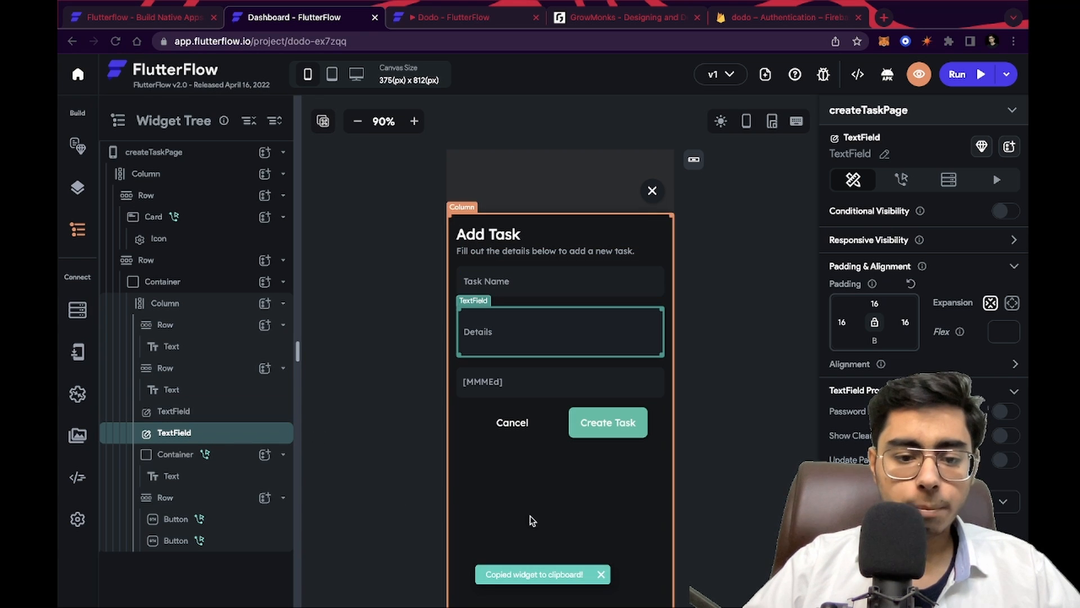
left_click(535, 478)
key("ctrl+v")
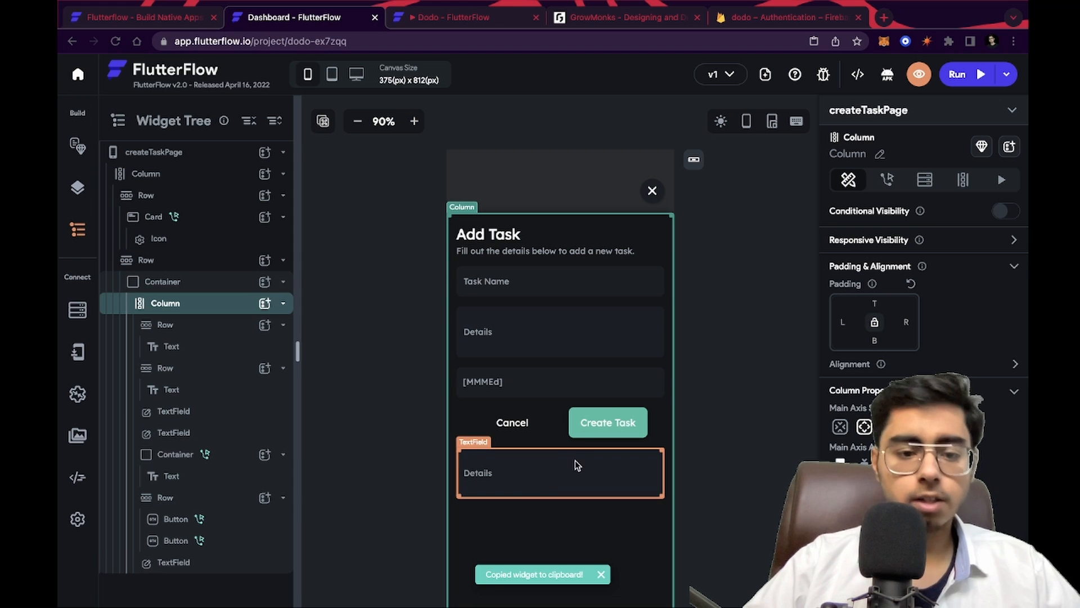
Set the duplicated text field's label text to Priority
left_click(517, 336)
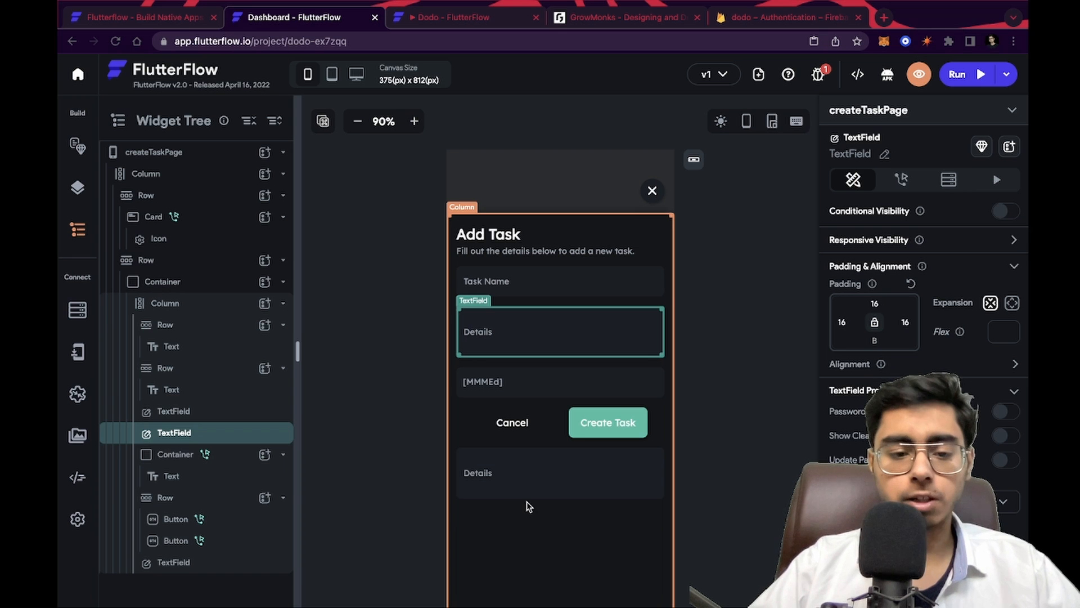
left_click(531, 484)
scroll(463, 357, "down", 2)
left_click(463, 358)
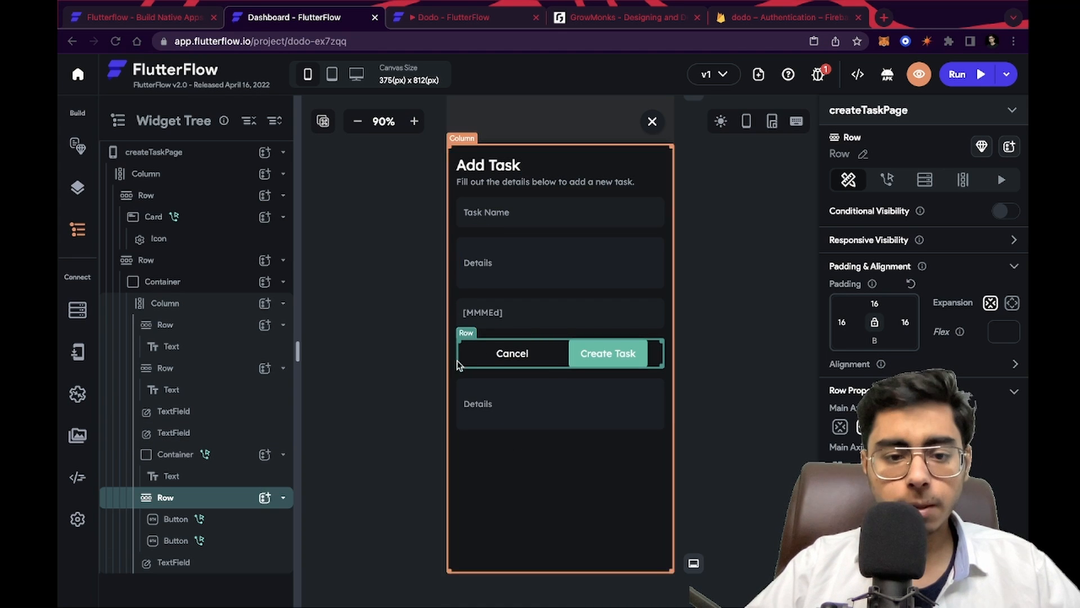
left_click(491, 411)
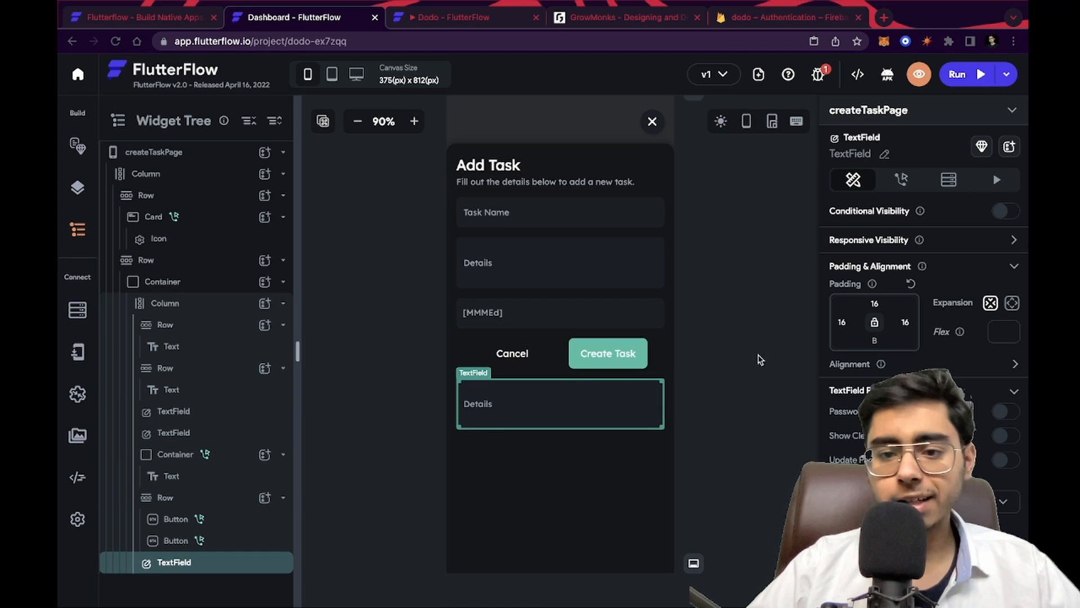
scroll(897, 291, "down", 10)
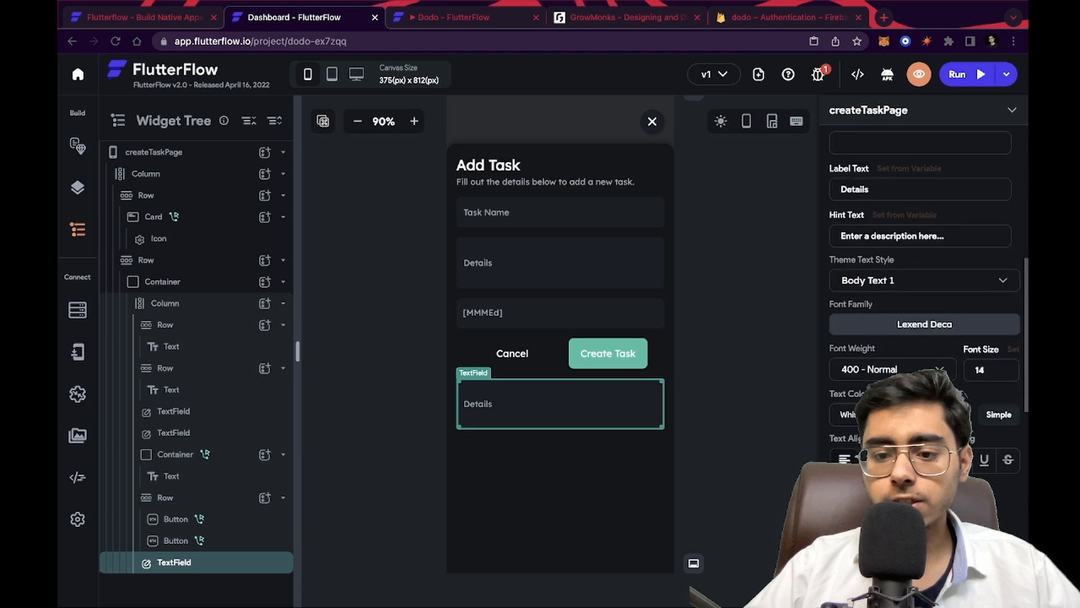
scroll(897, 291, "up", 10)
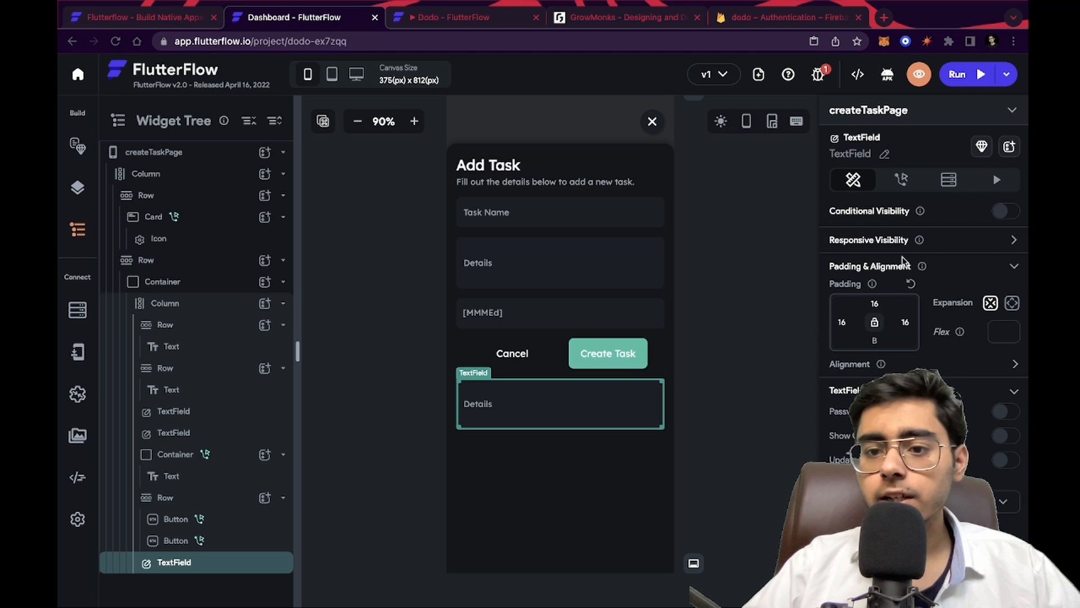
scroll(923, 281, "down", 3)
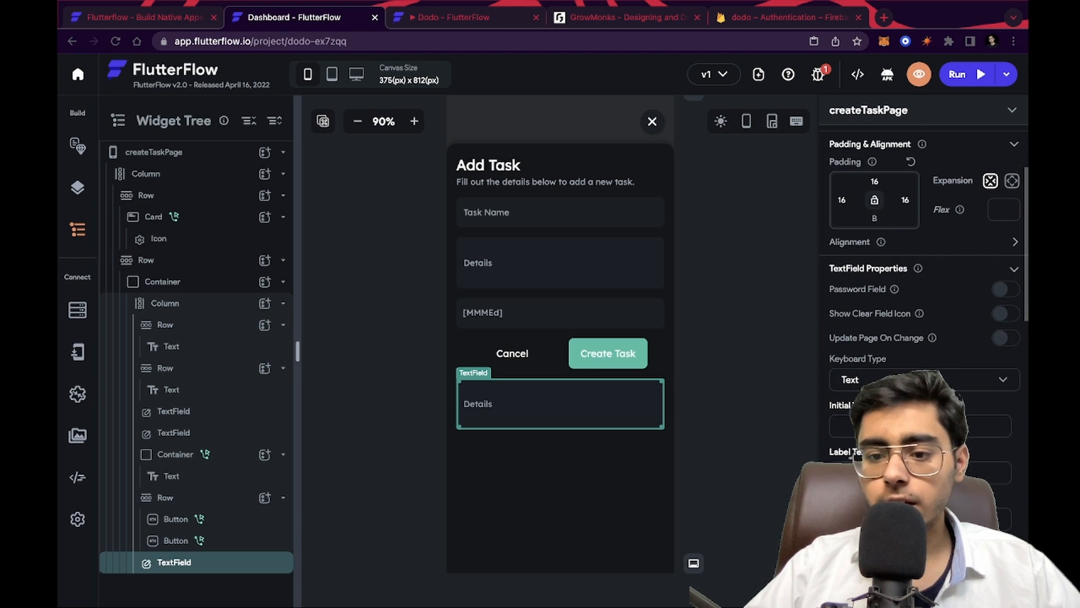
scroll(925, 240, "down", 2)
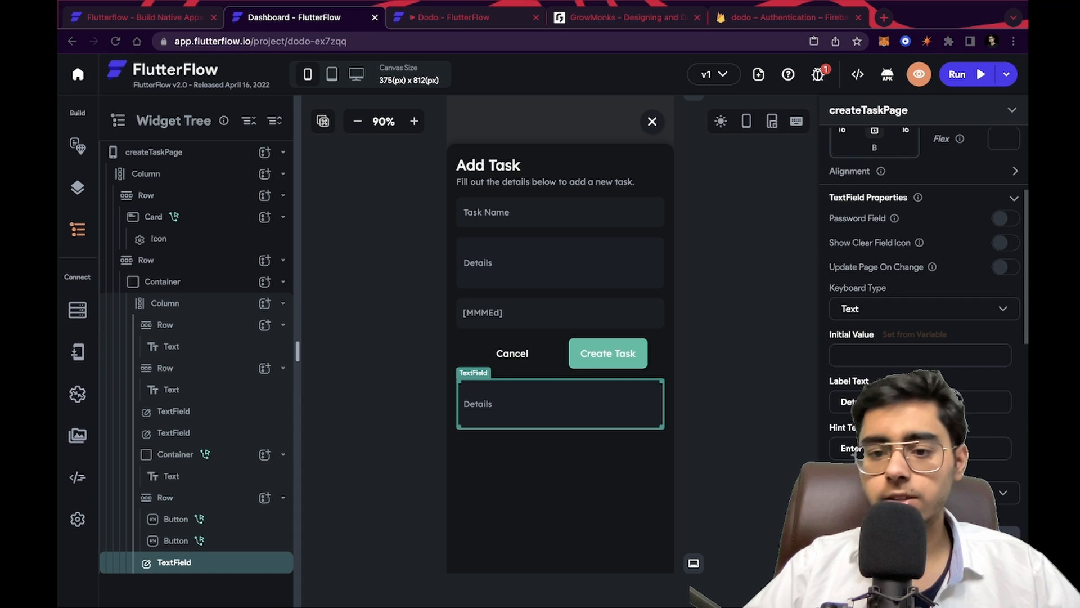
left_click_drag(872, 401, 808, 403)
type("P")
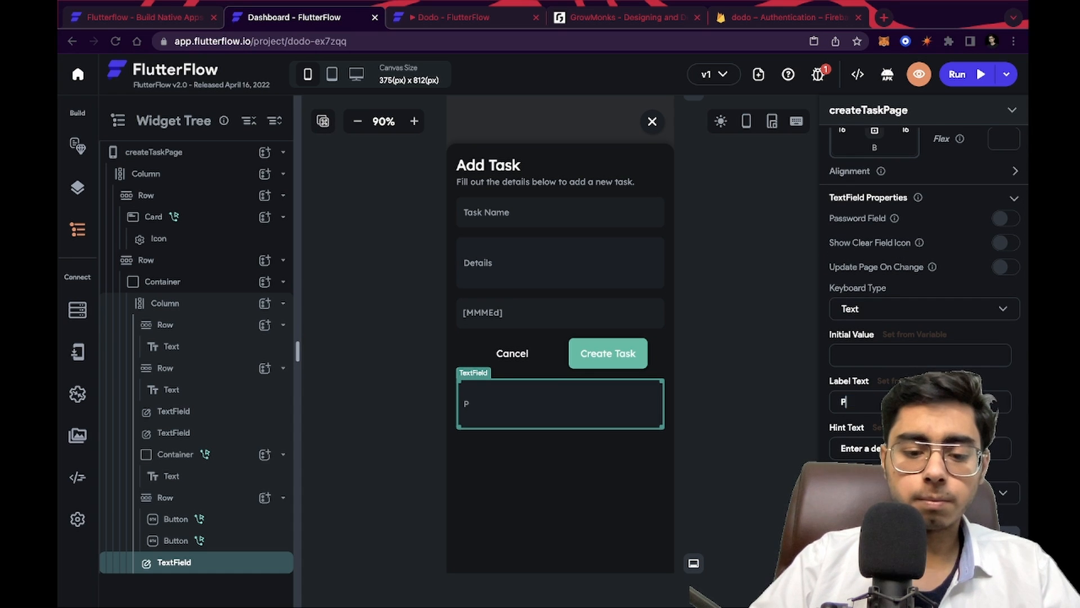
type("riority")
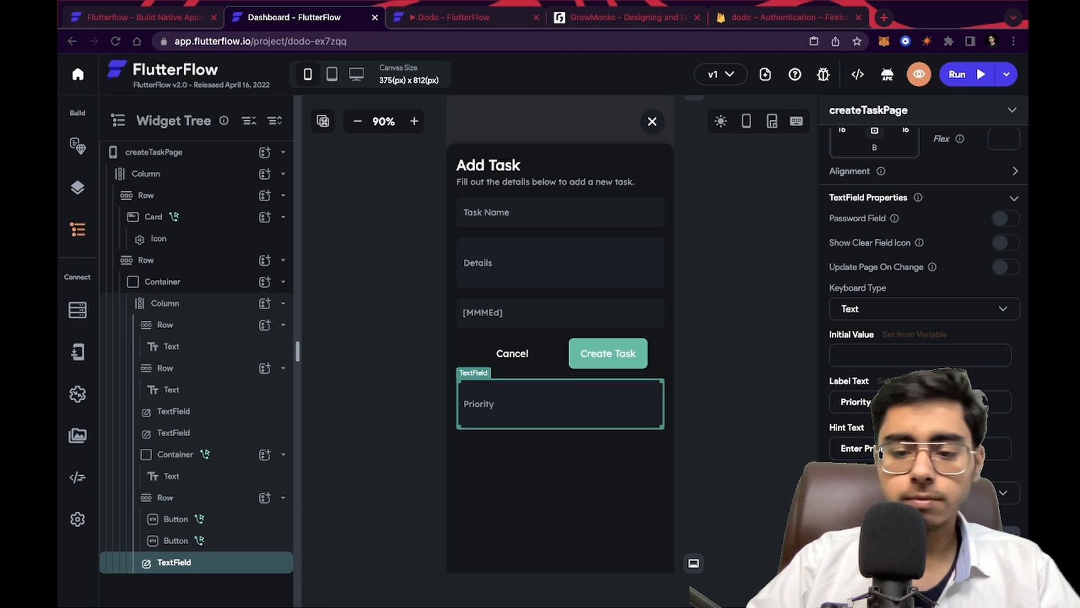
left_click(608, 444)
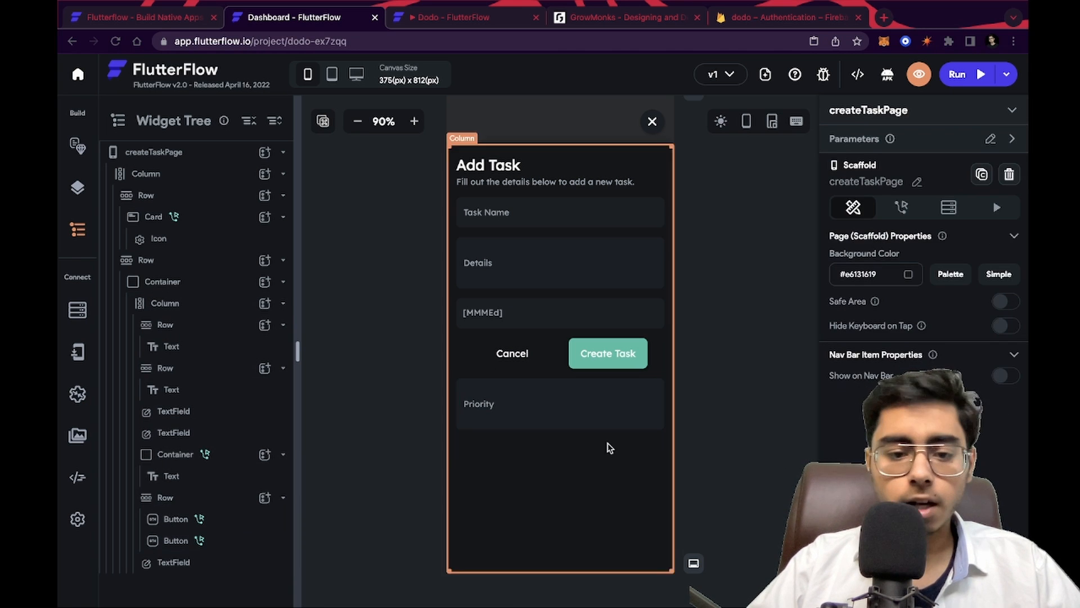
Move the row holding the Cancel and Create Task buttons below the Priority field
left_click(549, 411)
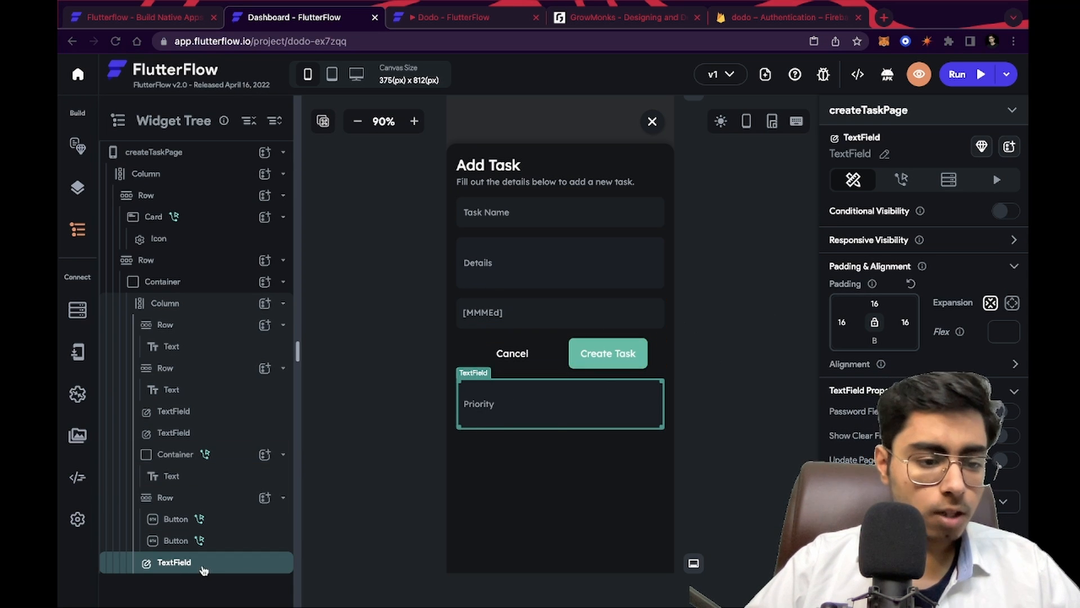
left_click(180, 499)
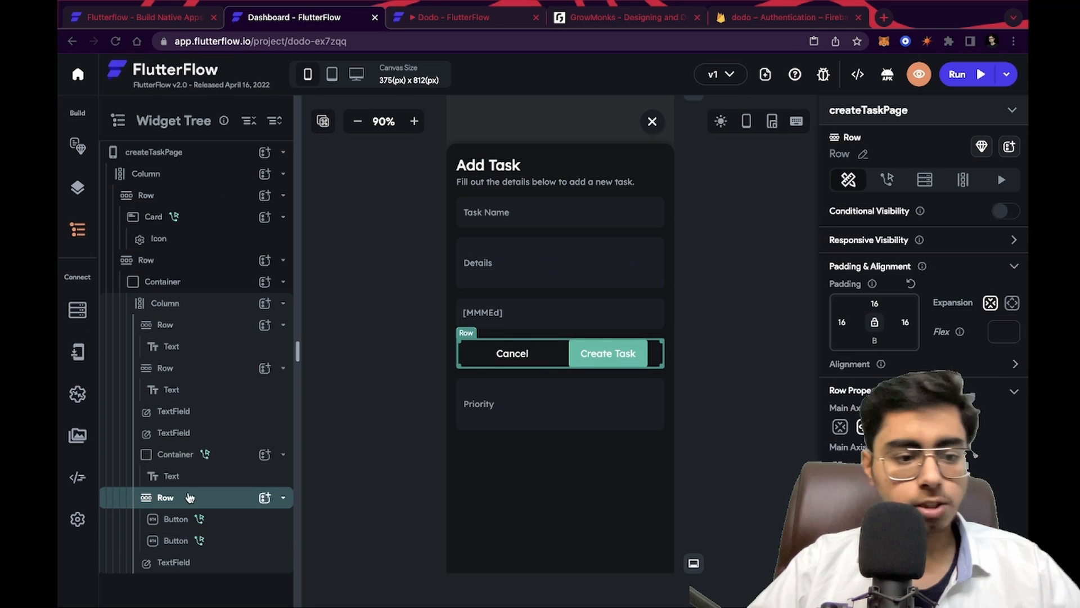
left_click(283, 453)
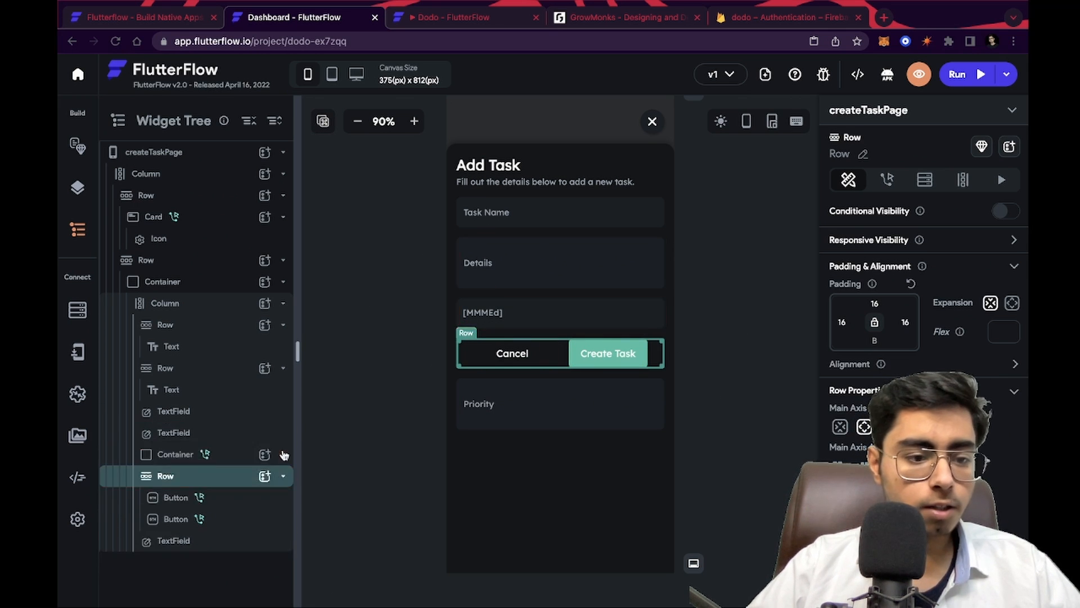
left_click(284, 477)
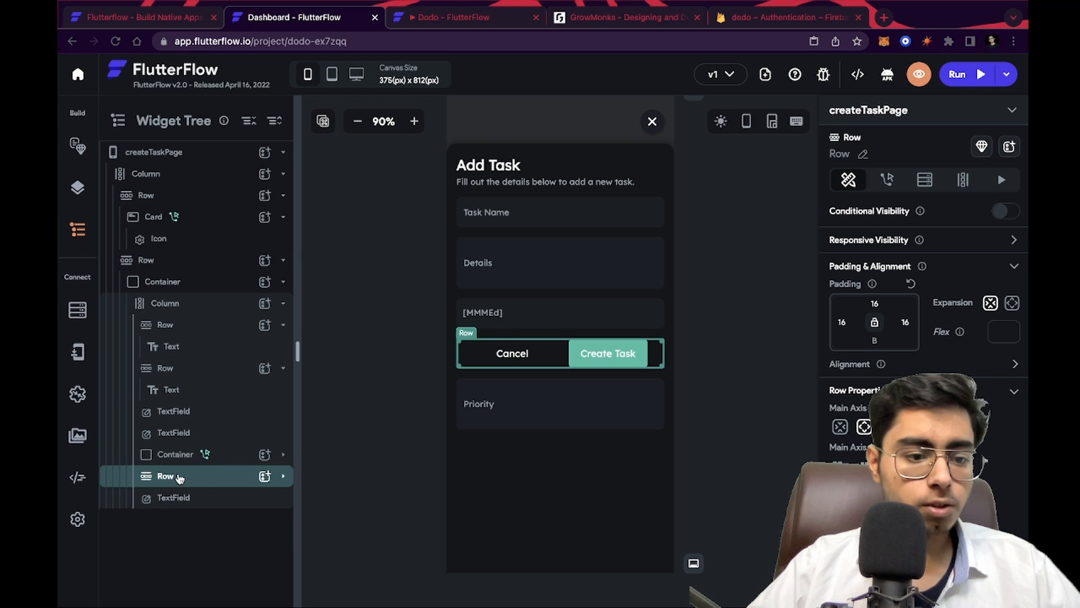
left_click_drag(176, 477, 181, 507)
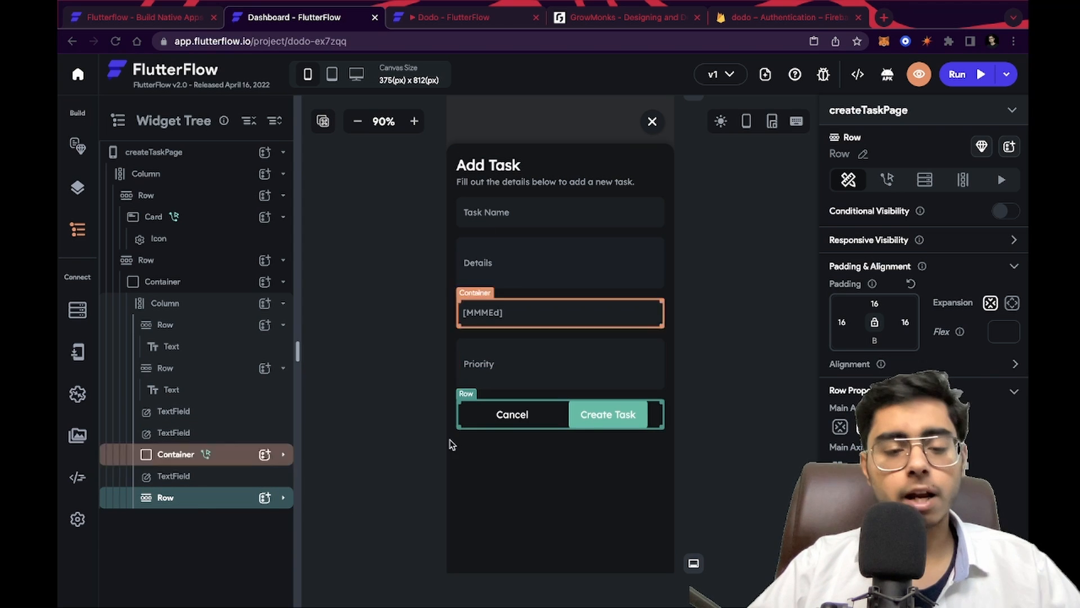
left_click(734, 461)
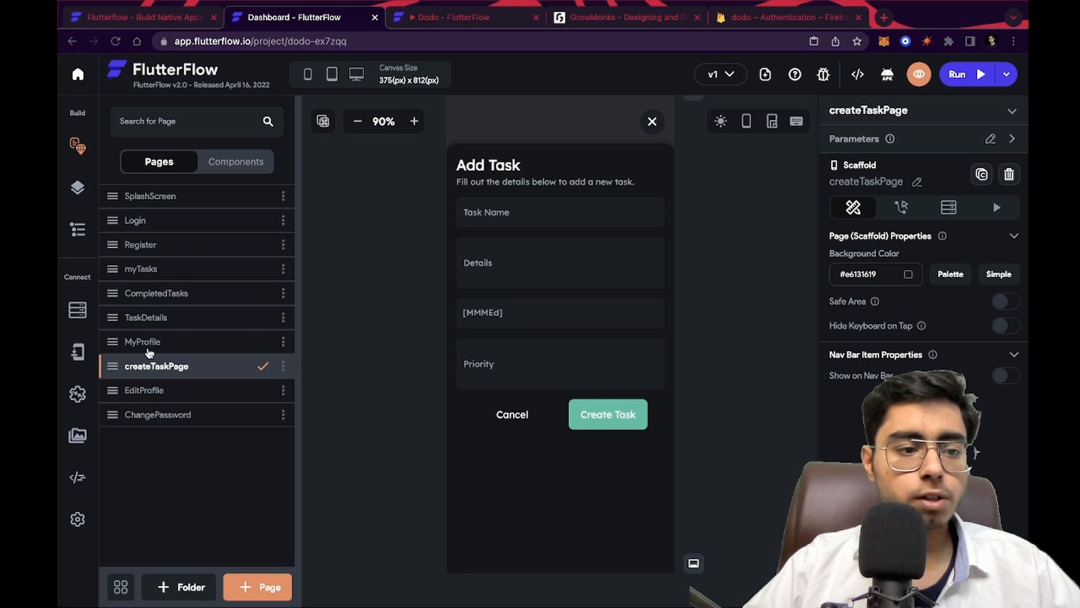
Add a todoPriority field of type String, single element, to the ToDoList collection, then return to the widget tree
left_click(83, 314)
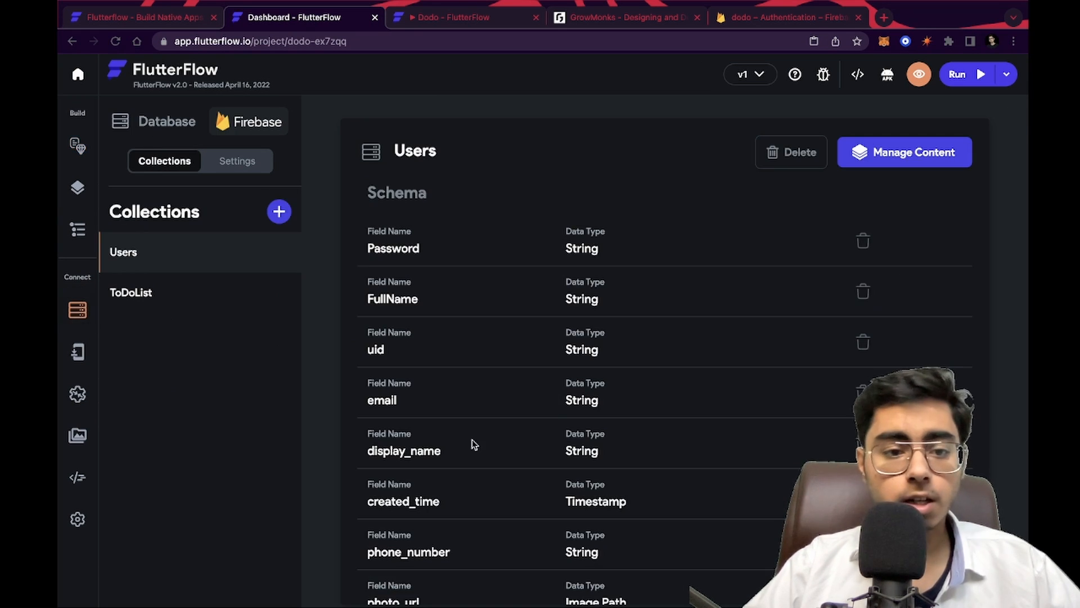
scroll(474, 444, "down", 3)
left_click(168, 286)
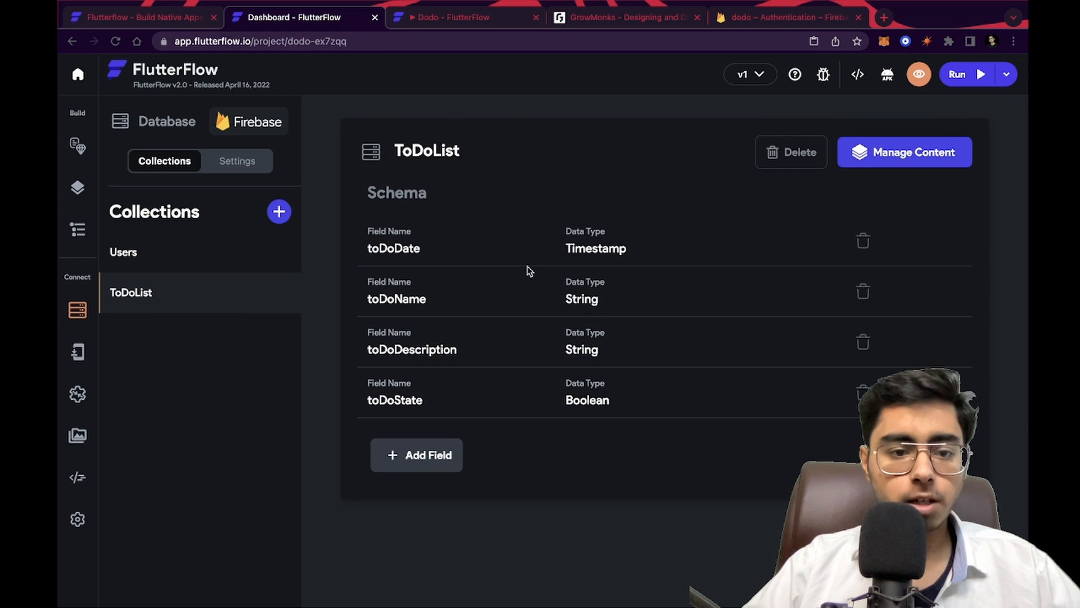
left_click(427, 454)
left_click(390, 457)
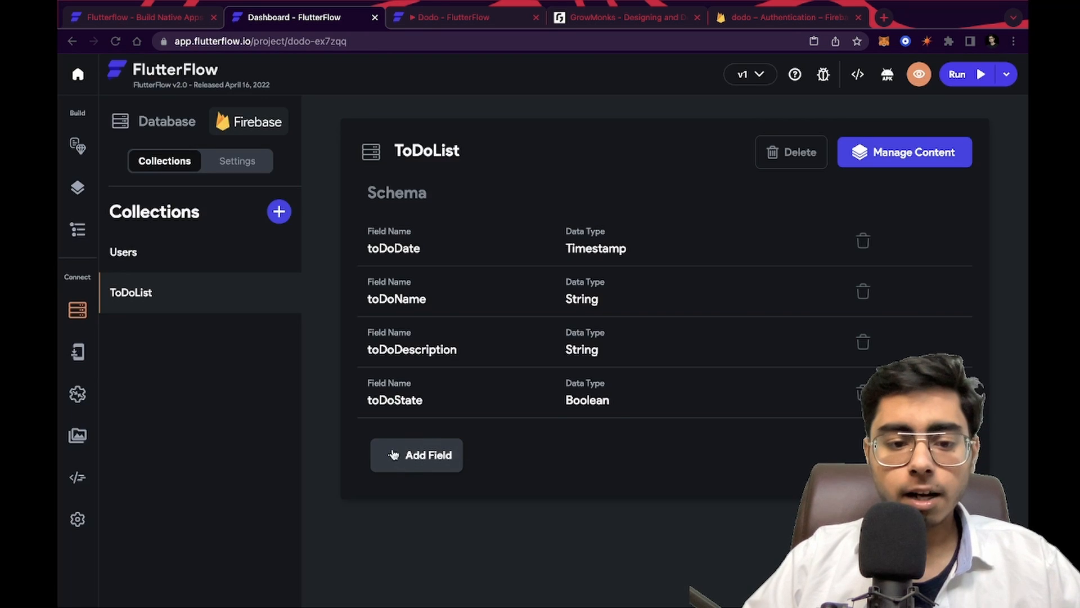
left_click(414, 459)
type("todo_")
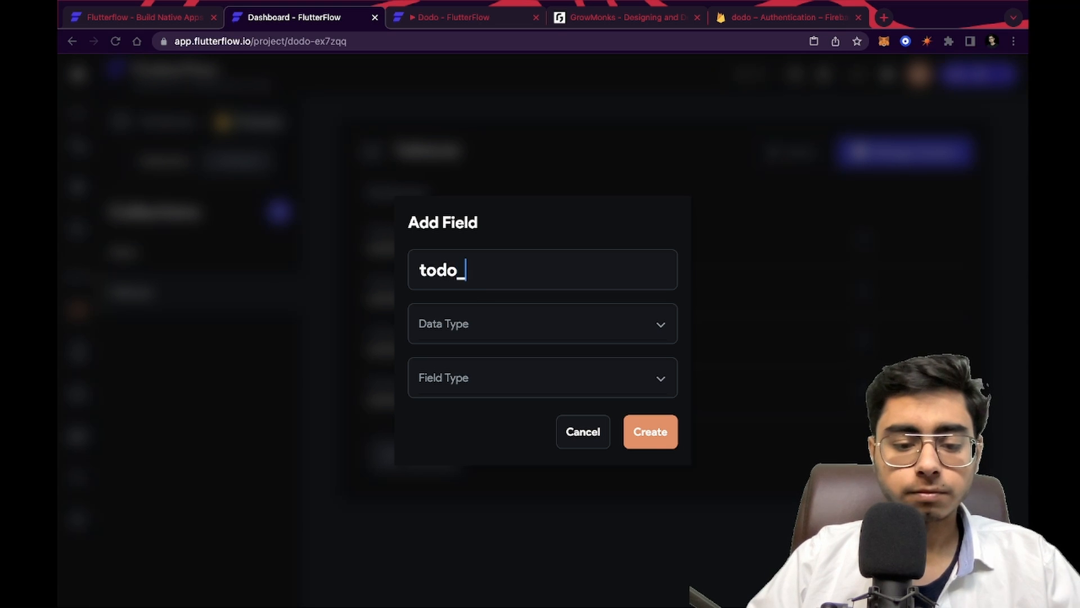
key("BackSpace")
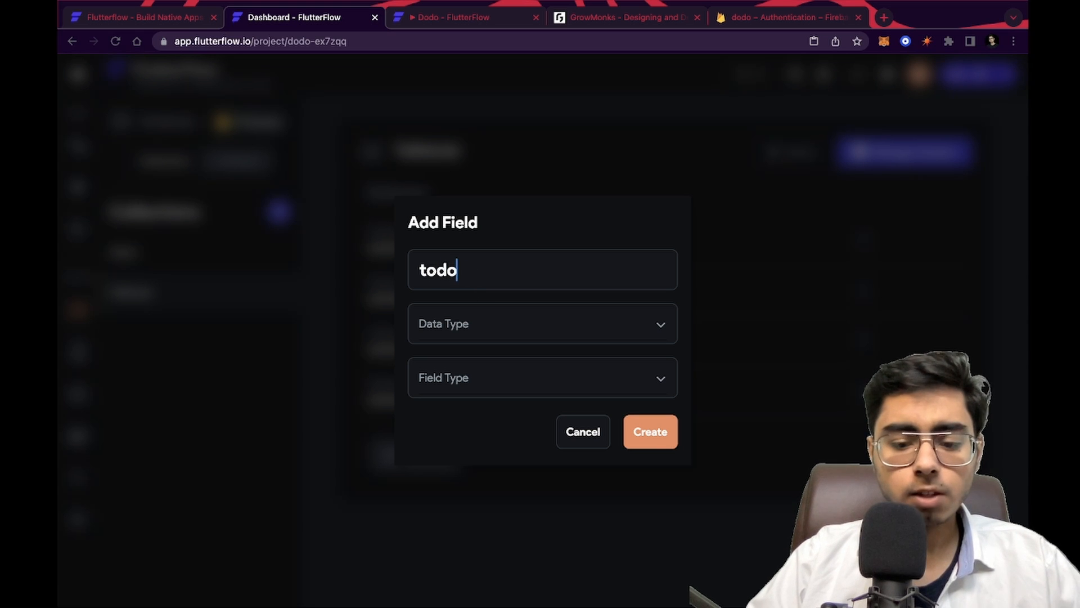
type("Priority")
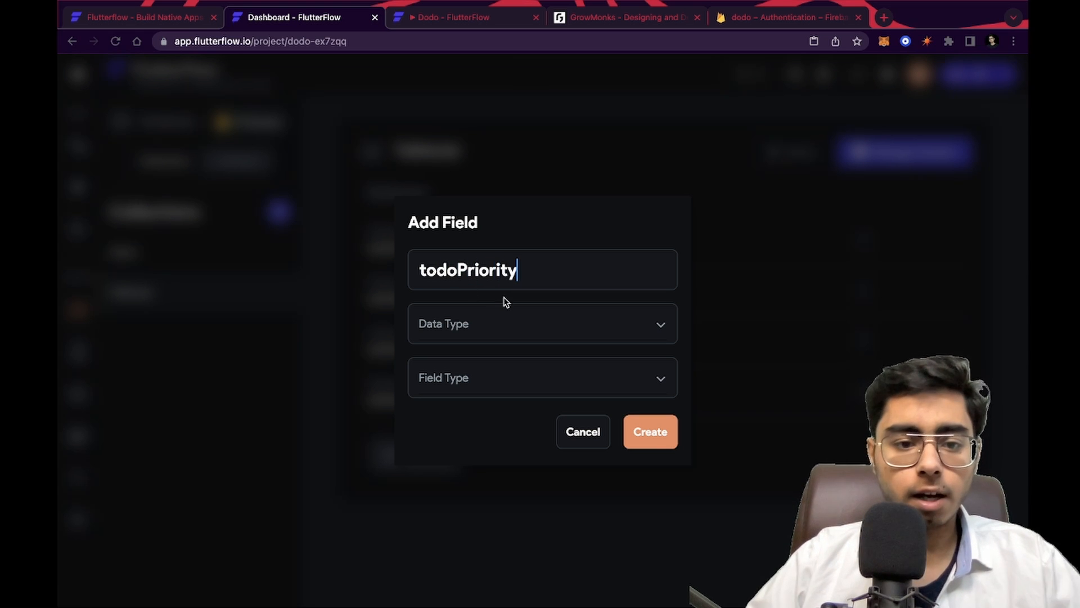
left_click(485, 326)
left_click(464, 325)
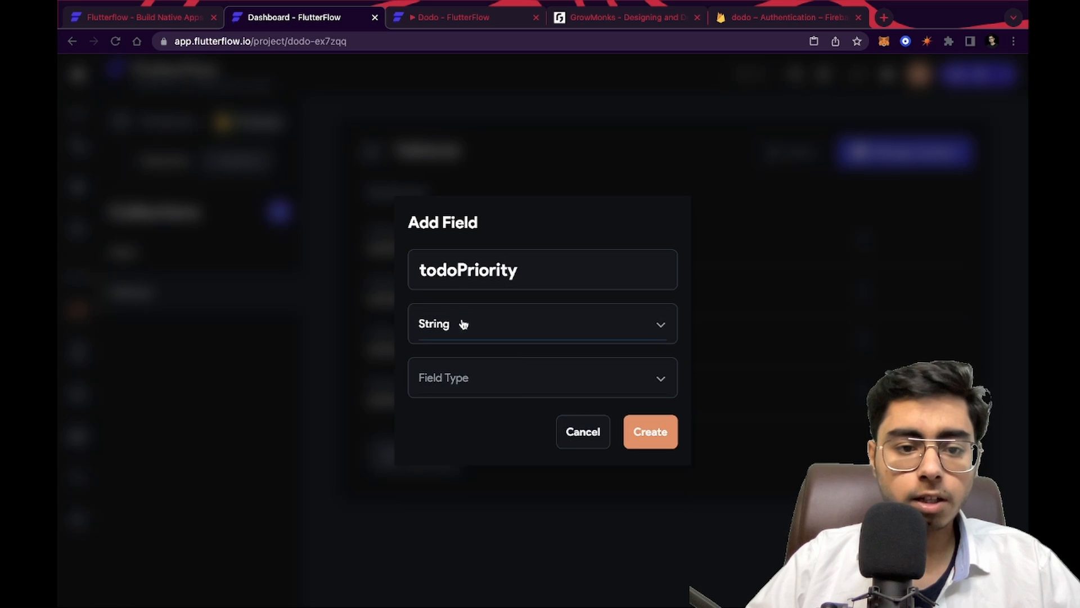
left_click(513, 387)
left_click(504, 384)
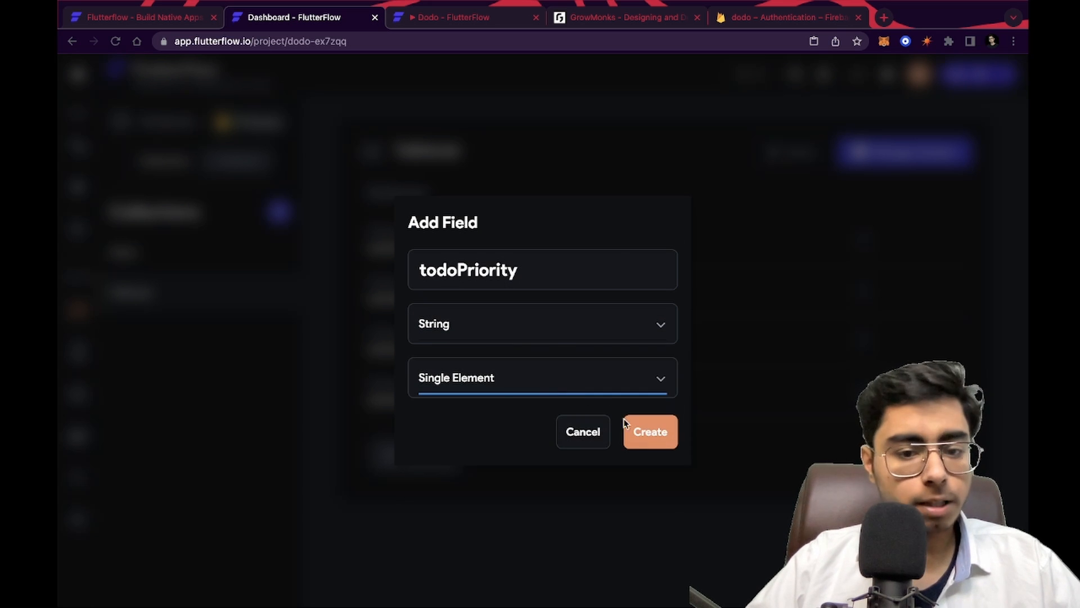
left_click(647, 432)
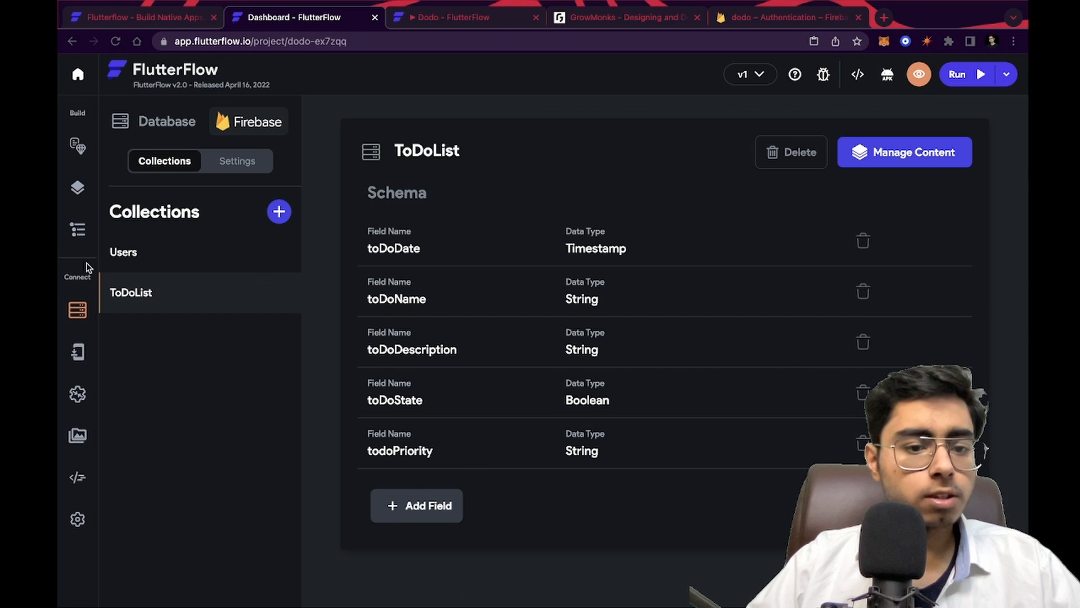
left_click(79, 226)
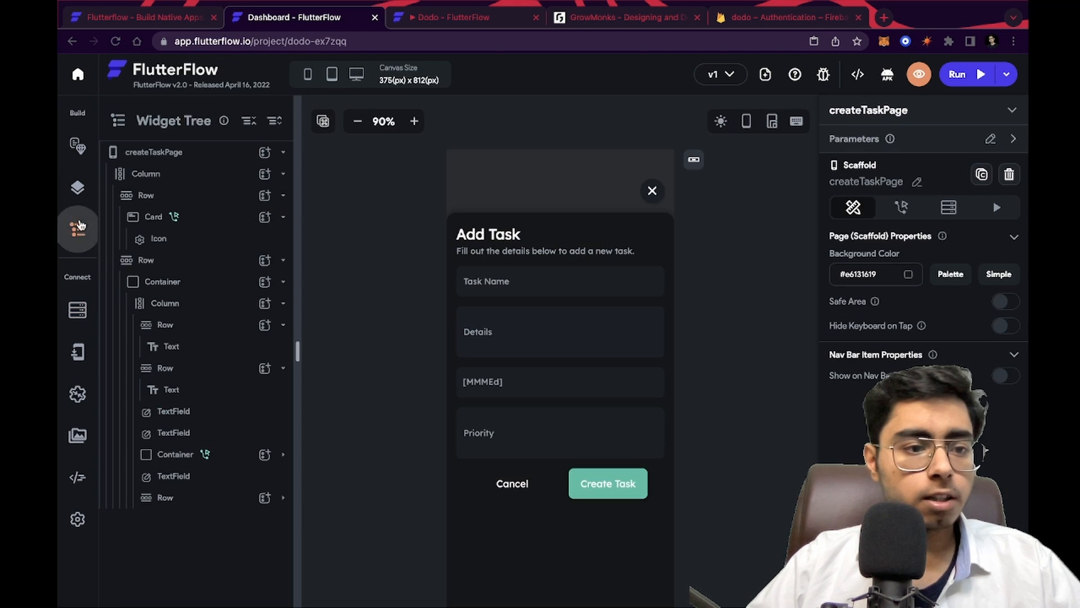
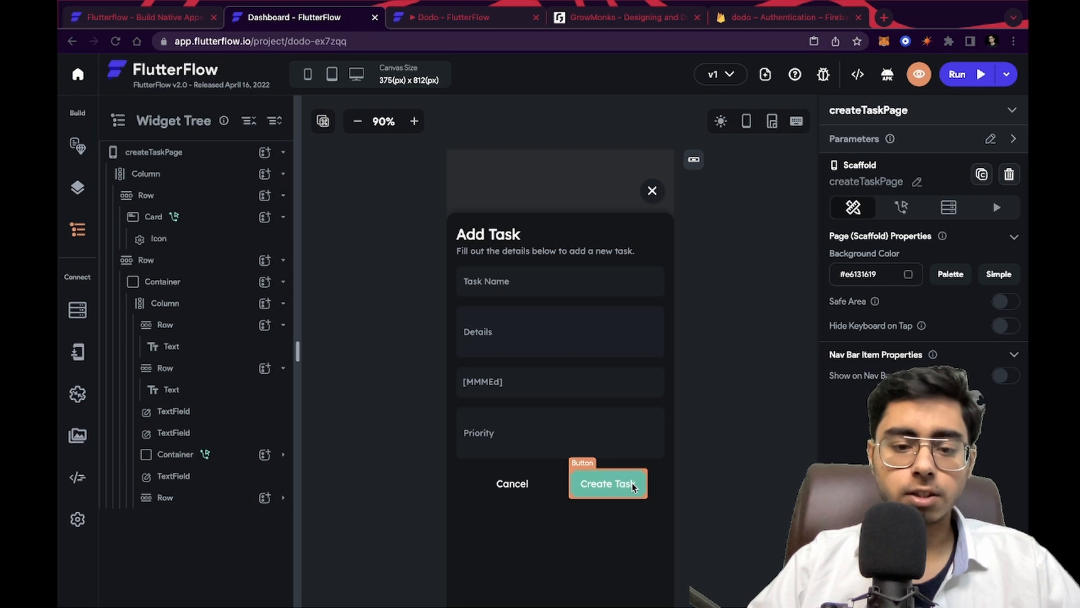
Open the Create Task button's action flow and add toDoState and todoPriority fields to its Create Record call
left_click(632, 487)
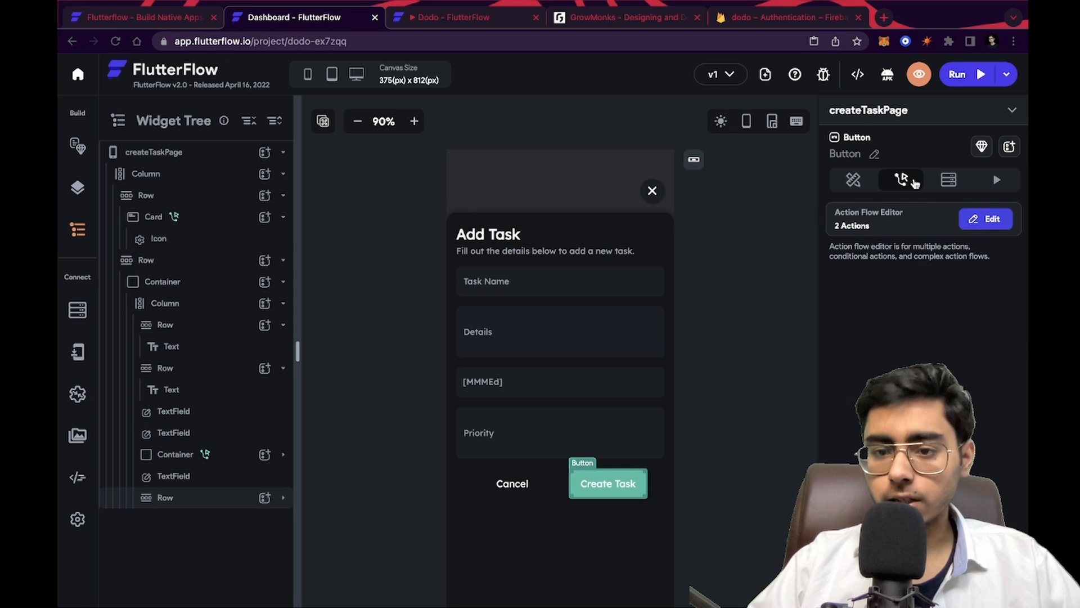
left_click(854, 186)
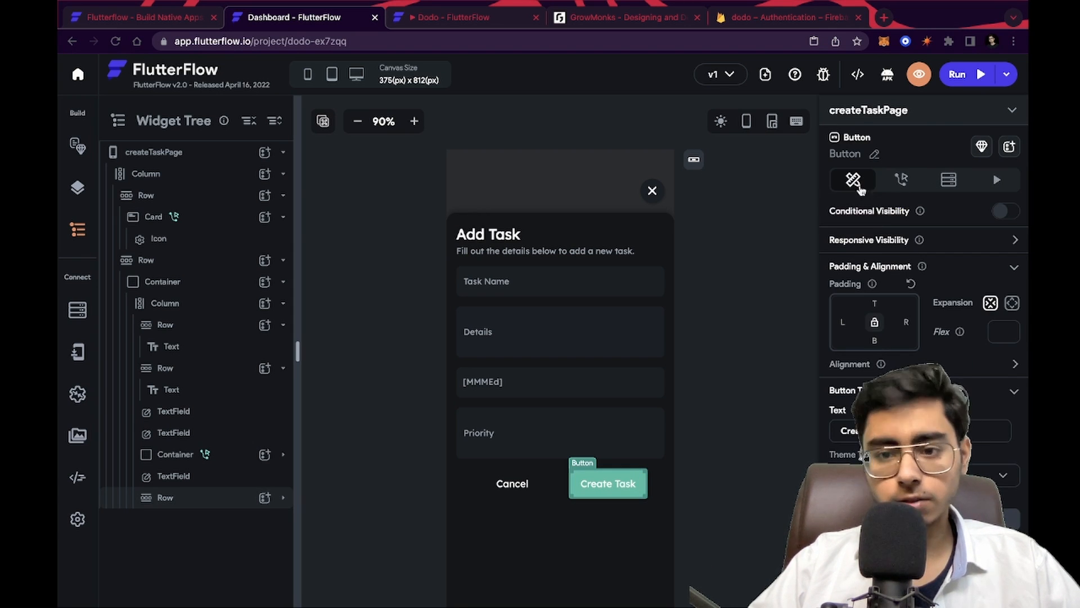
left_click(903, 181)
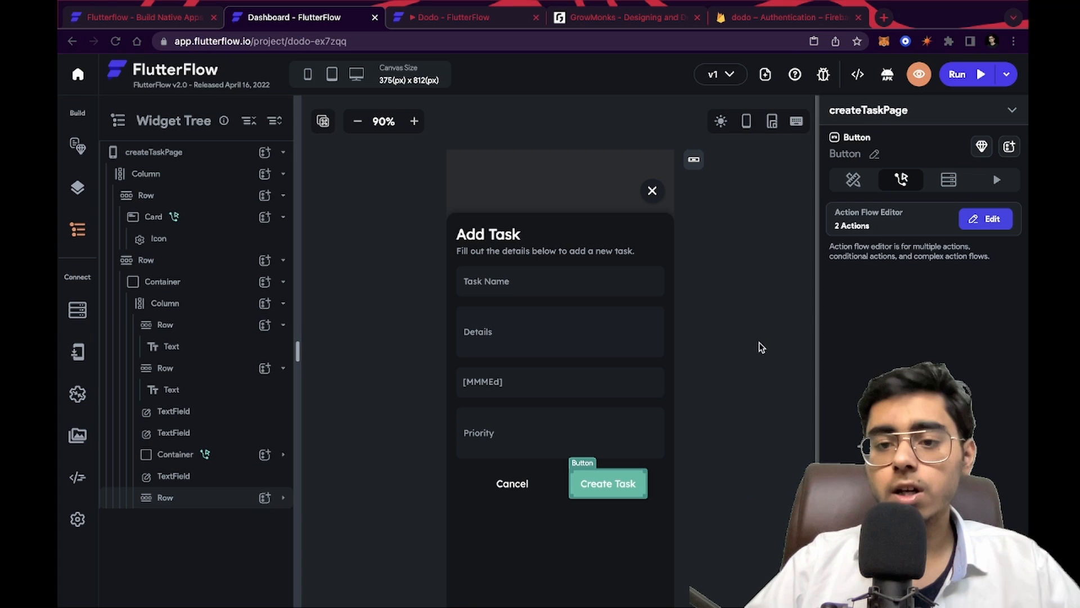
left_click(975, 219)
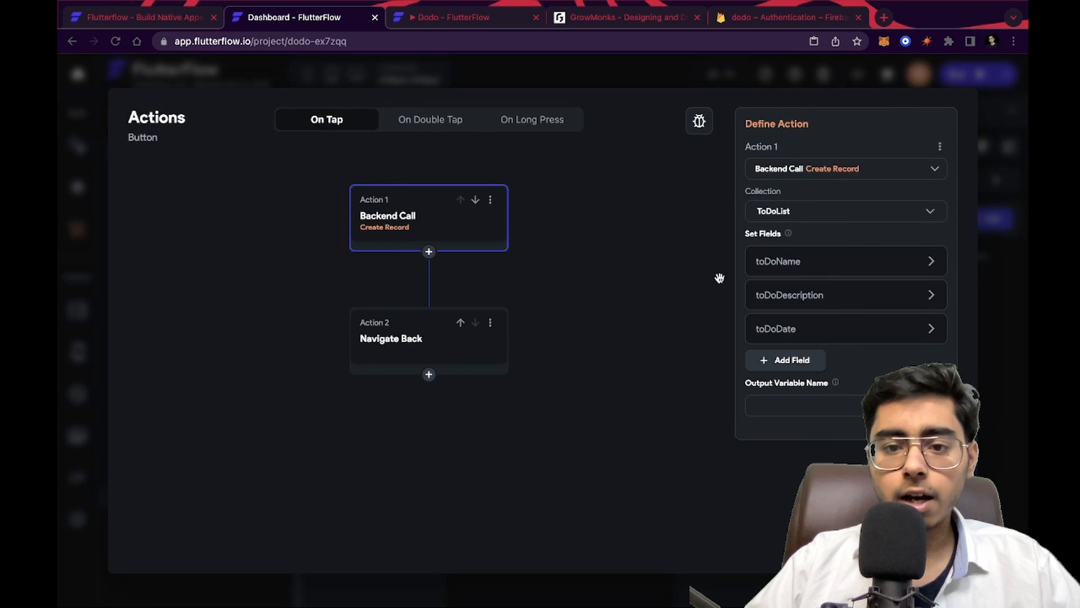
left_click(803, 362)
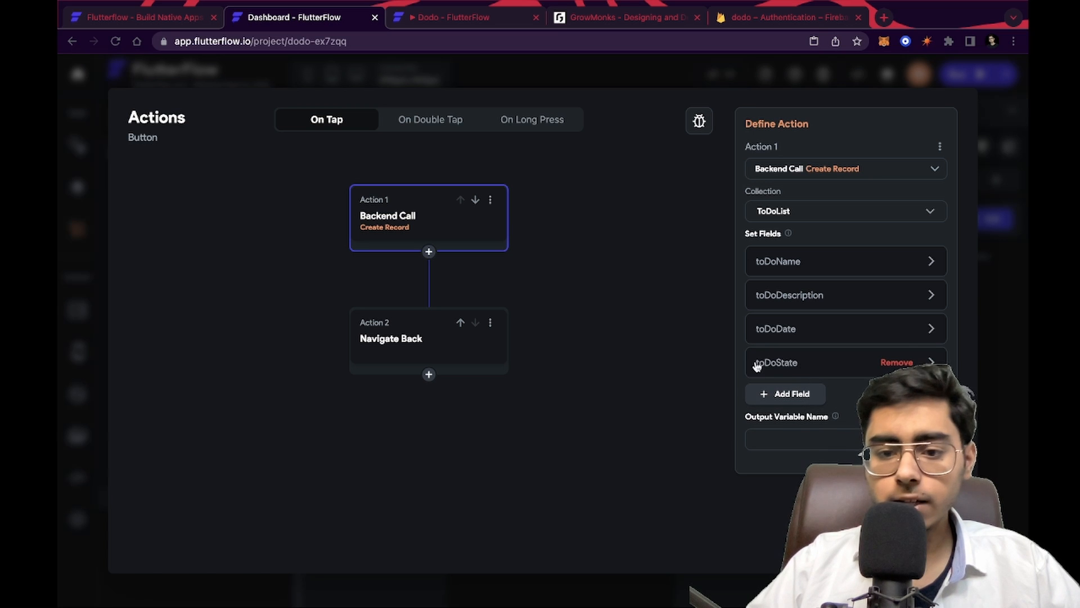
left_click(771, 393)
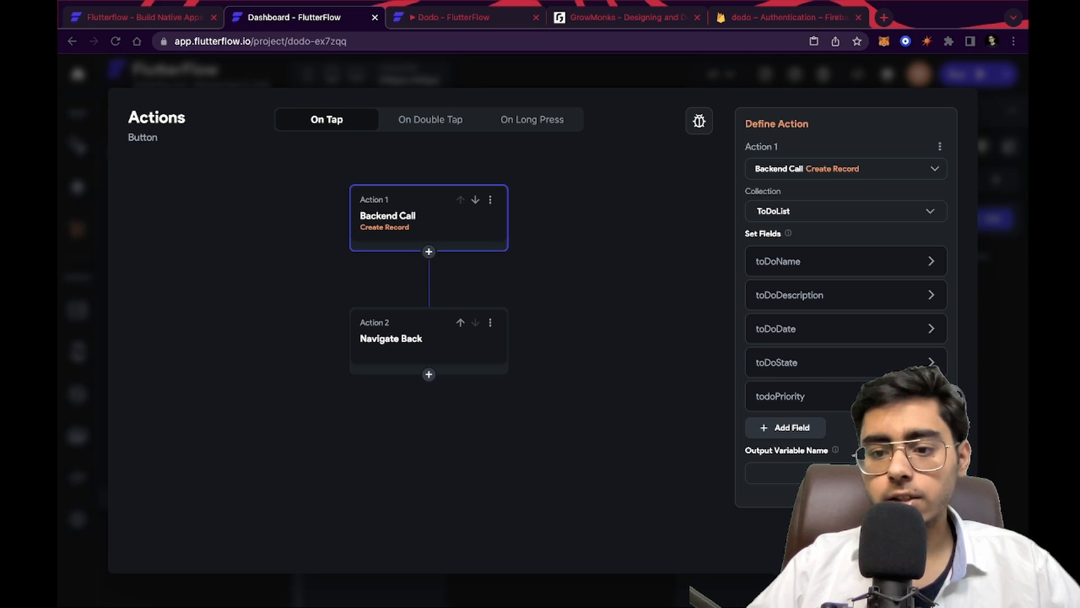
Set todoPriority's value from the Priority widget state with default value Low, then close the action editor
left_click(842, 401)
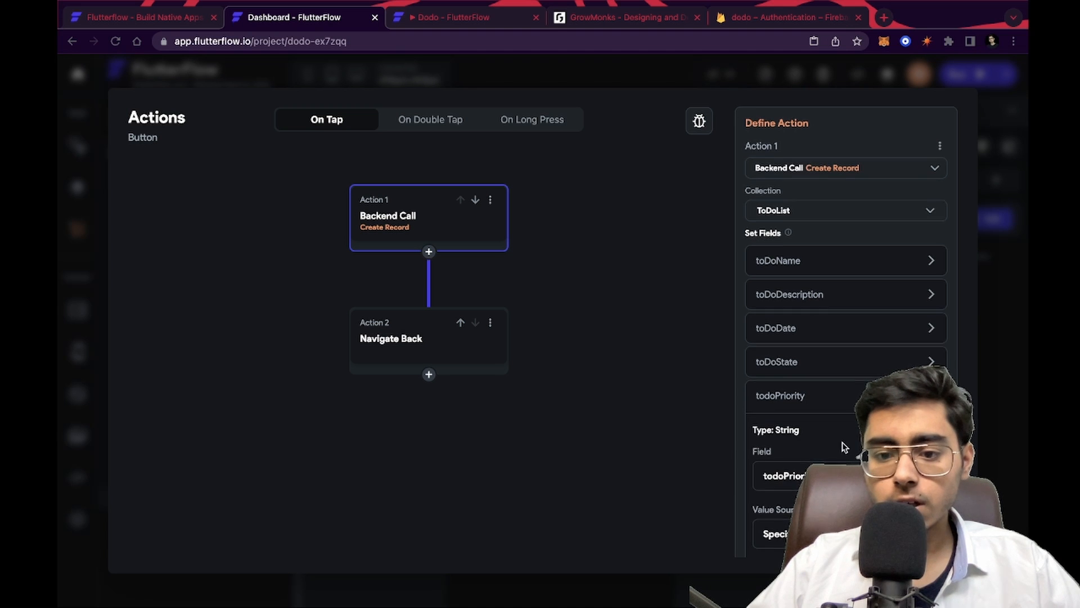
scroll(843, 445, "down", 3)
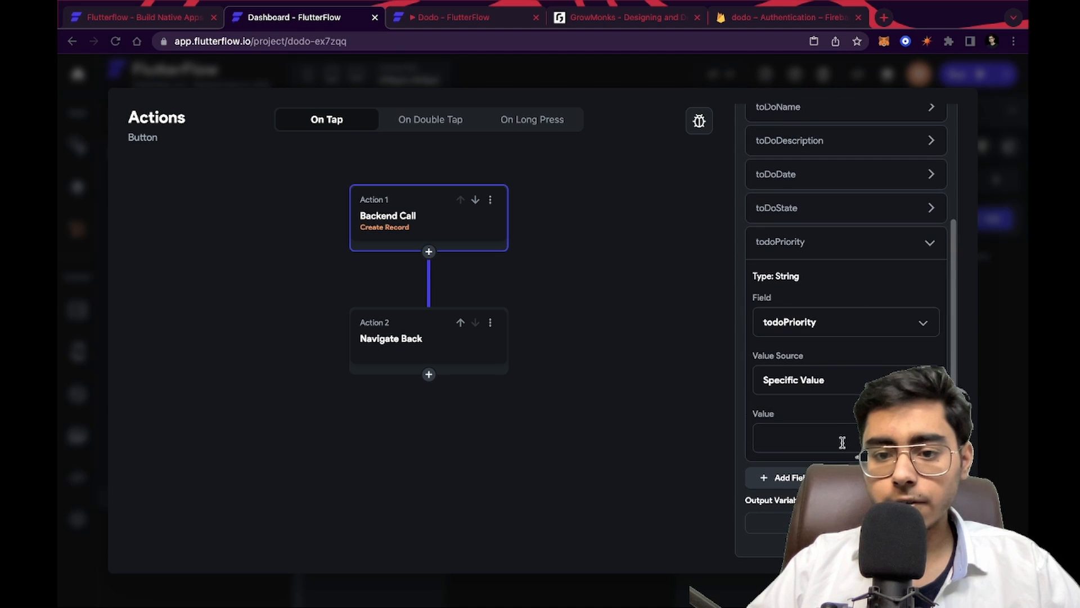
left_click(817, 386)
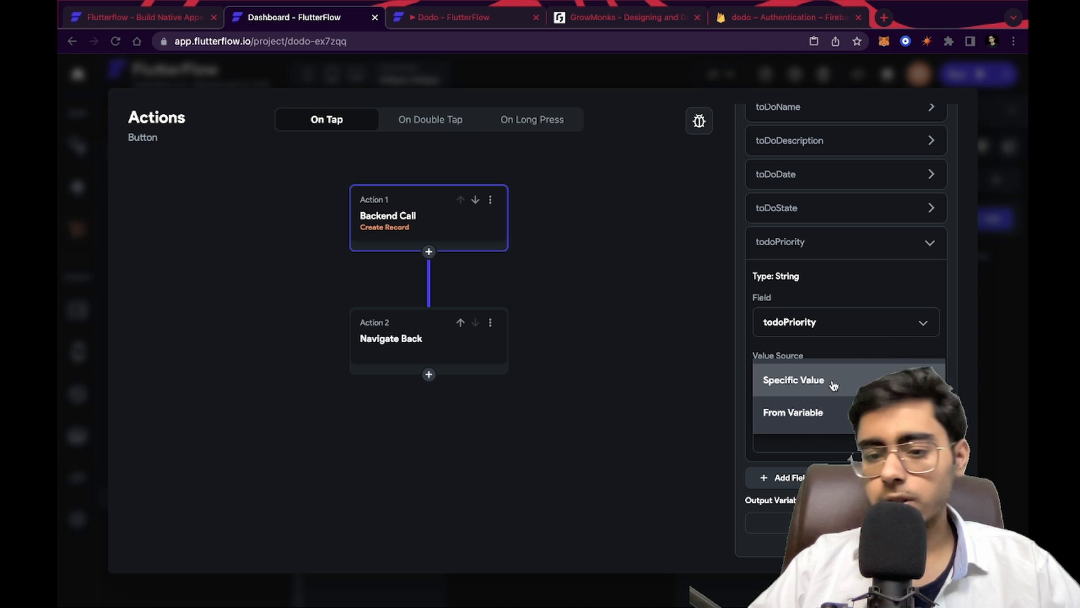
left_click(832, 414)
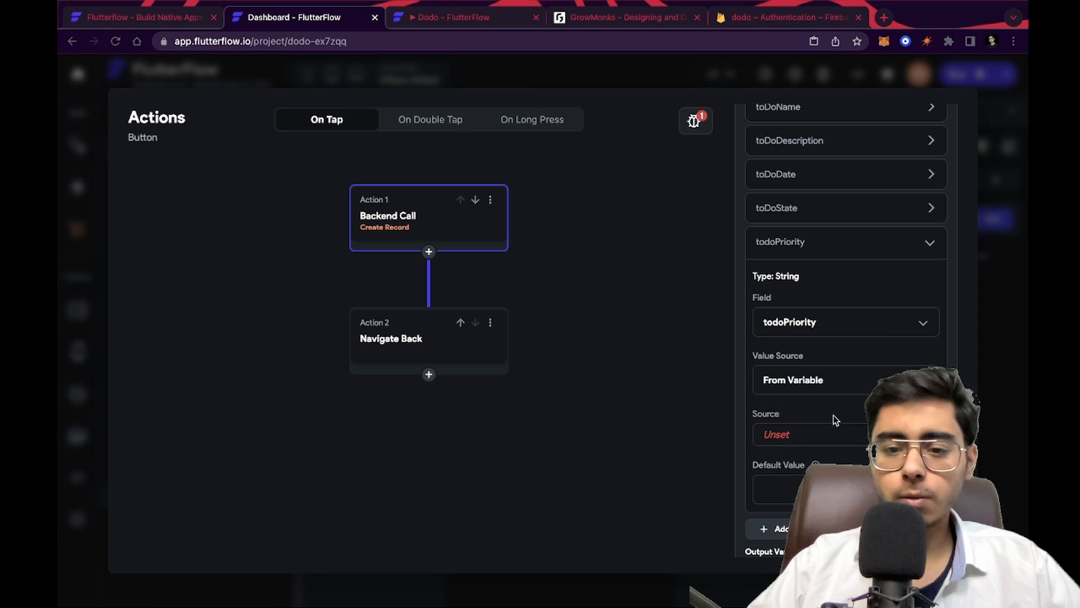
scroll(841, 425, "down", 1)
left_click(811, 389)
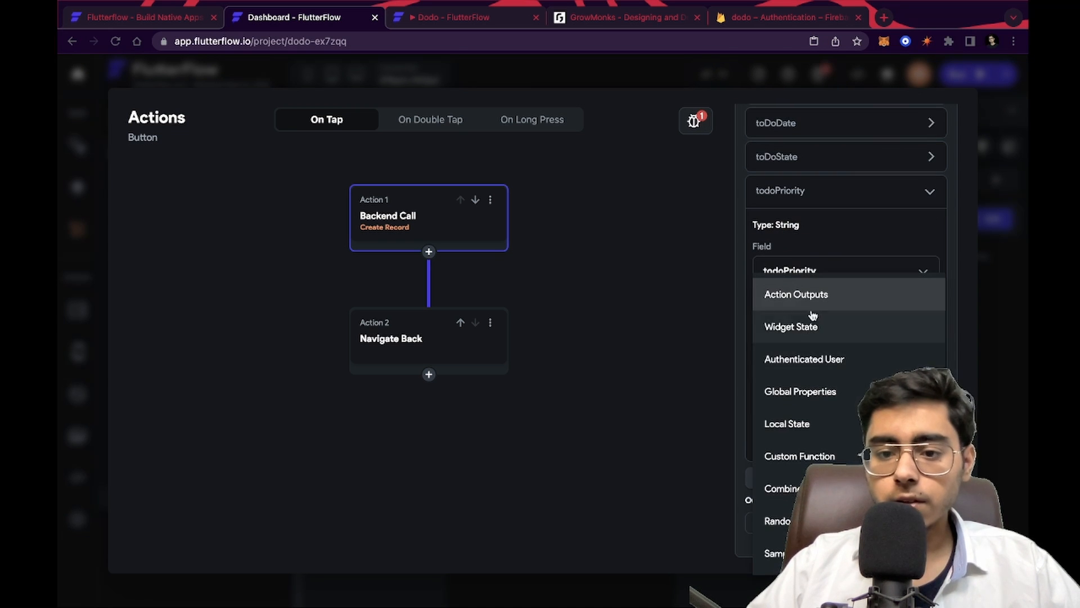
left_click(810, 332)
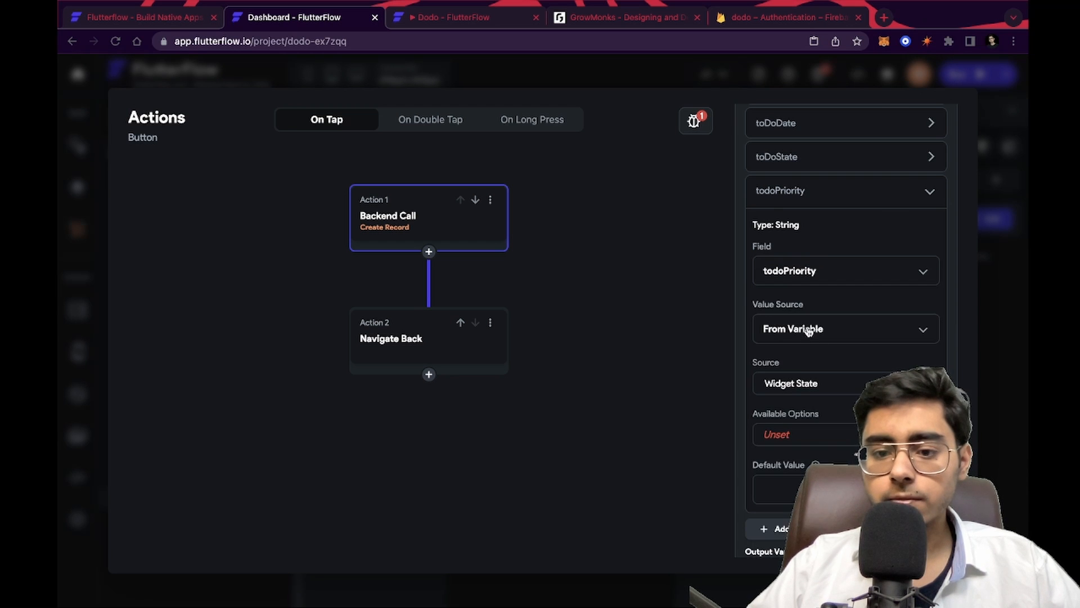
scroll(808, 394, "down", 2)
left_click(810, 388)
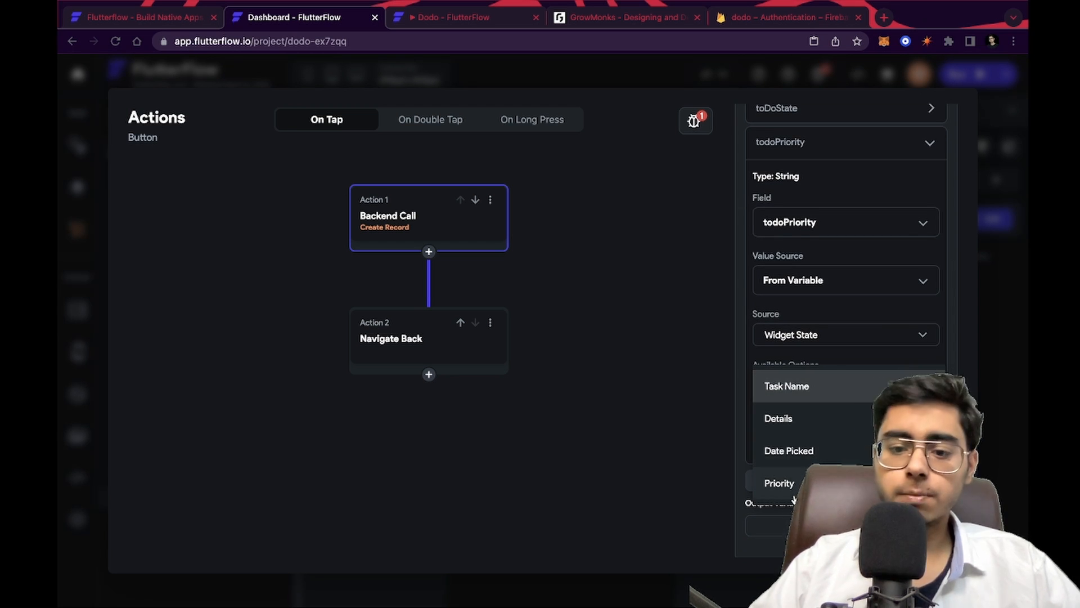
left_click(839, 483)
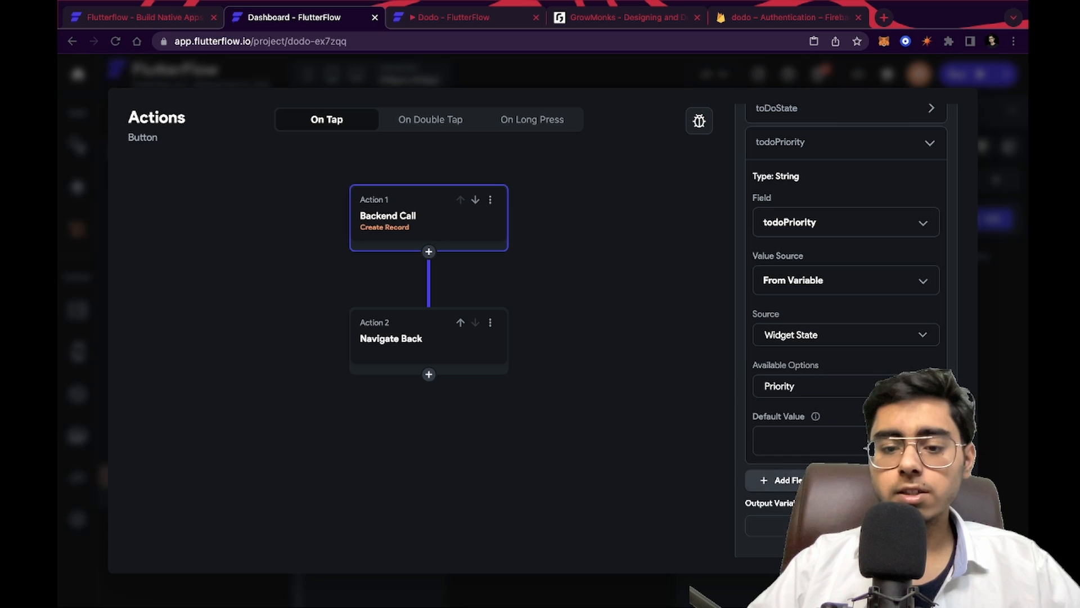
left_click(801, 438)
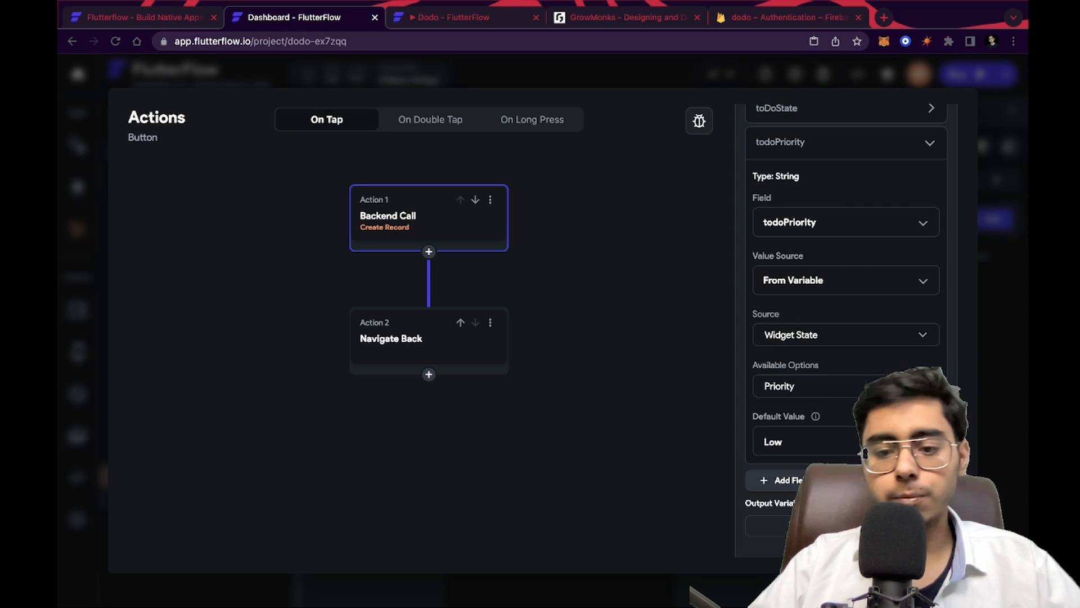
scroll(846, 315, "down", 1)
scroll(882, 275, "up", 5)
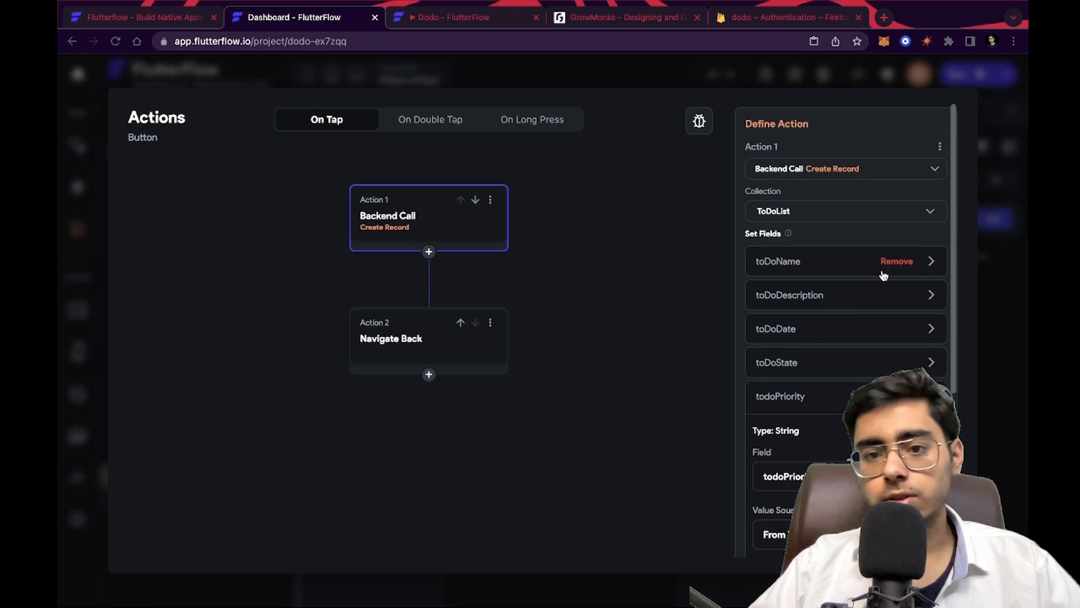
scroll(882, 276, "down", 5)
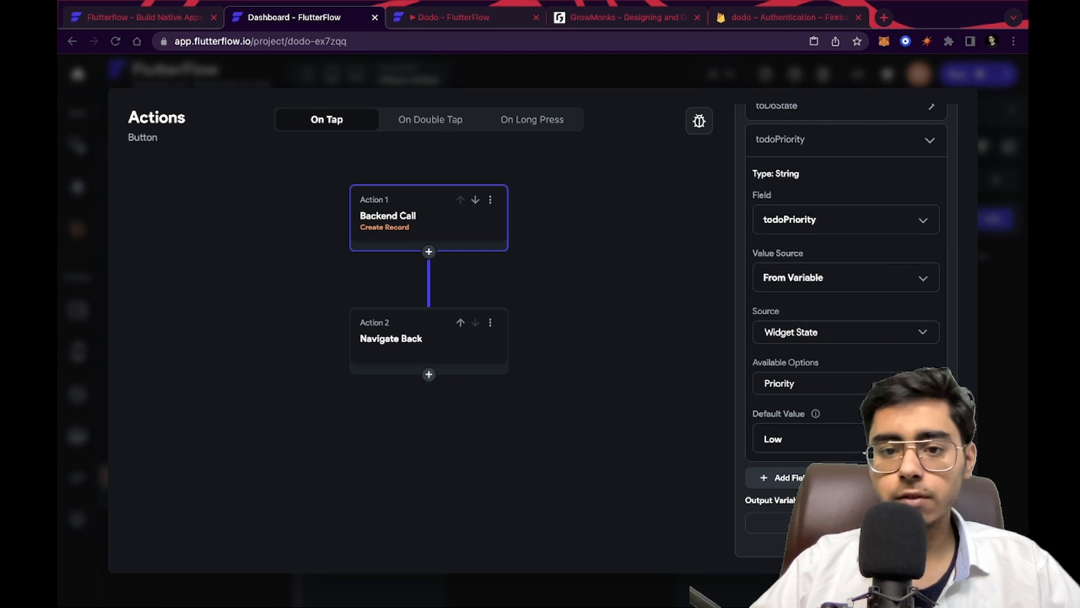
left_click(523, 462)
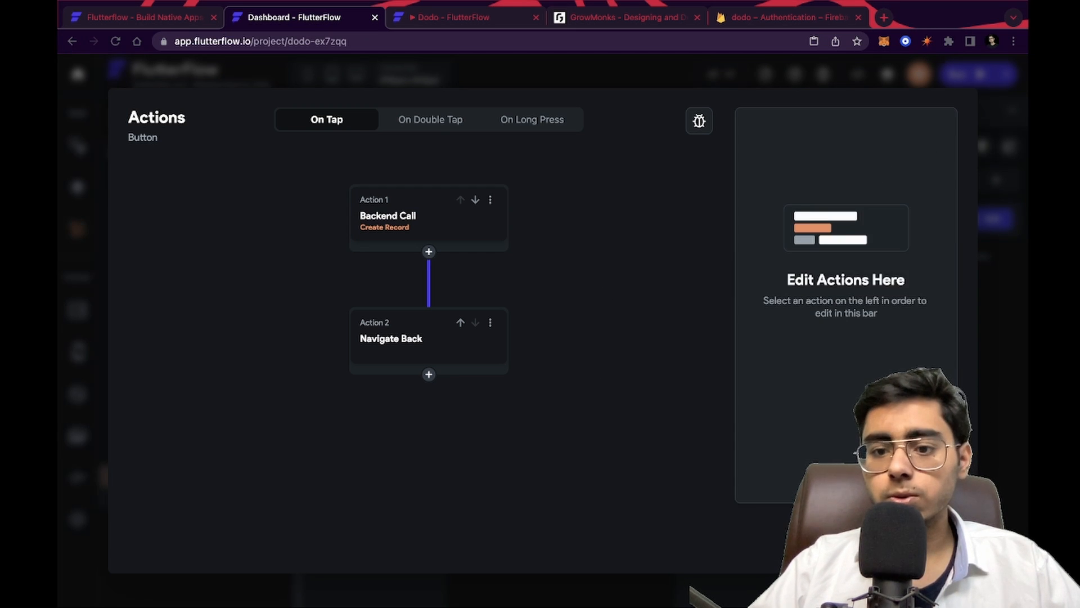
key("Escape")
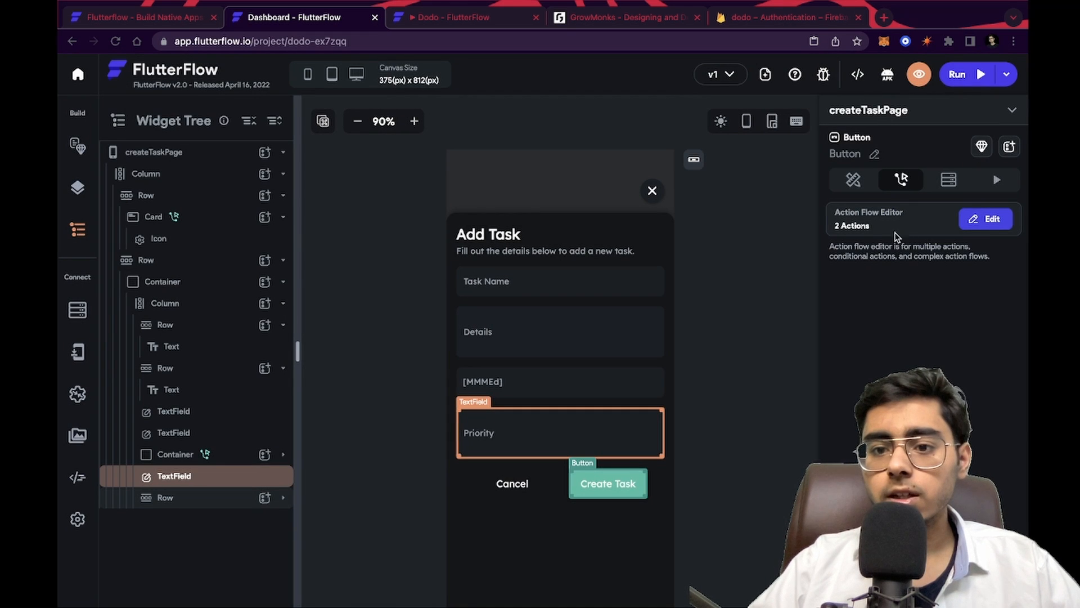
left_click(734, 392)
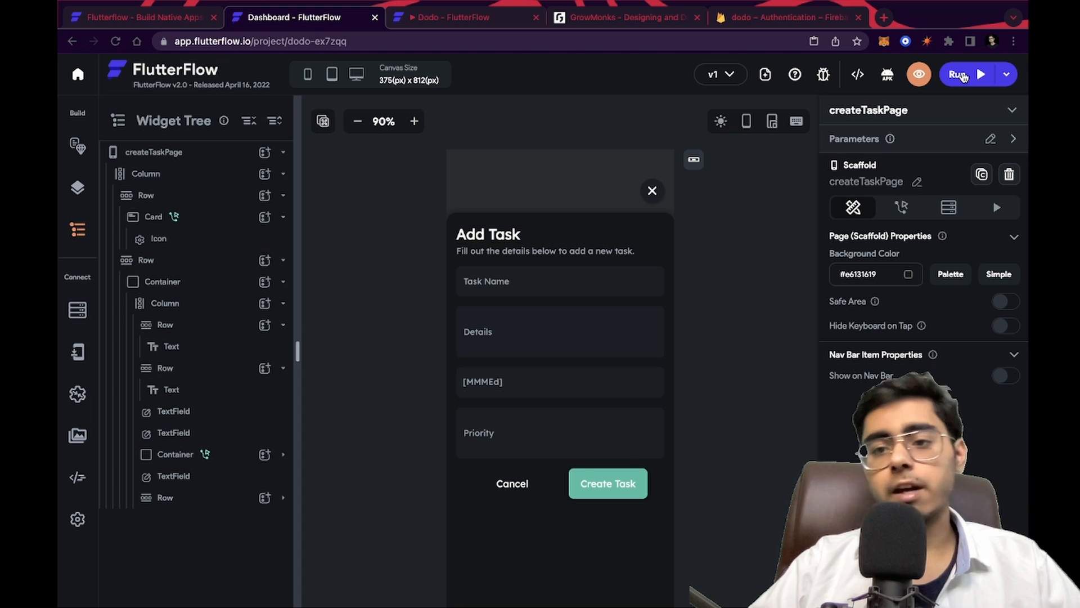
Run the app in test mode and open the Add Task form from My Tasks
left_click(961, 76)
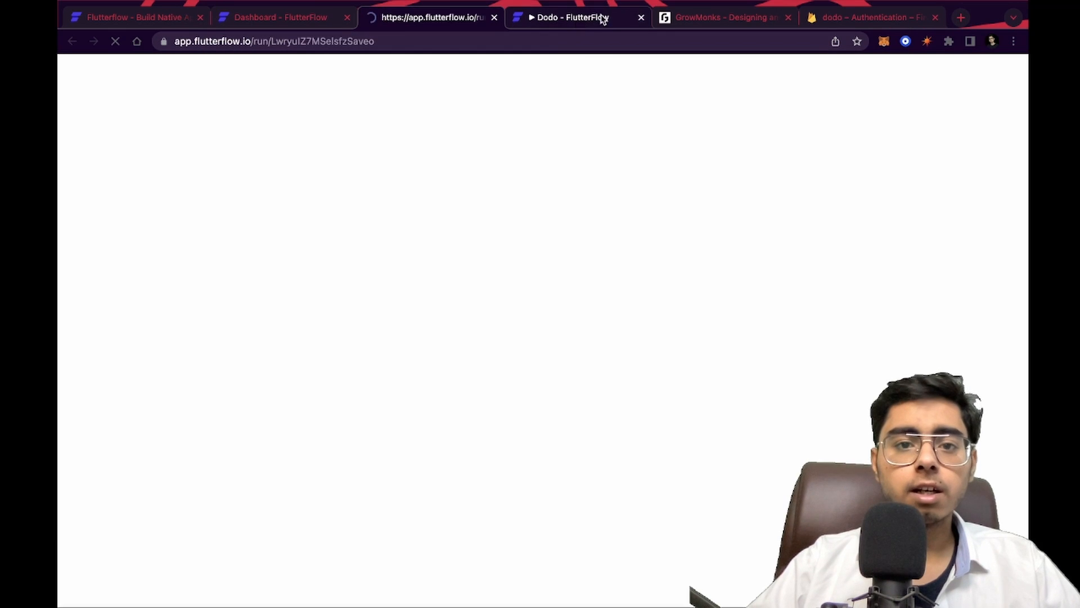
left_click(641, 18)
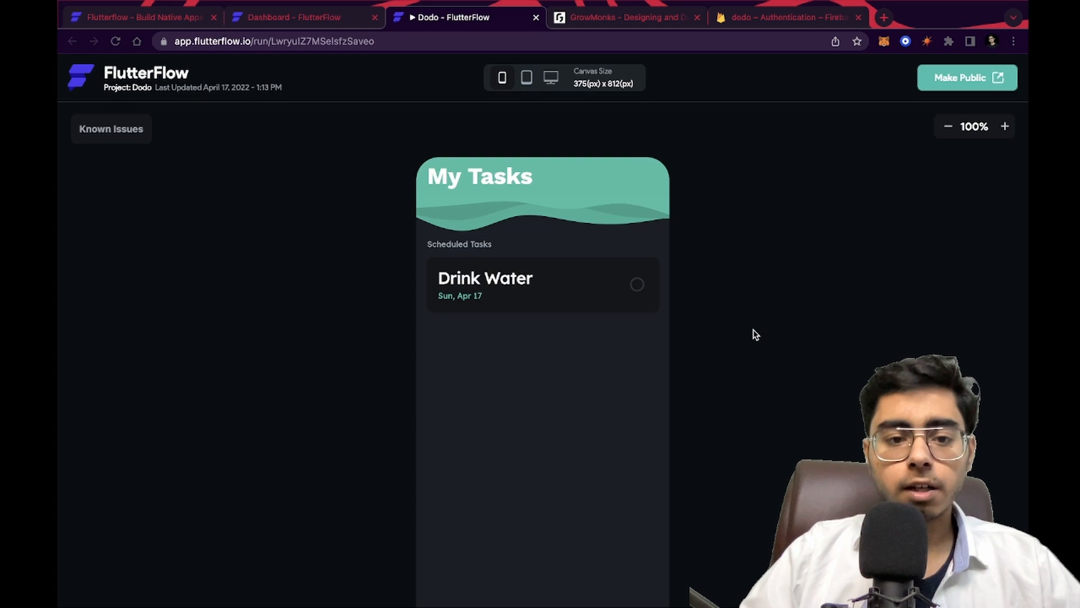
scroll(756, 334, "down", 3)
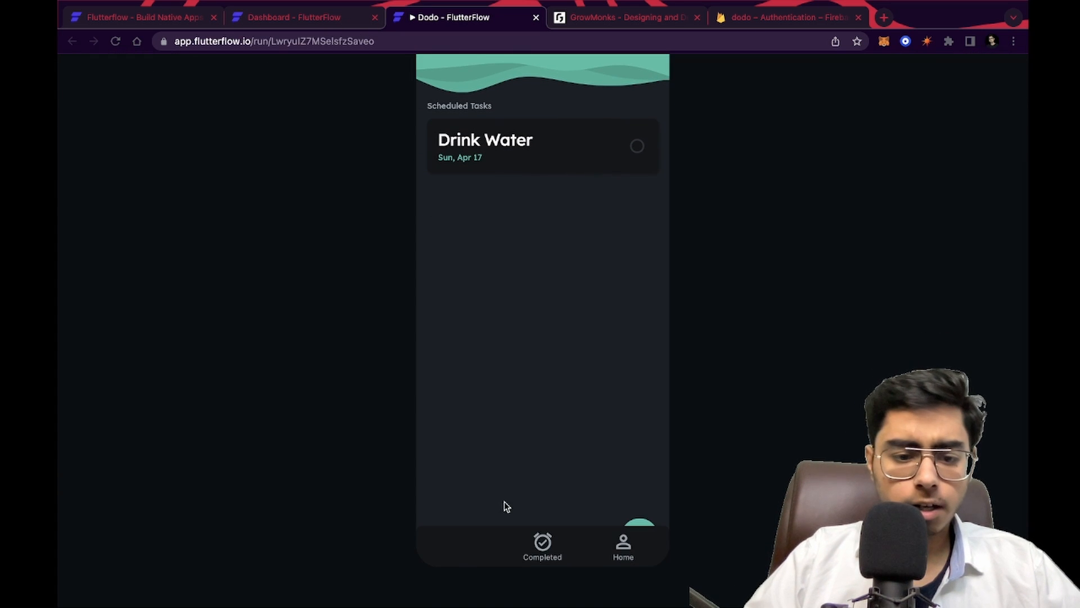
left_click(542, 547)
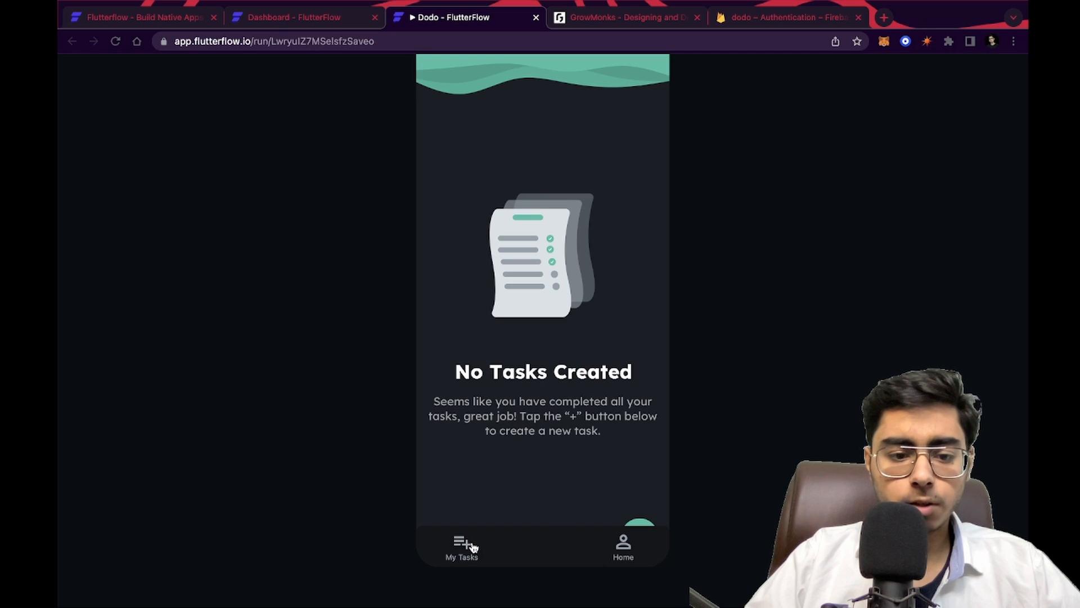
scroll(743, 315, "up", 3)
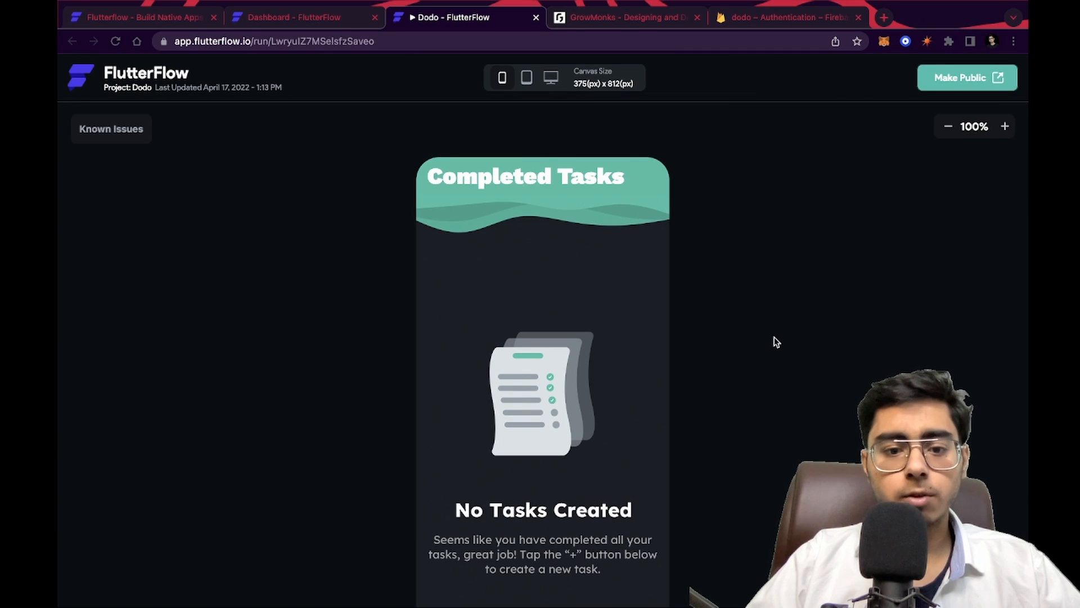
scroll(777, 342, "down", 3)
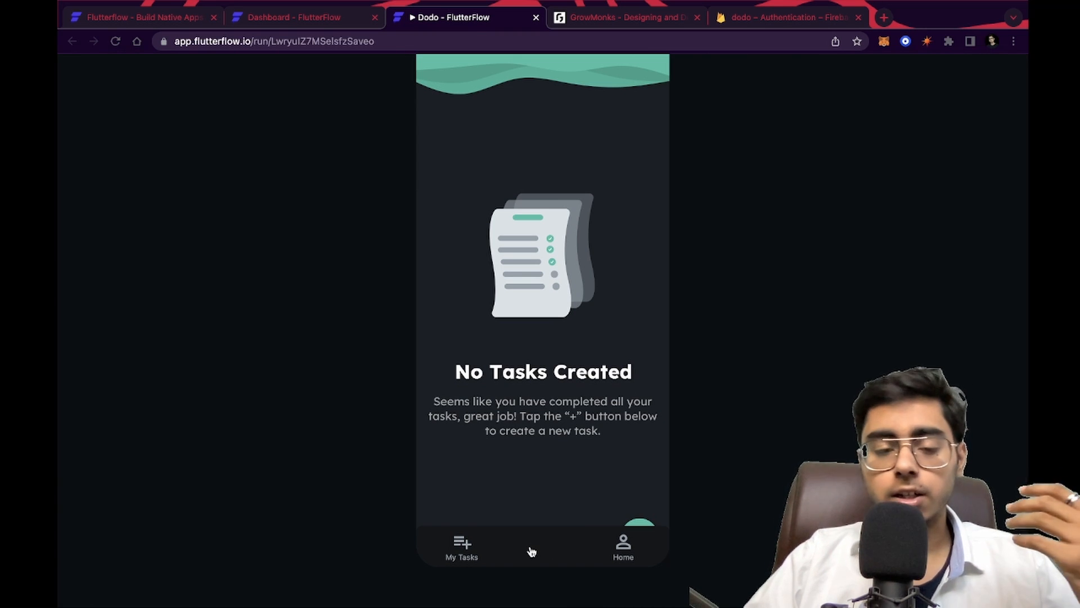
left_click(460, 551)
left_click(640, 525)
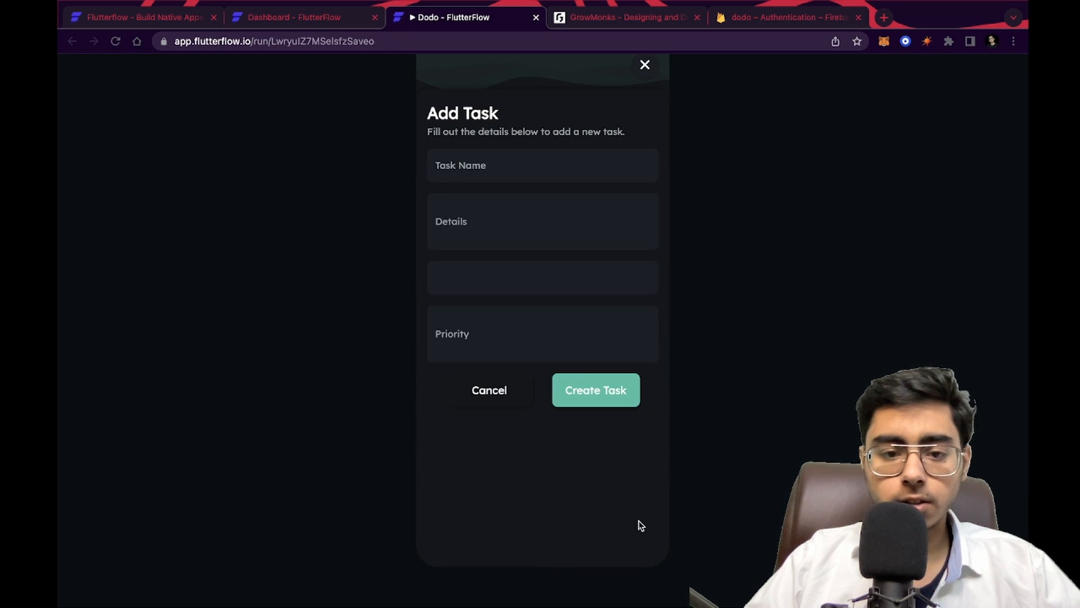
Enter the task name Eat an apple and the details 2 apples a day
left_click(502, 174)
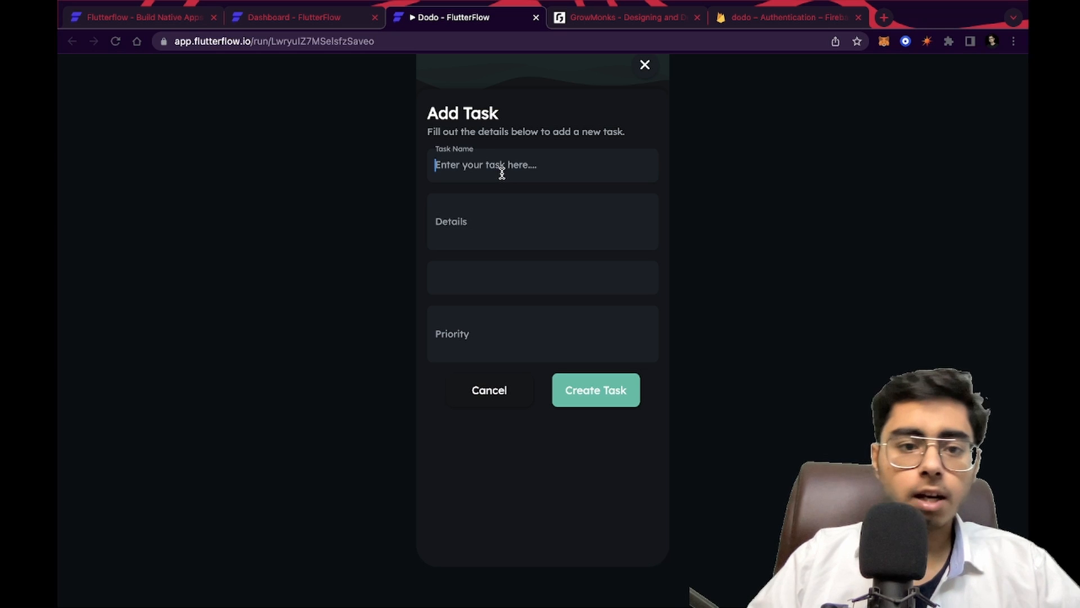
type("Eat an apple")
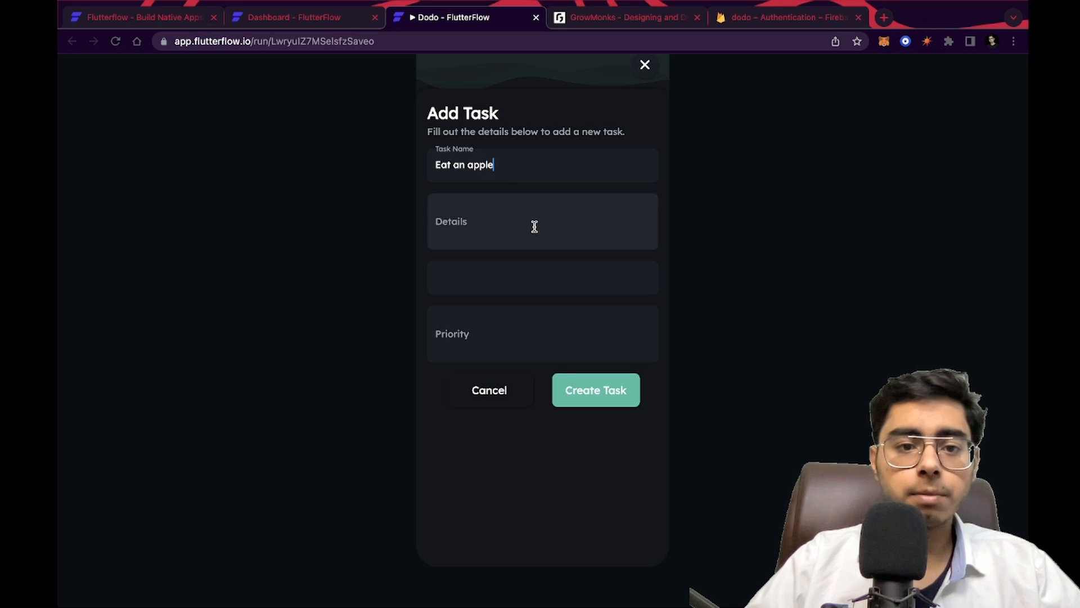
left_click(532, 228)
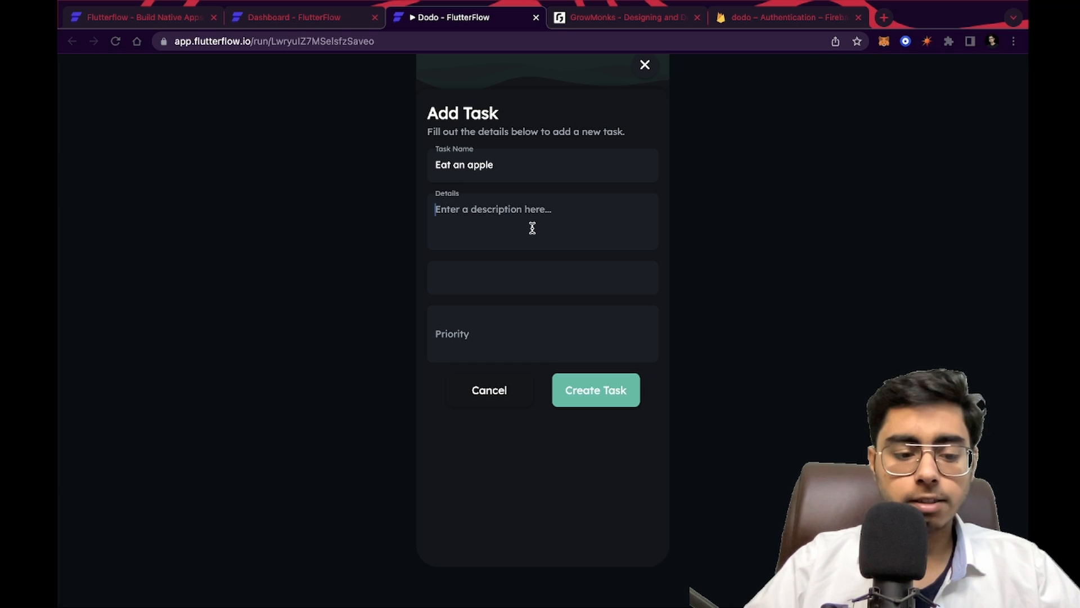
type("2 apples a day")
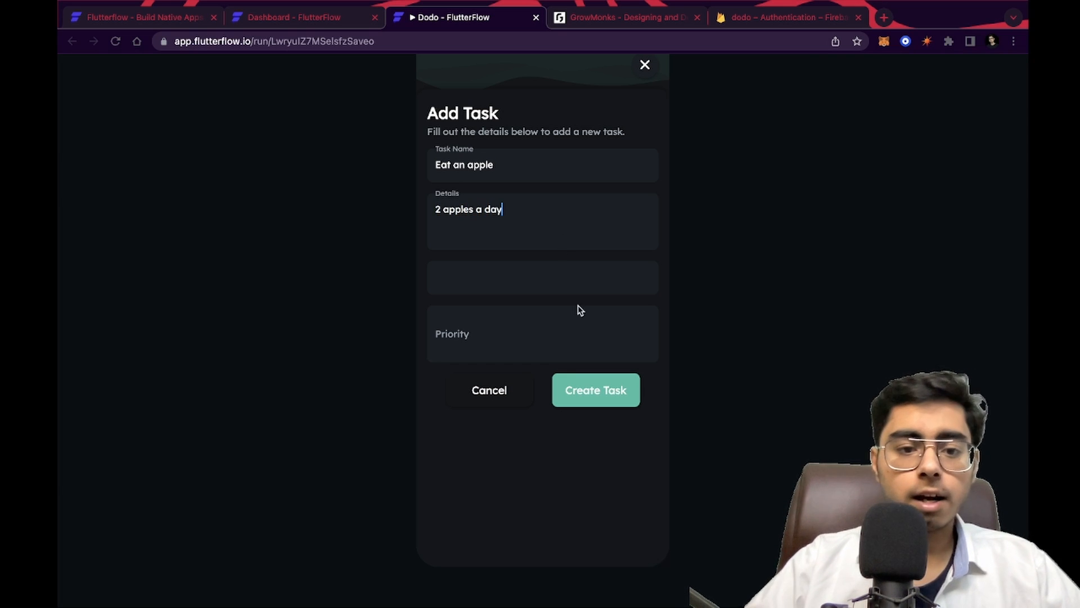
Set the new task's due date to Sun, Apr 17 using the date picker
left_click(512, 276)
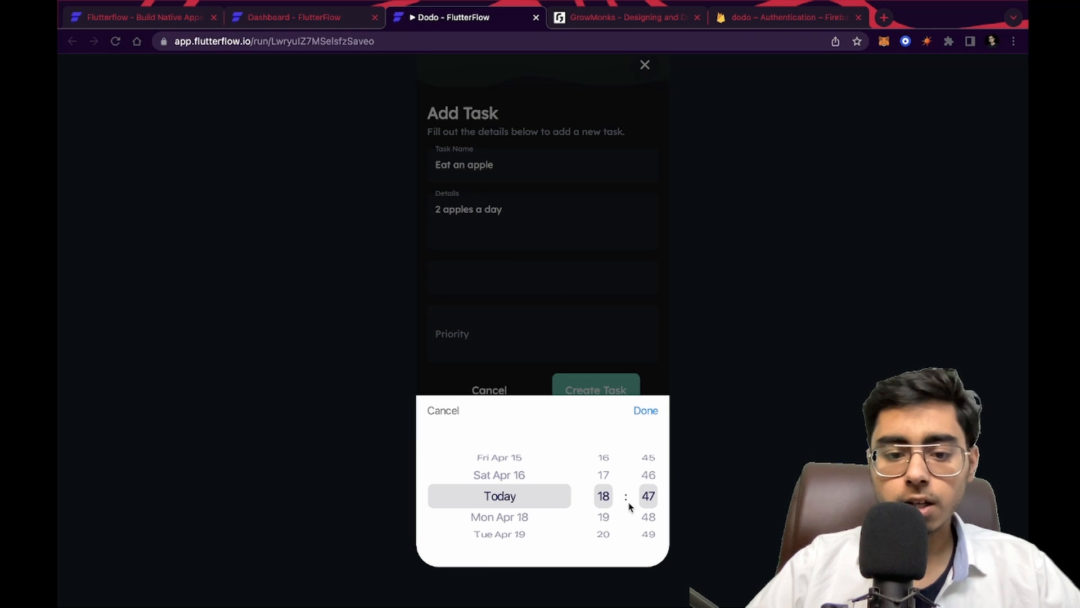
left_click_drag(650, 509, 649, 465)
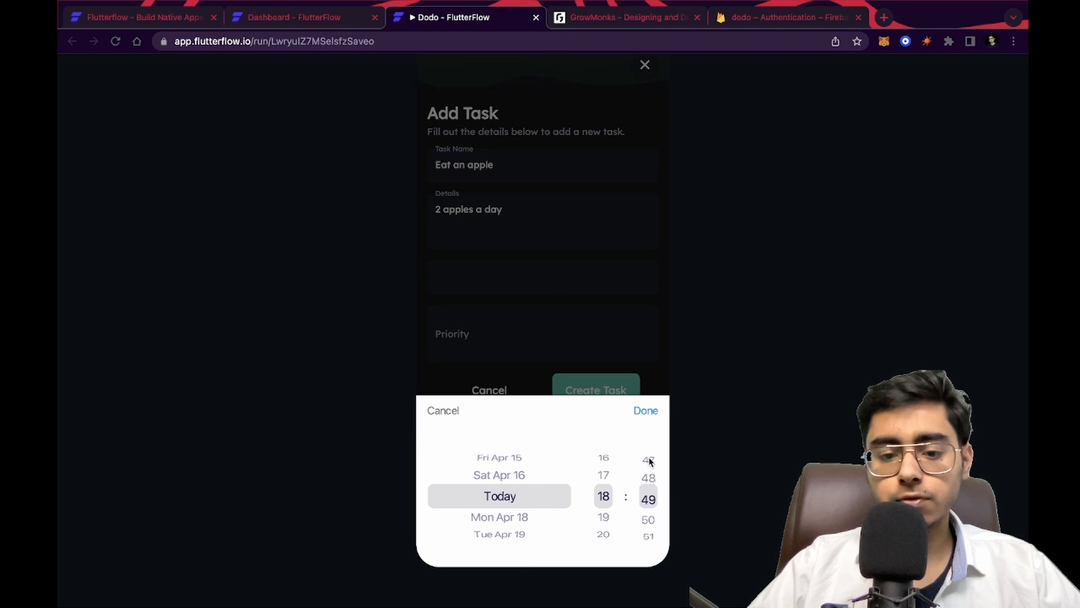
left_click(645, 410)
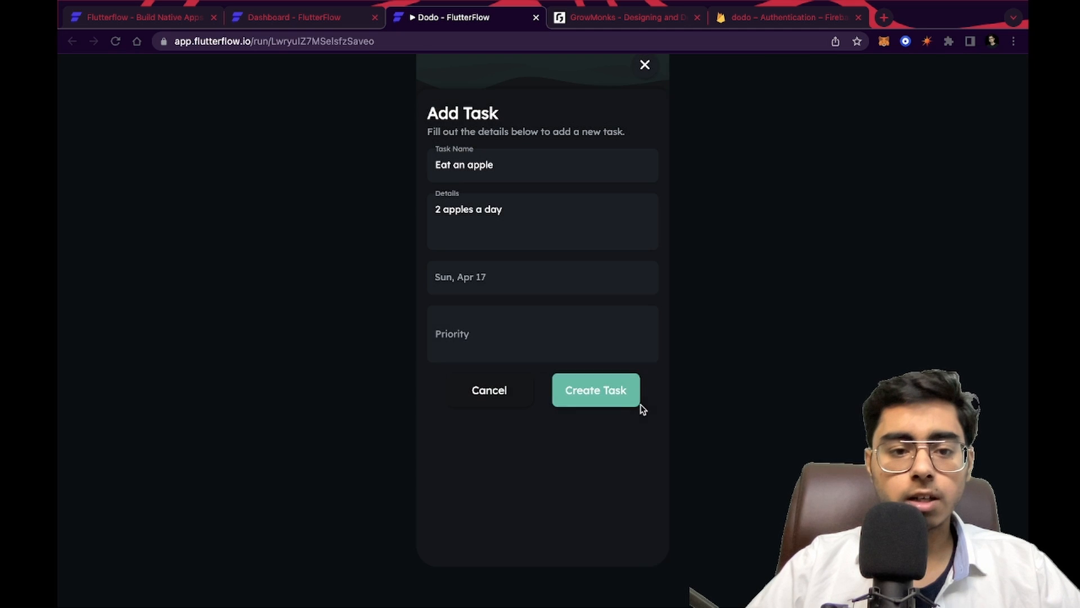
Enter High as the task's priority and create the task
left_click(519, 332)
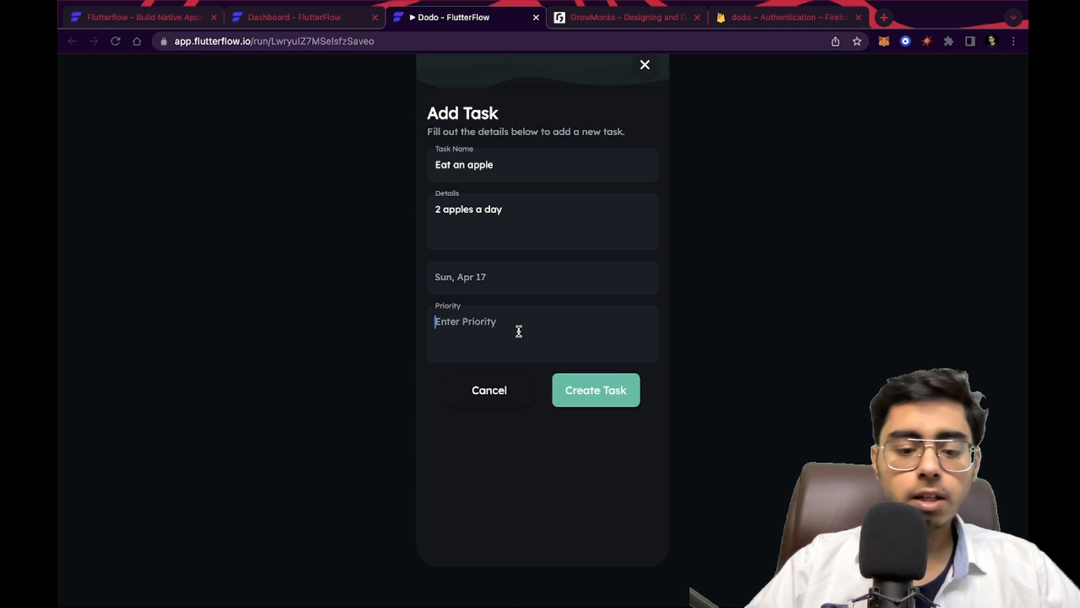
type("H")
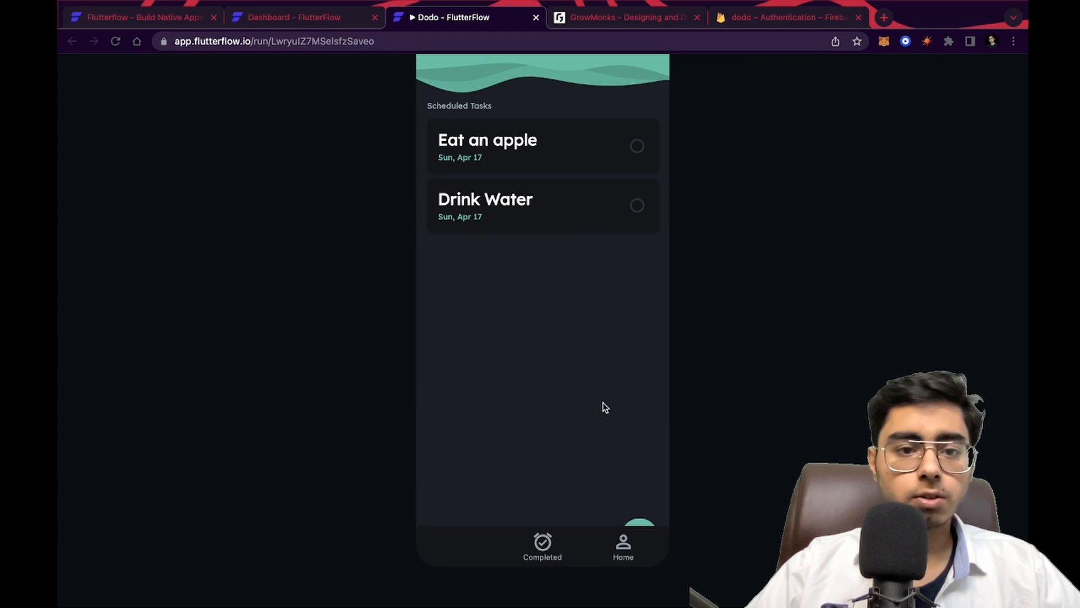
Switch to the Firebase console and inspect the new task document in the ToDoList Firestore collection
left_click(784, 17)
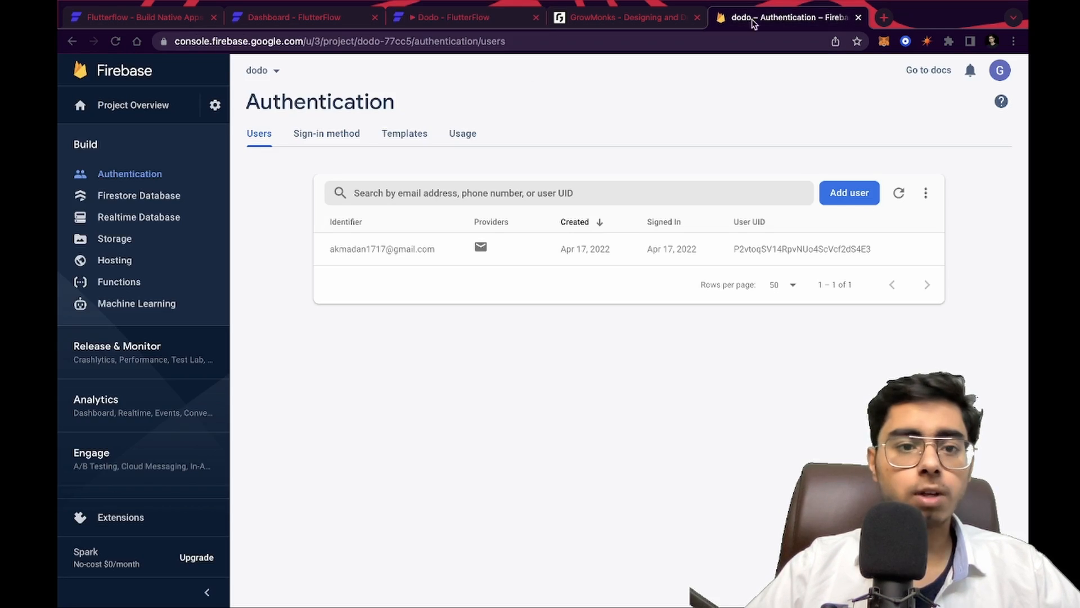
left_click(115, 43)
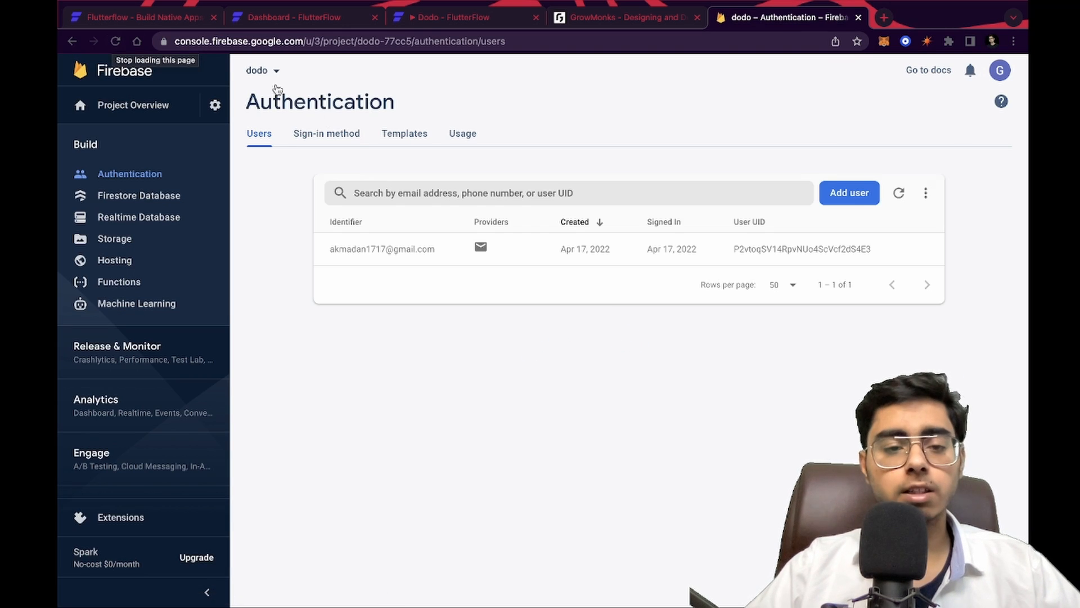
left_click(137, 196)
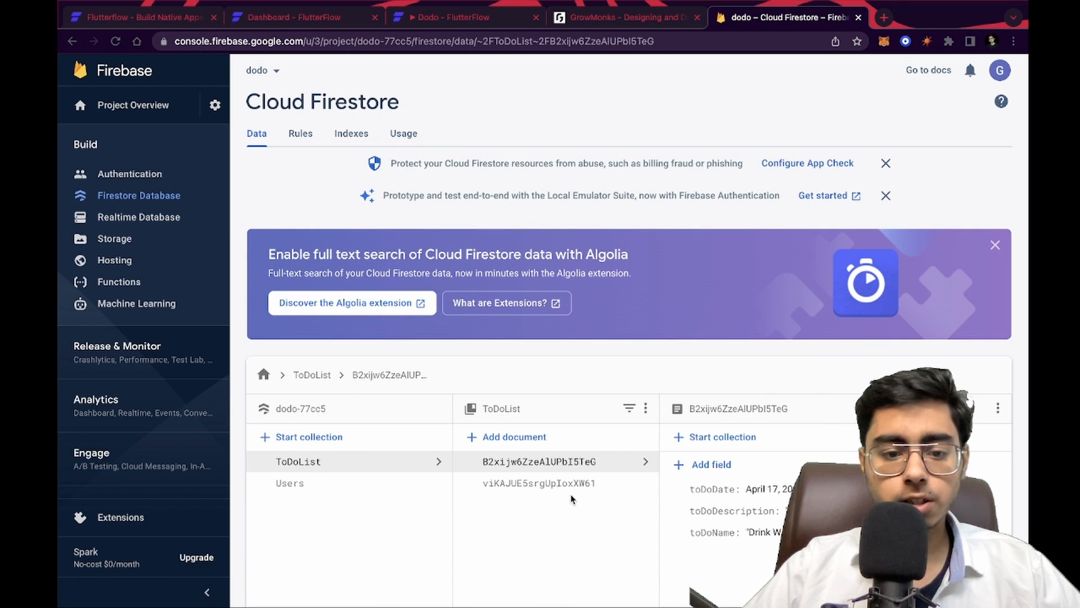
left_click(580, 485)
scroll(676, 422, "down", 4)
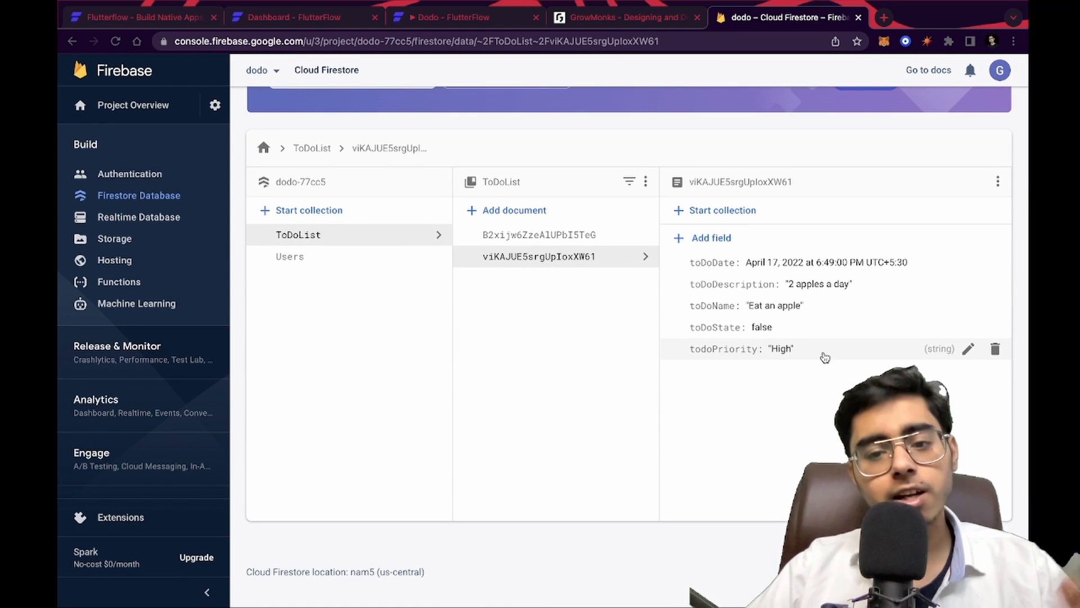
Return to the FlutterFlow editor and browse the Register and Login pages
left_click(467, 18)
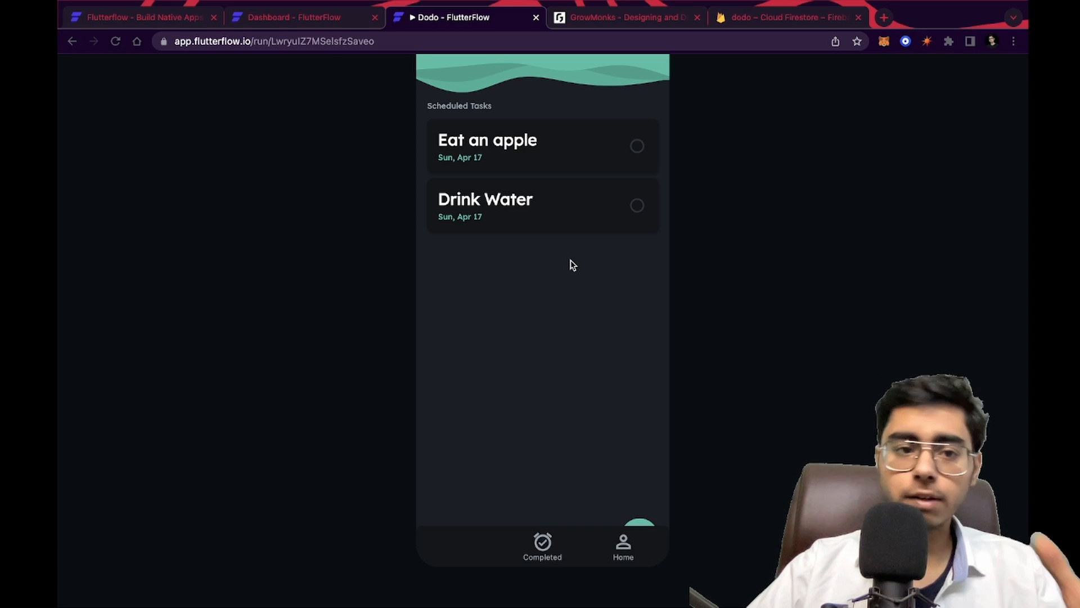
left_click(288, 18)
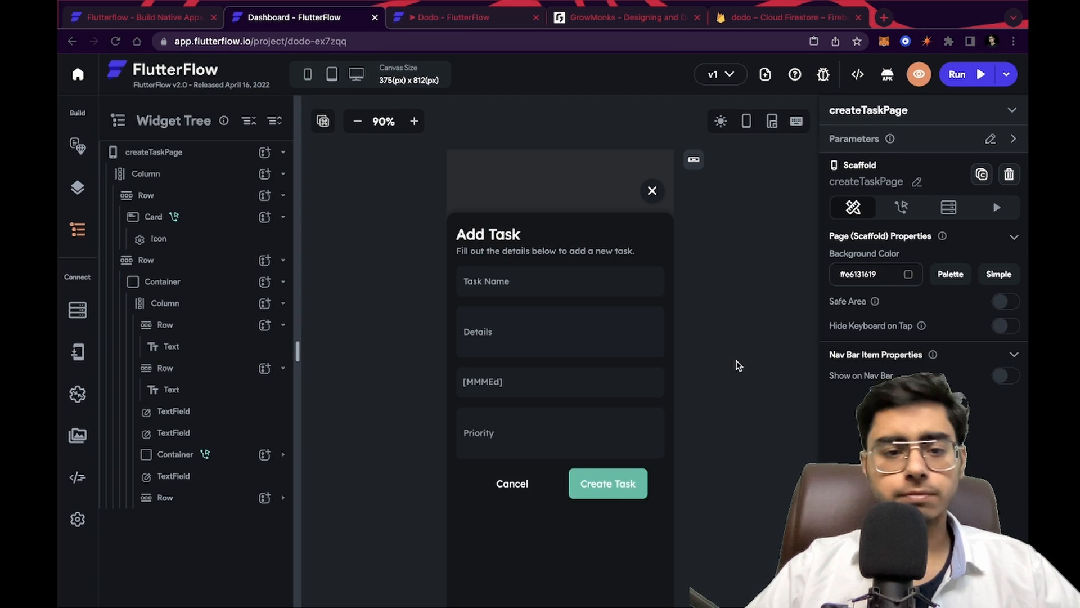
scroll(737, 365, "down", 2)
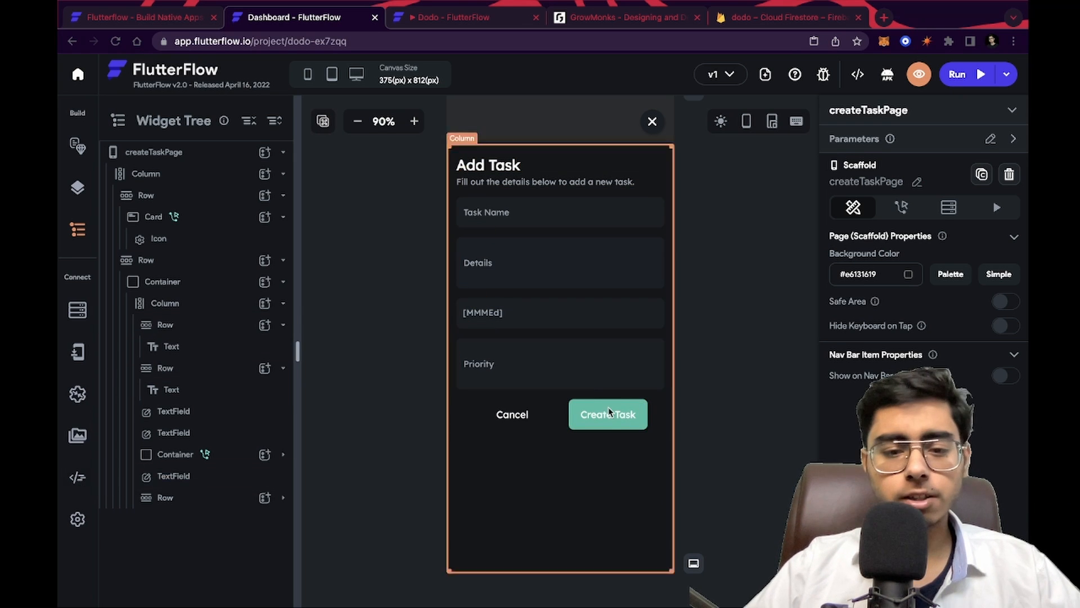
left_click(77, 143)
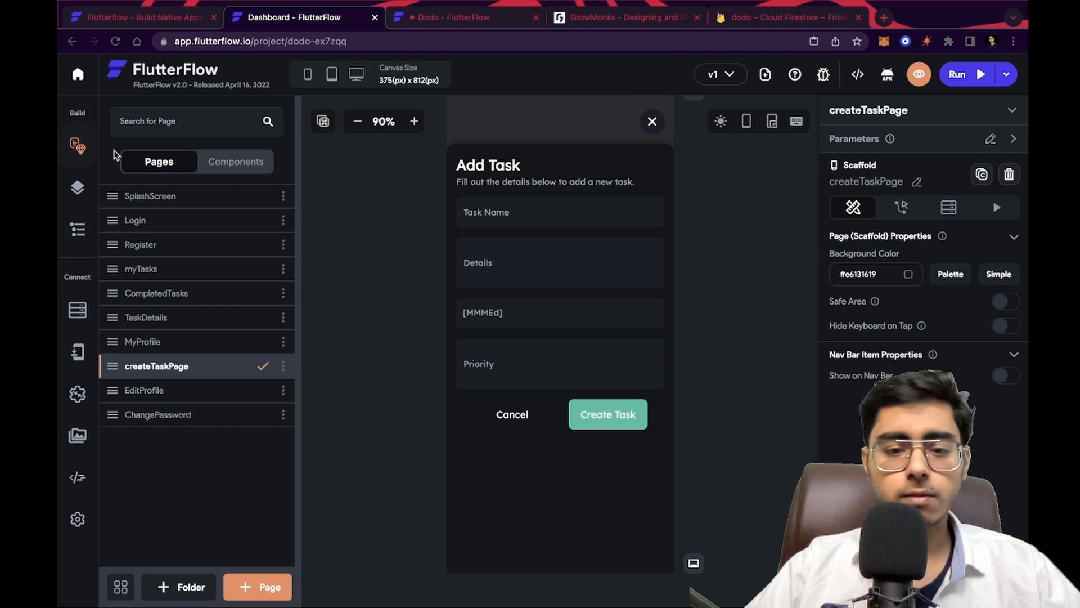
left_click(173, 274)
left_click(204, 243)
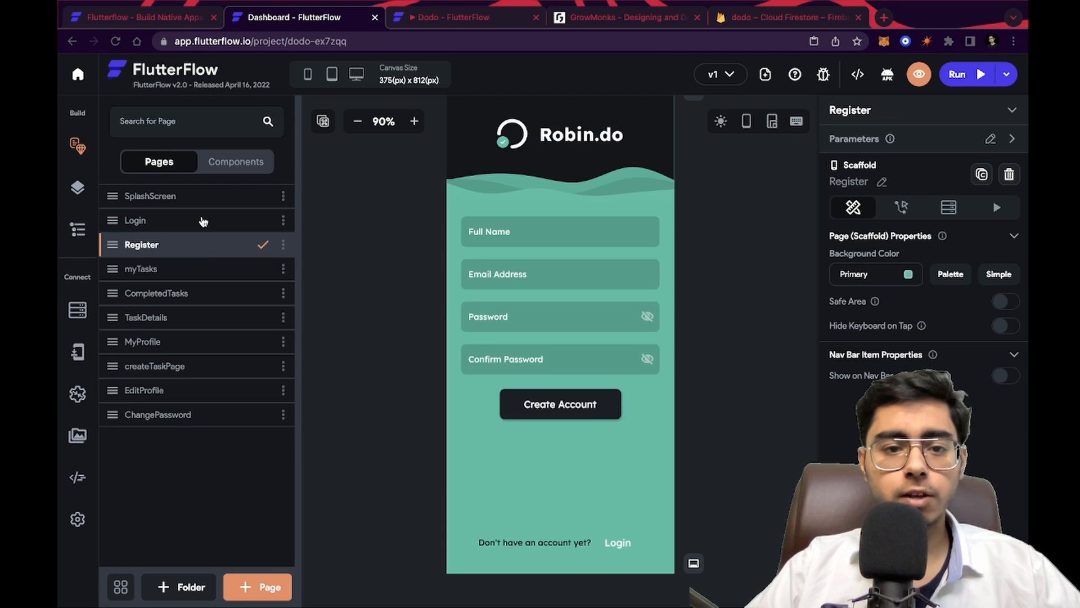
left_click(201, 220)
Set the light mode theme's Primary and Secondary colors to orange #ff6e00
left_click(78, 520)
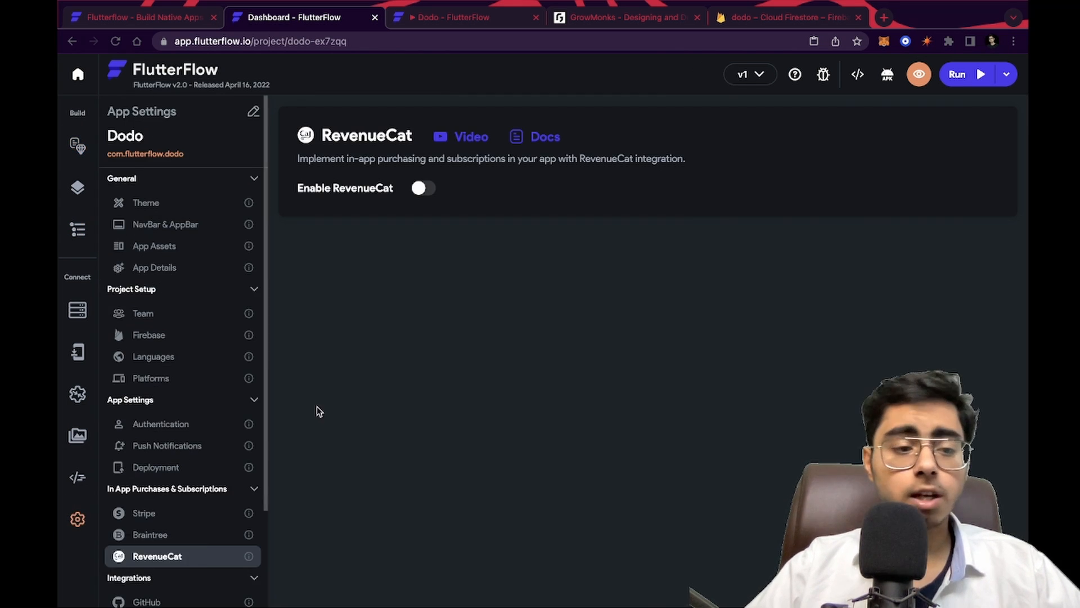
left_click(147, 203)
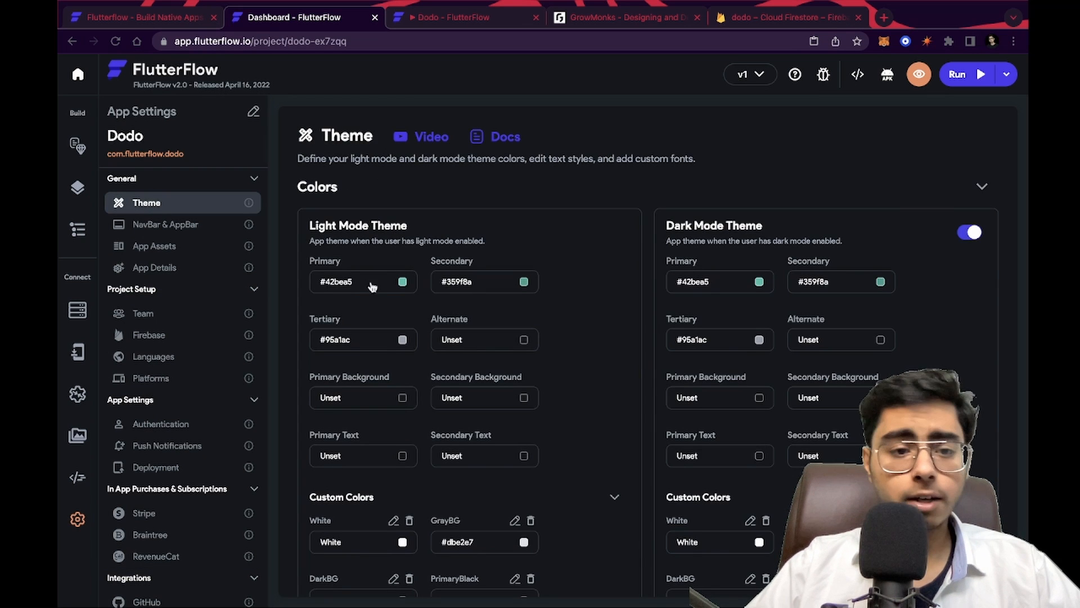
left_click(408, 283)
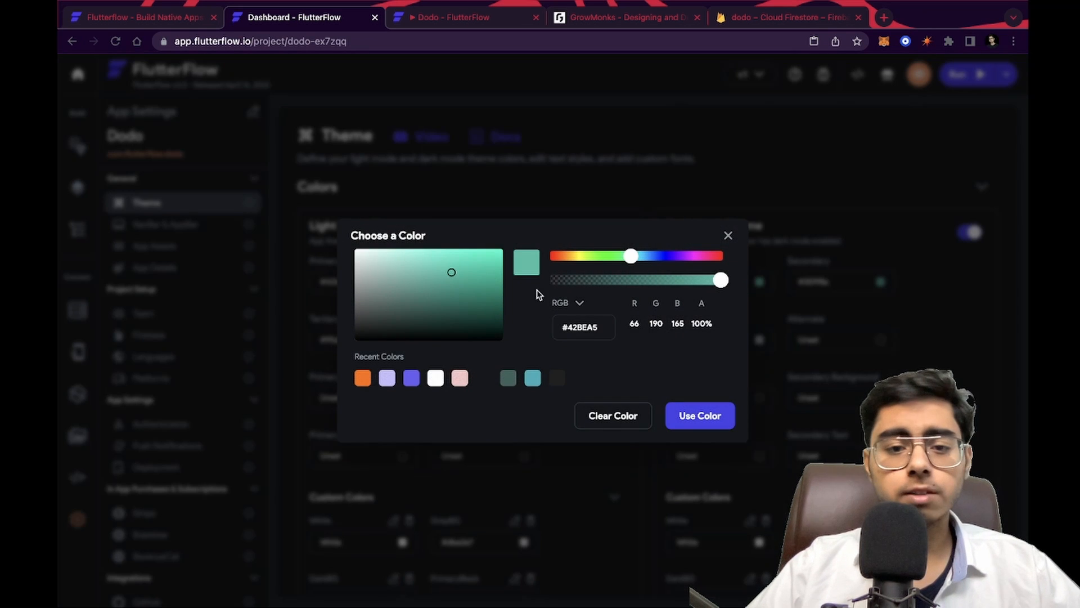
left_click(362, 378)
left_click(699, 417)
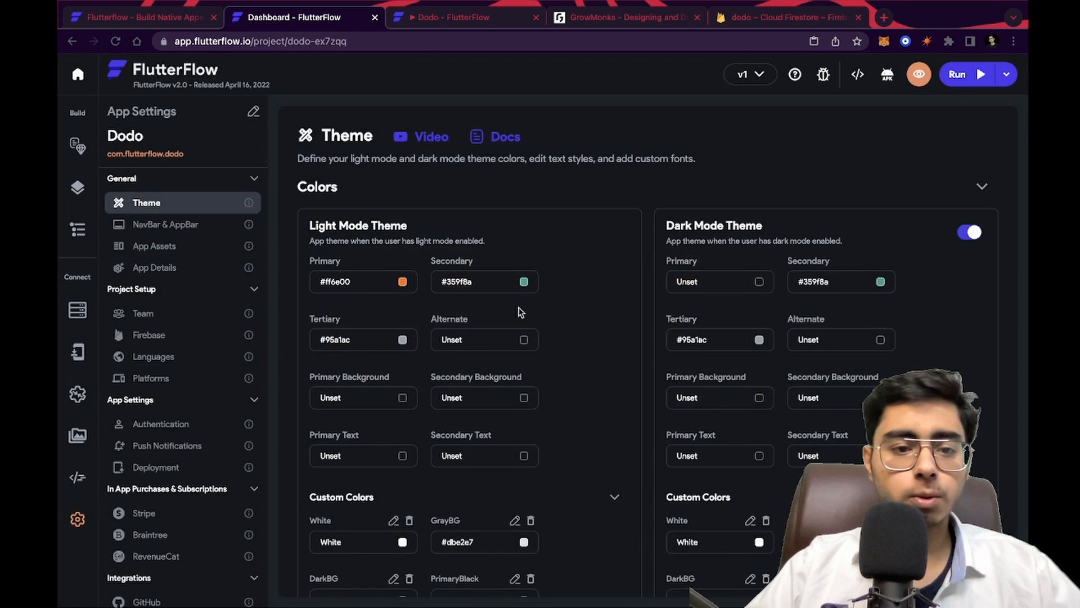
left_click(524, 283)
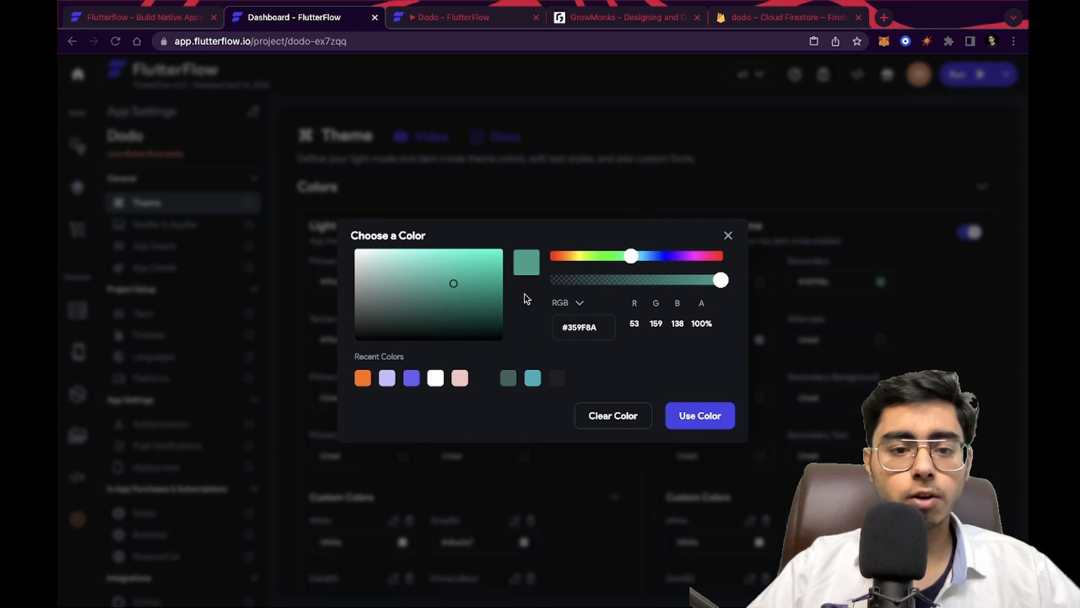
left_click(363, 377)
left_click(696, 419)
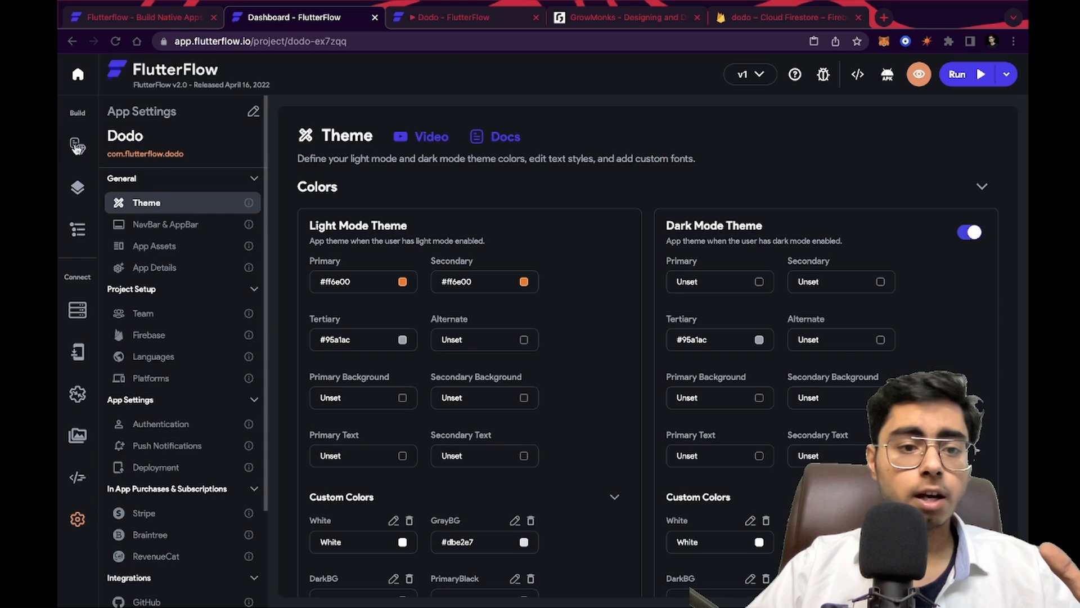
Browse the Login page's widget tree and the TaskDetails and myTasks pages to review the new colors
left_click(89, 187)
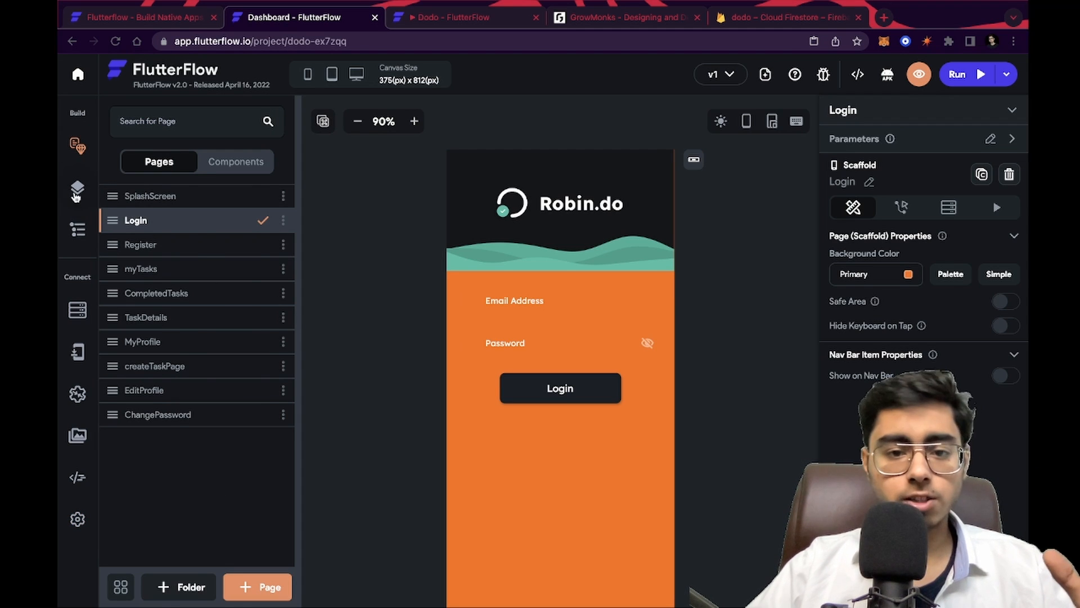
left_click(77, 192)
left_click(78, 228)
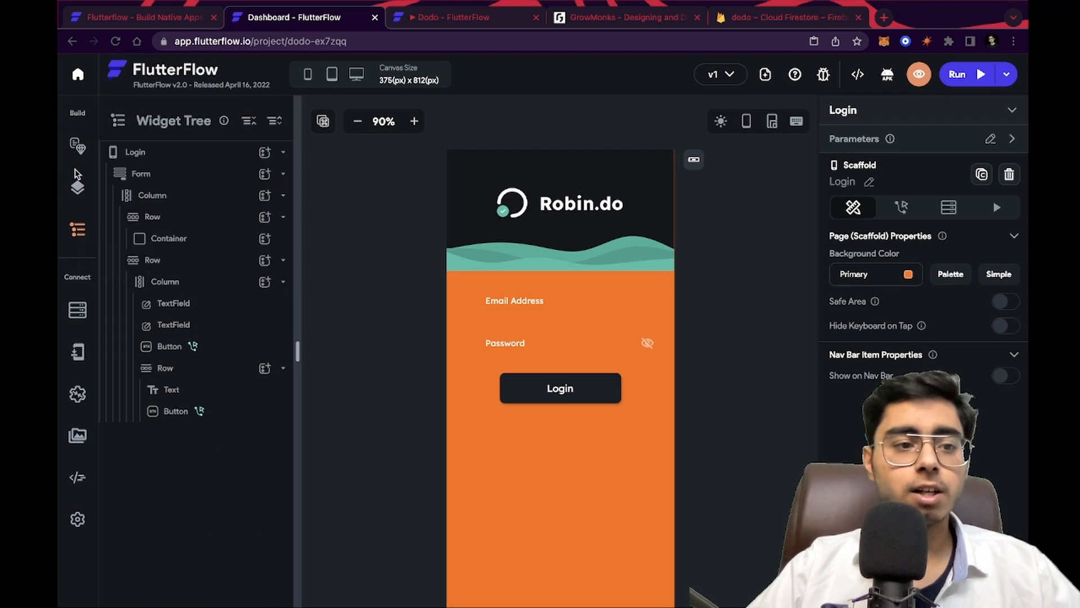
left_click(82, 194)
left_click(78, 147)
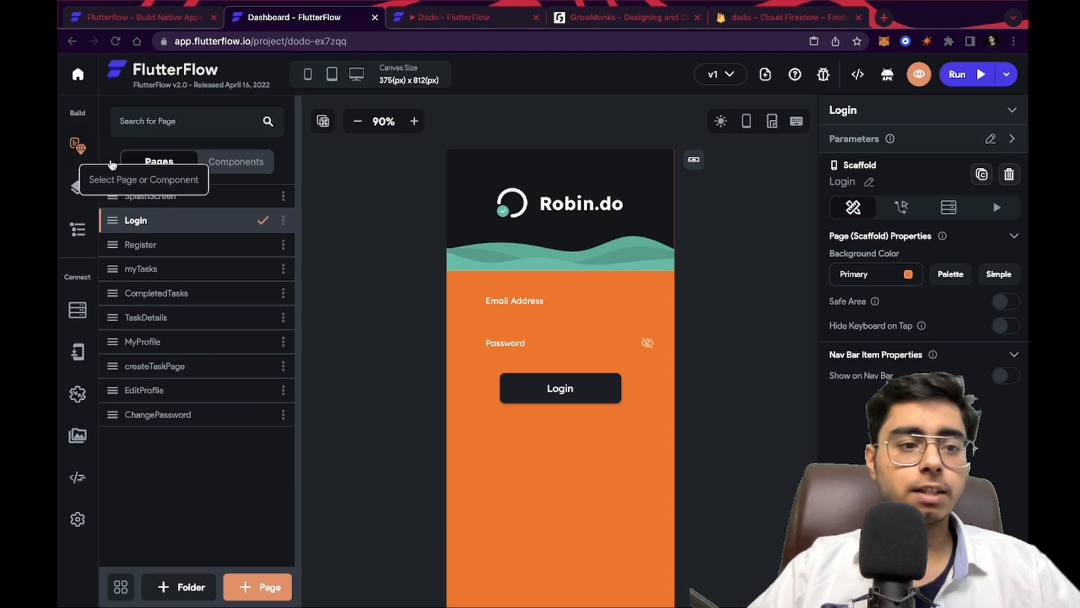
left_click(193, 248)
left_click(193, 293)
left_click(203, 318)
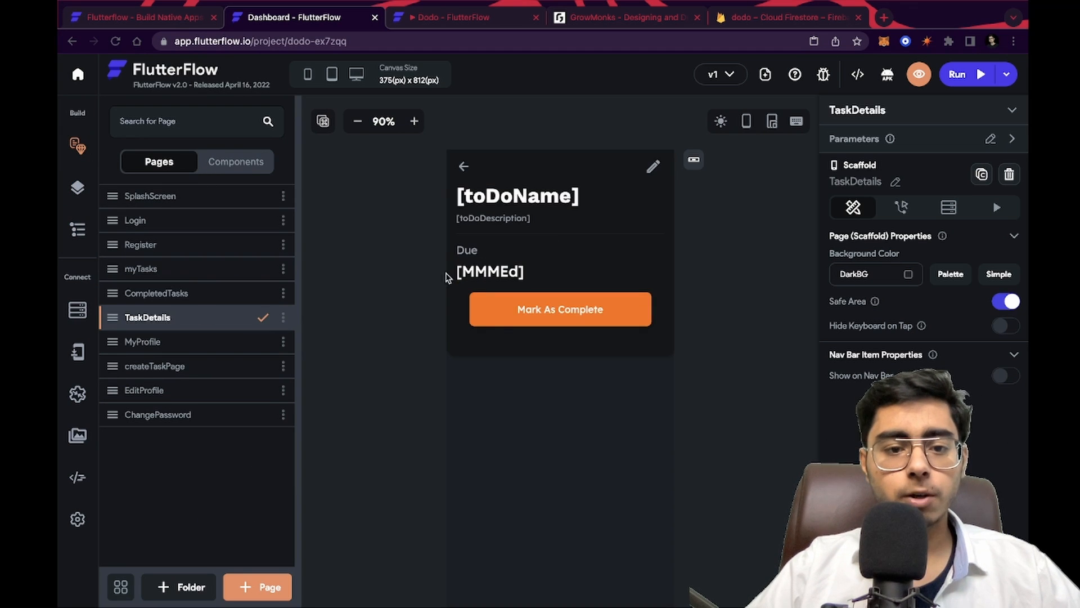
left_click(200, 275)
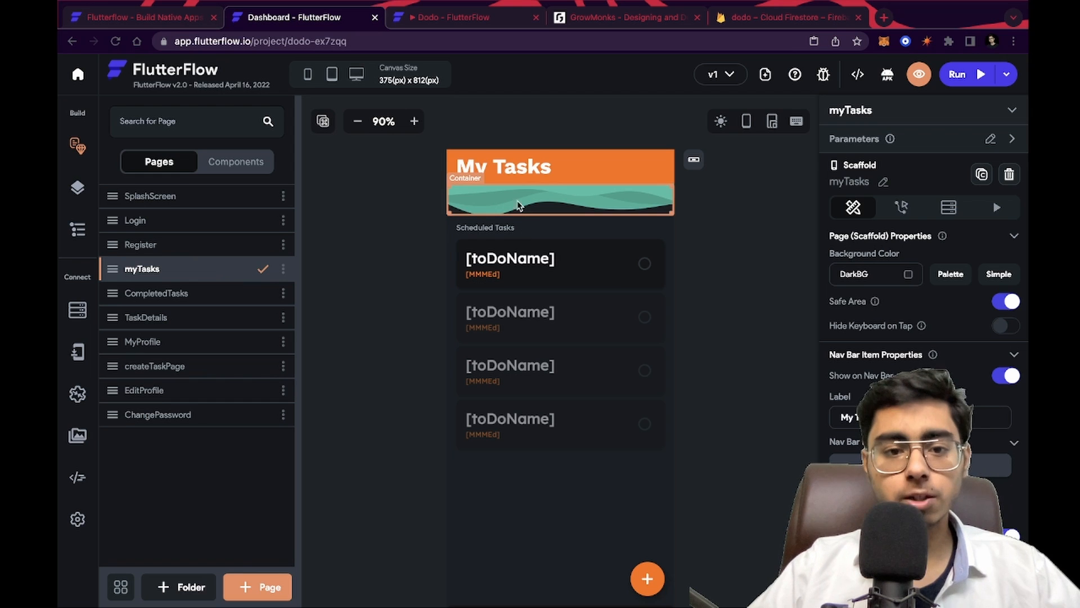
Inspect the myTasks header container's background image settings, then view the TaskDetails and MyProfile pages
left_click(535, 207)
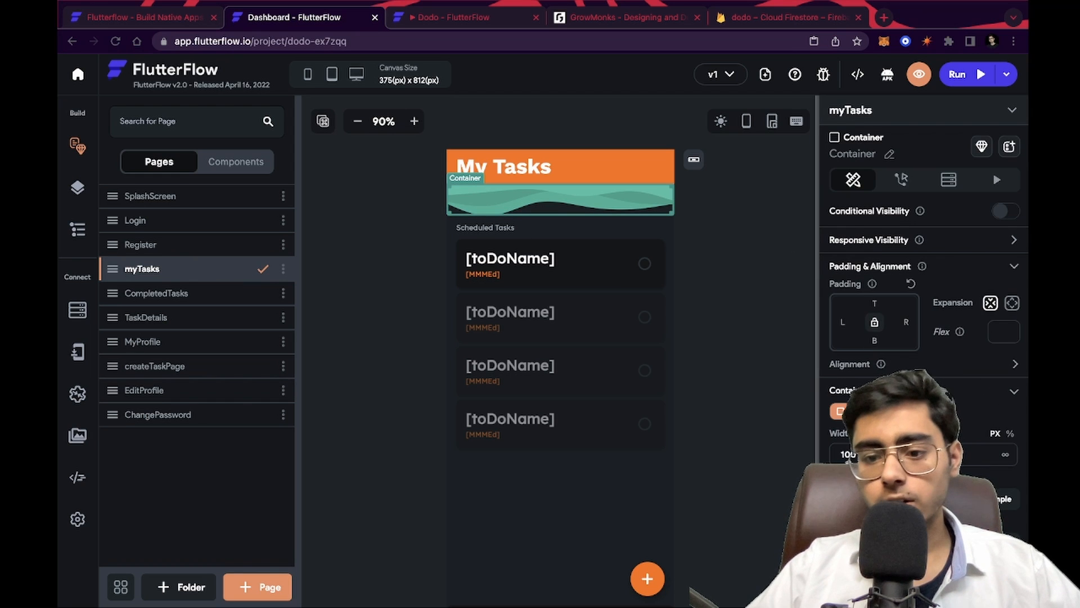
scroll(923, 282, "down", 8)
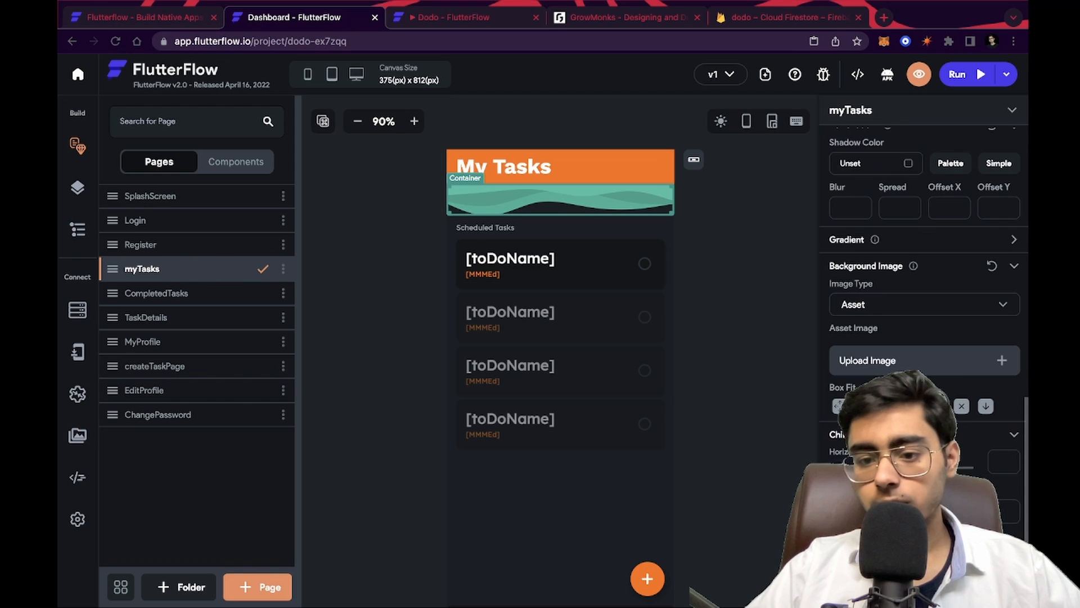
left_click(902, 313)
left_click(704, 357)
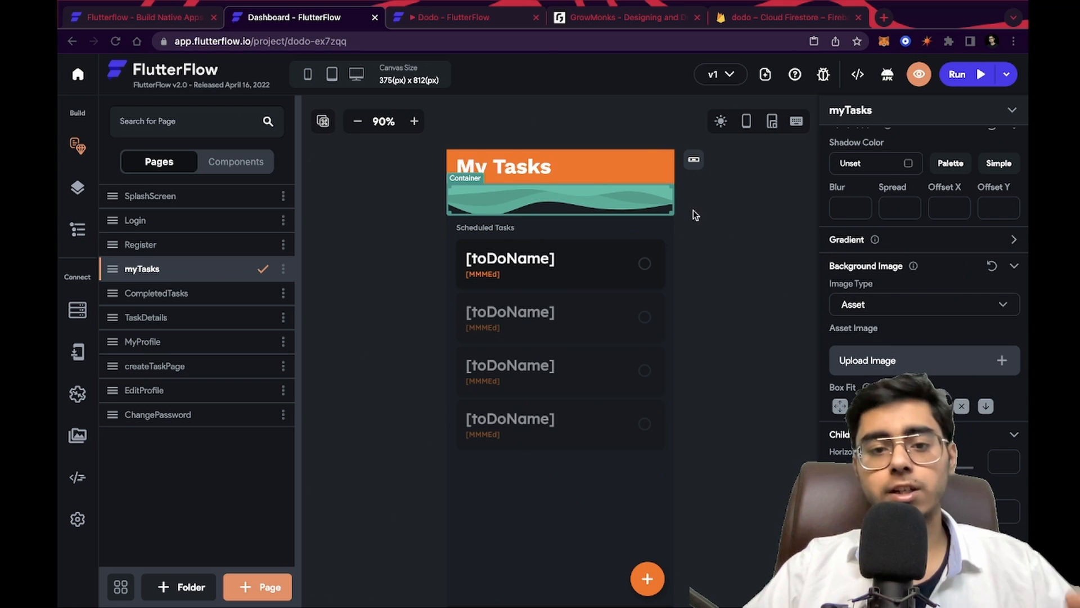
left_click(179, 294)
left_click(175, 318)
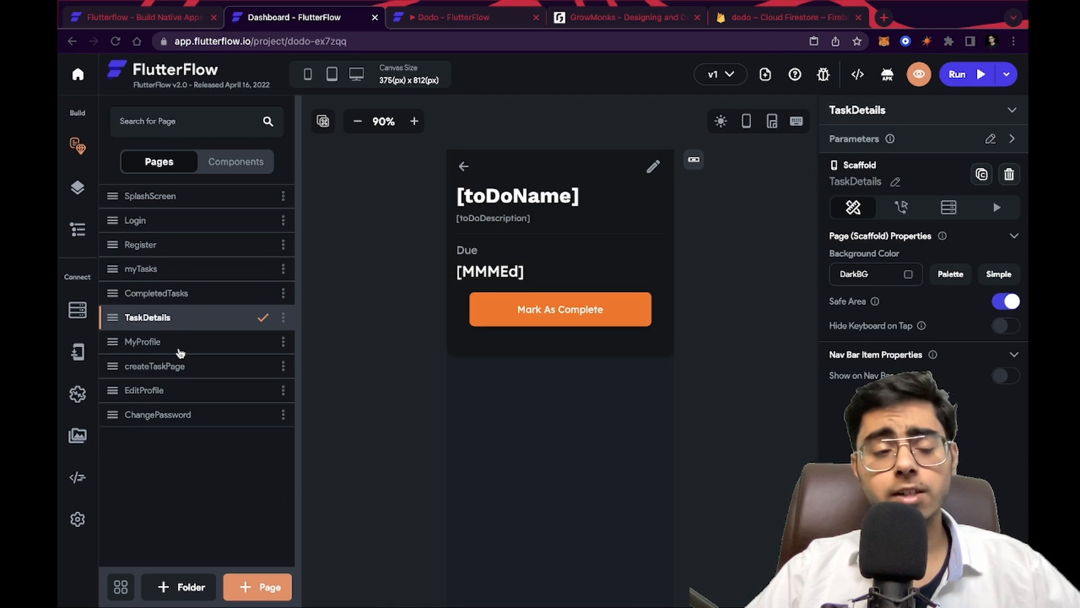
left_click(179, 341)
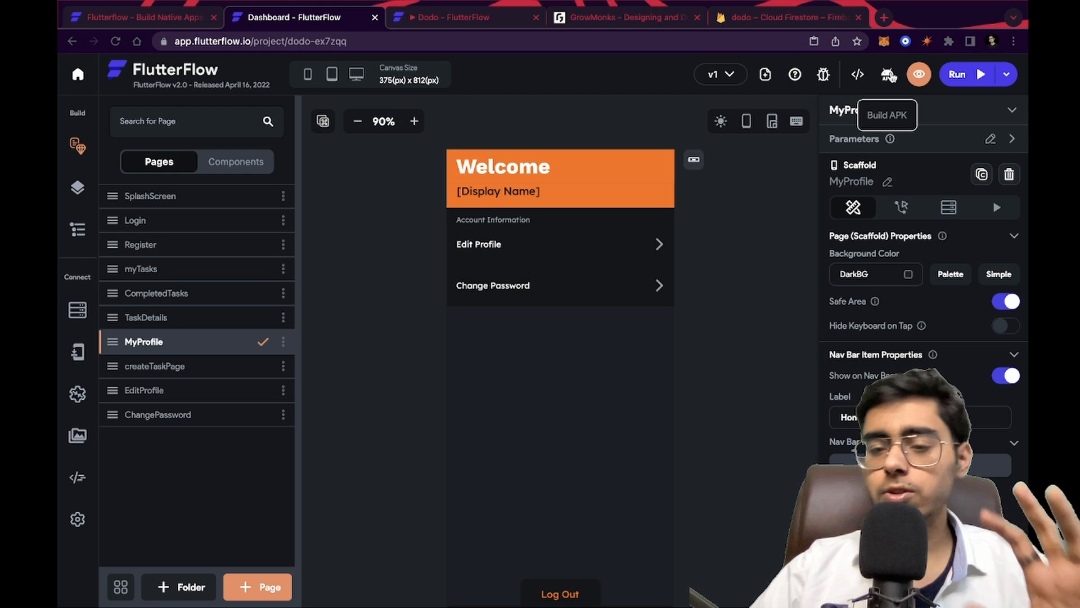
Open the generated code view and read through the MyProfile page's code
left_click(855, 75)
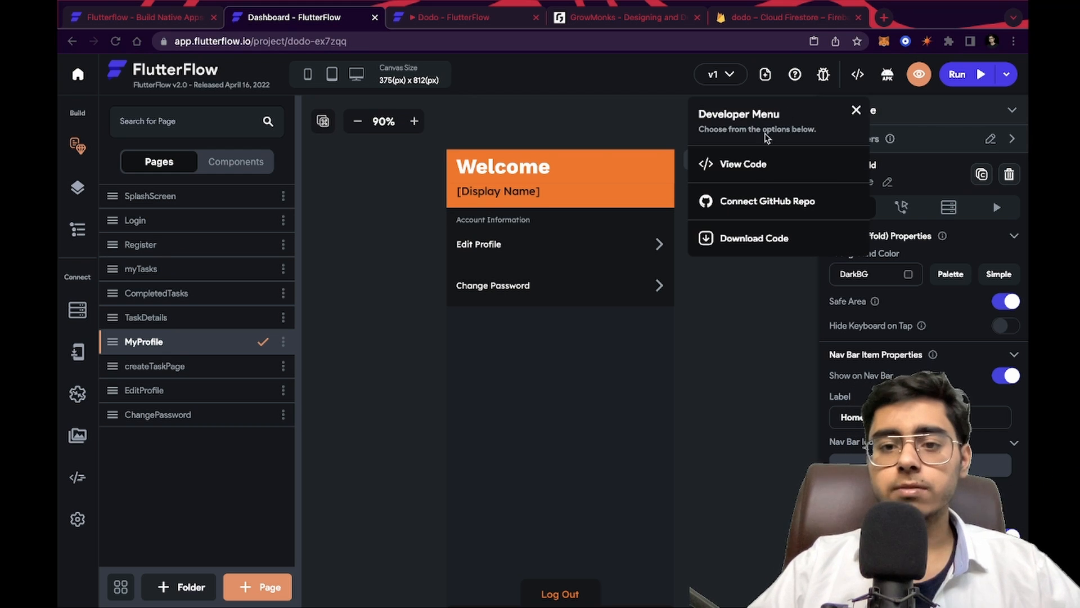
left_click(760, 160)
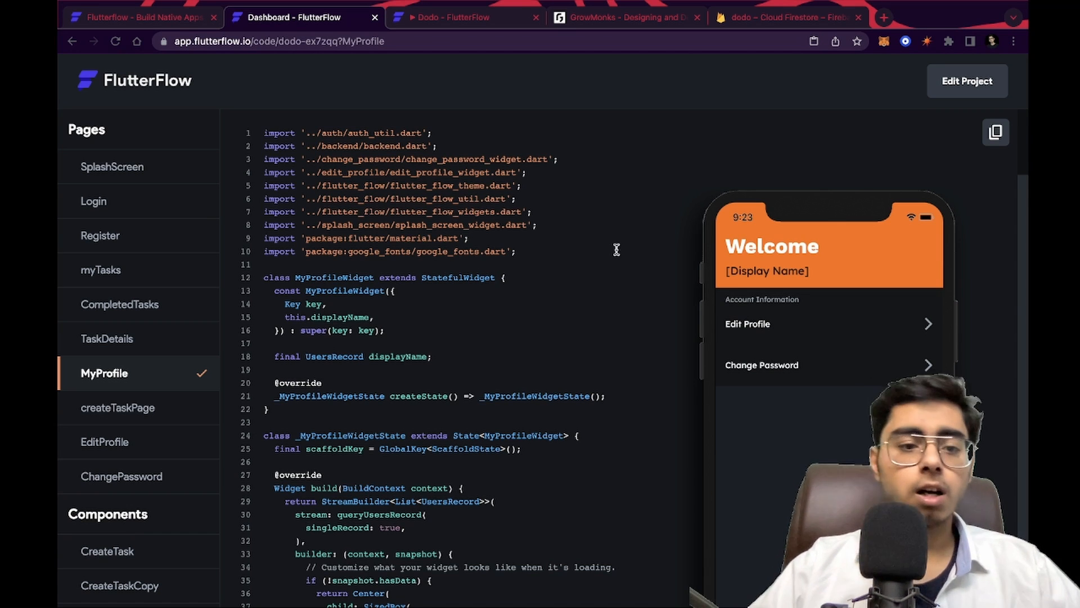
scroll(617, 250, "down", 15)
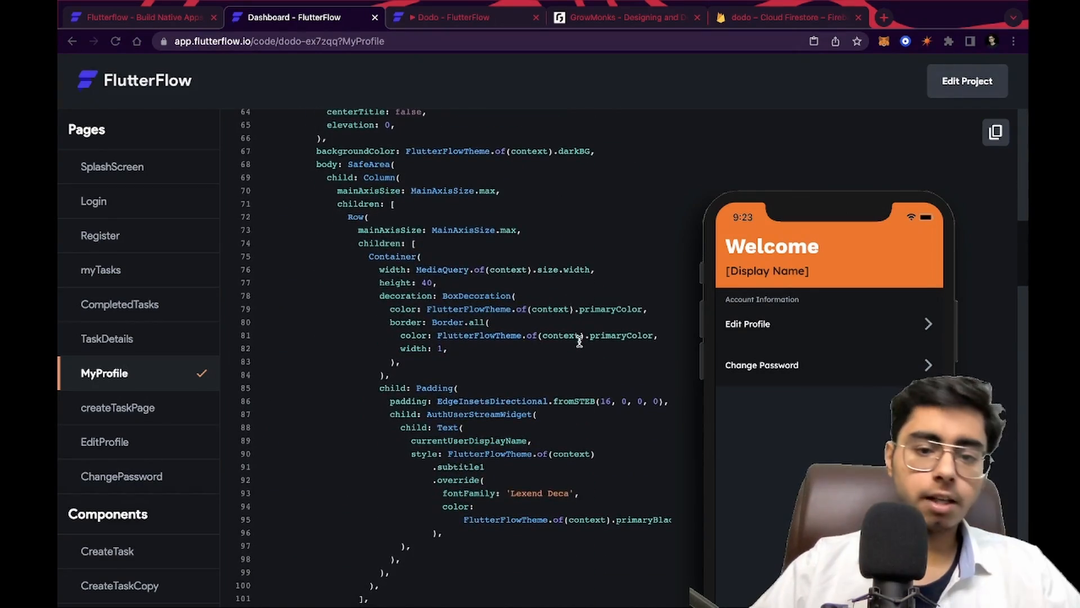
scroll(568, 444, "down", 20)
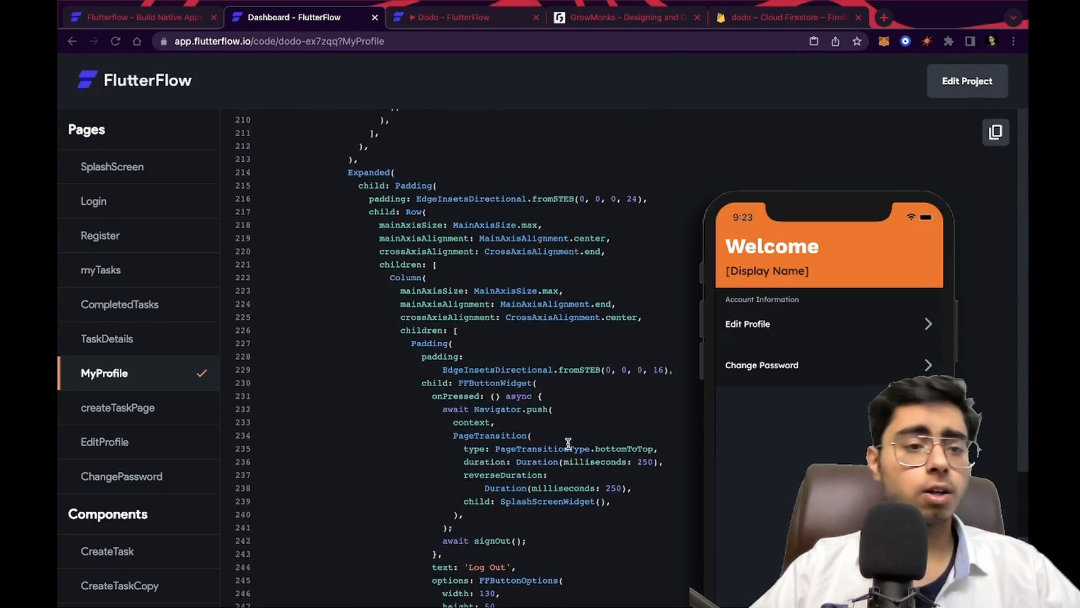
scroll(567, 441, "down", 10)
scroll(567, 441, "up", 20)
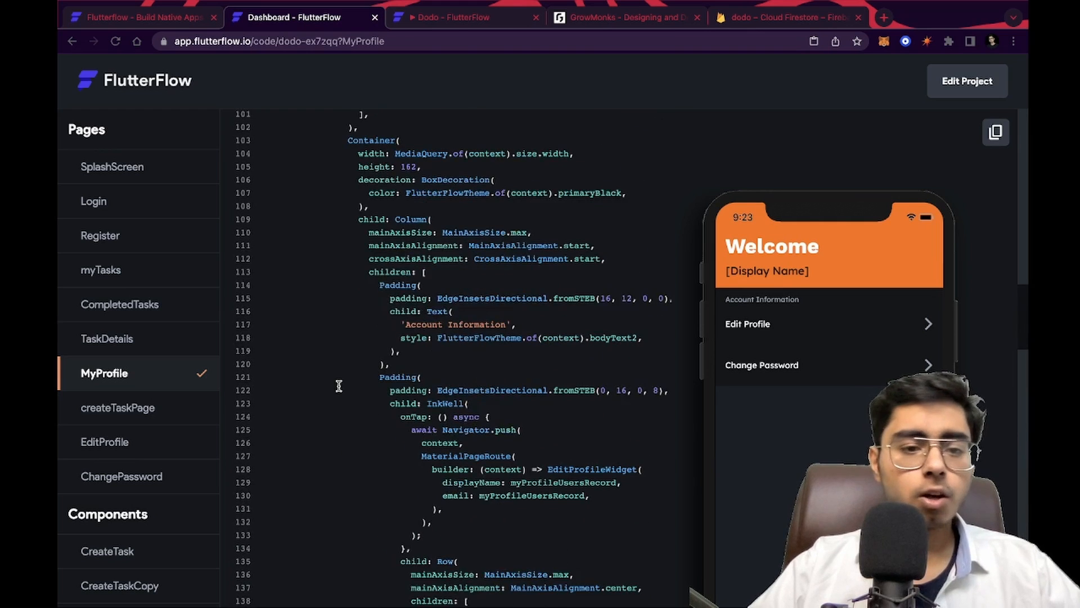
Highlight the MyProfile page's Container and Column code blocks in the generated code view
left_click_drag(358, 207, 457, 597)
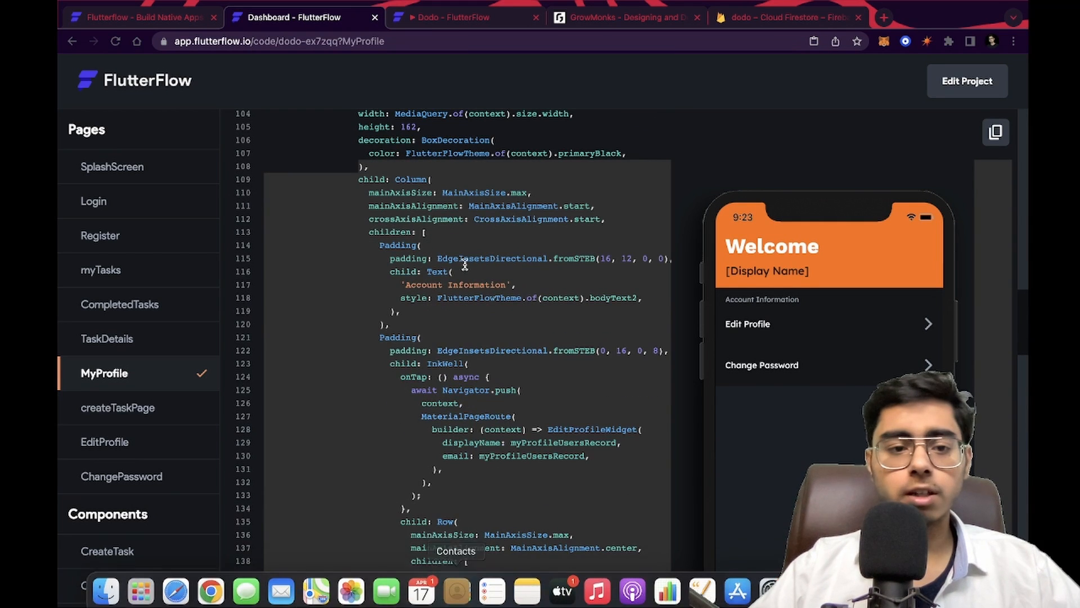
left_click(469, 228)
left_click_drag(345, 136, 411, 508)
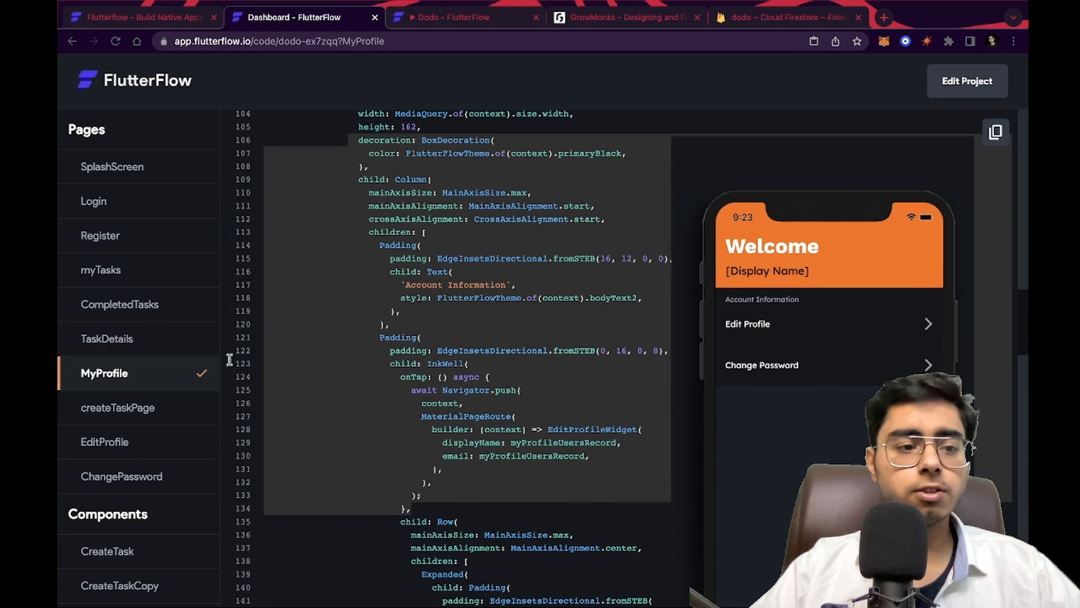
Open the Register page's generated code, scroll through its text fields, and highlight the Full Name TextFormField block
left_click(101, 277)
left_click(96, 234)
scroll(395, 415, "down", 15)
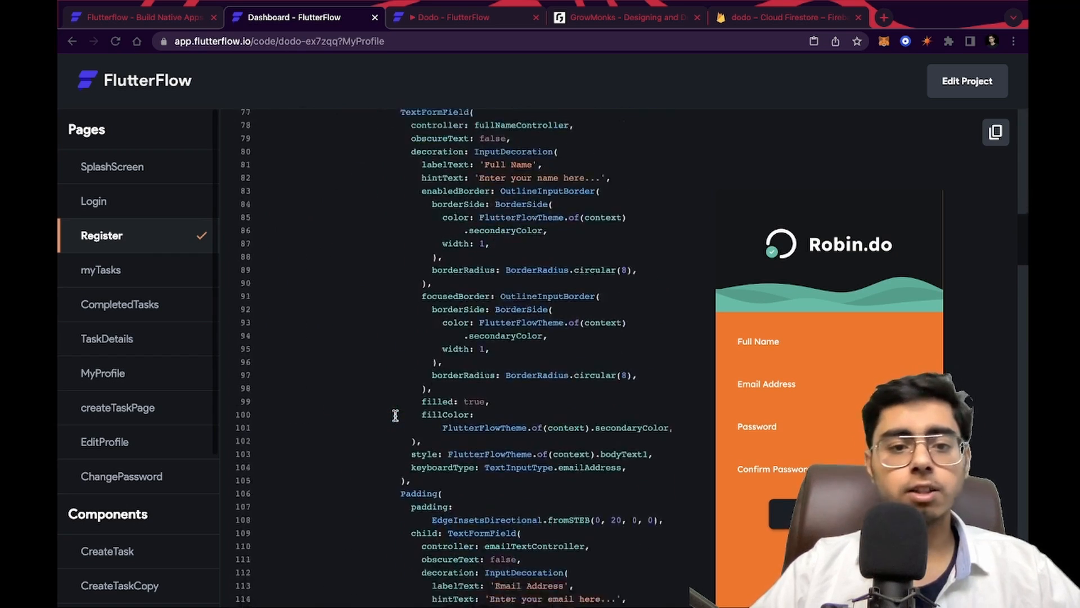
scroll(395, 416, "down", 15)
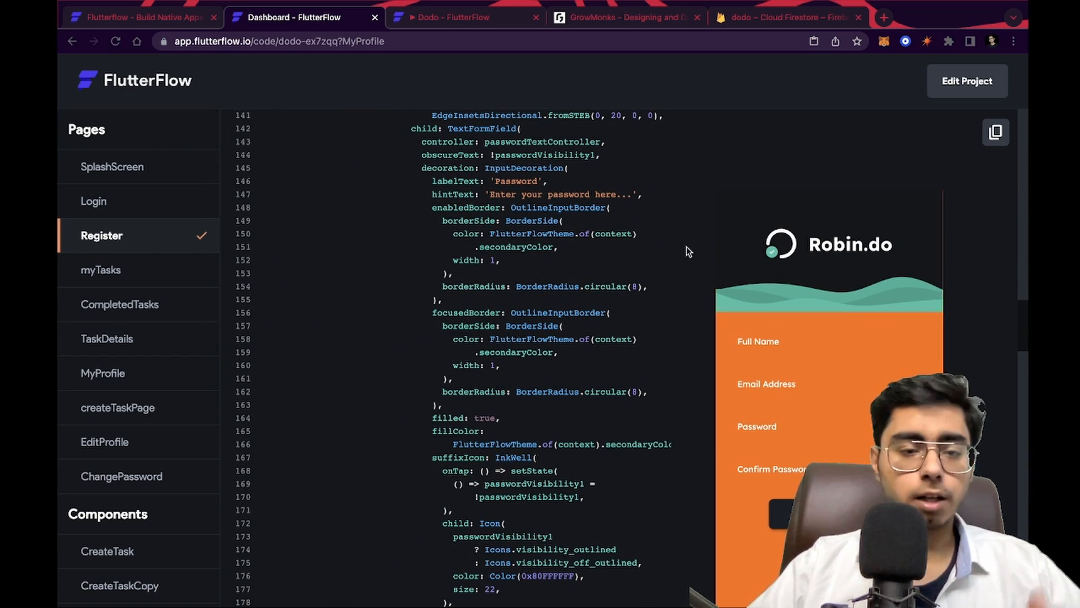
scroll(543, 203, "up", 16)
scroll(544, 225, "down", 4)
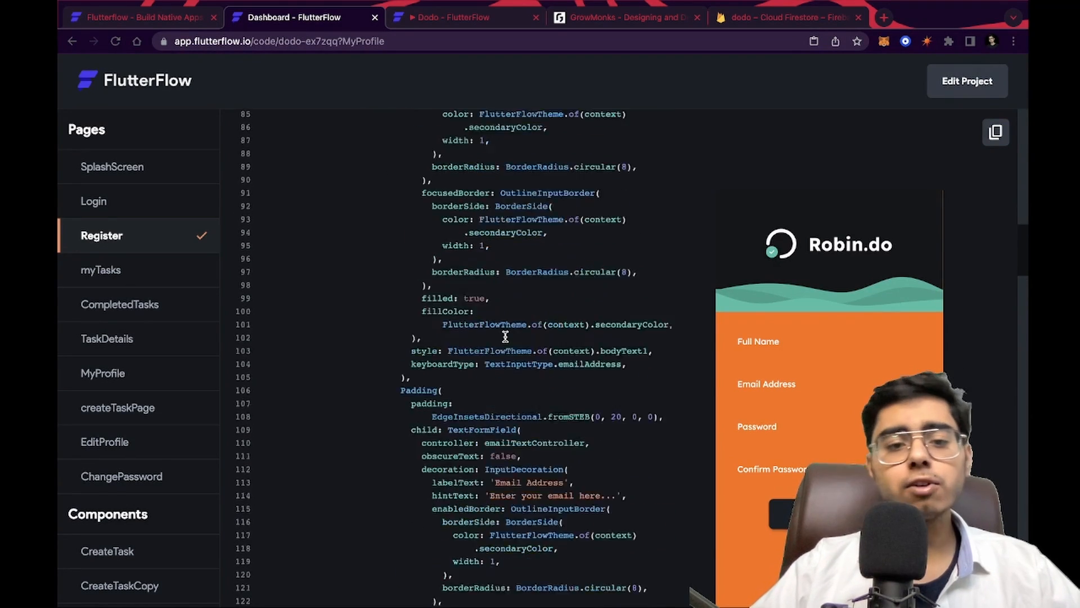
scroll(505, 337, "up", 4)
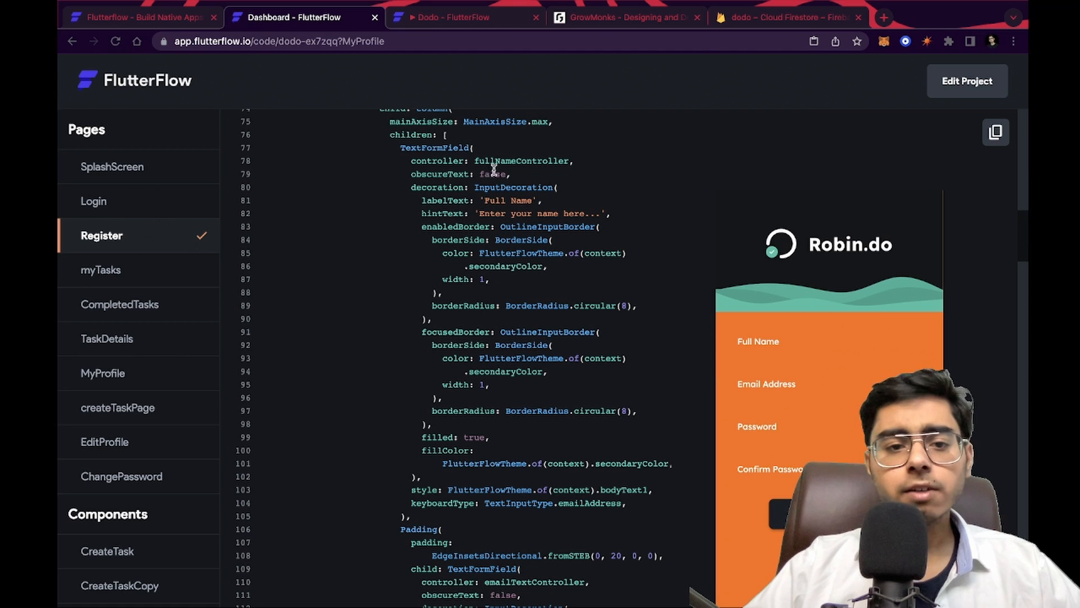
left_click(493, 152)
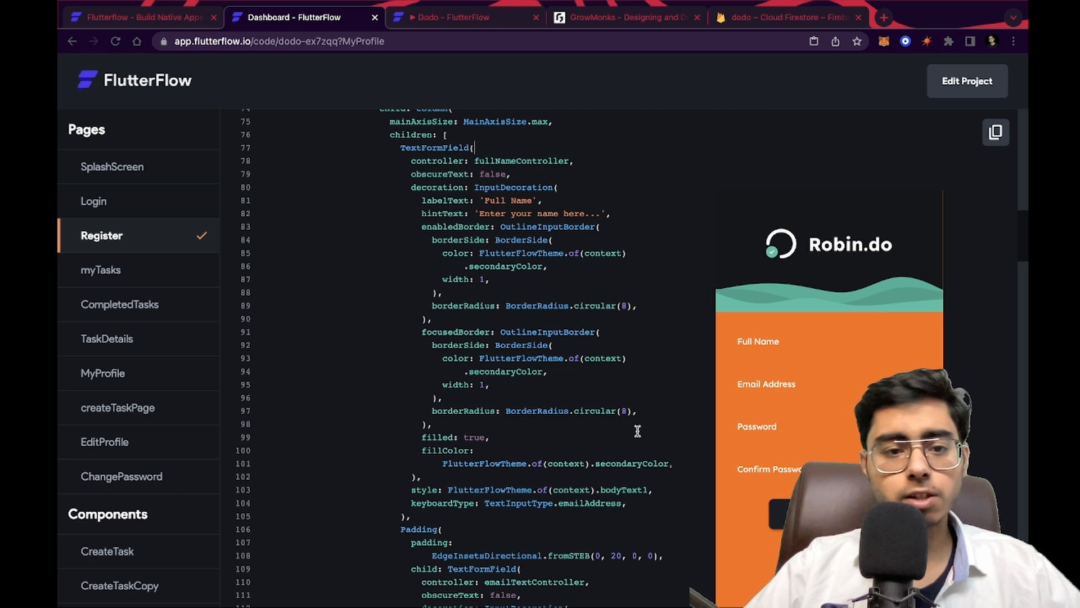
left_click_drag(427, 519, 390, 145)
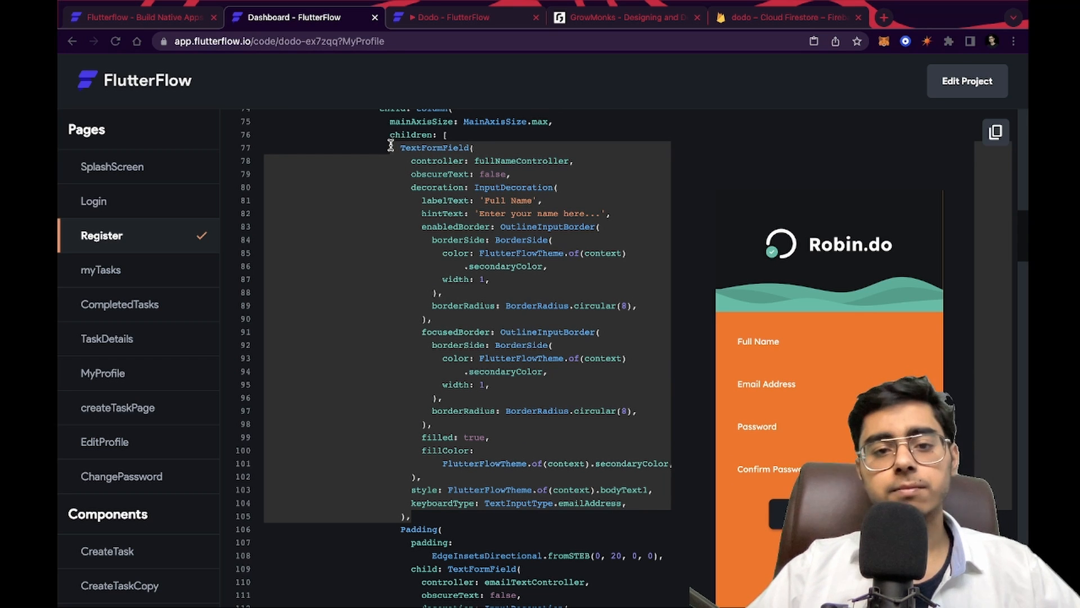
Switch through the browser tabs to the running Dodo app preview and the FlutterFlow homepage
left_click(472, 19)
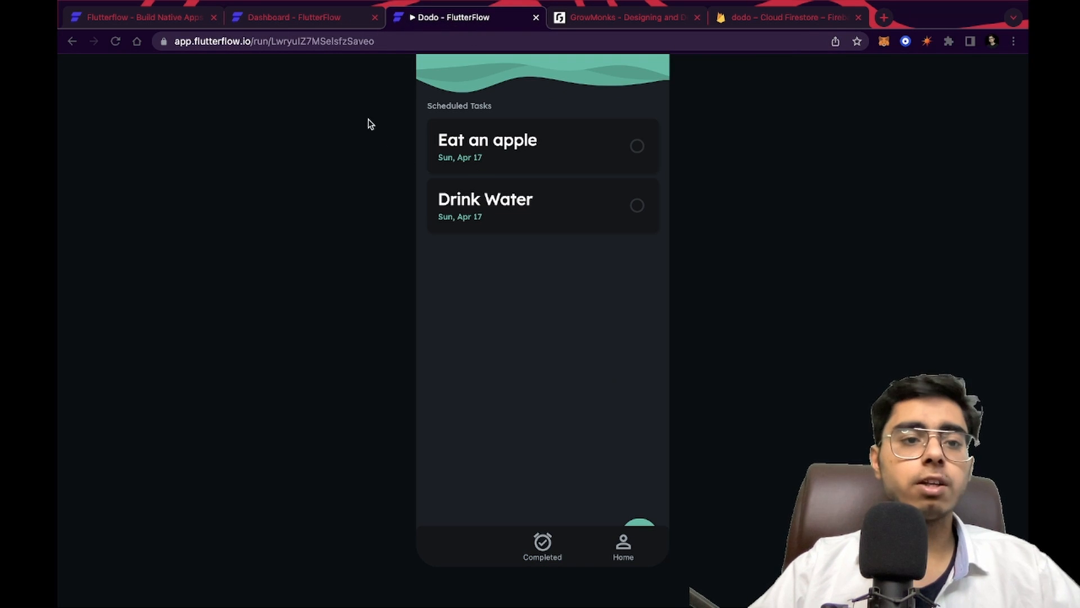
left_click(301, 20)
left_click(139, 23)
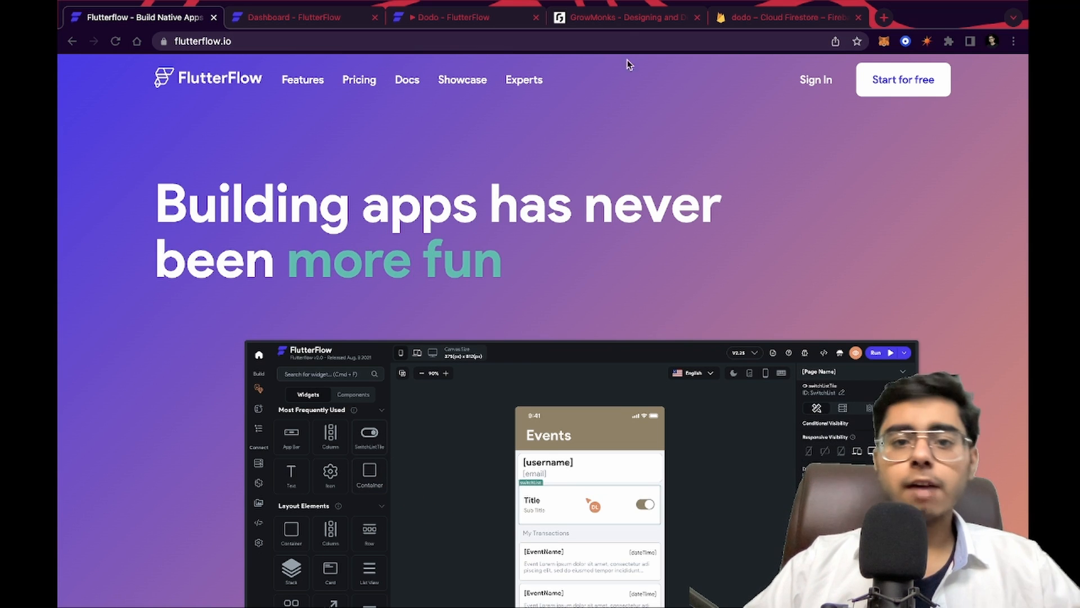
Switch to the GrowMonks website tab and scroll through its services section and landing page
left_click(621, 22)
scroll(600, 344, "down", 5)
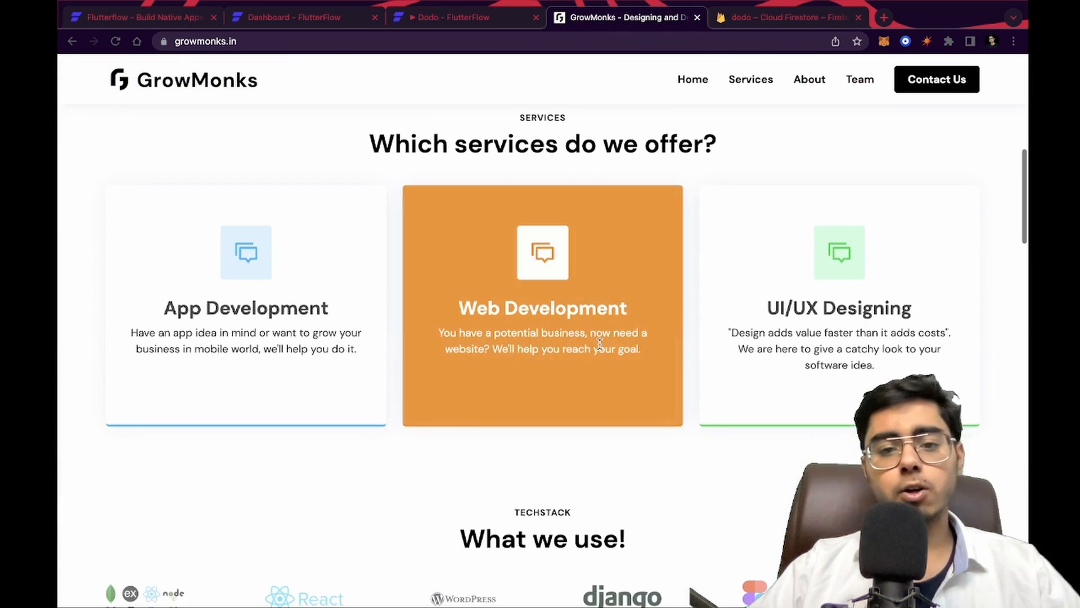
scroll(600, 345, "up", 2)
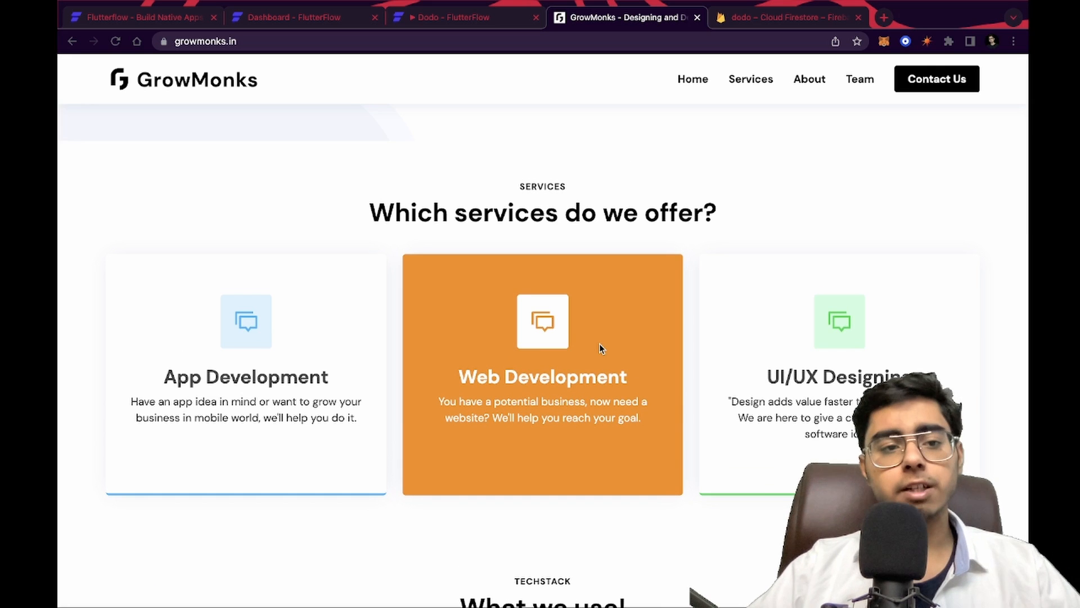
scroll(599, 348, "up", 10)
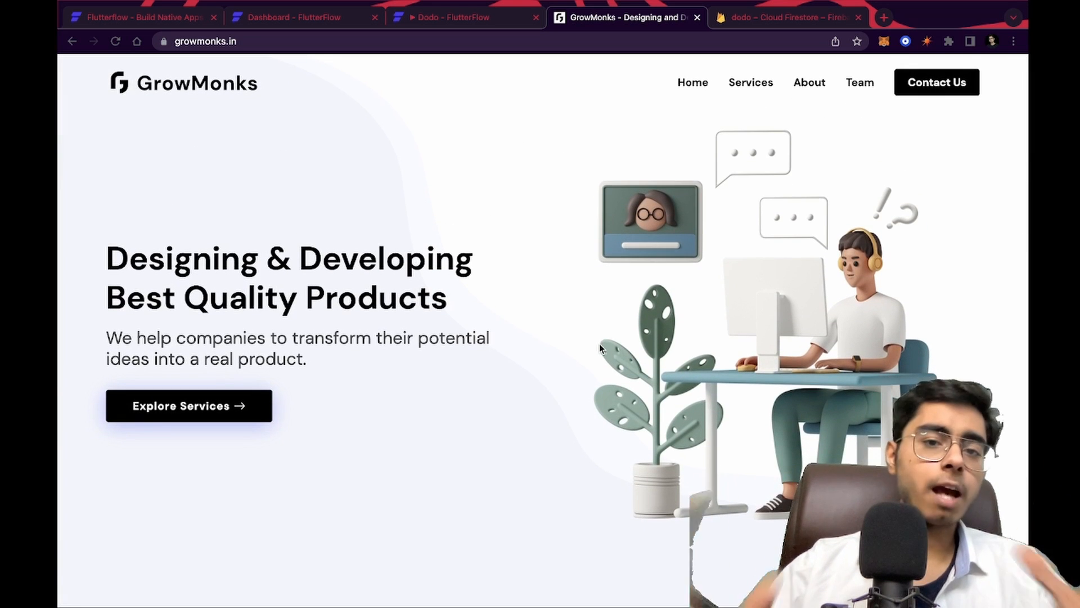